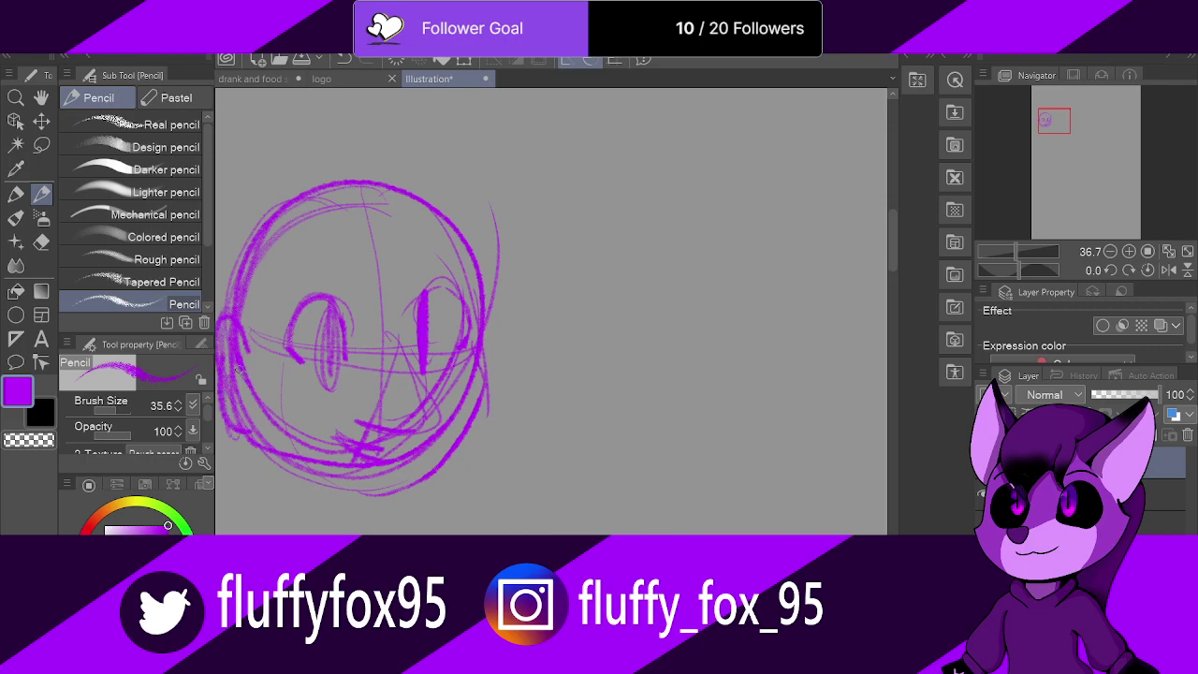
Step: Sketch the neck beneath the large round head and reinforce the lower jaw line
mouse_move(481, 380)
mouse_down()
mouse_move(442, 468)
mouse_move(393, 511)
mouse_up()
drag(310, 479, 295, 533)
mouse_move(422, 464)
mouse_down()
mouse_move(432, 514)
mouse_move(425, 504)
mouse_move(419, 533)
mouse_up()
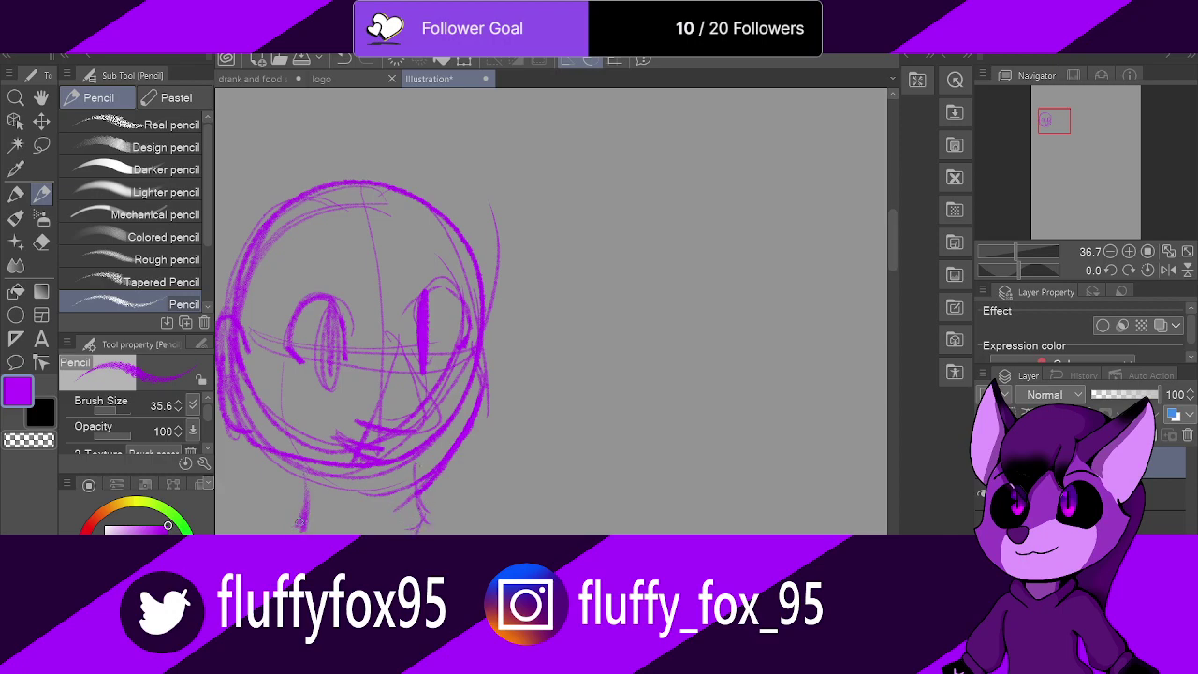
Step: Sketch a curved neckline at the base of the neck with a sloping shoulder on each side
drag(309, 513, 255, 520)
scroll(552, 311, down, 2)
scroll(552, 311, up, 2)
scroll(396, 486, up, 1)
mouse_move(370, 443)
mouse_down()
mouse_move(320, 448)
mouse_move(306, 469)
mouse_move(329, 524)
mouse_up()
mouse_move(328, 524)
mouse_down()
mouse_move(310, 476)
mouse_move(284, 526)
mouse_up()
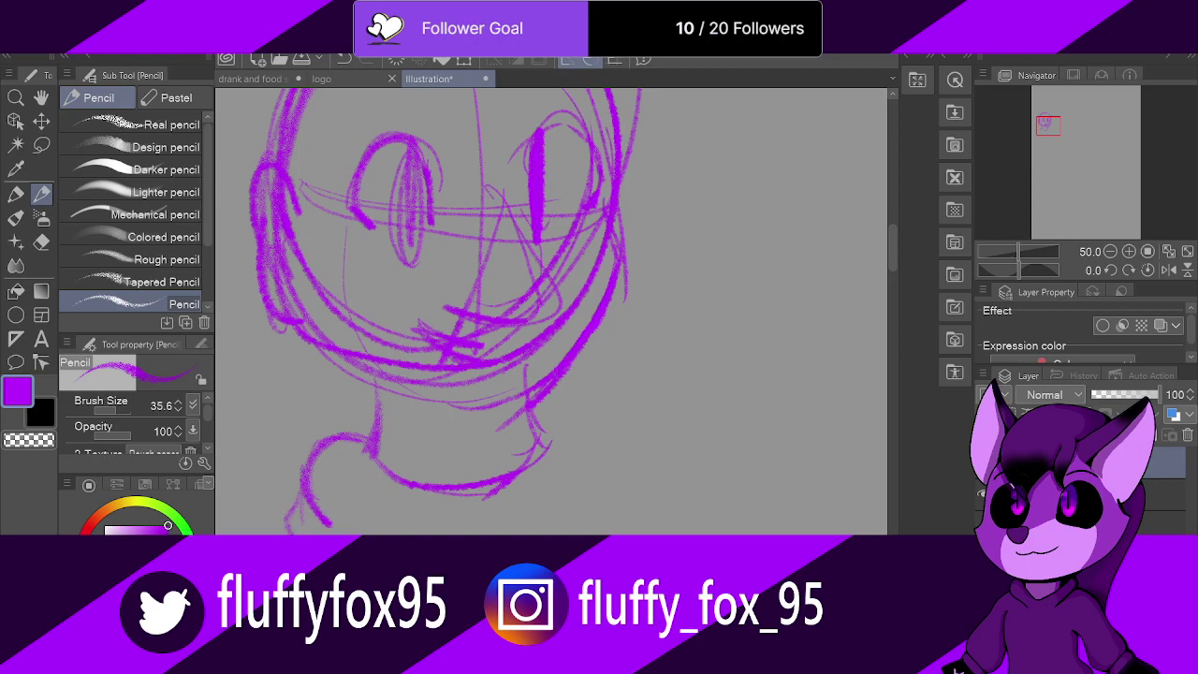
mouse_move(538, 419)
mouse_down()
mouse_move(577, 496)
mouse_move(569, 507)
mouse_up()
mouse_move(545, 445)
mouse_down()
mouse_move(516, 476)
mouse_move(444, 493)
mouse_up()
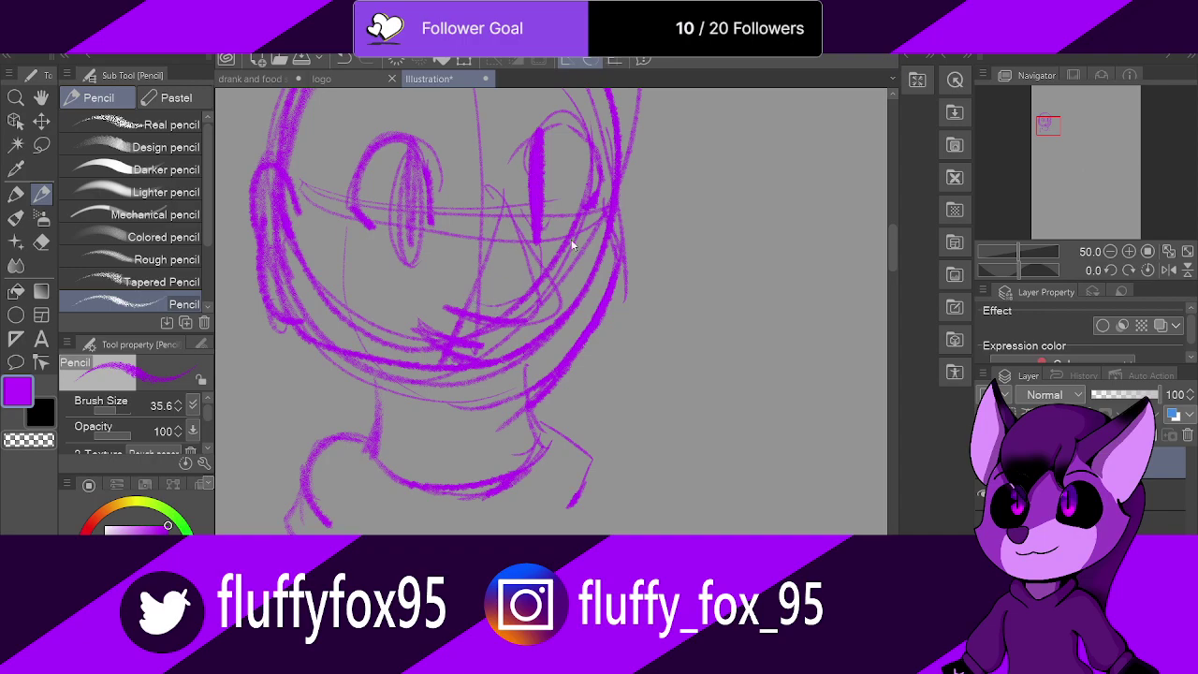
Step: Sketch a hair outline above the head with a pointed fringe lock falling between the eyes
mouse_move(363, 375)
mouse_down()
mouse_move(411, 412)
mouse_move(387, 397)
mouse_up()
drag(892, 246, 892, 228)
mouse_move(320, 169)
mouse_down()
mouse_move(432, 120)
mouse_move(509, 177)
mouse_move(557, 274)
mouse_move(519, 355)
mouse_move(447, 290)
mouse_up()
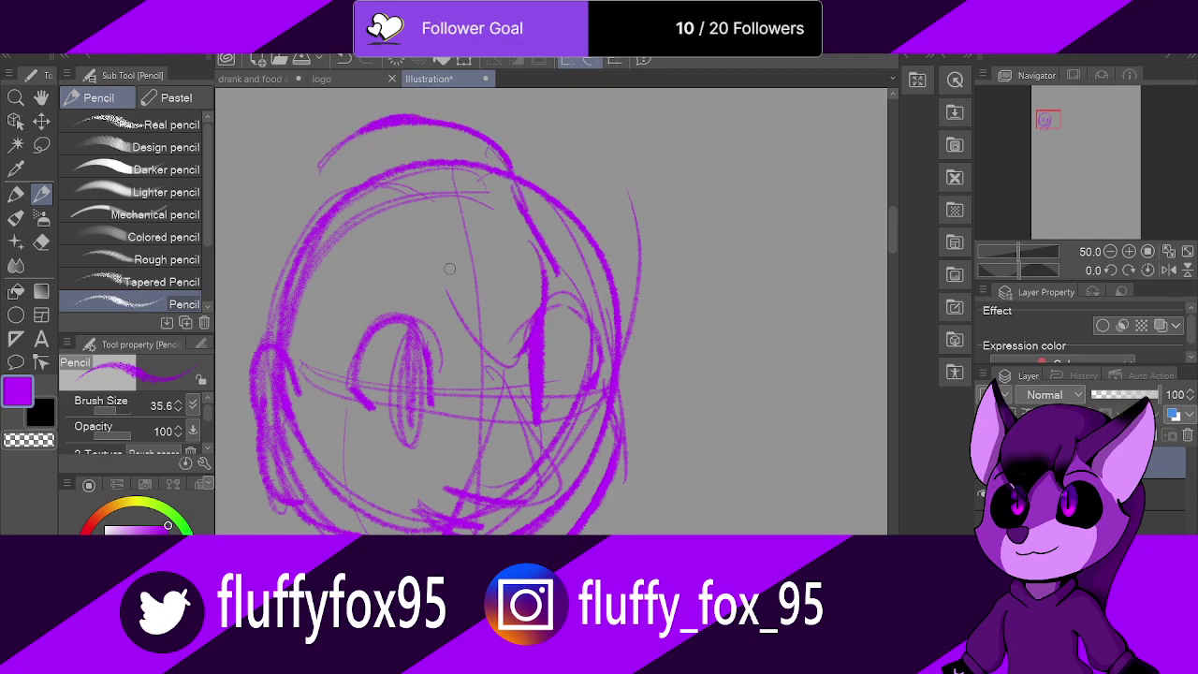
Step: Clear the rough head sketch from view, leaving an empty canvas for new figures
scroll(427, 271, down, 4)
key(ctrl+t)
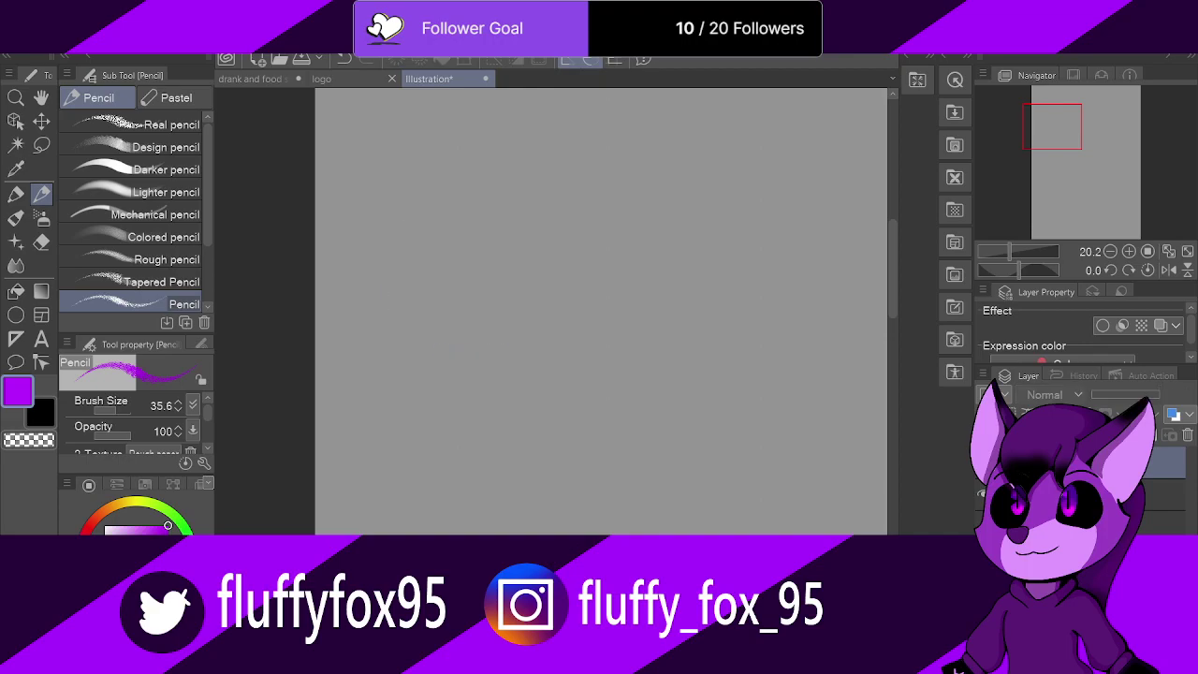
scroll(468, 216, down, 3)
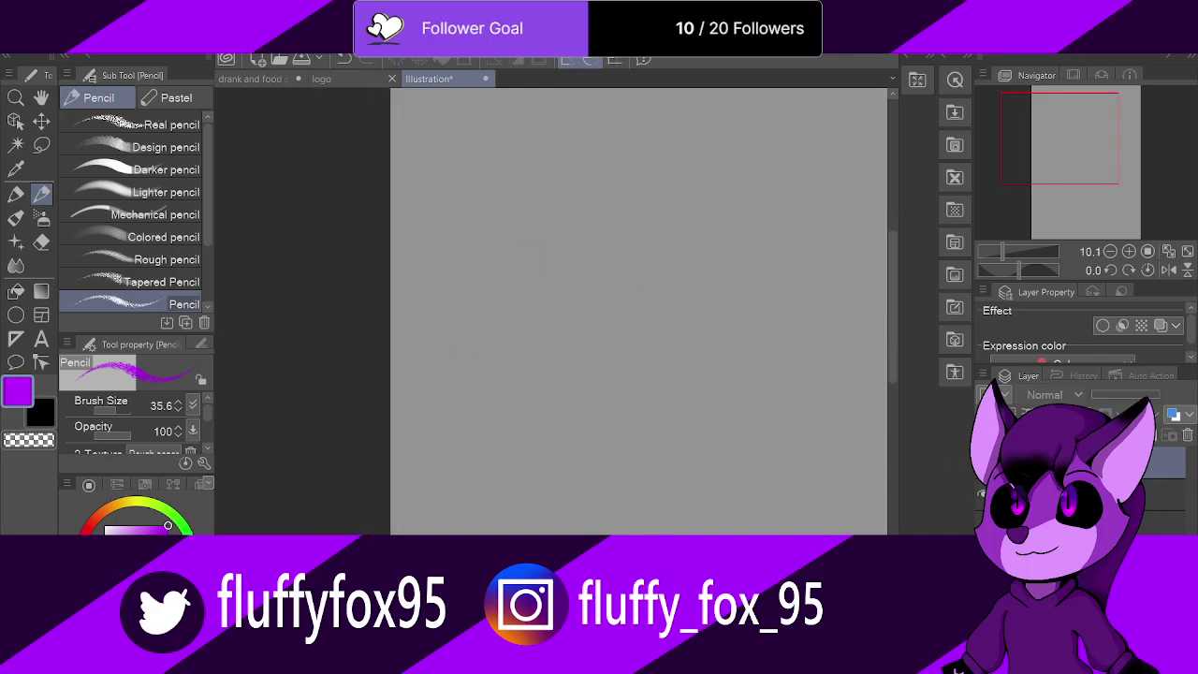
scroll(548, 428, down, 2)
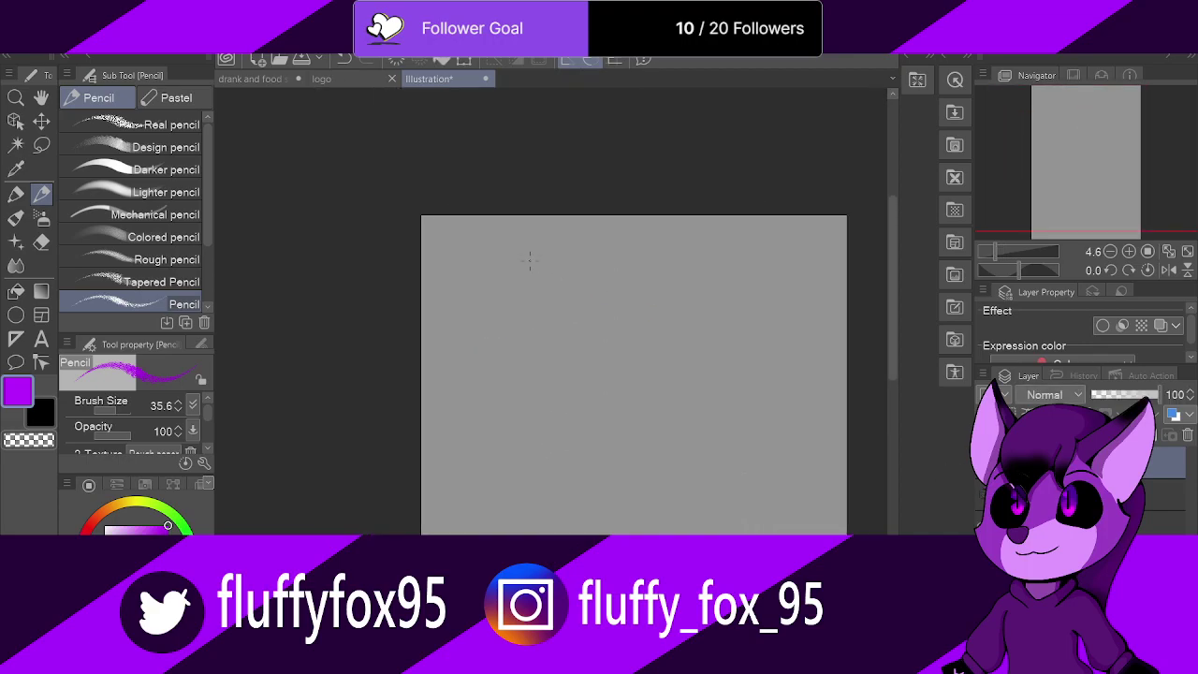
Step: Sketch a tilted oval head with crossed face guidelines, a neck line and a rounded chest near the page's upper-left area
scroll(729, 385, up, 2)
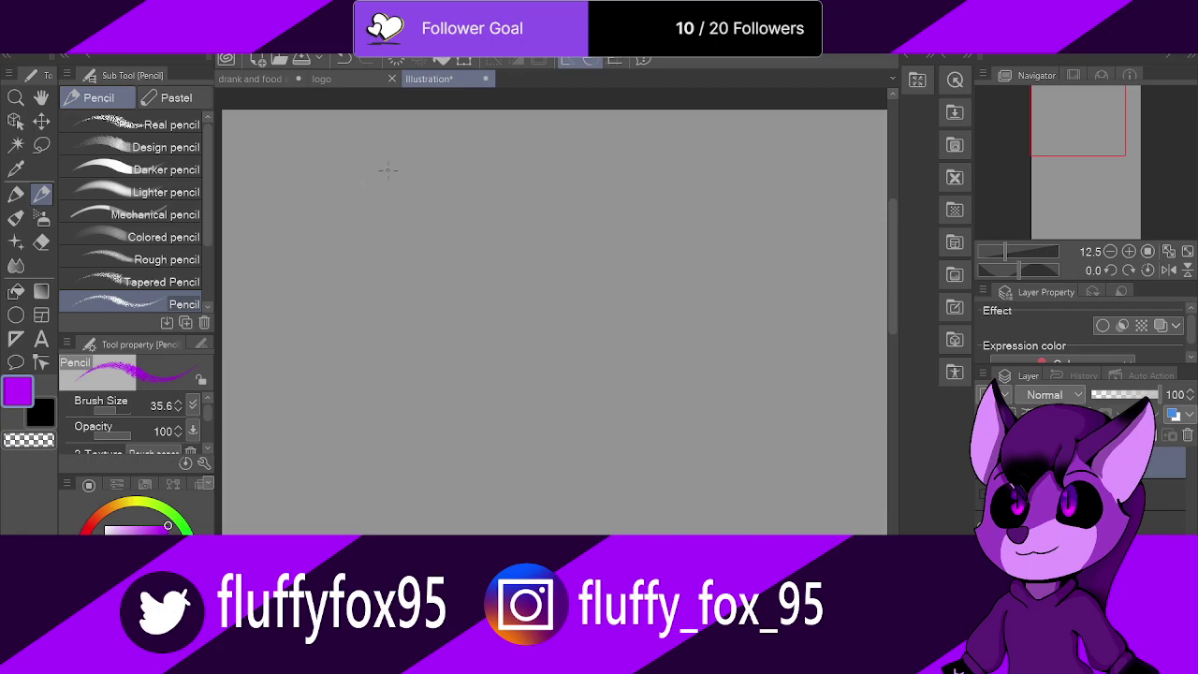
scroll(880, 246, up, 2)
mouse_move(427, 248)
mouse_down()
mouse_move(456, 210)
mouse_move(490, 285)
mouse_up()
drag(435, 217, 500, 313)
drag(445, 285, 506, 249)
mouse_move(500, 309)
mouse_down()
mouse_move(483, 350)
mouse_move(459, 330)
mouse_move(447, 374)
mouse_move(495, 427)
mouse_move(536, 345)
mouse_move(546, 388)
mouse_up()
drag(536, 351, 538, 437)
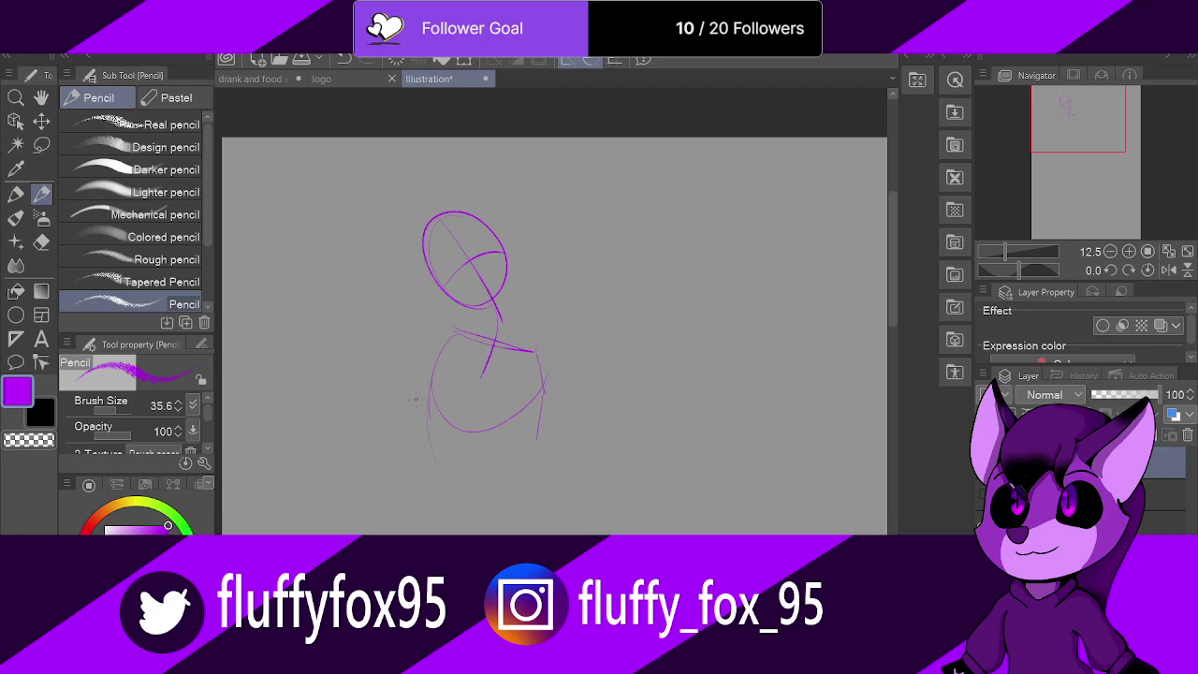
Step: Sketch the figure's shoulder and torso sides, with a slanted guide line for the far arm
drag(434, 388, 438, 427)
drag(465, 333, 428, 373)
mouse_move(433, 329)
mouse_down()
mouse_move(422, 401)
mouse_move(441, 457)
mouse_up()
drag(551, 386, 544, 442)
drag(454, 384, 457, 430)
drag(546, 394, 576, 471)
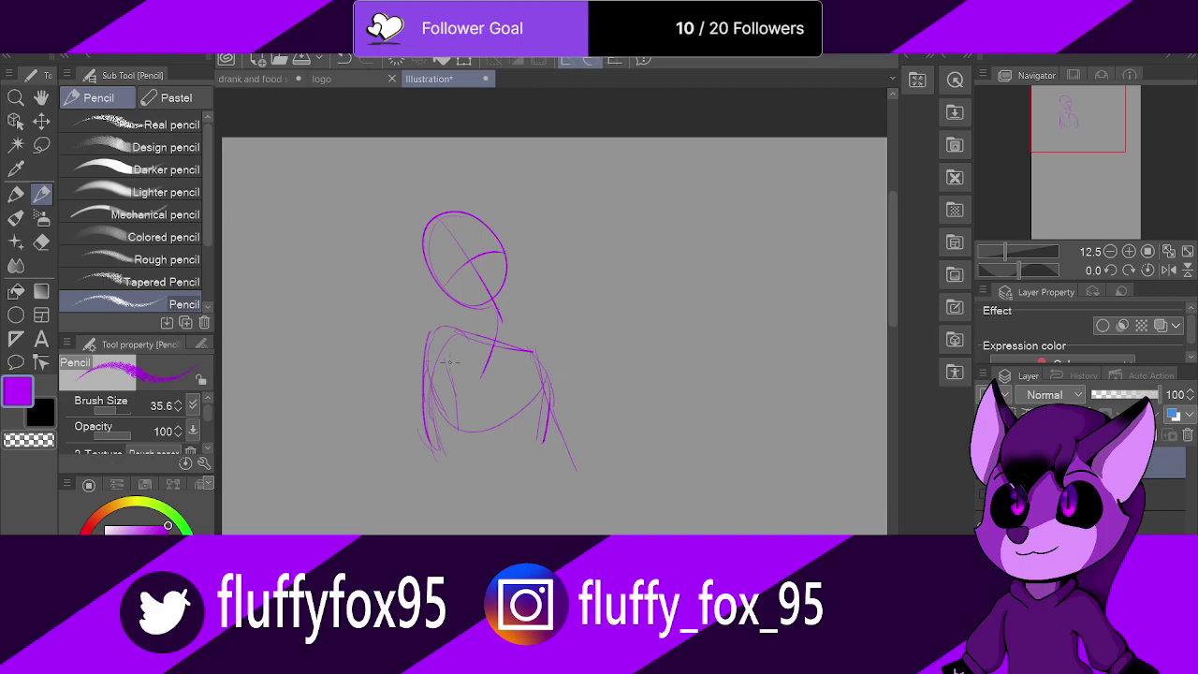
Step: Sketch the near arm's guide line, close the waist and start the sides of the hips
drag(455, 388, 507, 456)
drag(434, 440, 443, 461)
mouse_move(541, 384)
mouse_down()
mouse_move(518, 479)
mouse_move(438, 462)
mouse_move(423, 522)
mouse_up()
drag(432, 472, 422, 532)
mouse_move(531, 485)
mouse_down()
mouse_move(535, 529)
mouse_move(519, 536)
mouse_up()
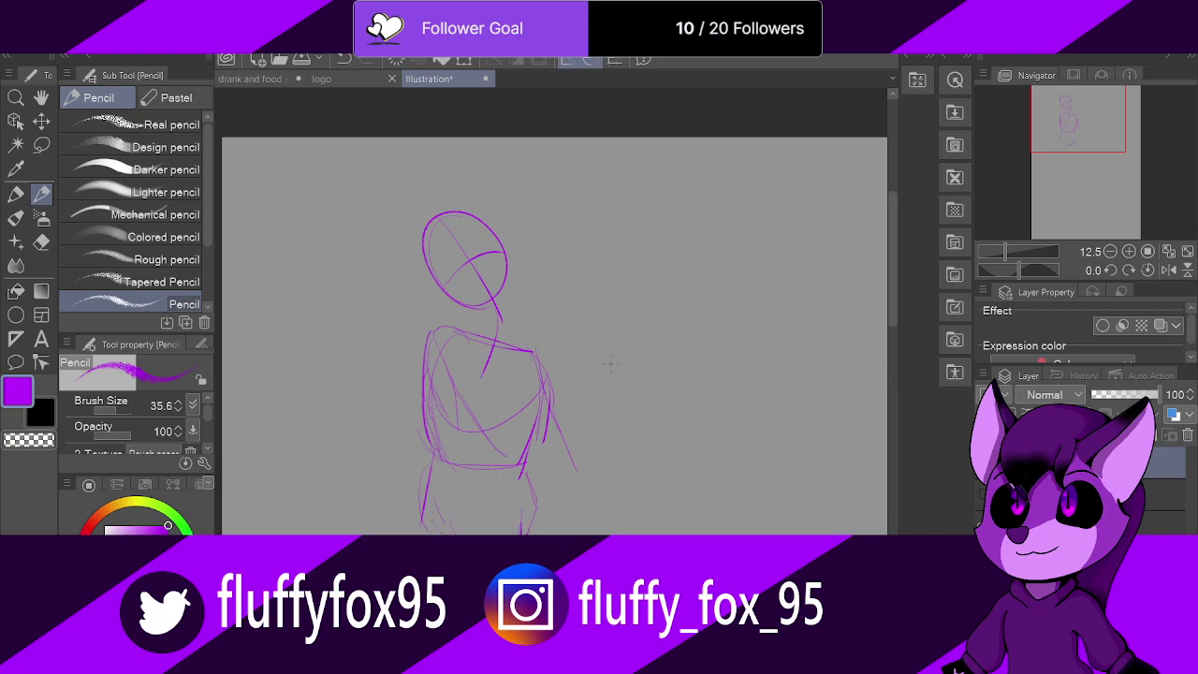
Step: Sketch the neck sides and the near arm with shoulder and elbow circles and a forearm reaching towards an outstretched hand
mouse_move(489, 435)
mouse_down()
mouse_move(541, 496)
mouse_move(533, 511)
mouse_move(581, 488)
mouse_move(580, 500)
mouse_move(622, 446)
mouse_up()
drag(489, 311, 483, 343)
mouse_move(507, 289)
mouse_down()
mouse_move(510, 329)
mouse_move(511, 313)
mouse_move(476, 295)
mouse_move(471, 324)
mouse_move(508, 307)
mouse_move(511, 328)
mouse_move(550, 355)
mouse_move(556, 386)
mouse_move(530, 459)
mouse_up()
drag(455, 330, 459, 335)
drag(483, 414, 475, 433)
mouse_move(457, 340)
mouse_down()
mouse_move(483, 405)
mouse_move(463, 434)
mouse_up()
drag(438, 369, 459, 349)
mouse_move(475, 431)
mouse_down()
mouse_move(462, 444)
mouse_move(496, 419)
mouse_move(481, 442)
mouse_move(555, 507)
mouse_up()
drag(485, 451, 535, 511)
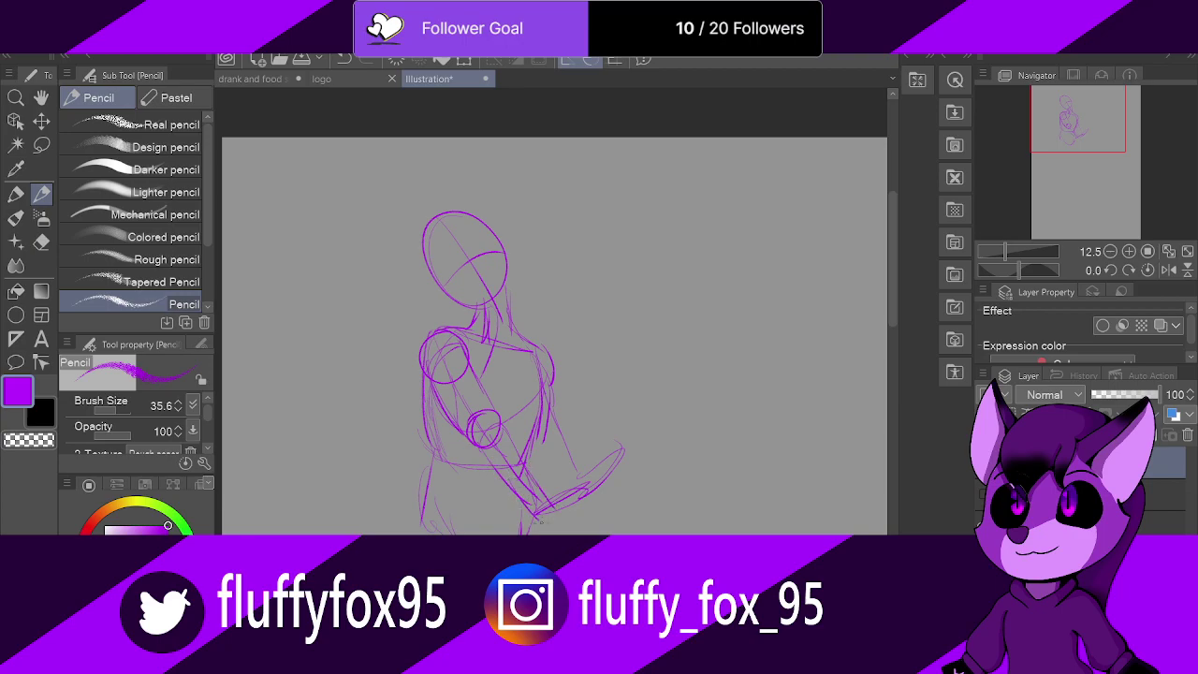
Step: Sketch the far arm with an elbow circle and a forearm meeting the outstretched hand
mouse_move(550, 406)
mouse_down()
mouse_move(569, 429)
mouse_move(545, 425)
mouse_up()
drag(560, 381, 563, 405)
mouse_move(551, 350)
mouse_down()
mouse_move(556, 390)
mouse_move(537, 386)
mouse_move(533, 401)
mouse_move(570, 424)
mouse_move(581, 445)
mouse_move(561, 450)
mouse_move(594, 493)
mouse_up()
drag(554, 443, 579, 496)
mouse_move(622, 440)
mouse_down()
mouse_move(607, 483)
mouse_move(589, 488)
mouse_up()
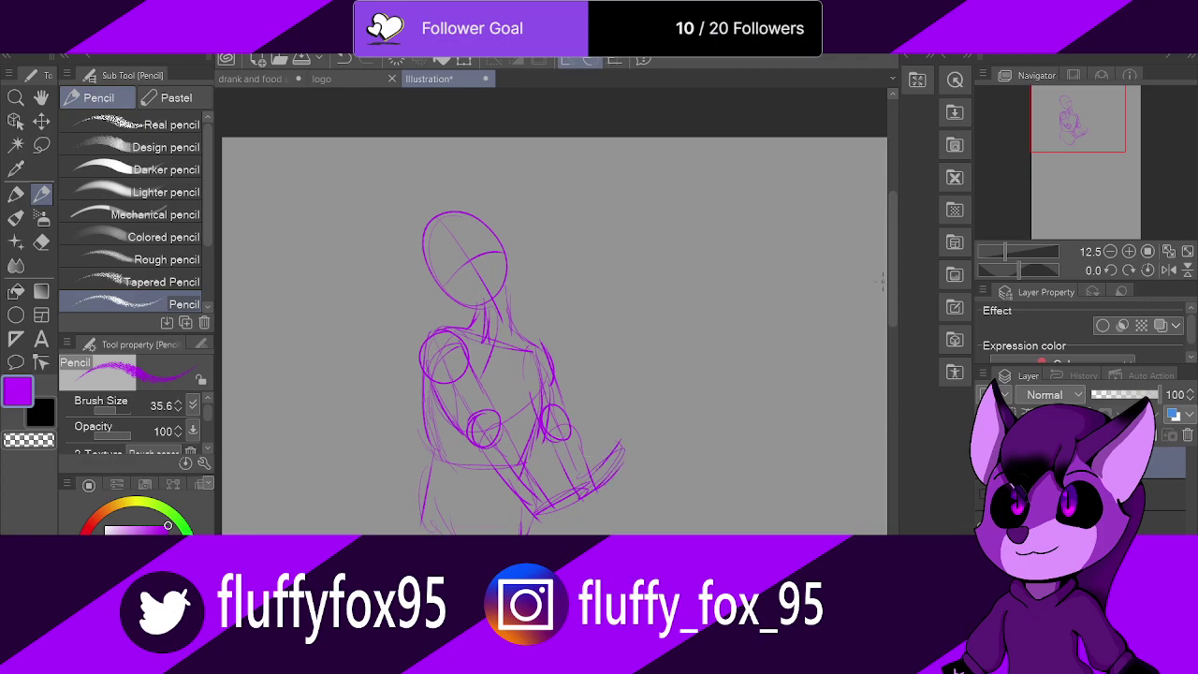
Step: Sketch the figure's pelvis and two overlapping thighs tapering towards the knees
scroll(636, 244, down, 5)
drag(471, 388, 521, 508)
drag(515, 496, 468, 457)
mouse_move(435, 375)
mouse_down()
mouse_move(470, 480)
mouse_move(522, 509)
mouse_up()
drag(505, 397, 530, 506)
drag(445, 386, 477, 465)
mouse_move(432, 292)
mouse_down()
mouse_move(417, 325)
mouse_move(442, 388)
mouse_up()
mouse_move(495, 356)
mouse_down()
mouse_move(537, 466)
mouse_move(501, 504)
mouse_up()
drag(532, 347, 541, 470)
drag(537, 399, 527, 481)
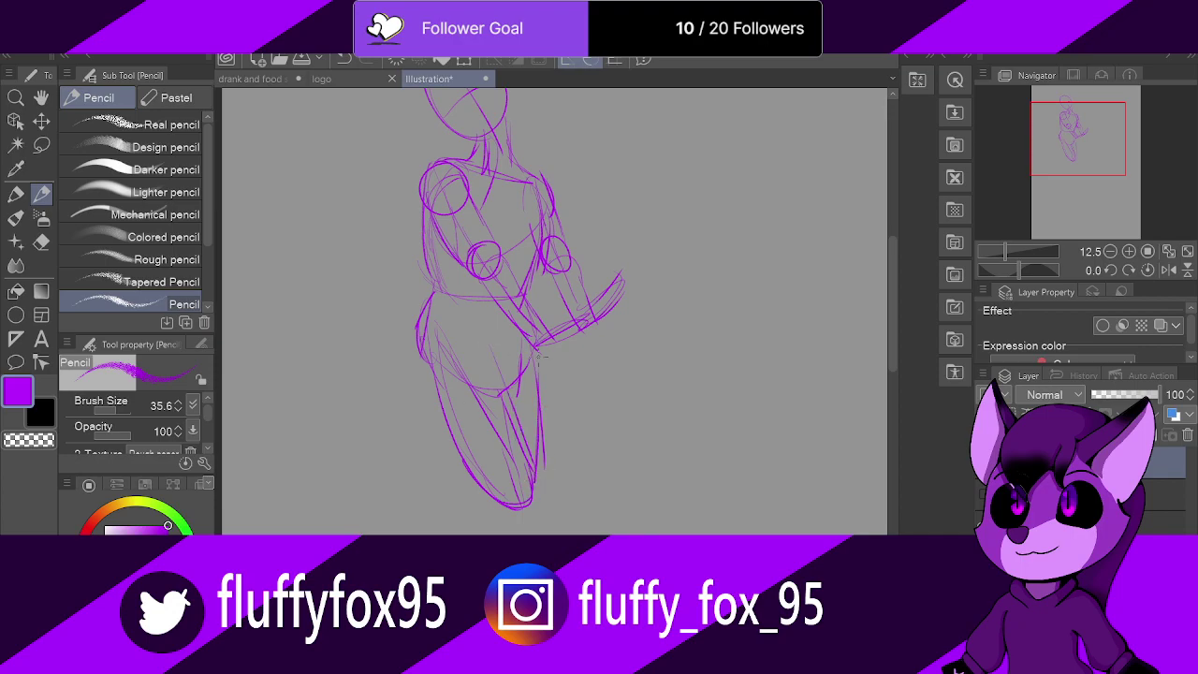
Step: Round off the top of the near thigh and sketch its knee and lower leg
drag(523, 345, 503, 382)
mouse_move(455, 352)
mouse_down()
mouse_move(548, 340)
mouse_move(492, 348)
mouse_up()
drag(436, 386, 463, 457)
mouse_move(488, 480)
mouse_down()
mouse_move(476, 500)
mouse_move(507, 601)
mouse_up()
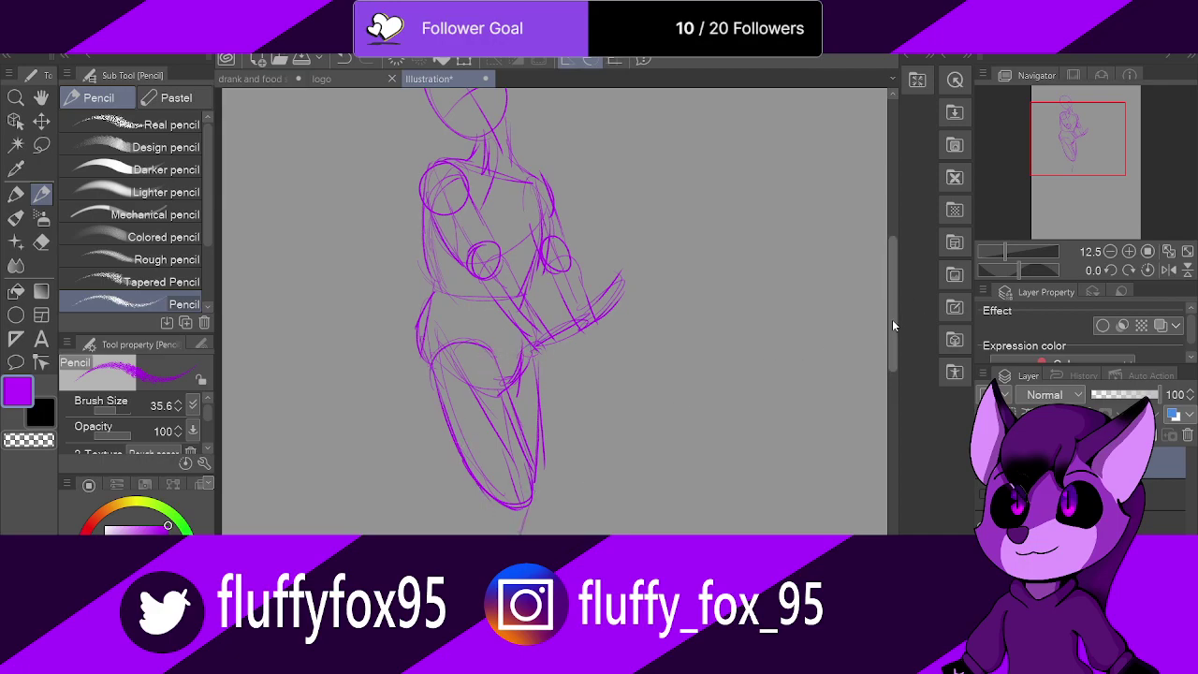
drag(892, 320, 893, 352)
mouse_move(508, 354)
mouse_down()
mouse_move(536, 386)
mouse_move(462, 424)
mouse_move(478, 390)
mouse_move(459, 526)
mouse_up()
mouse_move(507, 478)
mouse_down()
mouse_move(514, 526)
mouse_move(476, 522)
mouse_move(513, 526)
mouse_up()
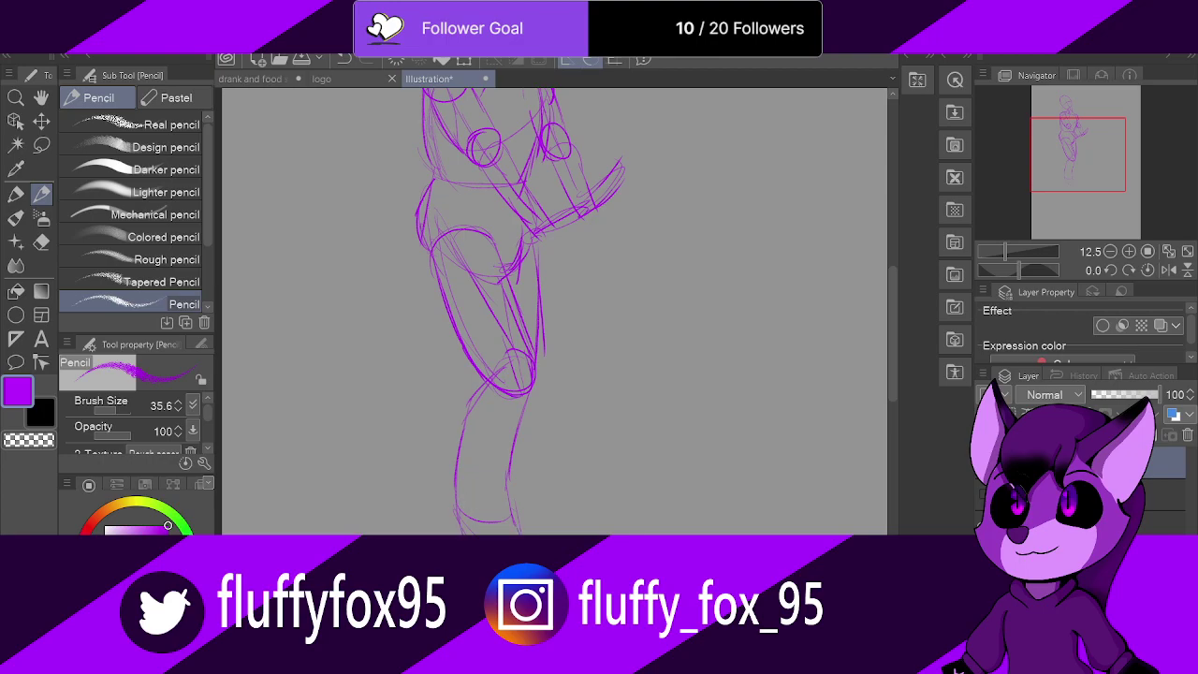
Step: Sketch the far lower leg behind the near one, down to the ankle
drag(550, 384, 557, 502)
drag(552, 491, 526, 524)
drag(558, 464, 547, 530)
mouse_move(515, 471)
mouse_down()
mouse_move(511, 495)
mouse_move(535, 472)
mouse_up()
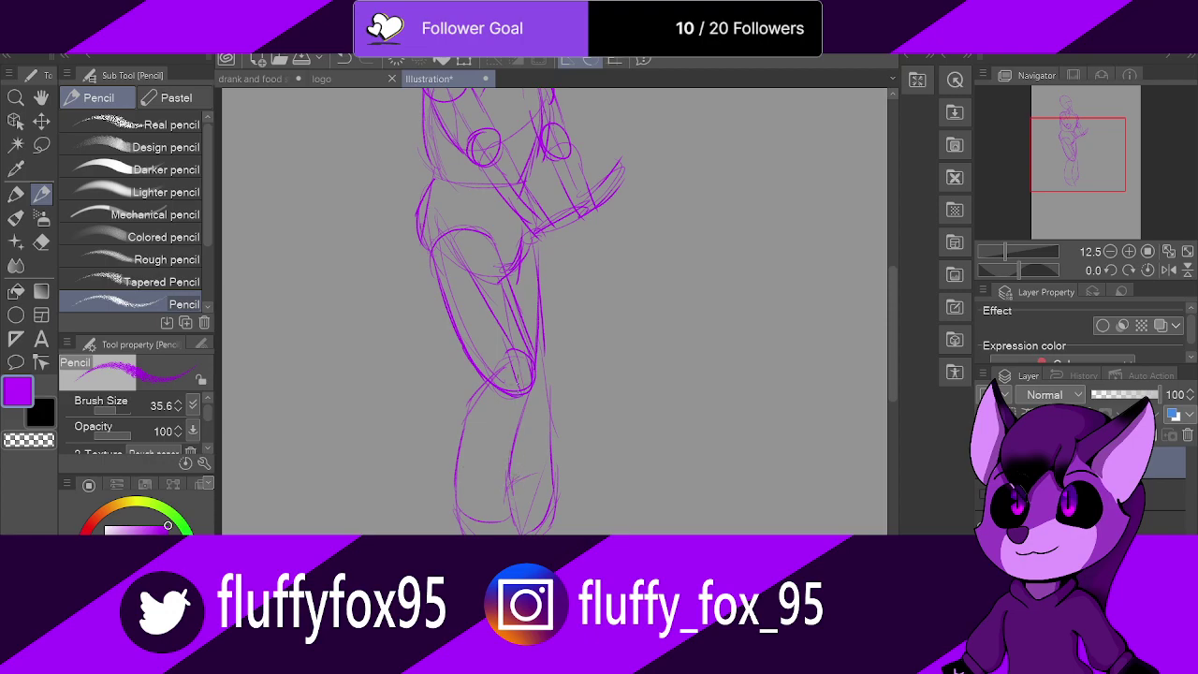
drag(545, 348, 558, 448)
drag(557, 403, 546, 489)
Step: Sketch a second figure's round head with face guidelines, a neck and the first shoulder line near the page's upper-right corner
scroll(541, 456, down, 8)
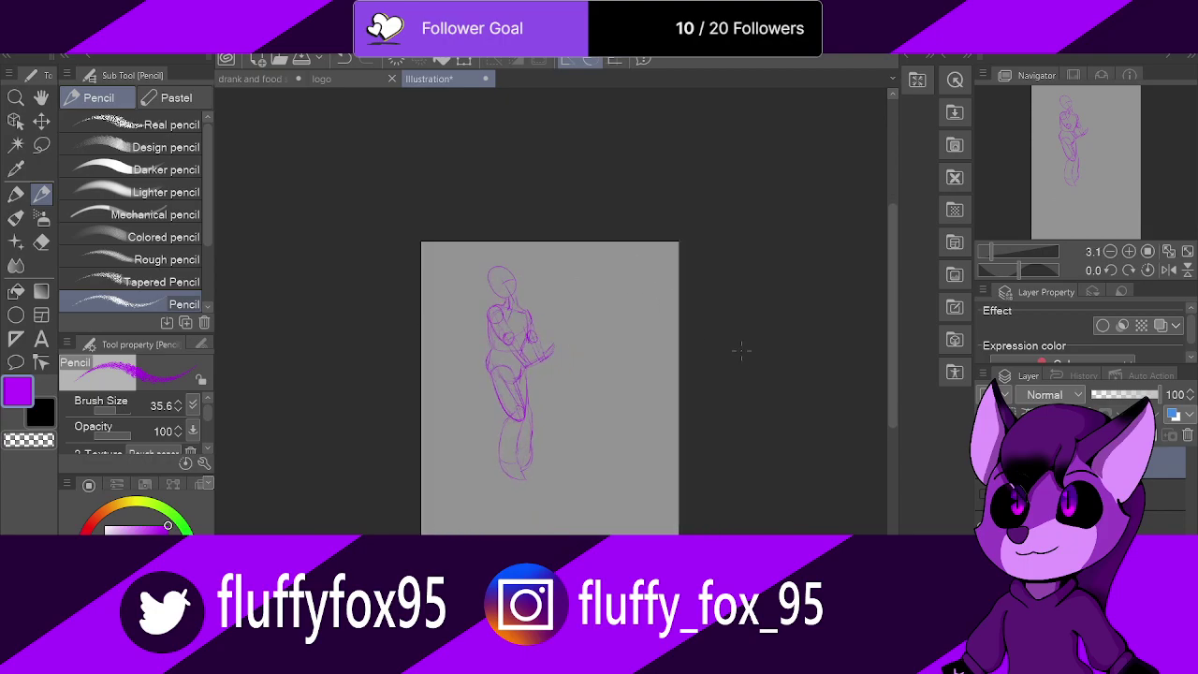
scroll(684, 255, up, 3)
scroll(682, 253, up, 4)
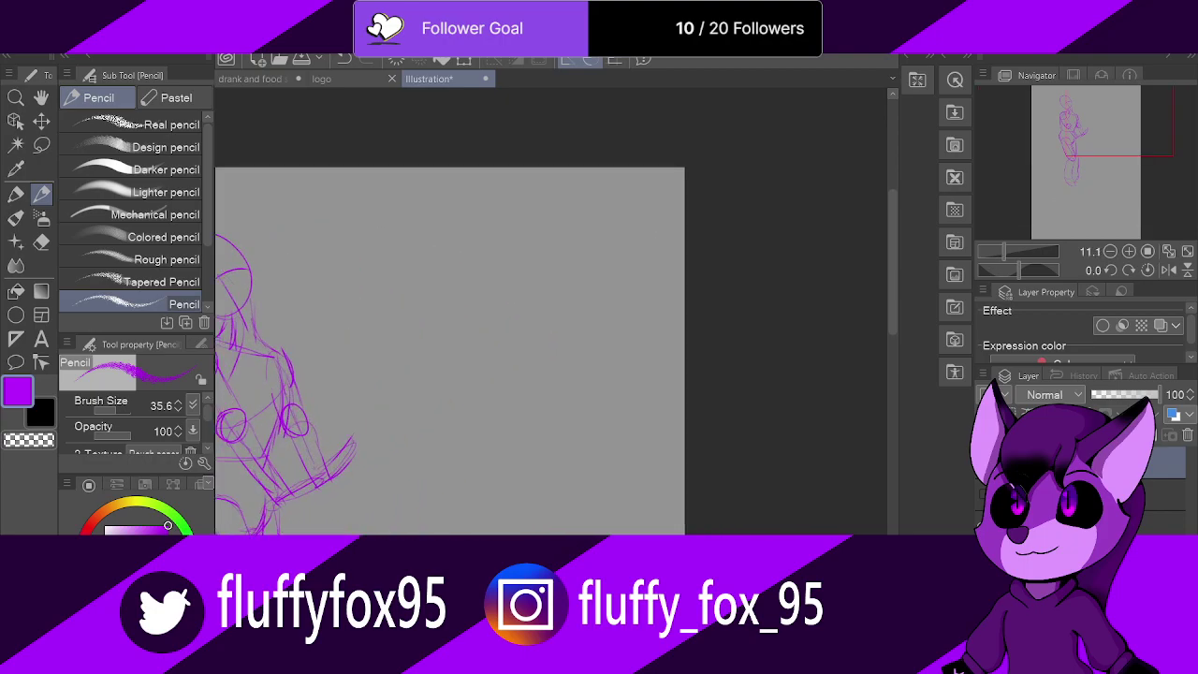
mouse_move(523, 203)
mouse_down()
mouse_move(502, 278)
mouse_move(565, 212)
mouse_move(524, 292)
mouse_up()
drag(482, 253, 560, 243)
drag(511, 290, 513, 318)
mouse_move(540, 273)
mouse_down()
mouse_move(543, 308)
mouse_move(470, 321)
mouse_up()
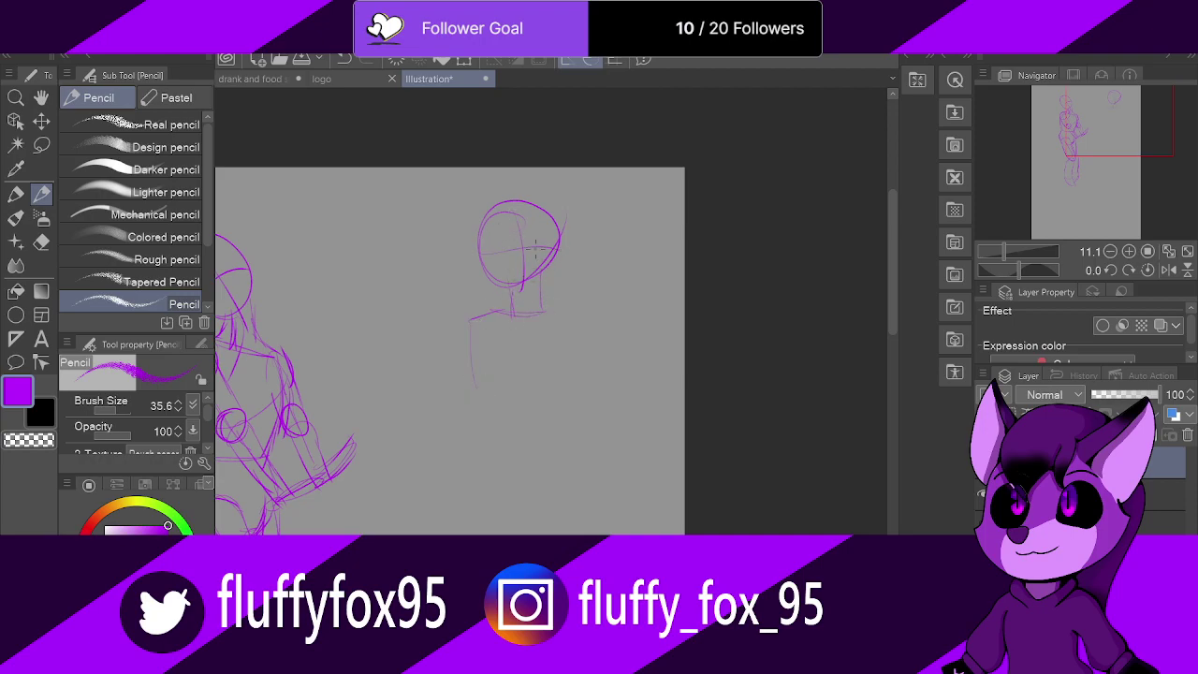
Step: Sketch a slanted ellipse across the second figure's shoulders and draw the torso sides below it
scroll(609, 209, up, 3)
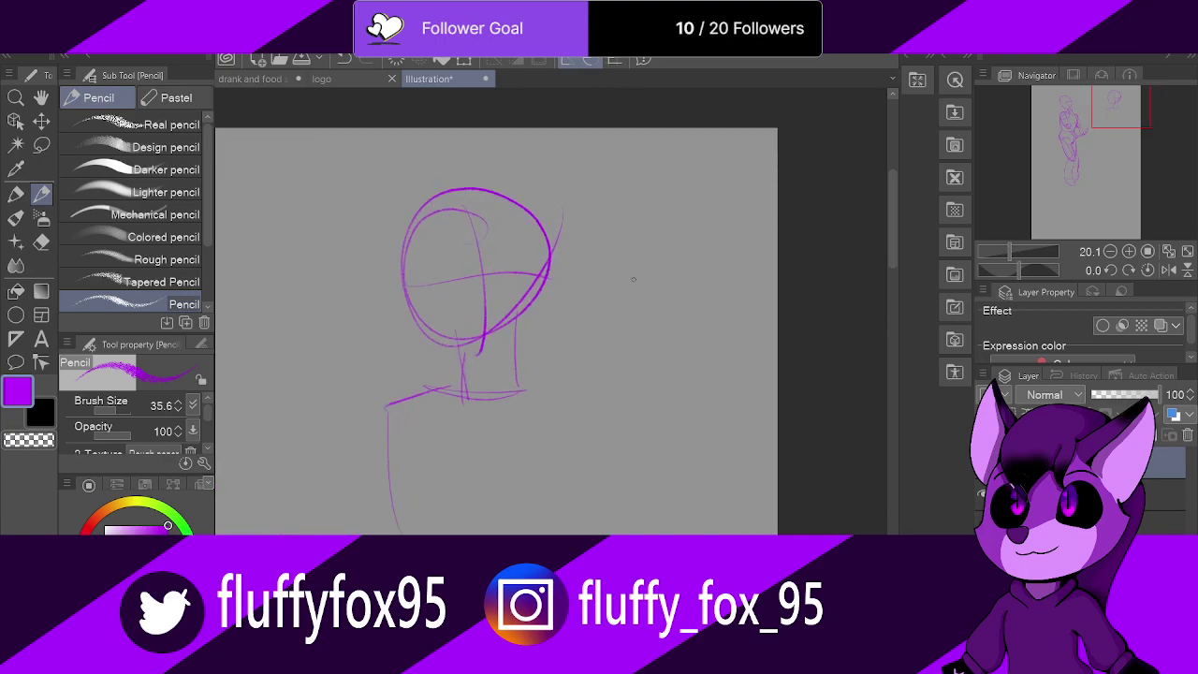
mouse_move(459, 373)
mouse_down()
mouse_move(391, 426)
mouse_move(416, 388)
mouse_up()
mouse_move(575, 391)
mouse_down()
mouse_move(412, 440)
mouse_move(405, 533)
mouse_up()
drag(387, 464, 396, 532)
mouse_move(573, 386)
mouse_down()
mouse_move(568, 487)
mouse_move(580, 487)
mouse_up()
mouse_move(578, 441)
mouse_down()
mouse_move(568, 530)
mouse_move(604, 451)
mouse_up()
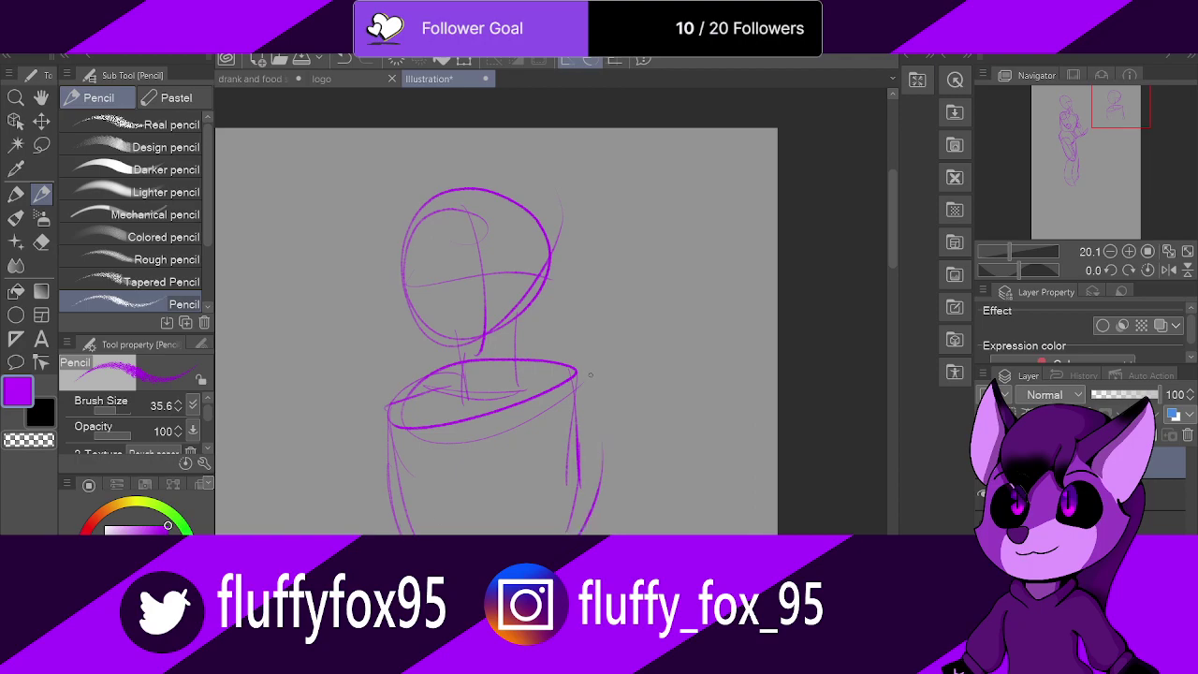
Step: Sketch the second figure's right-hand upper arm, ending in an elbow circle
mouse_move(574, 394)
mouse_down()
mouse_move(607, 450)
mouse_move(599, 530)
mouse_move(580, 530)
mouse_up()
mouse_move(560, 388)
mouse_down()
mouse_move(603, 464)
mouse_move(610, 526)
mouse_up()
mouse_move(599, 459)
mouse_down()
mouse_move(581, 529)
mouse_move(588, 468)
mouse_move(613, 483)
mouse_move(556, 531)
mouse_move(603, 520)
mouse_up()
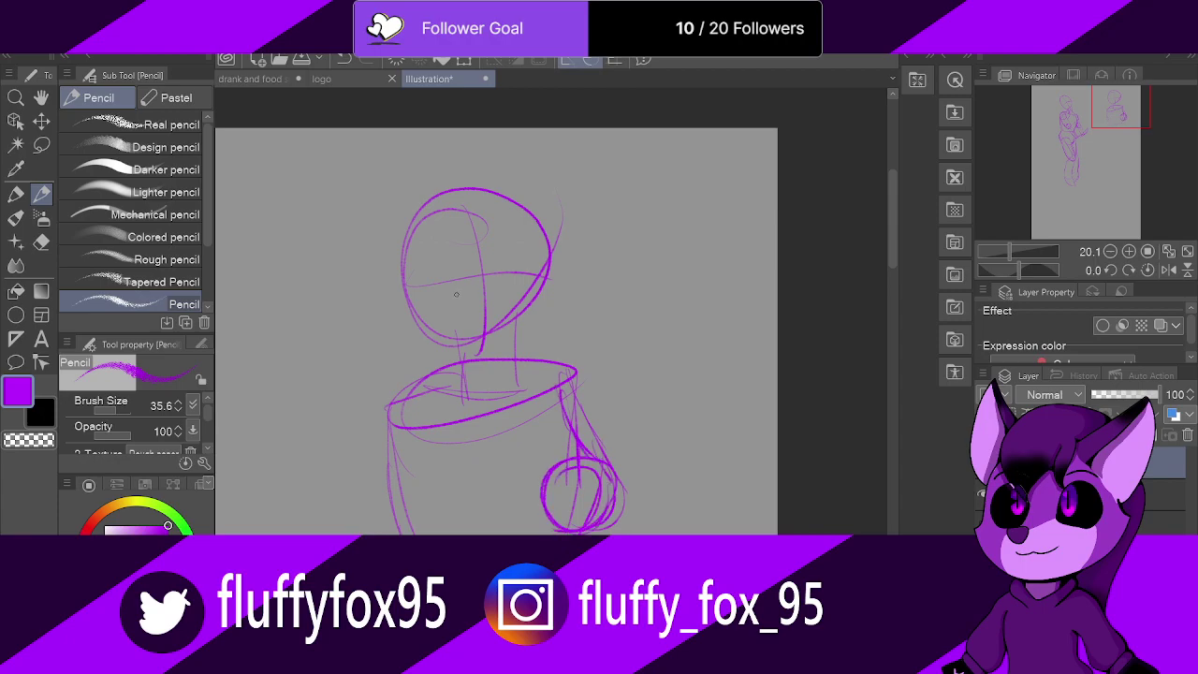
Step: Firm up the second figure's neck and sketch the left-hand shoulder circle and upper arm
drag(406, 405, 440, 425)
mouse_move(376, 461)
mouse_down()
mouse_move(437, 367)
mouse_move(457, 384)
mouse_up()
drag(513, 319, 515, 377)
mouse_move(446, 348)
mouse_down()
mouse_move(454, 398)
mouse_move(520, 408)
mouse_up()
mouse_move(519, 358)
mouse_down()
mouse_move(515, 397)
mouse_move(373, 422)
mouse_up()
drag(367, 436, 385, 481)
drag(411, 440, 469, 532)
drag(588, 450, 597, 523)
drag(426, 464, 472, 534)
drag(586, 534, 606, 526)
drag(411, 529, 391, 473)
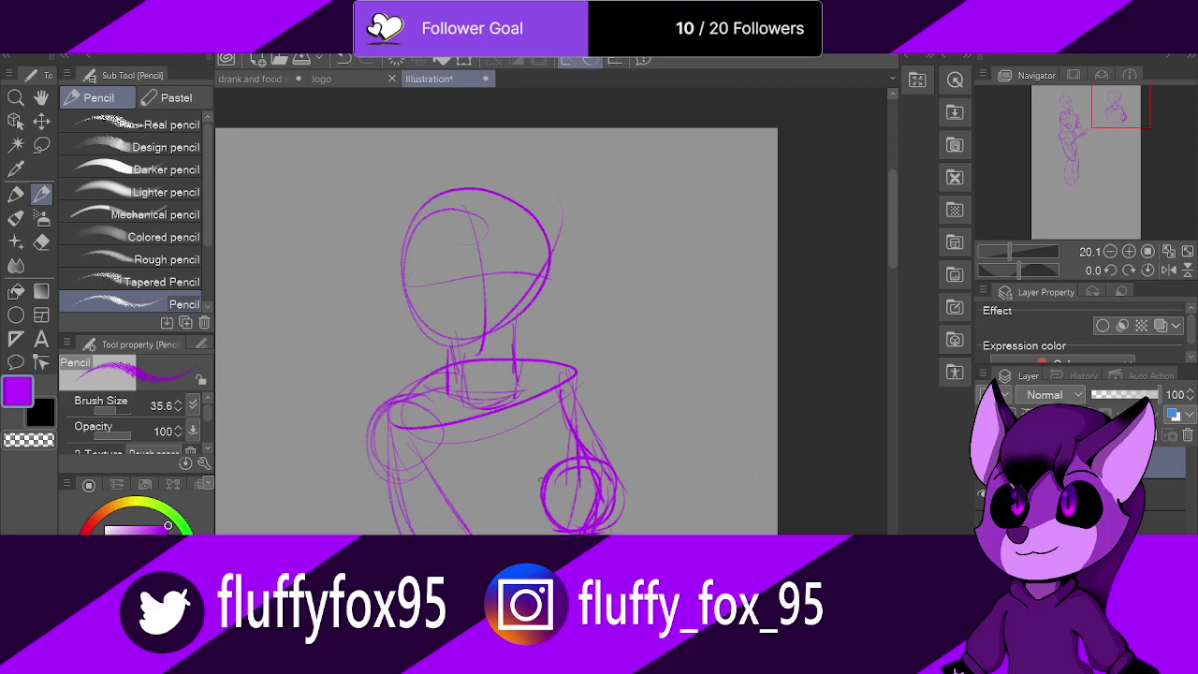
Step: Define the second figure's inner arm line and round the outside of the right-hand shoulder
mouse_move(475, 496)
mouse_down()
mouse_move(506, 495)
mouse_move(478, 495)
mouse_up()
mouse_move(443, 446)
mouse_down()
mouse_move(440, 505)
mouse_move(457, 529)
mouse_up()
drag(581, 405, 597, 445)
mouse_move(547, 356)
mouse_down()
mouse_move(588, 367)
mouse_move(591, 431)
mouse_move(588, 382)
mouse_move(541, 363)
mouse_up()
Step: Sketch the slopes and collar lines joining the second figure's neck to both shoulders
scroll(356, 290, up, 3)
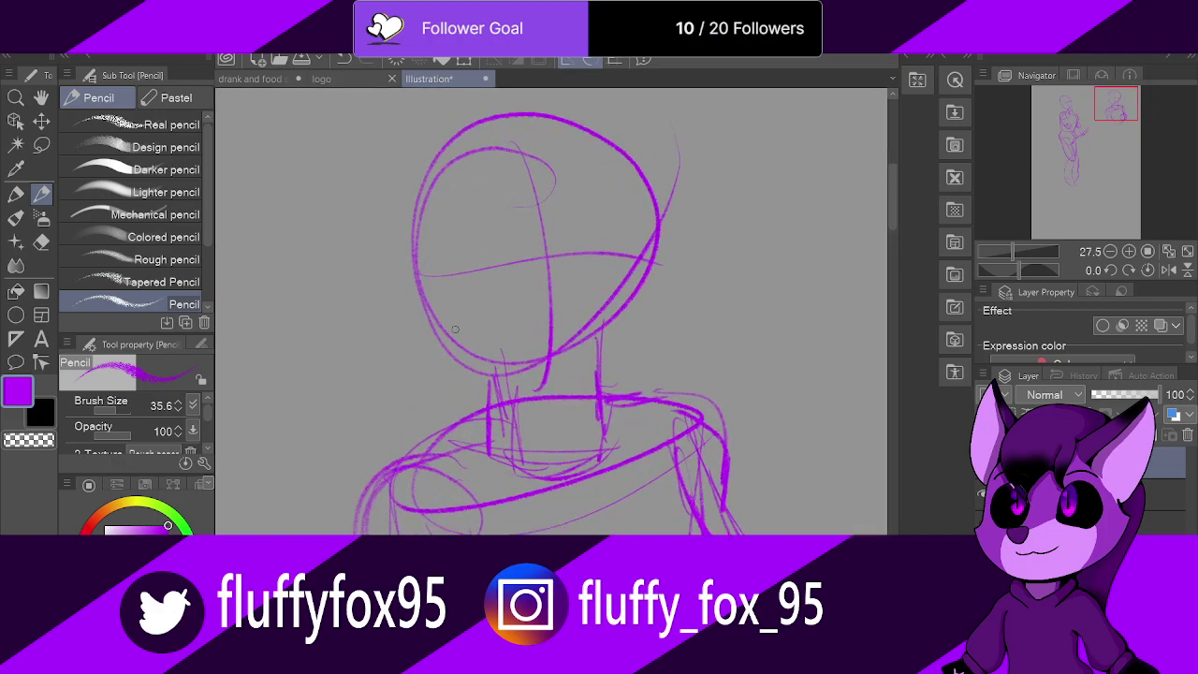
drag(492, 417, 453, 453)
mouse_move(603, 401)
mouse_down()
mouse_move(633, 423)
mouse_move(614, 470)
mouse_up()
mouse_move(487, 427)
mouse_down()
mouse_move(459, 457)
mouse_move(497, 491)
mouse_up()
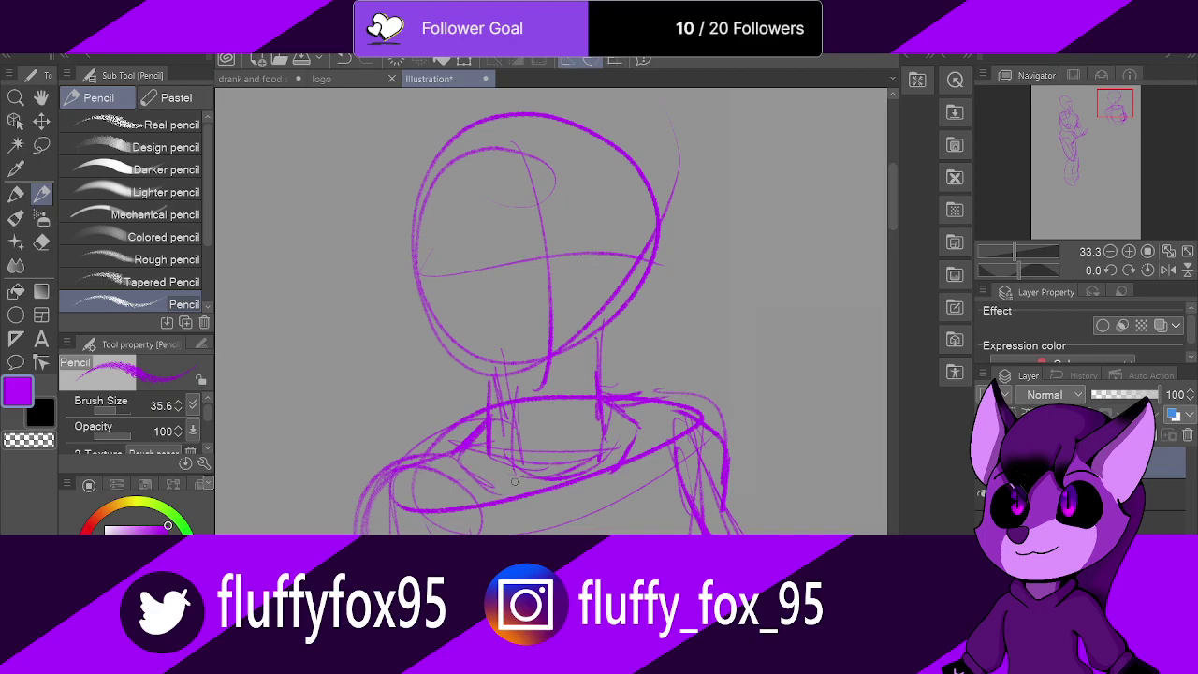
drag(603, 402, 639, 435)
drag(479, 430, 456, 461)
Step: Sketch a third figure's head with curved face guidelines and a narrowed jaw in the empty area below the second figure
scroll(661, 383, down, 10)
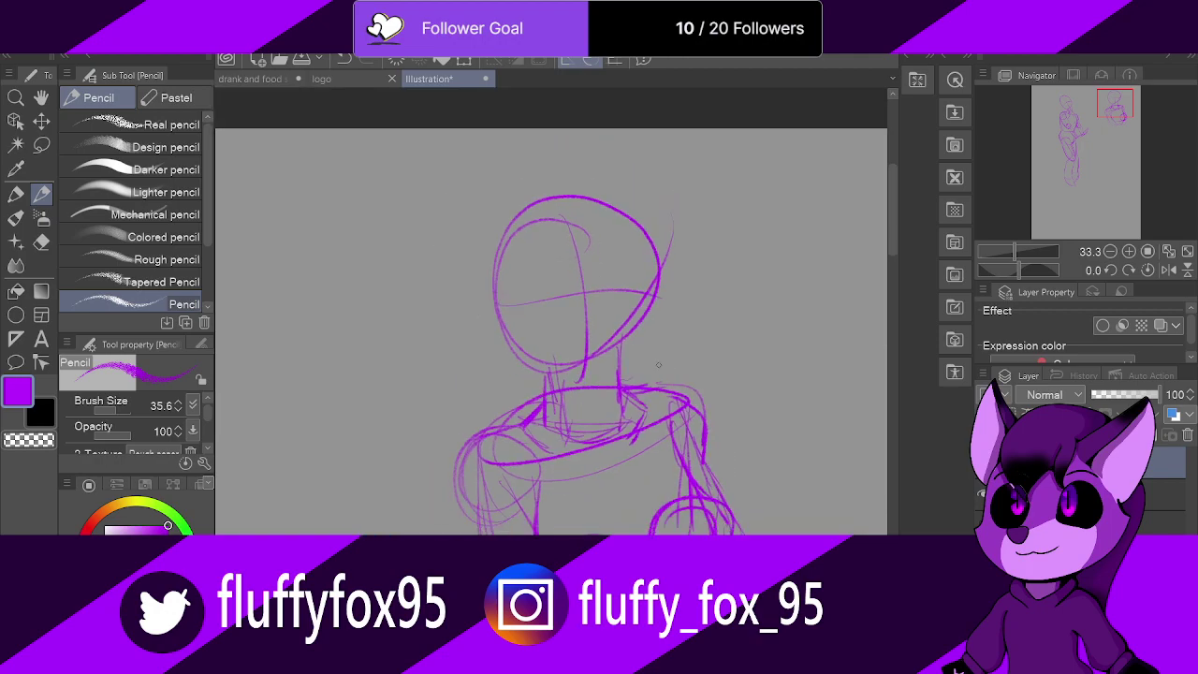
scroll(717, 487, up, 8)
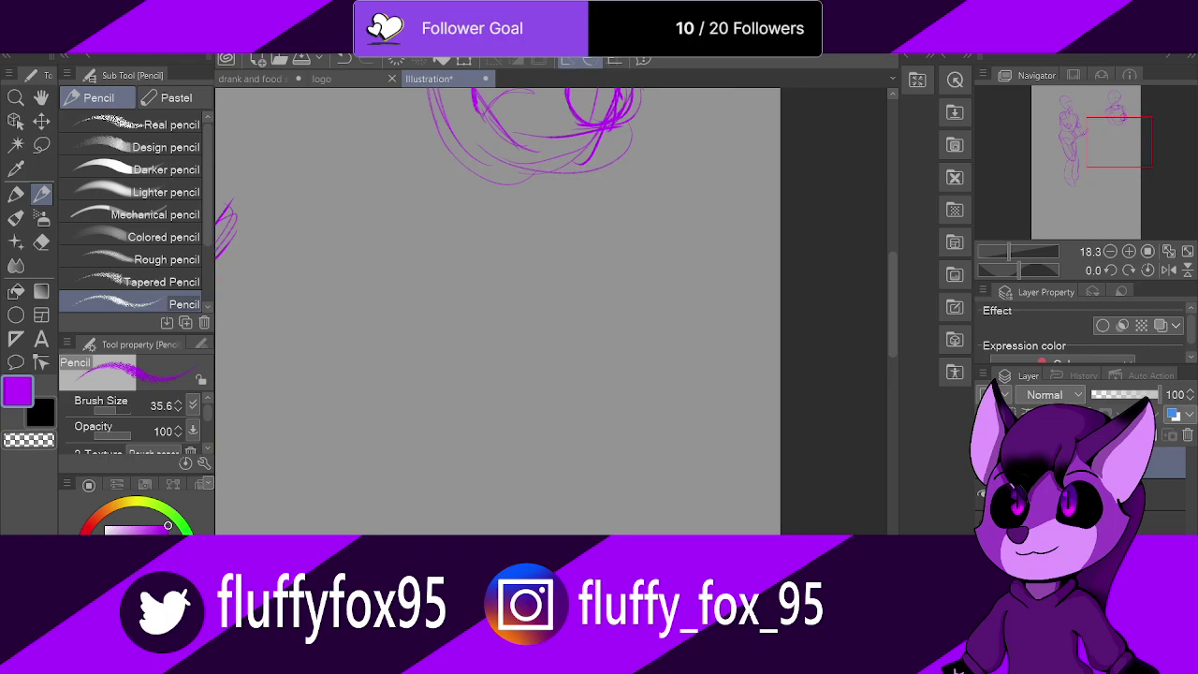
scroll(637, 359, up, 2)
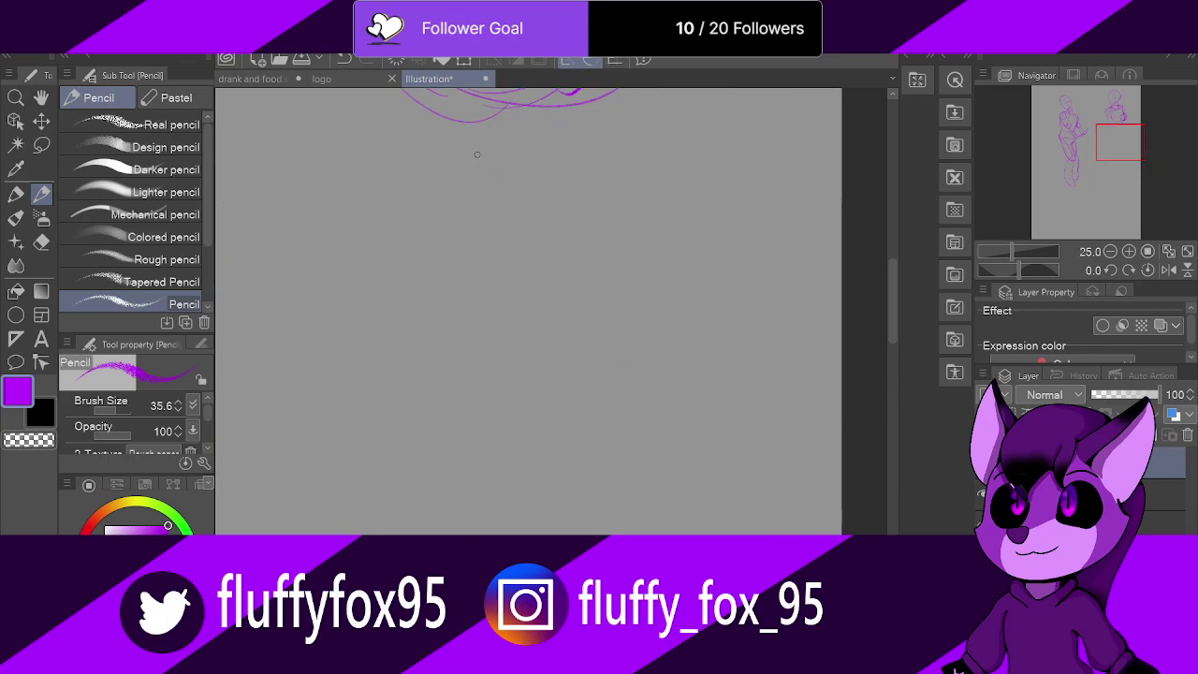
mouse_move(497, 278)
mouse_down()
mouse_move(562, 337)
mouse_move(521, 249)
mouse_move(489, 396)
mouse_up()
mouse_move(461, 328)
mouse_down()
mouse_move(573, 324)
mouse_move(565, 342)
mouse_up()
drag(469, 271, 457, 385)
mouse_move(464, 285)
mouse_down()
mouse_move(552, 266)
mouse_move(571, 324)
mouse_move(545, 404)
mouse_move(458, 383)
mouse_move(567, 372)
mouse_up()
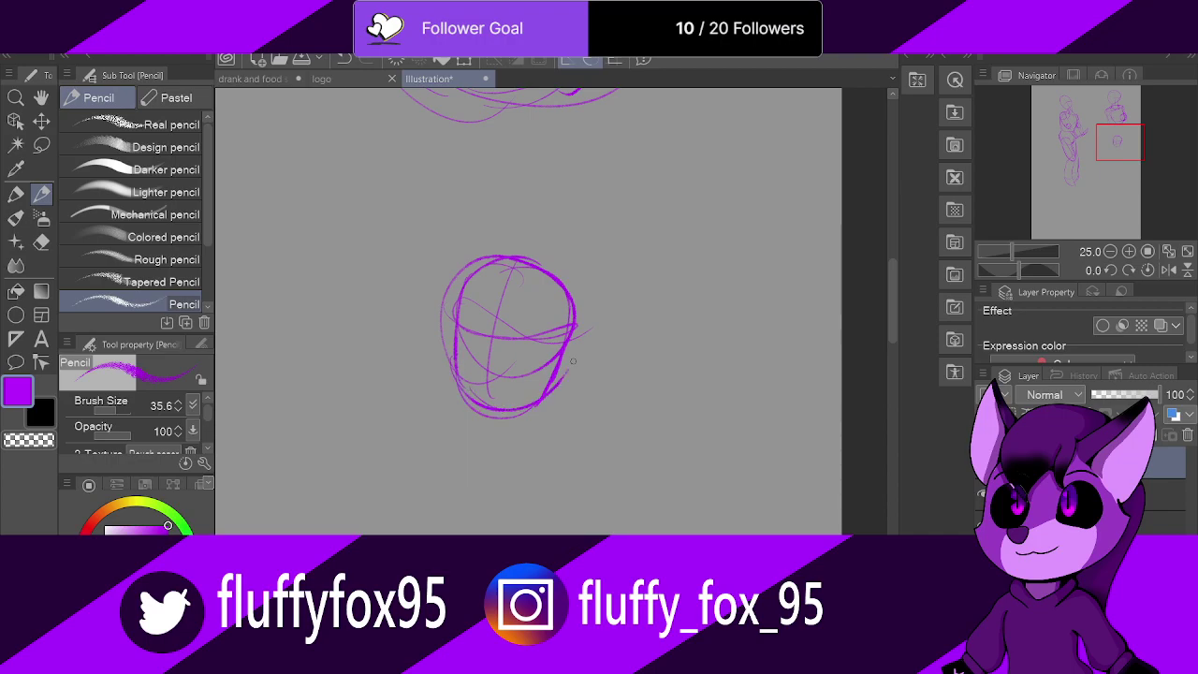
Step: Add an ear, neck, rounded collar and both shoulders to the third figure
drag(572, 326, 547, 417)
drag(546, 371, 549, 432)
mouse_move(485, 378)
mouse_down()
mouse_move(485, 424)
mouse_move(500, 448)
mouse_move(560, 435)
mouse_up()
mouse_move(475, 416)
mouse_down()
mouse_move(561, 419)
mouse_move(588, 450)
mouse_up()
mouse_move(479, 418)
mouse_down()
mouse_move(439, 451)
mouse_move(438, 487)
mouse_up()
drag(552, 416, 599, 480)
Step: Redraw the third head's centre and eye guidelines in bold and add short curved marks on the forehead and at the mouth
scroll(542, 403, up, 5)
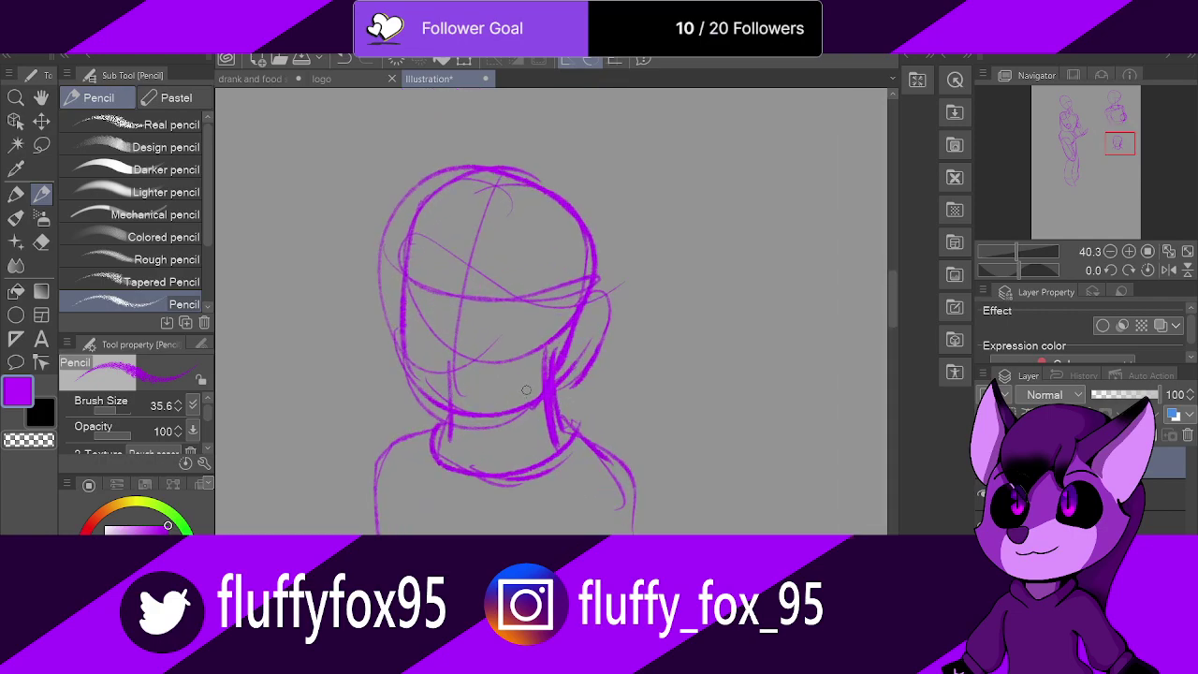
mouse_move(504, 176)
mouse_down()
mouse_move(460, 307)
mouse_move(465, 298)
mouse_move(456, 410)
mouse_up()
drag(406, 288, 581, 299)
drag(457, 262, 493, 257)
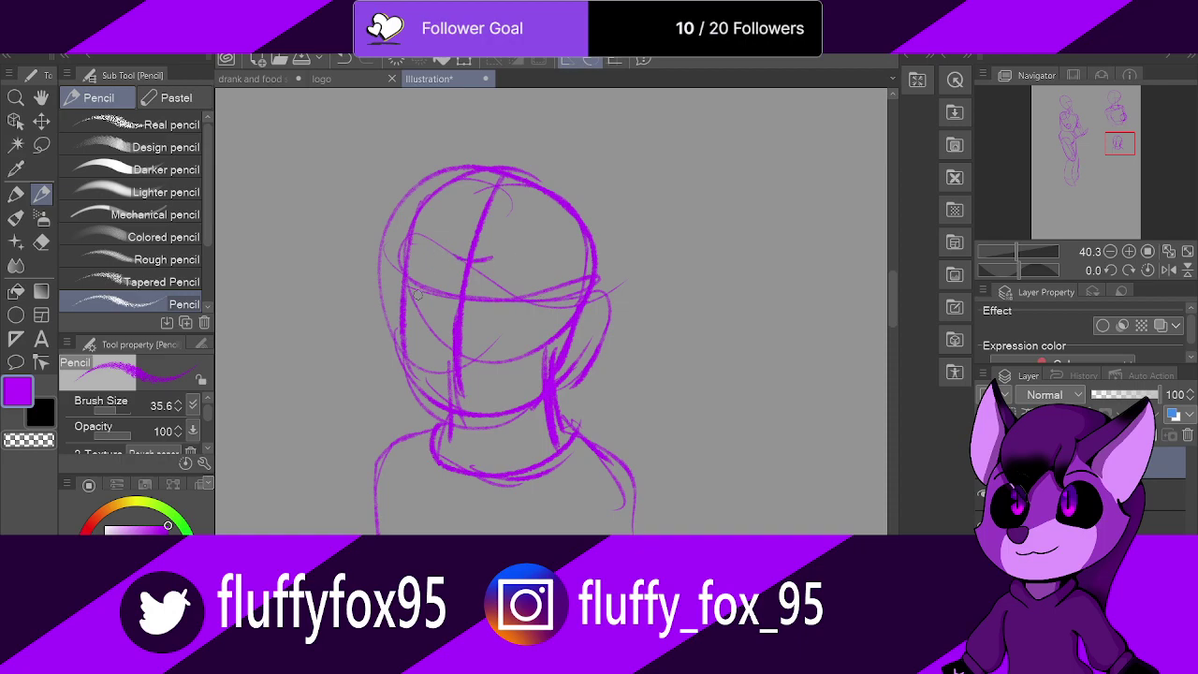
mouse_move(401, 278)
mouse_down()
mouse_move(411, 304)
mouse_move(529, 320)
mouse_move(586, 268)
mouse_move(405, 304)
mouse_move(586, 292)
mouse_up()
drag(458, 274, 491, 279)
drag(436, 377, 496, 374)
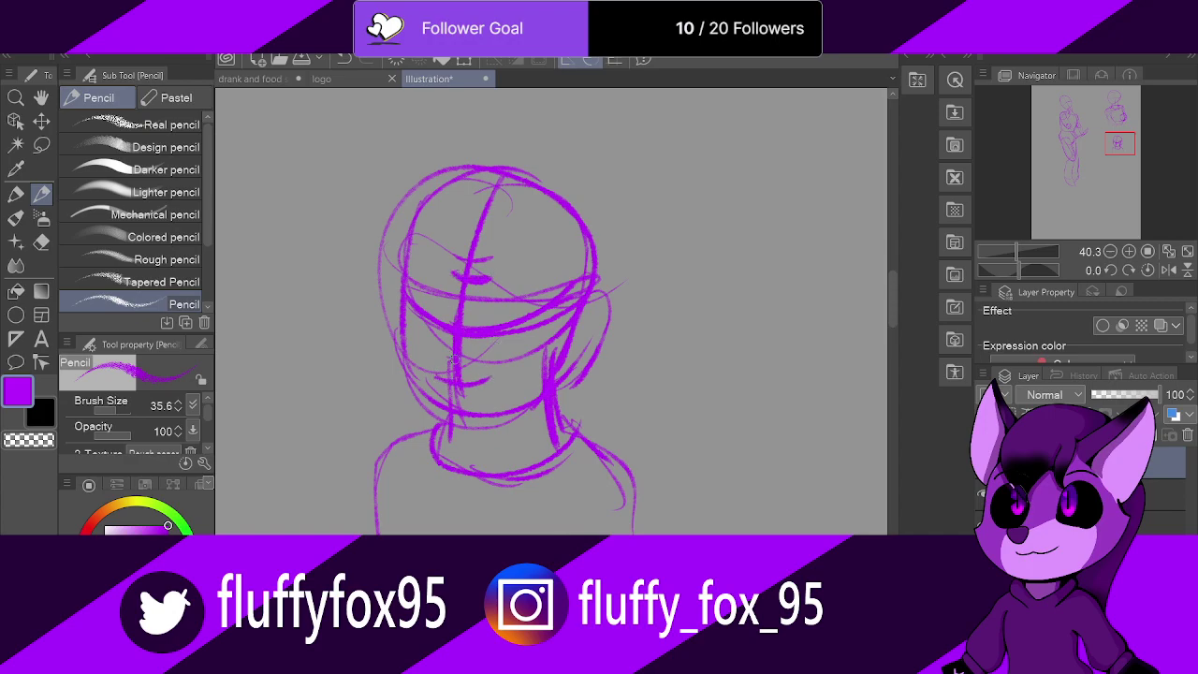
Step: Sketch two round eyes with oval pupils and curved eyebrows on the third head
mouse_move(495, 327)
mouse_down()
mouse_move(518, 289)
mouse_move(538, 327)
mouse_move(529, 347)
mouse_up()
mouse_move(431, 292)
mouse_down()
mouse_move(405, 302)
mouse_move(413, 346)
mouse_up()
mouse_move(511, 305)
mouse_down()
mouse_move(495, 346)
mouse_move(510, 293)
mouse_move(467, 300)
mouse_move(489, 343)
mouse_move(520, 300)
mouse_up()
drag(438, 307, 521, 325)
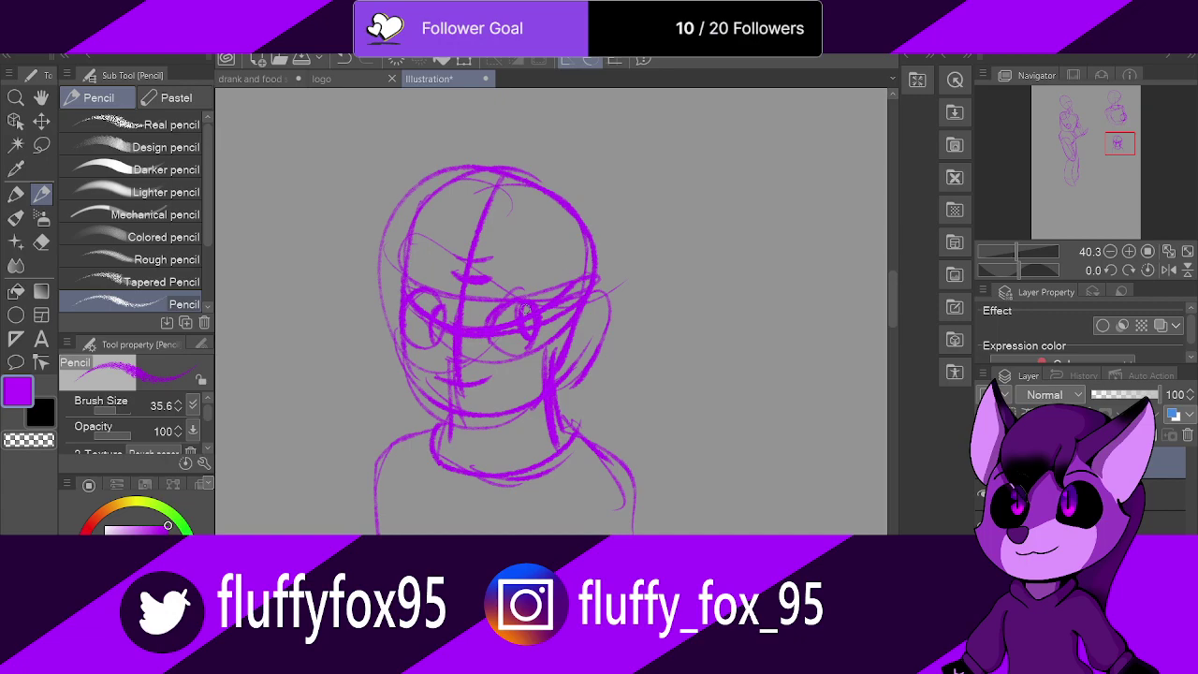
mouse_move(414, 281)
mouse_down()
mouse_move(537, 251)
mouse_move(496, 276)
mouse_move(543, 268)
mouse_up()
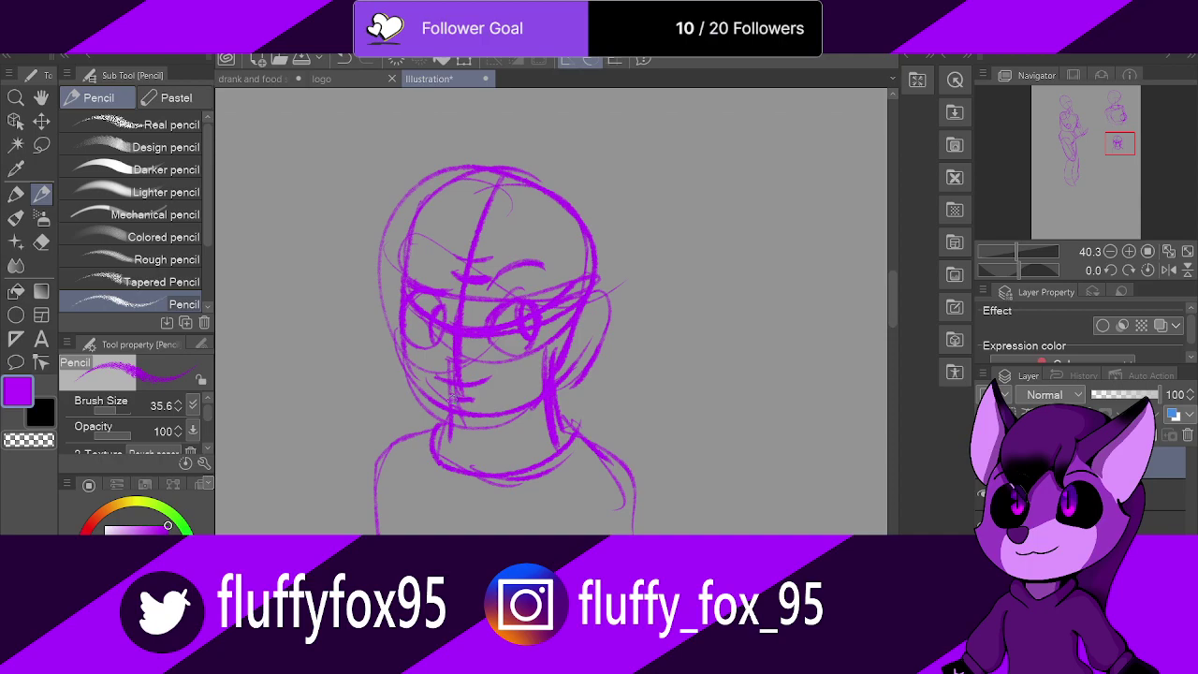
Step: Fade the third head's construction sketch by lowering its layer opacity and add a new layer
drag(446, 343, 442, 367)
drag(1122, 394, 1112, 397)
click(1010, 435)
Step: Draw the third head's nose, both eyes and the eyebrows in bold lines over the faded sketch
mouse_move(455, 334)
mouse_down()
mouse_move(433, 352)
mouse_move(444, 378)
mouse_up()
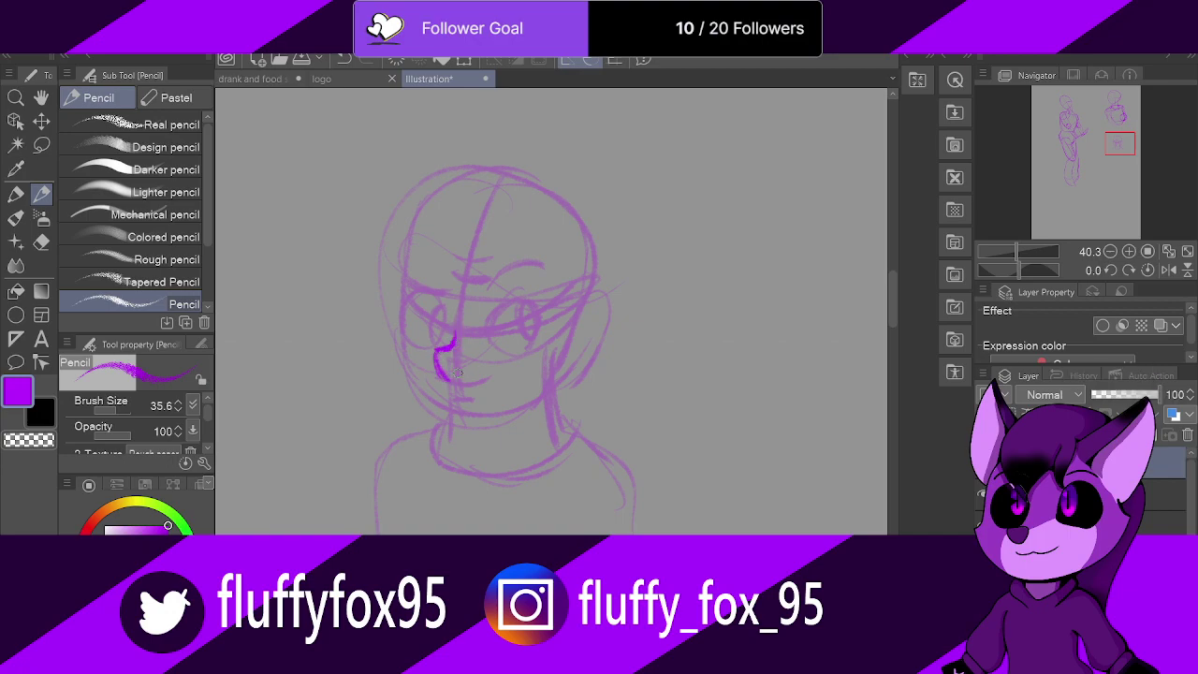
mouse_move(490, 327)
mouse_down()
mouse_move(536, 317)
mouse_move(532, 339)
mouse_move(538, 323)
mouse_move(490, 325)
mouse_move(516, 333)
mouse_up()
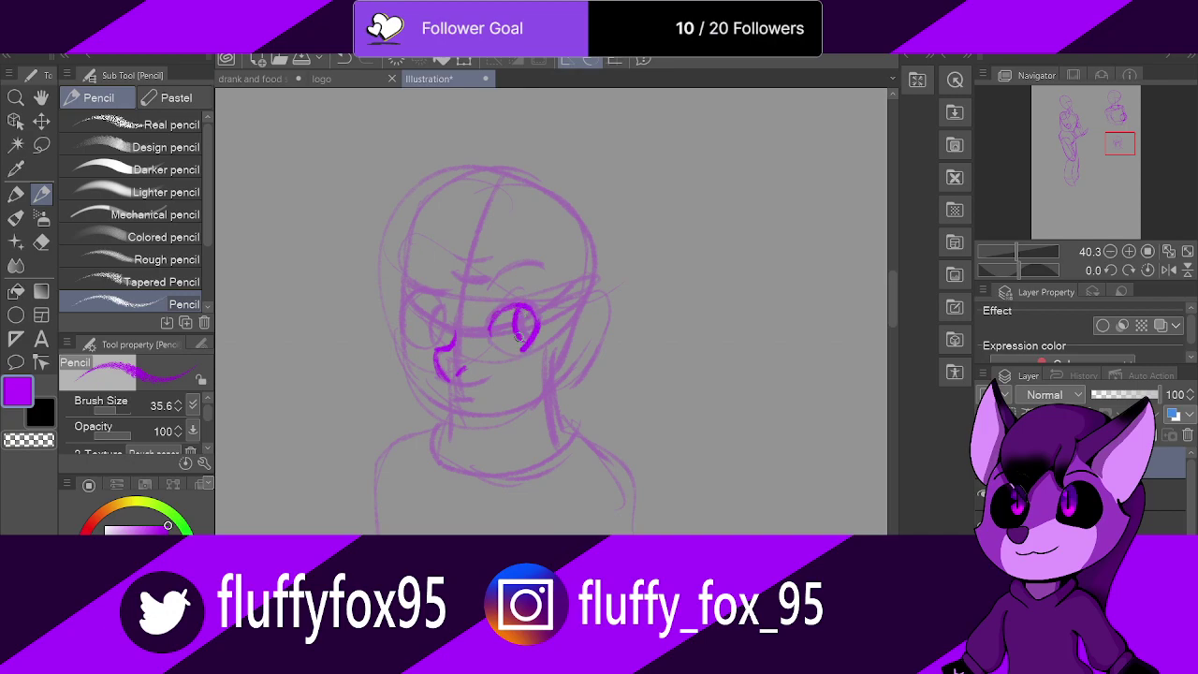
mouse_move(445, 318)
mouse_down()
mouse_move(417, 294)
mouse_move(403, 316)
mouse_move(417, 343)
mouse_up()
mouse_move(408, 287)
mouse_down()
mouse_move(537, 268)
mouse_move(532, 282)
mouse_up()
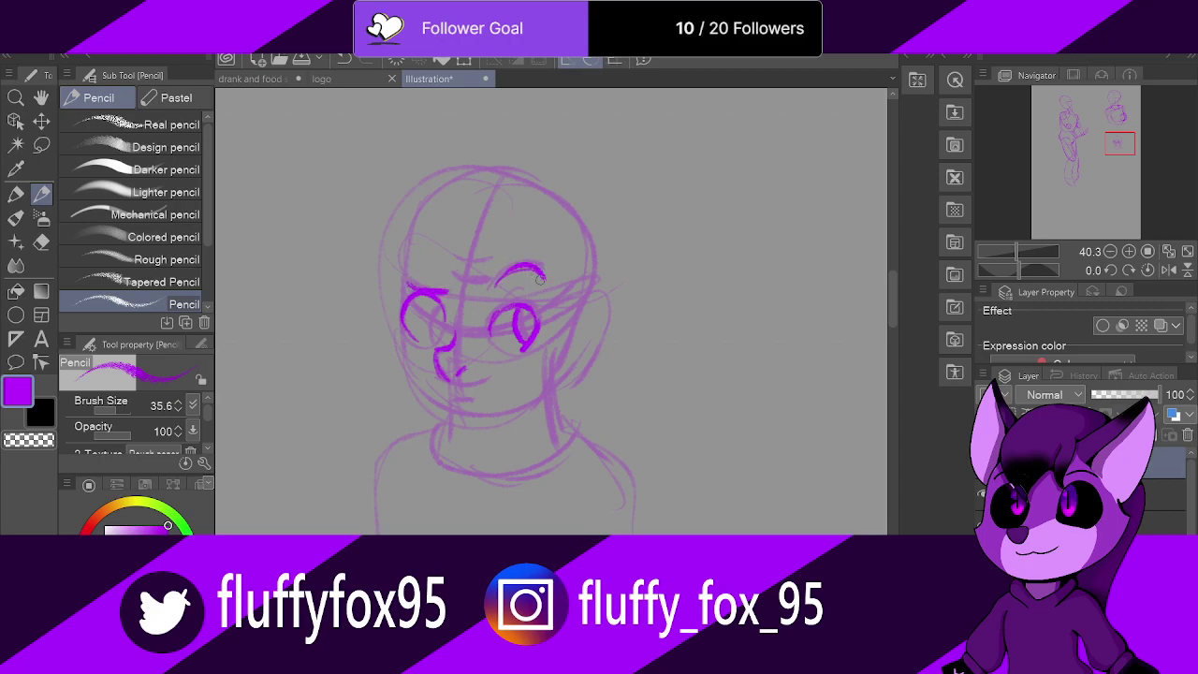
Step: Draw the third head's mouth, face outline, remaining pupil, ear, neck and collar over the construction lines
mouse_move(451, 397)
mouse_down()
mouse_move(484, 397)
mouse_move(452, 398)
mouse_up()
mouse_move(406, 320)
mouse_down()
mouse_move(398, 369)
mouse_move(451, 439)
mouse_move(471, 440)
mouse_move(452, 437)
mouse_move(540, 385)
mouse_up()
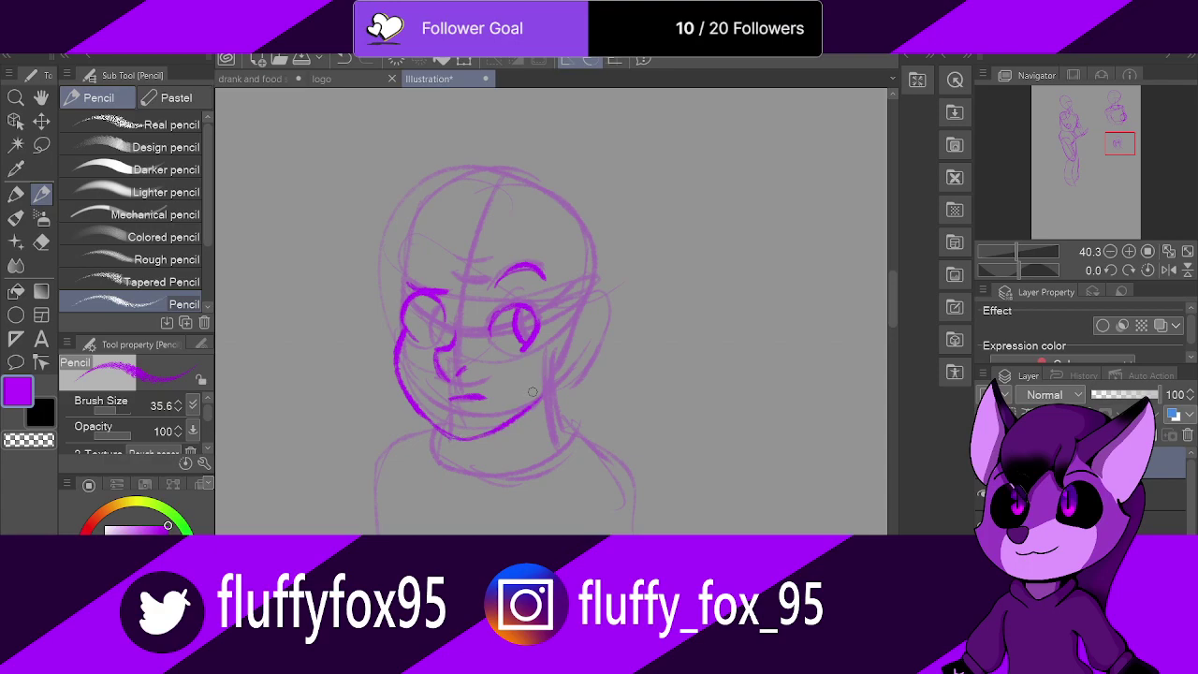
drag(437, 307, 433, 340)
mouse_move(566, 318)
mouse_down()
mouse_move(584, 364)
mouse_move(551, 392)
mouse_move(577, 324)
mouse_move(566, 354)
mouse_up()
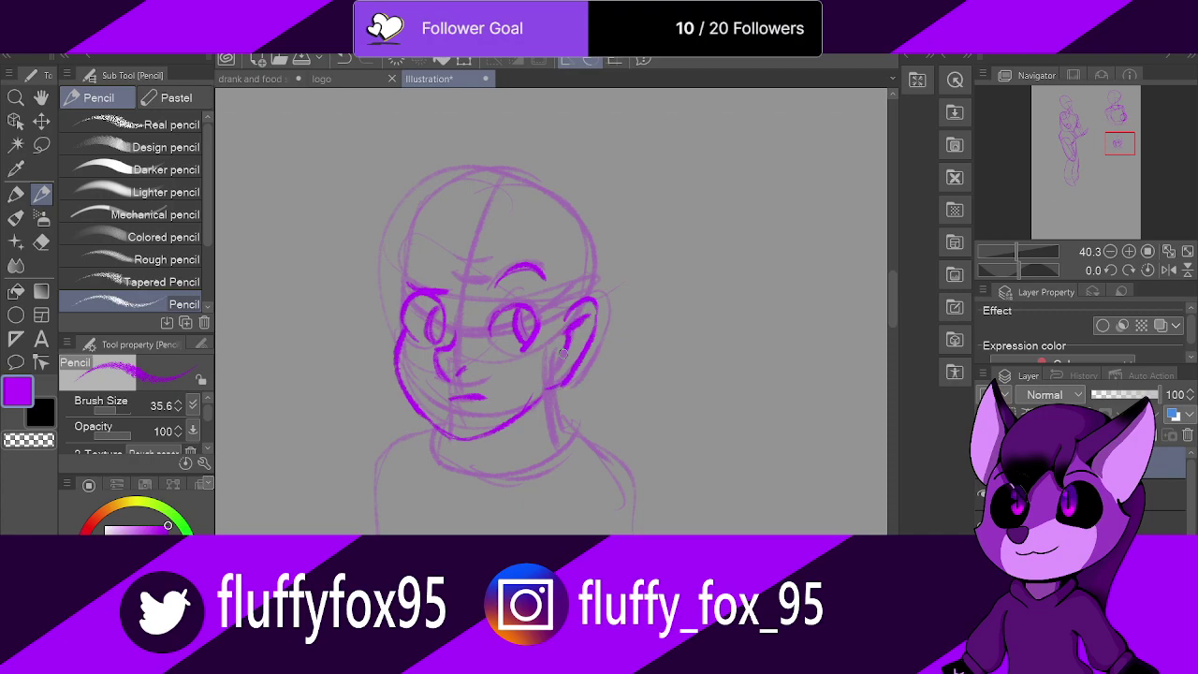
mouse_move(400, 335)
mouse_down()
mouse_move(416, 220)
mouse_move(485, 175)
mouse_up()
drag(552, 393, 558, 455)
mouse_move(444, 427)
mouse_down()
mouse_move(436, 460)
mouse_move(478, 485)
mouse_move(540, 463)
mouse_up()
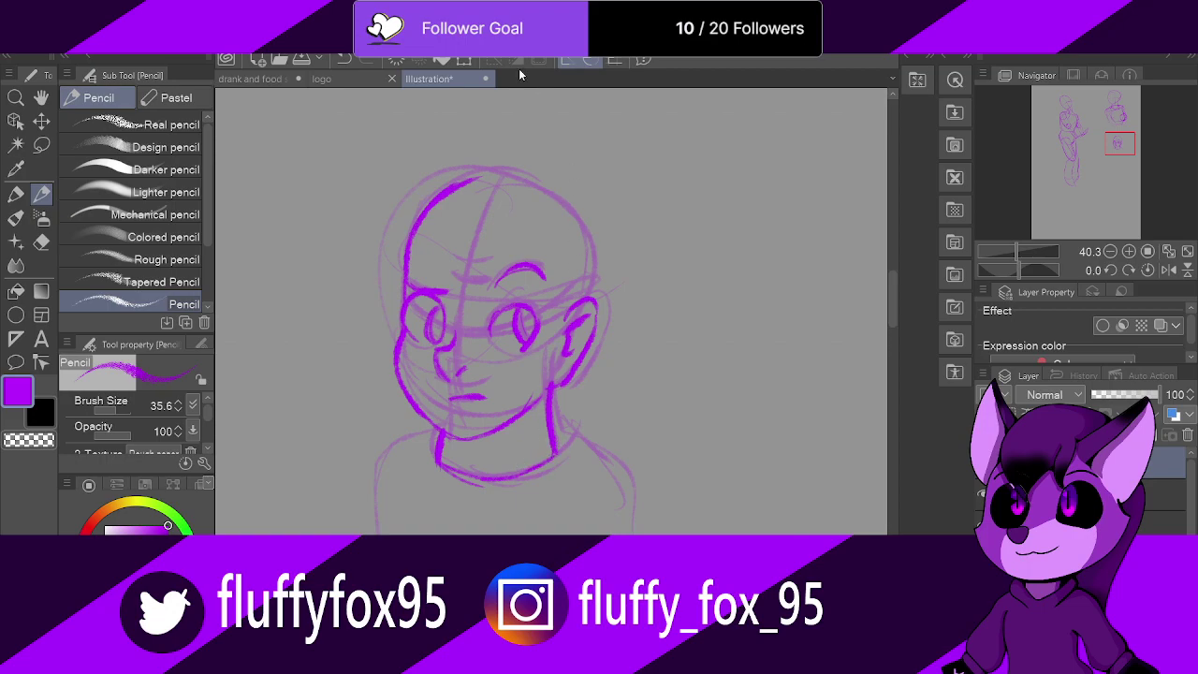
Step: Draw short tousled hair with a swept fringe, side locks and small tufts at the crown and back of the third head
mouse_move(567, 230)
mouse_down()
mouse_move(542, 286)
mouse_move(567, 352)
mouse_up()
mouse_move(588, 222)
mouse_down()
mouse_move(620, 255)
mouse_move(618, 301)
mouse_move(597, 328)
mouse_up()
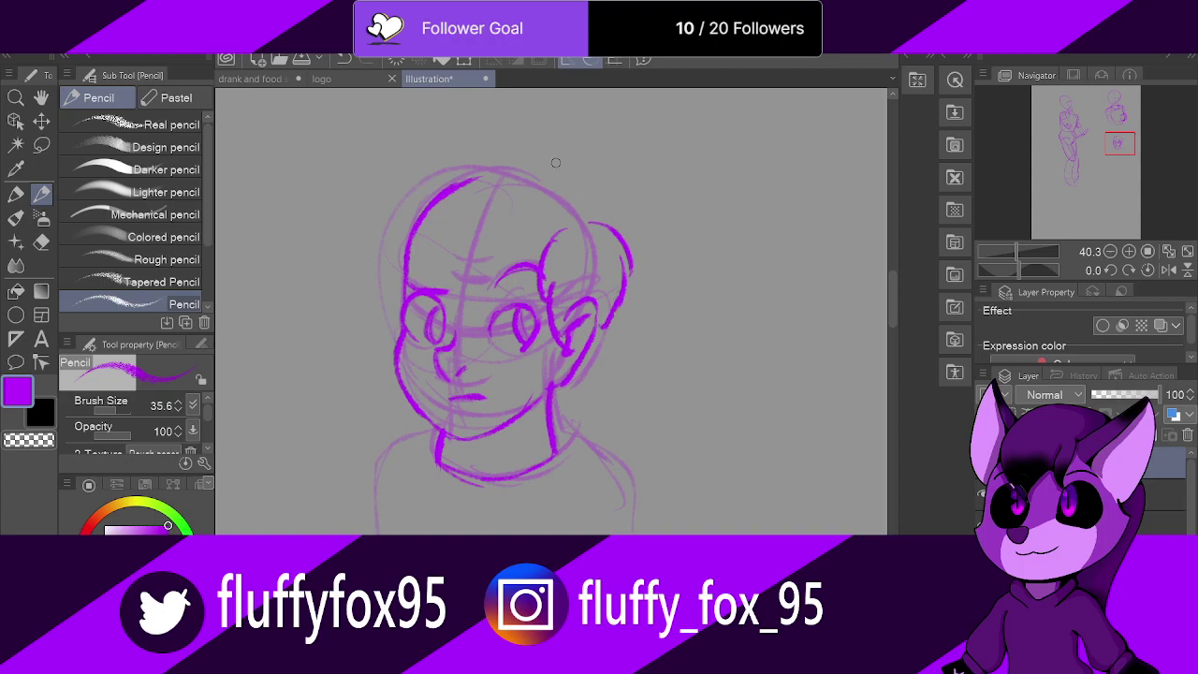
mouse_move(594, 215)
mouse_down()
mouse_move(488, 112)
mouse_move(498, 157)
mouse_move(354, 196)
mouse_move(502, 205)
mouse_move(466, 223)
mouse_move(465, 237)
mouse_move(569, 221)
mouse_move(539, 255)
mouse_up()
mouse_move(469, 230)
mouse_down()
mouse_move(464, 288)
mouse_move(556, 255)
mouse_up()
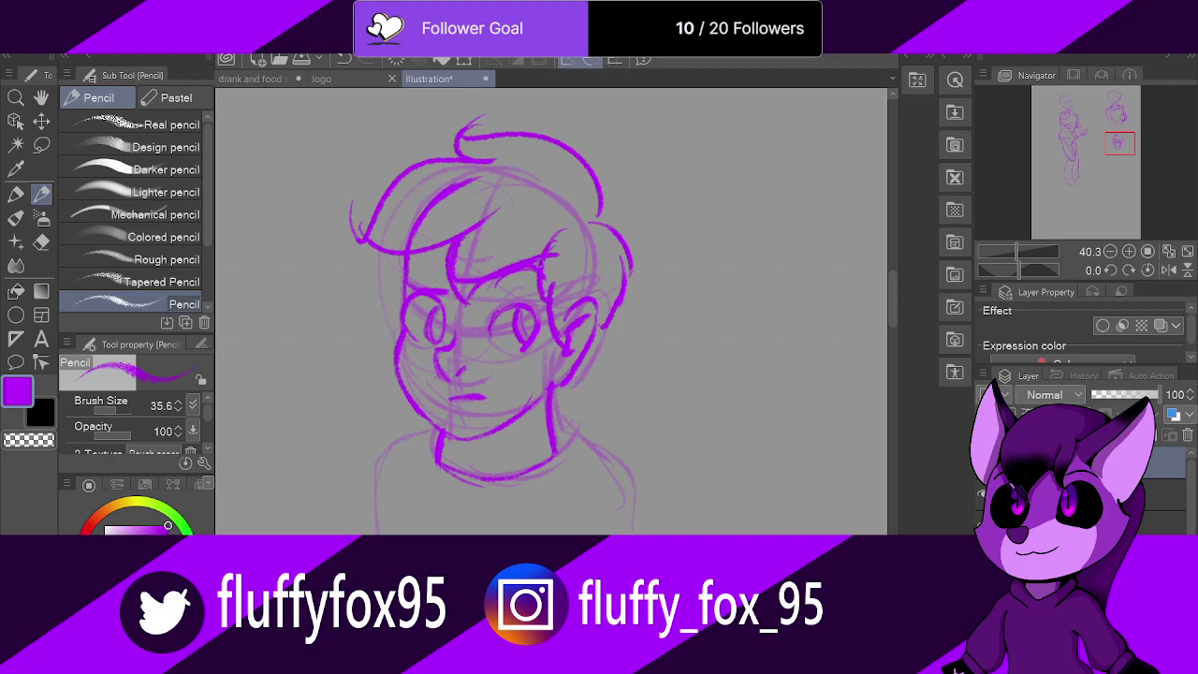
mouse_move(481, 162)
mouse_down()
mouse_move(532, 166)
mouse_move(549, 183)
mouse_move(535, 169)
mouse_move(451, 166)
mouse_move(457, 144)
mouse_up()
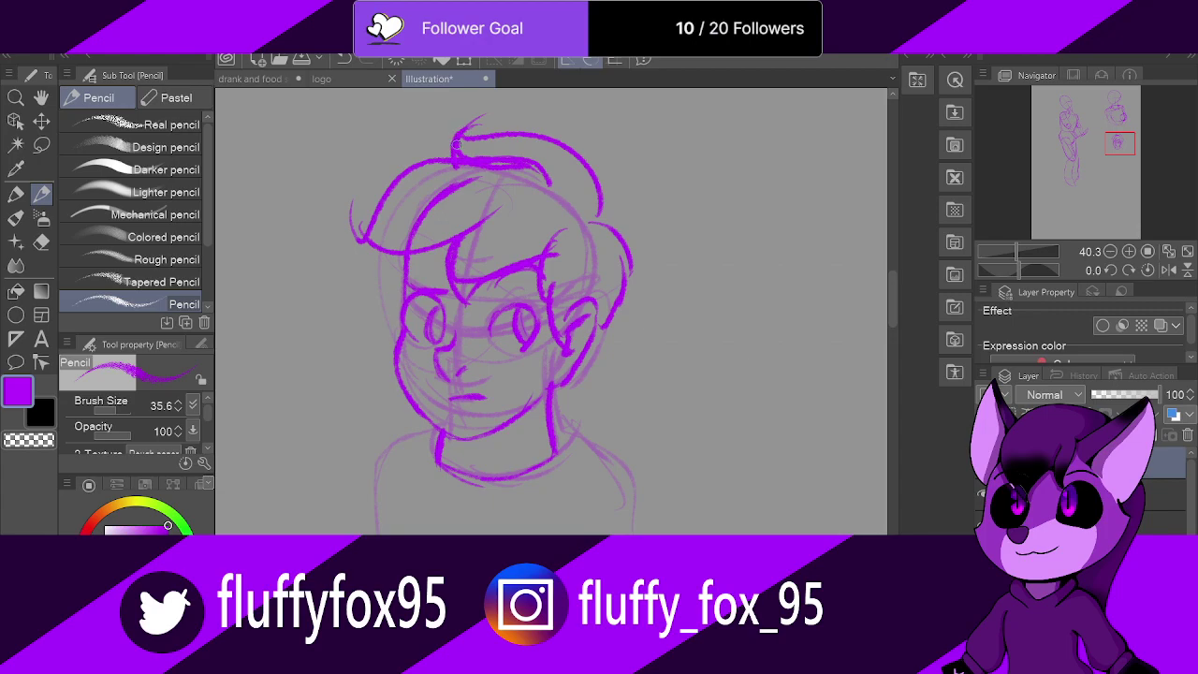
mouse_move(606, 198)
mouse_down()
mouse_move(640, 187)
mouse_move(625, 238)
mouse_up()
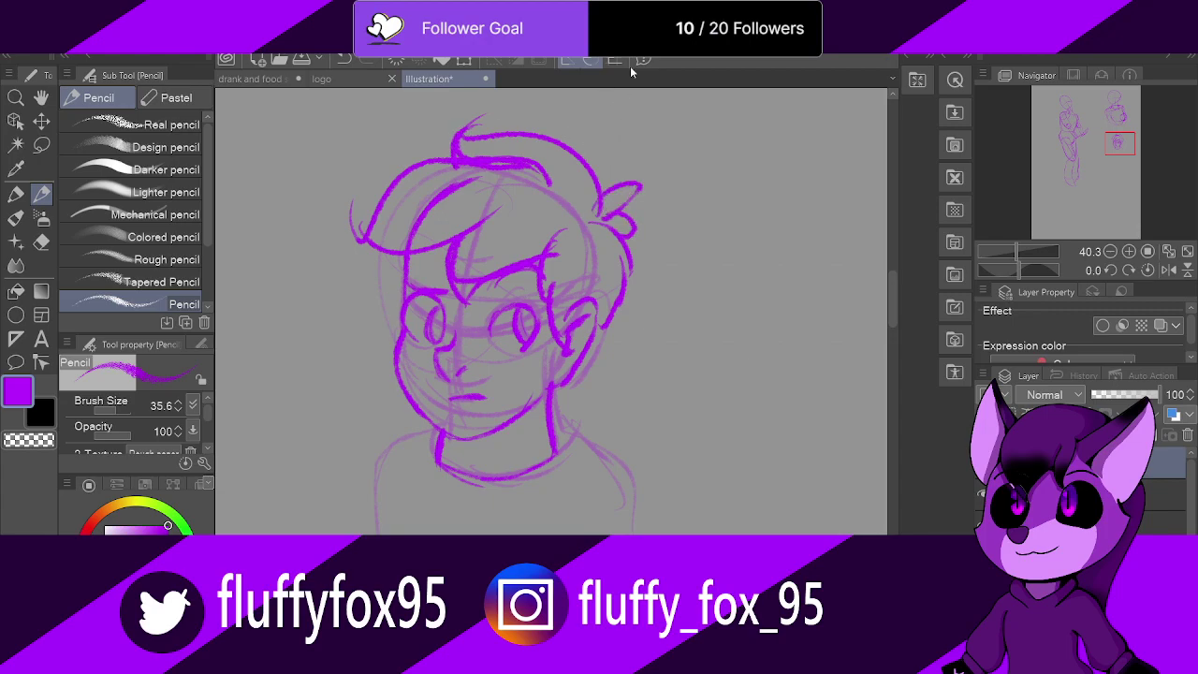
mouse_move(399, 251)
mouse_down()
mouse_move(398, 282)
mouse_move(391, 312)
mouse_up()
Step: Sketch a long winding S-curve guideline that loops back on itself in the empty area below the third head
scroll(618, 309, down, 8)
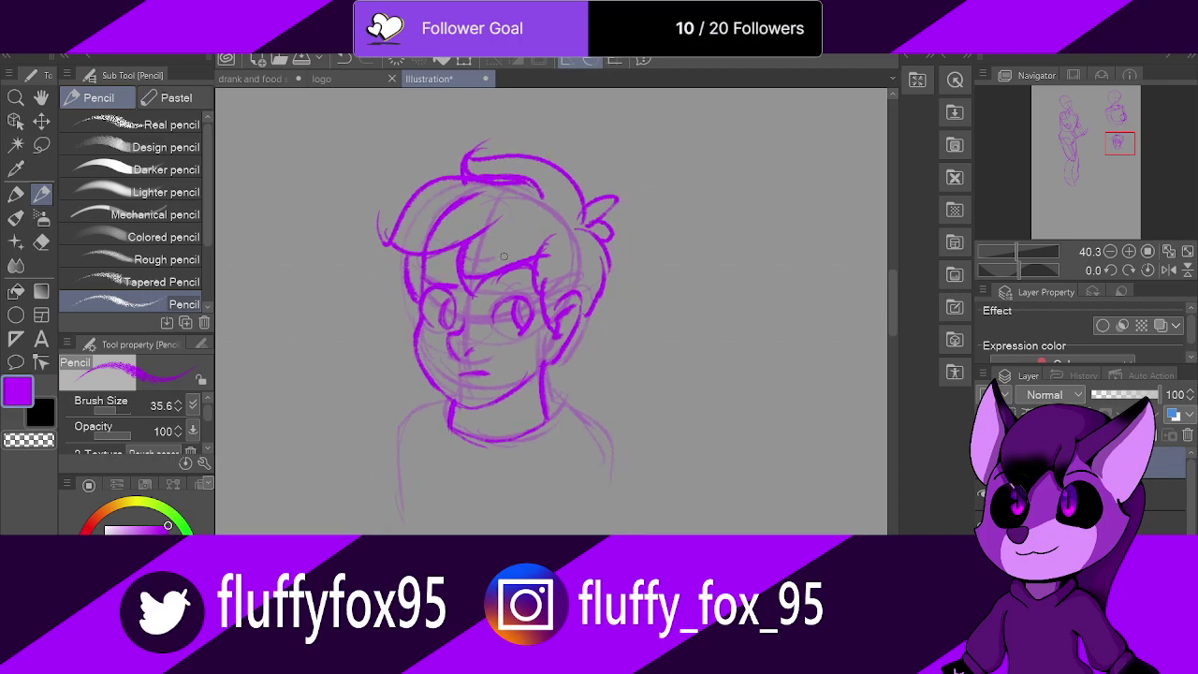
scroll(613, 324, down, 5)
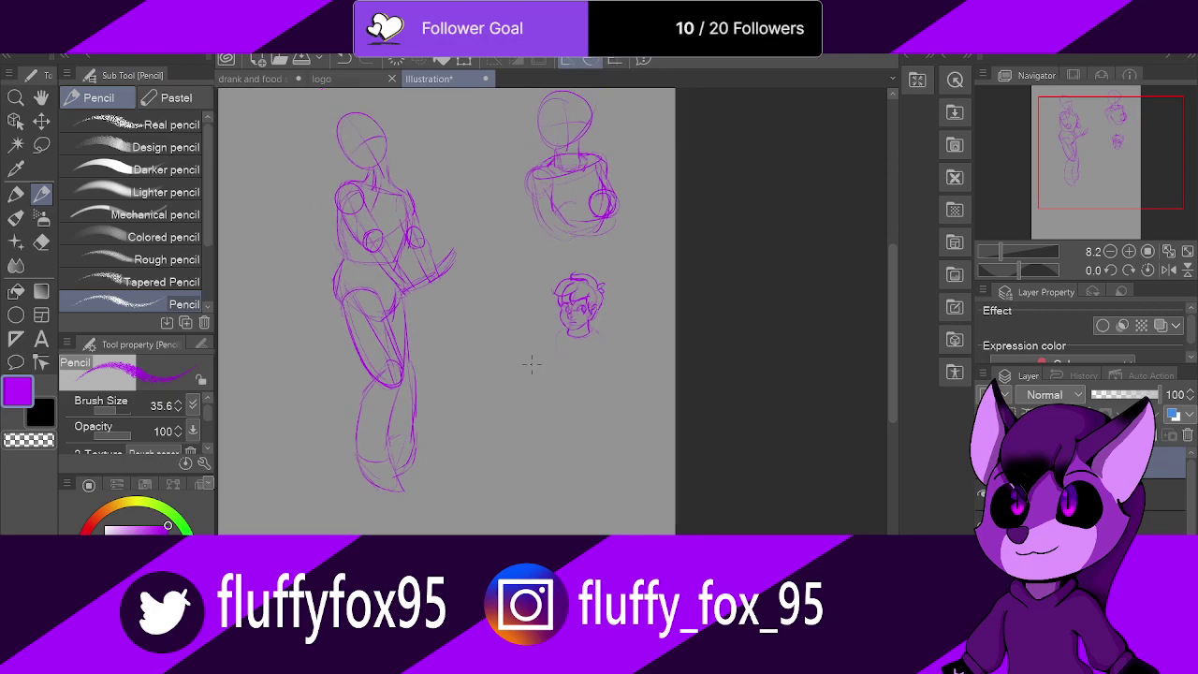
scroll(605, 376, up, 2)
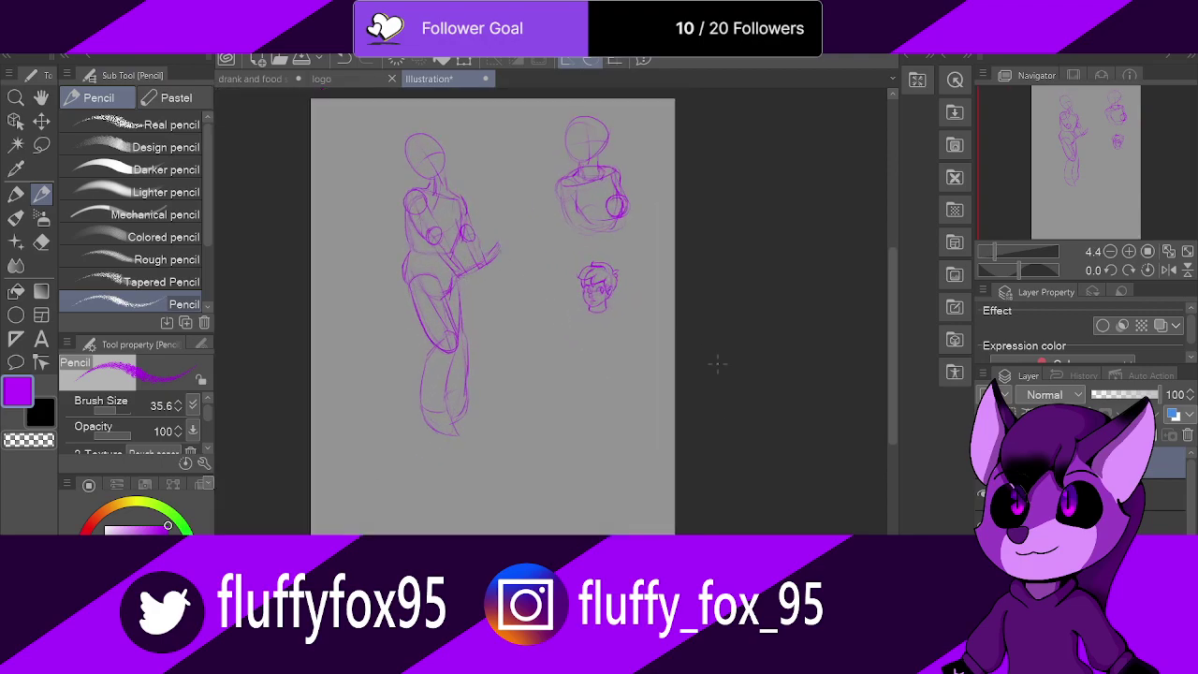
scroll(515, 274, down, 2)
scroll(586, 412, up, 1)
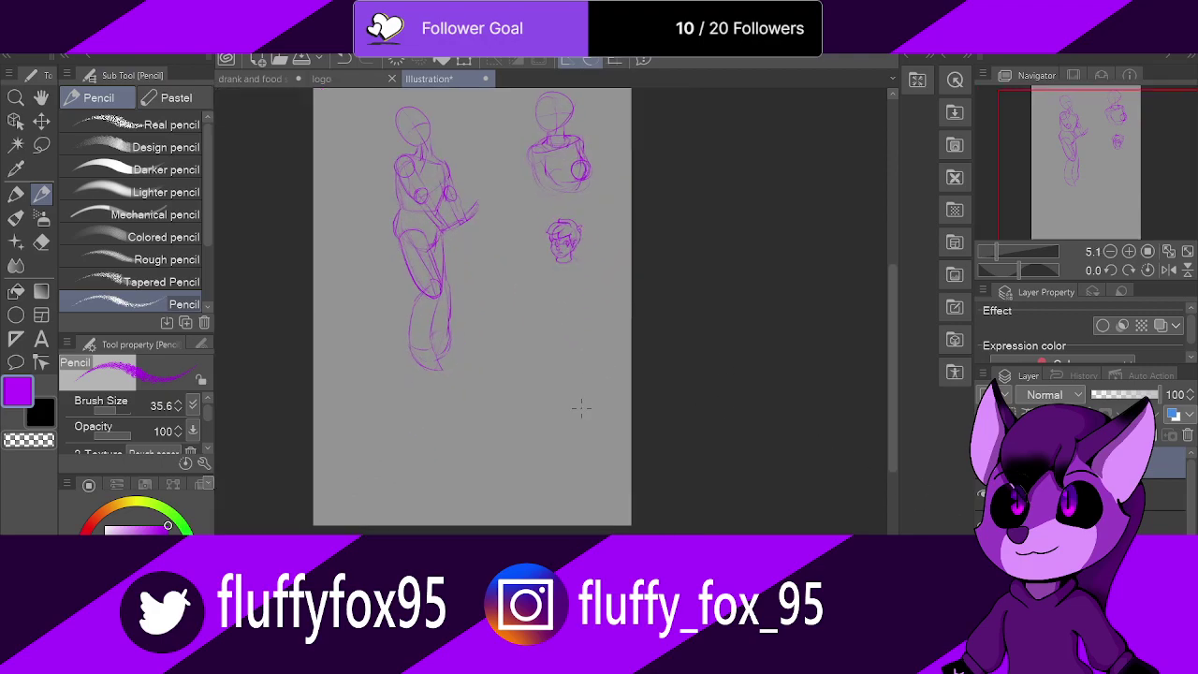
scroll(610, 365, up, 1)
scroll(679, 342, up, 4)
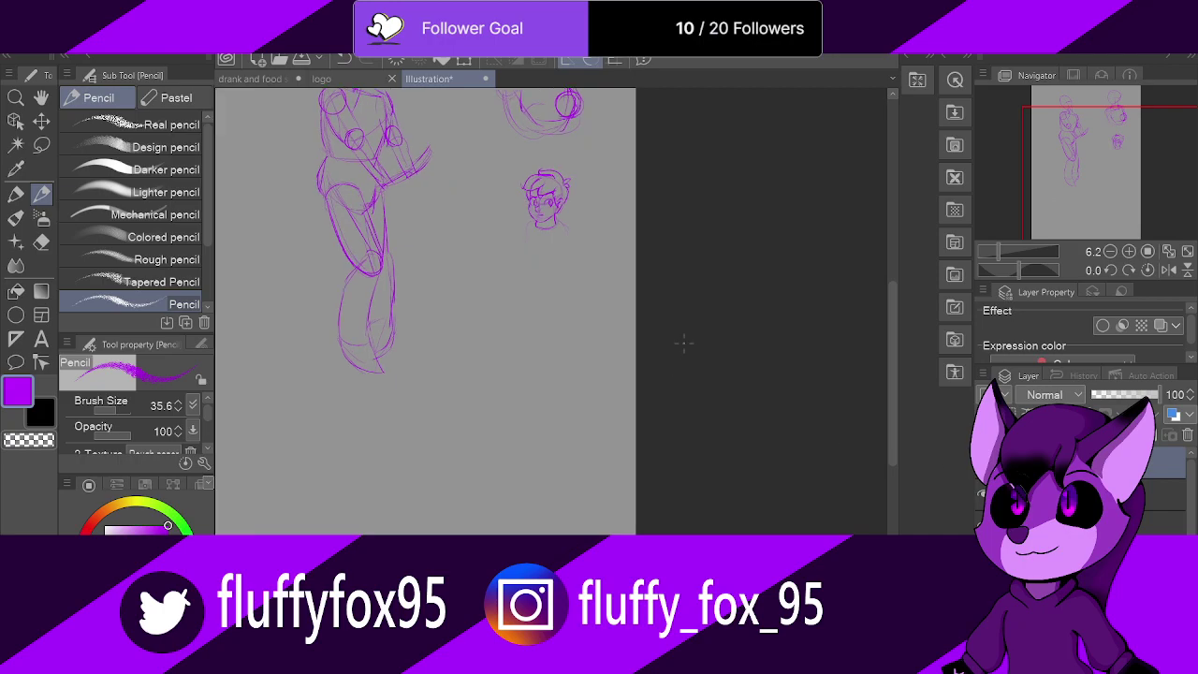
scroll(554, 331, up, 2)
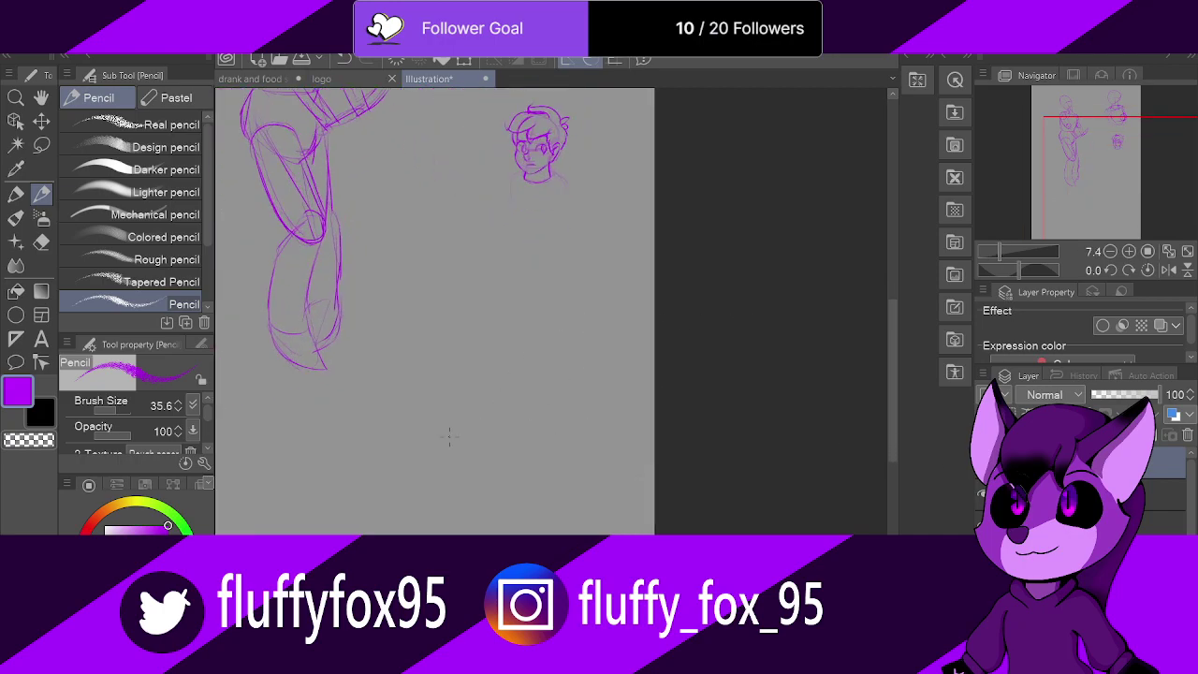
mouse_move(415, 217)
mouse_down()
mouse_move(480, 158)
mouse_move(393, 533)
mouse_up()
mouse_move(708, 533)
mouse_down()
mouse_move(682, 445)
mouse_move(551, 412)
mouse_move(604, 282)
mouse_up()
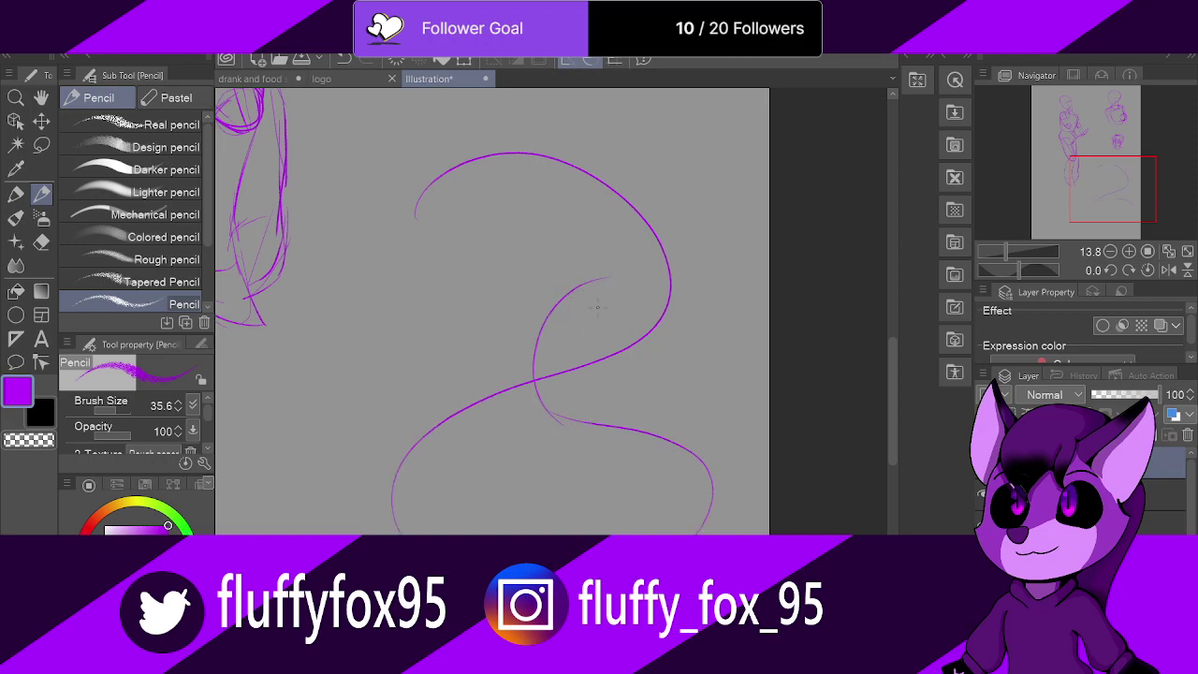
Step: Fade the guideline layer to 40% opacity and draw a snake's round head with a pointed snout on a new layer
drag(1159, 394, 1119, 394)
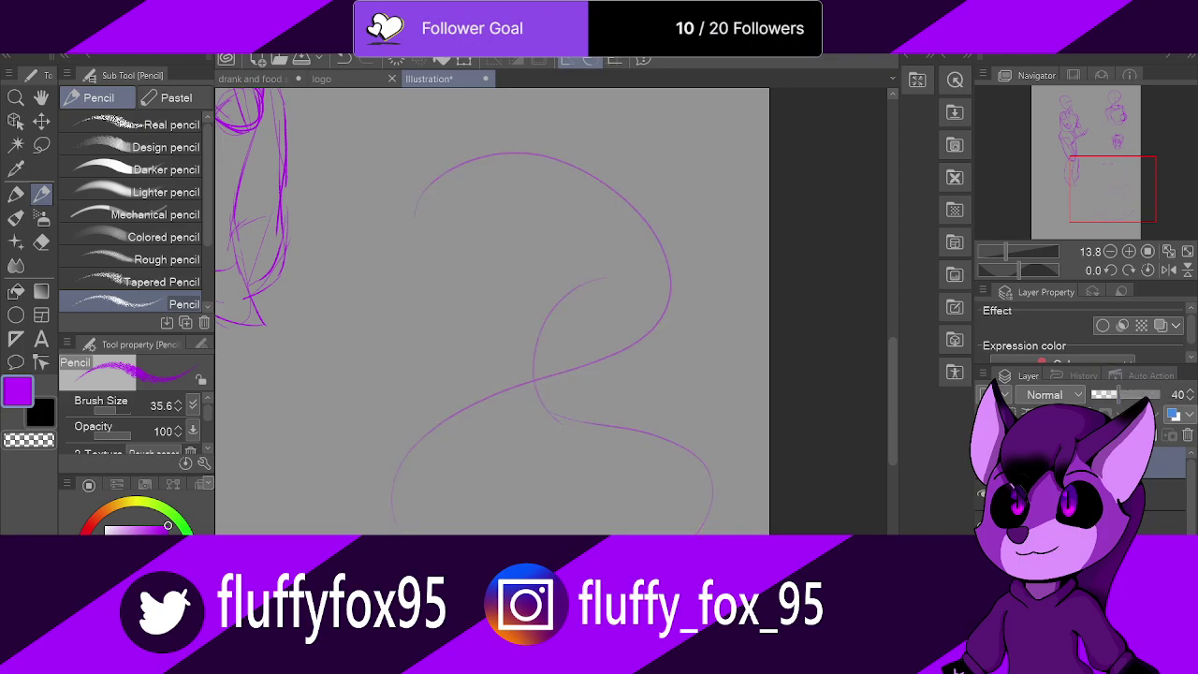
click(1058, 434)
scroll(443, 158, up, 5)
mouse_move(357, 226)
mouse_down()
mouse_move(309, 291)
mouse_move(327, 309)
mouse_move(312, 367)
mouse_up()
mouse_move(316, 287)
mouse_down()
mouse_move(308, 400)
mouse_move(289, 408)
mouse_move(445, 352)
mouse_move(472, 319)
mouse_up()
mouse_move(313, 298)
mouse_down()
mouse_move(376, 222)
mouse_move(309, 397)
mouse_move(410, 361)
mouse_move(499, 269)
mouse_up()
mouse_move(383, 380)
mouse_down()
mouse_move(468, 321)
mouse_move(496, 270)
mouse_move(529, 266)
mouse_up()
Step: Draw the snake's upper and lower neck lines and carry the outer body edge around the first bend
mouse_move(355, 234)
mouse_down()
mouse_move(430, 197)
mouse_move(664, 160)
mouse_up()
mouse_move(478, 300)
mouse_down()
mouse_move(609, 260)
mouse_move(671, 267)
mouse_up()
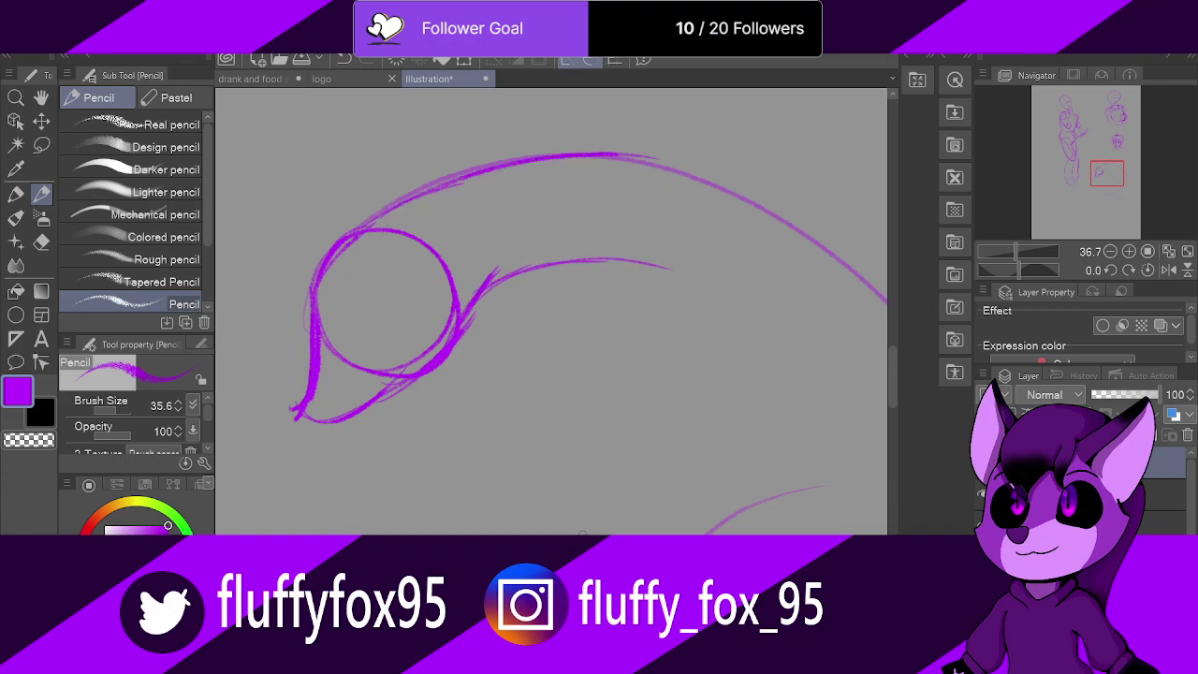
scroll(509, 415, down, 4)
scroll(811, 431, up, 2)
drag(464, 179, 558, 213)
mouse_move(485, 187)
mouse_down()
mouse_move(650, 305)
mouse_move(693, 393)
mouse_move(697, 442)
mouse_move(662, 481)
mouse_up()
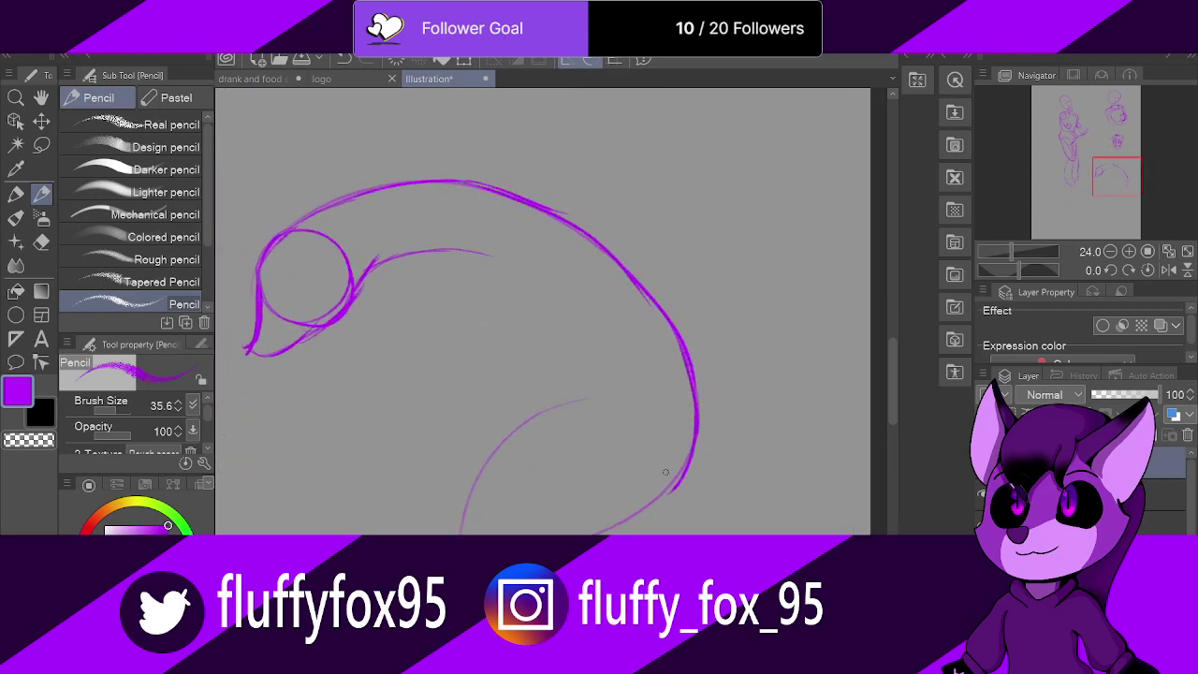
mouse_move(683, 410)
mouse_down()
mouse_move(660, 506)
mouse_move(637, 524)
mouse_up()
Step: Extend the snake's body edge from the first bend diagonally down into the turn of the lower coil
scroll(473, 289, down, 3)
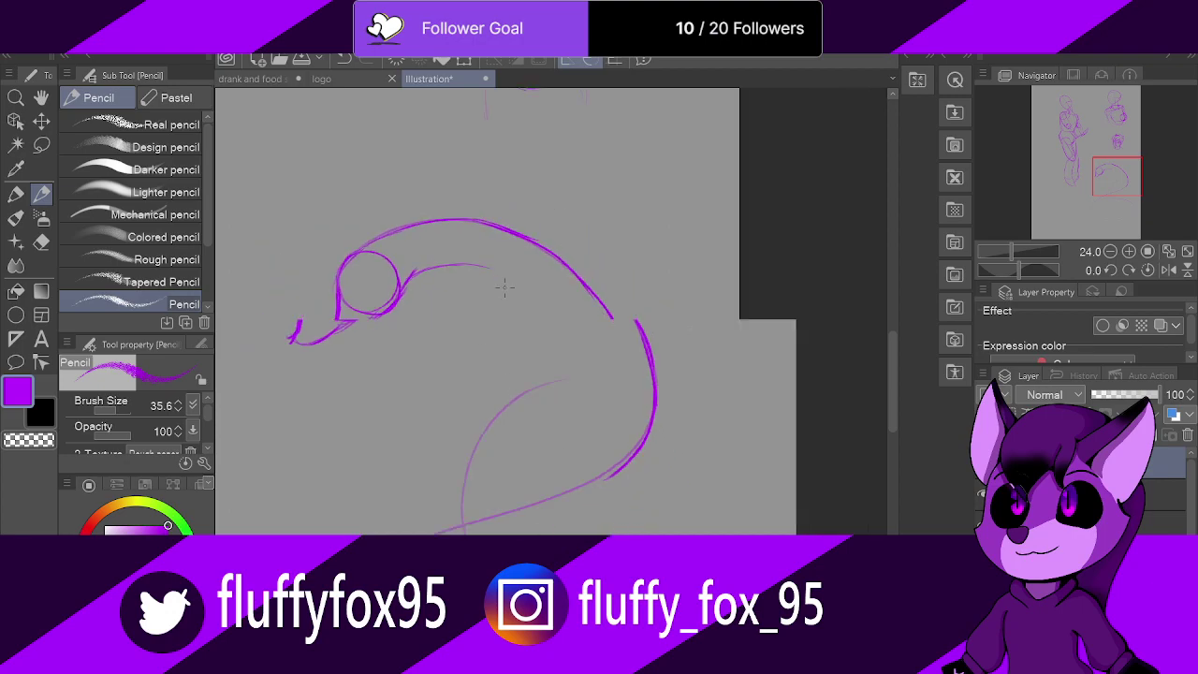
scroll(776, 317, down, 2)
scroll(655, 487, up, 3)
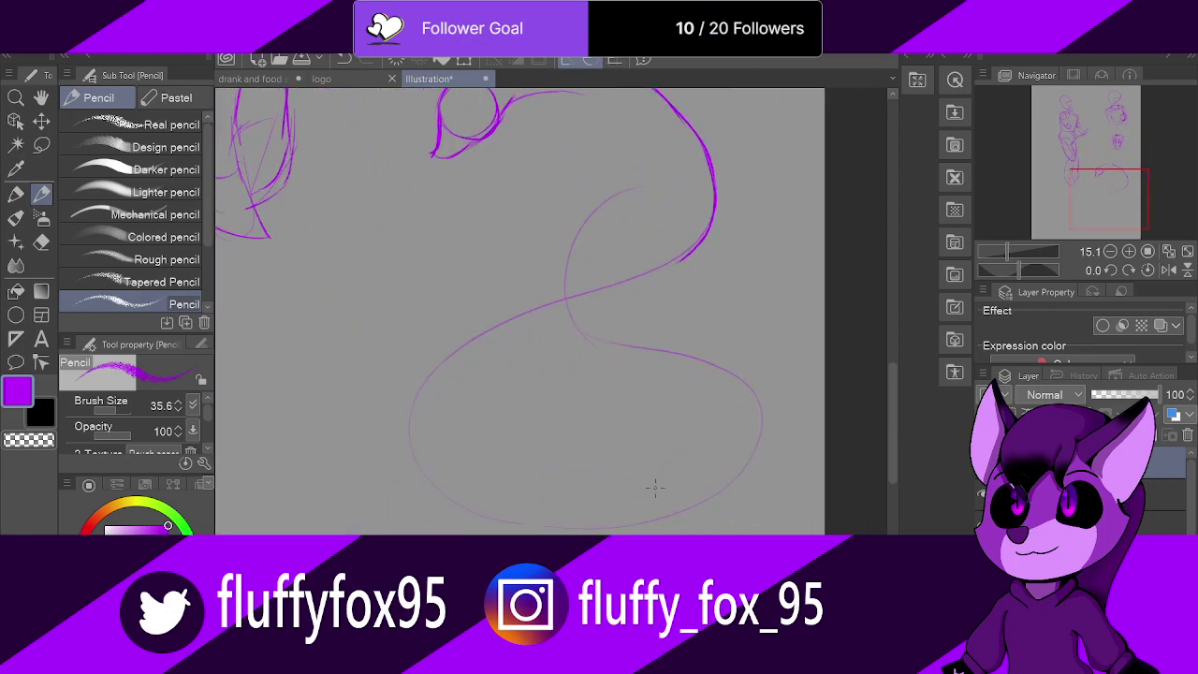
mouse_move(708, 234)
mouse_down()
mouse_move(434, 416)
mouse_move(457, 488)
mouse_up()
drag(433, 414, 466, 501)
drag(431, 439, 485, 497)
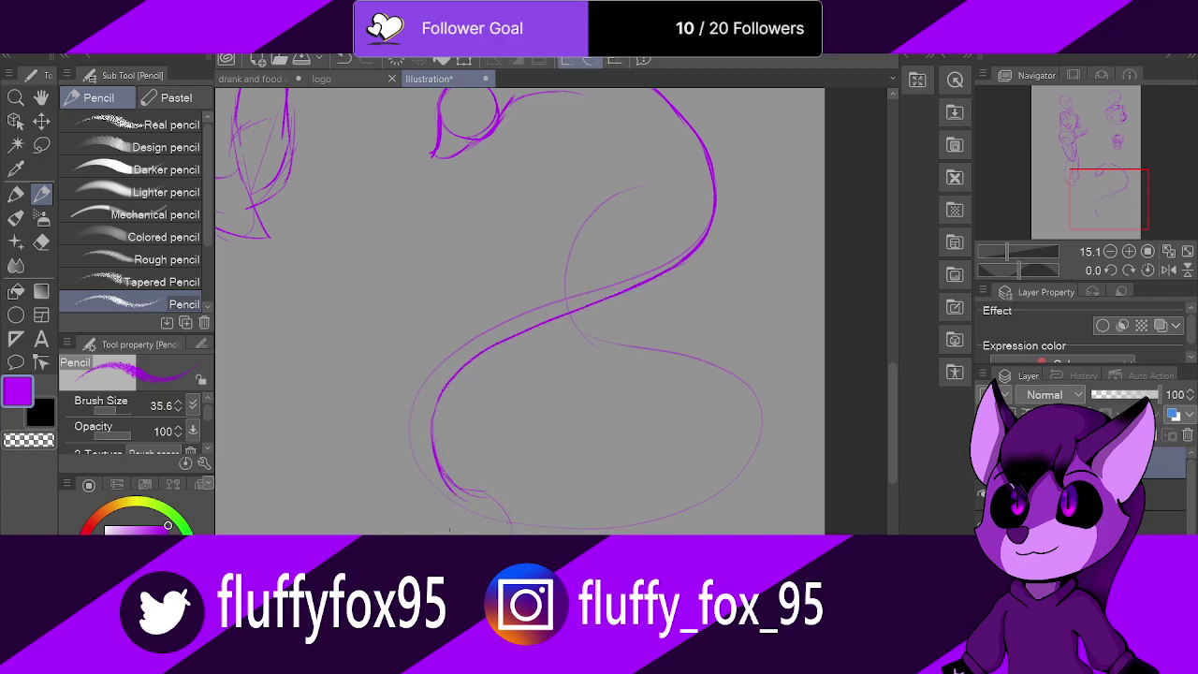
Step: Draw the snake's opposite body edge parallel to the first and continue both edges into the lower coil
scroll(530, 336, down, 3)
scroll(607, 246, up, 2)
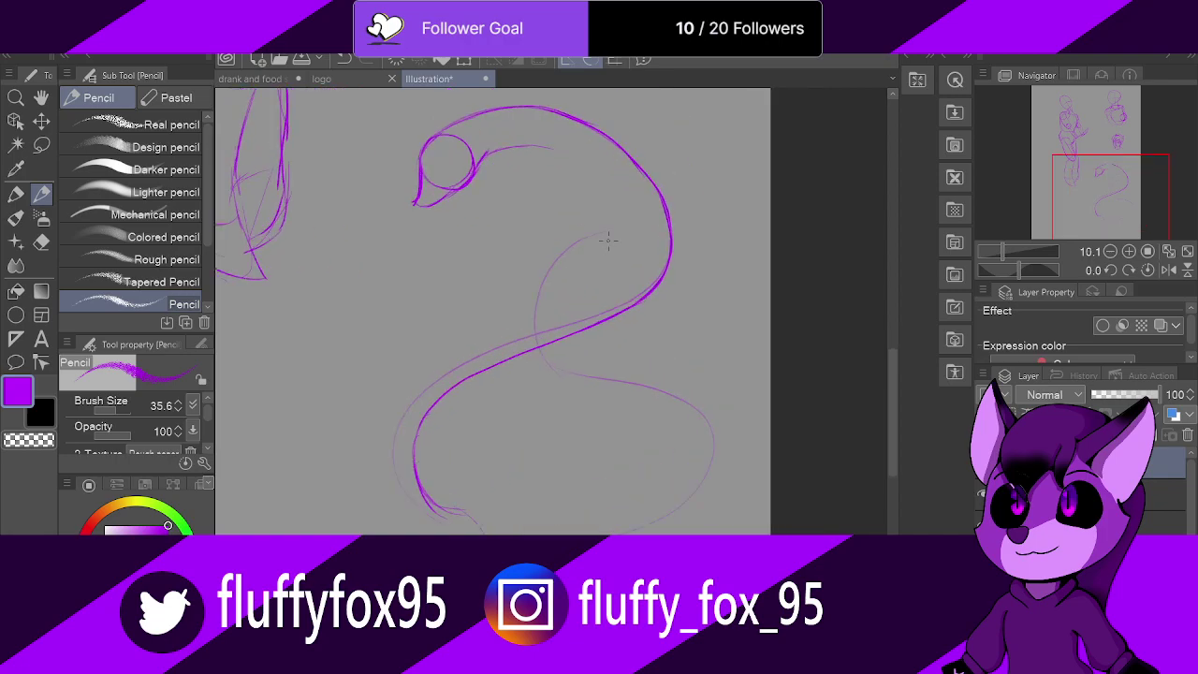
mouse_move(550, 150)
mouse_down()
mouse_move(610, 198)
mouse_move(614, 262)
mouse_up()
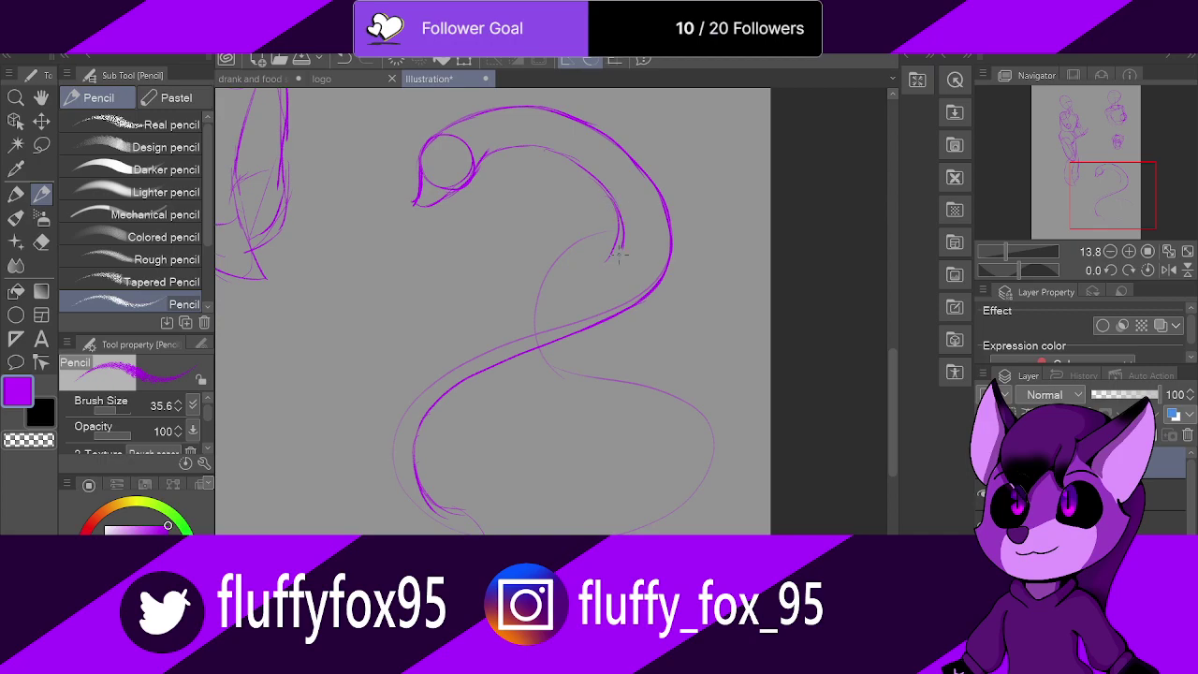
mouse_move(616, 221)
mouse_down()
mouse_move(584, 294)
mouse_move(408, 376)
mouse_move(368, 439)
mouse_move(365, 472)
mouse_move(402, 524)
mouse_move(582, 491)
mouse_up()
drag(464, 511, 702, 457)
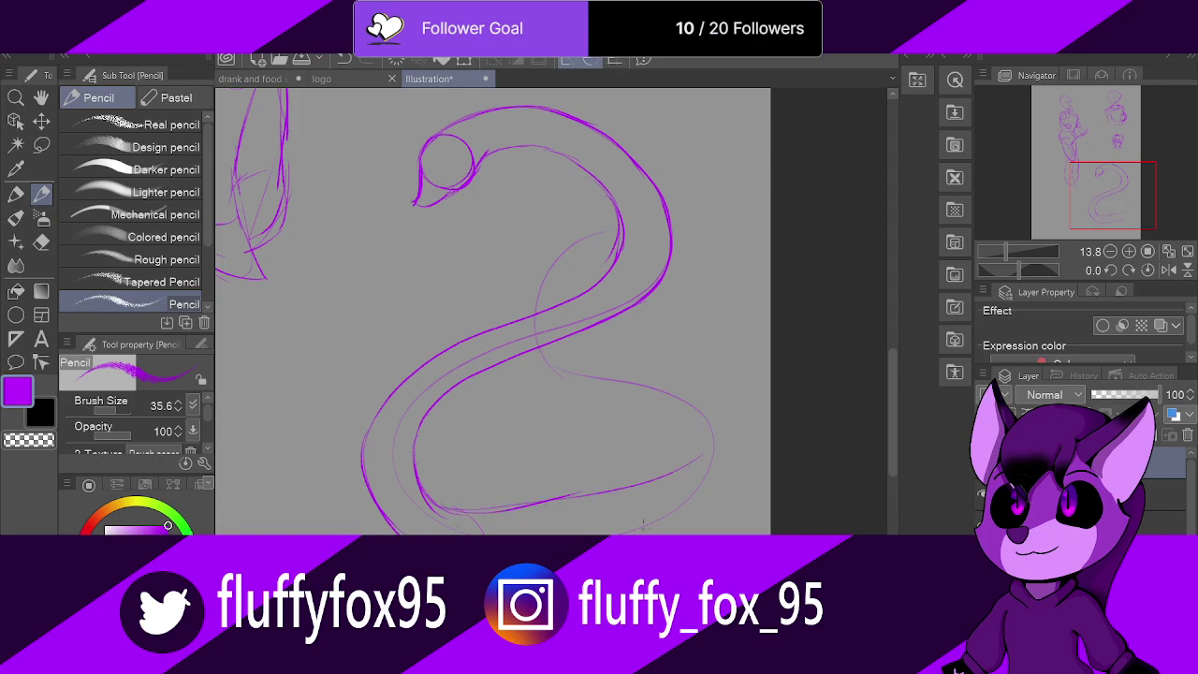
Step: Close the lower coil's far bend and draw the tail tapering to a point where it crosses the body
mouse_move(643, 534)
mouse_down()
mouse_move(748, 494)
mouse_move(651, 378)
mouse_move(568, 305)
mouse_up()
mouse_move(597, 242)
mouse_down()
mouse_move(561, 301)
mouse_move(562, 329)
mouse_up()
mouse_move(569, 273)
mouse_down()
mouse_move(558, 315)
mouse_move(601, 377)
mouse_up()
mouse_move(591, 241)
mouse_down()
mouse_move(529, 324)
mouse_move(590, 402)
mouse_move(690, 465)
mouse_move(700, 485)
mouse_up()
Step: Rework the inner and outer edges along the underside of the snake's lower coil with smoother strokes
mouse_move(689, 446)
mouse_down()
mouse_move(684, 485)
mouse_move(638, 519)
mouse_move(529, 530)
mouse_move(402, 451)
mouse_up()
mouse_move(429, 524)
mouse_down()
mouse_move(394, 202)
mouse_move(528, 135)
mouse_move(476, 186)
mouse_up()
mouse_move(373, 350)
mouse_down()
mouse_move(382, 265)
mouse_move(361, 323)
mouse_move(459, 182)
mouse_move(532, 150)
mouse_up()
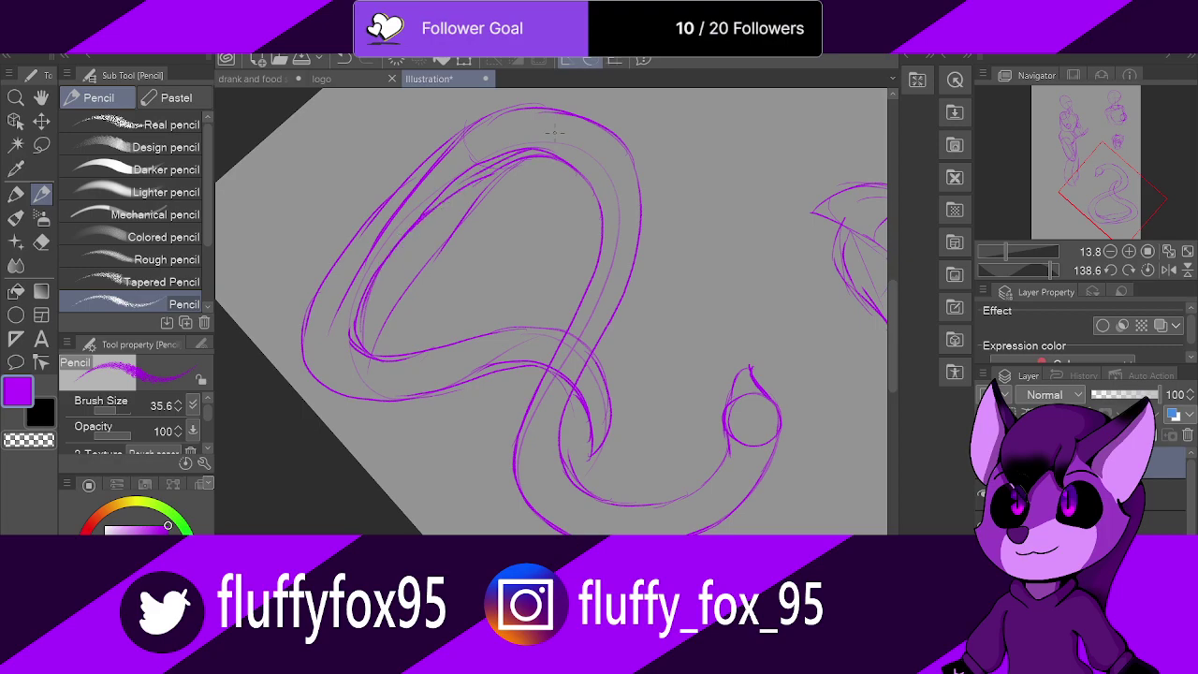
drag(432, 153, 315, 298)
Step: Erase stray lines at the outer edge of the snake's lower coil using the kneaded eraser at size 18.2
click(41, 242)
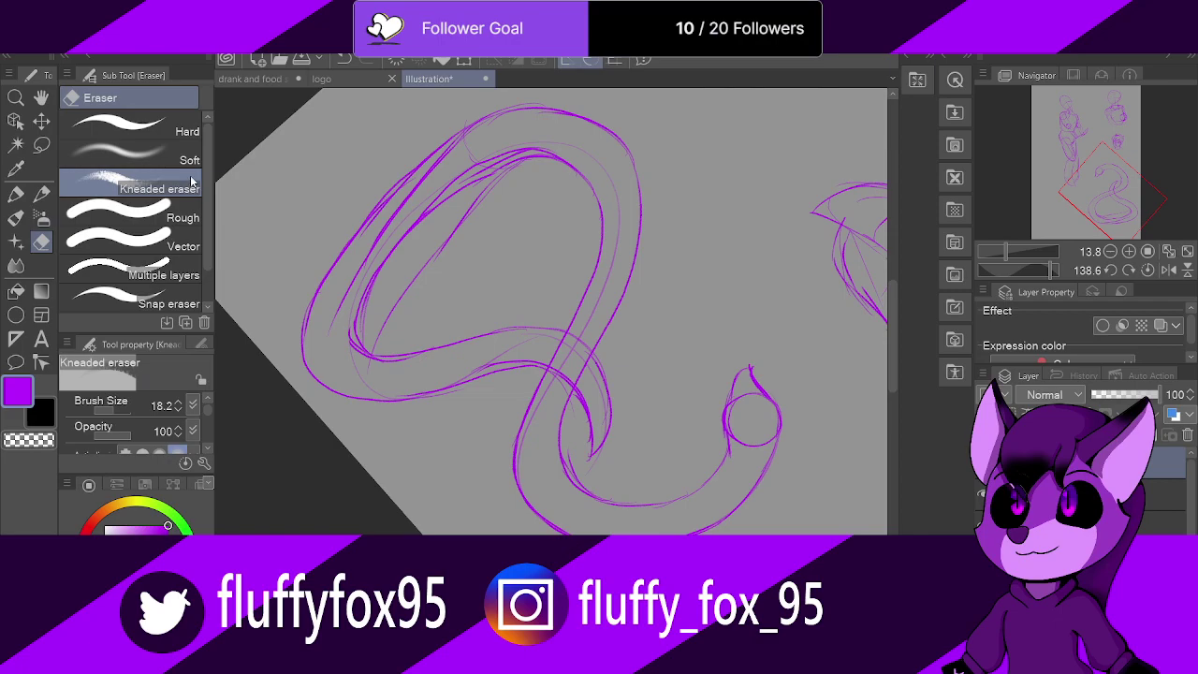
drag(442, 158, 455, 140)
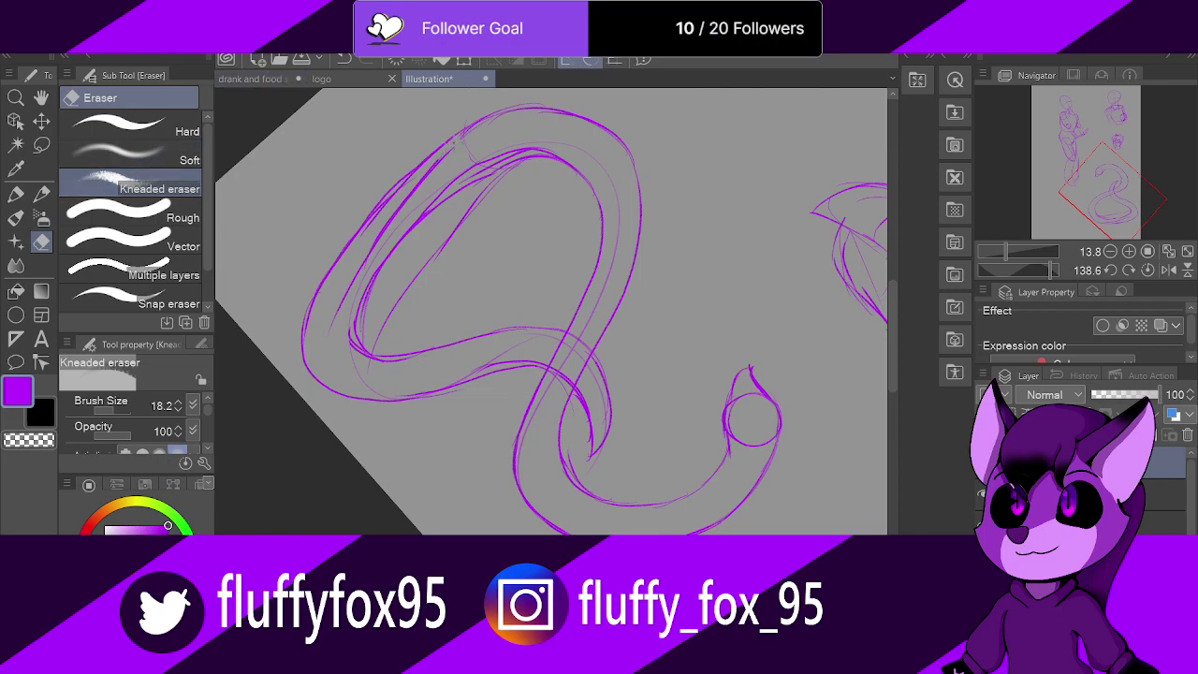
scroll(621, 271, up, 2)
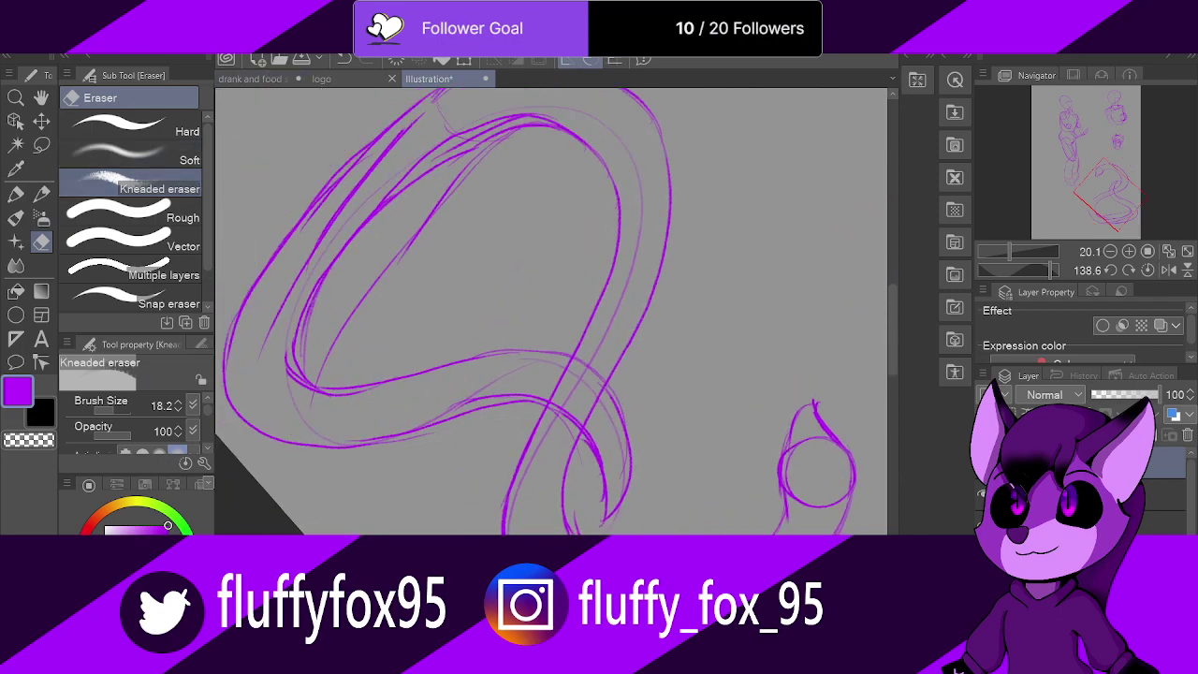
scroll(711, 506, down, 2)
scroll(625, 448, up, 1)
scroll(624, 445, up, 1)
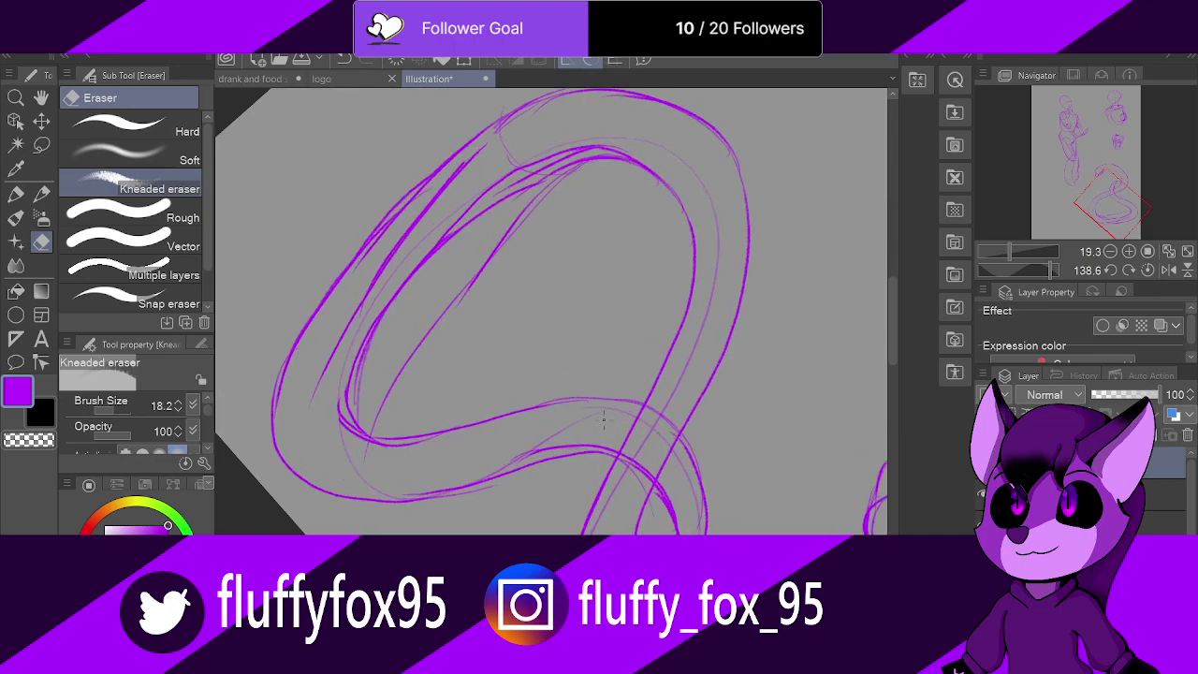
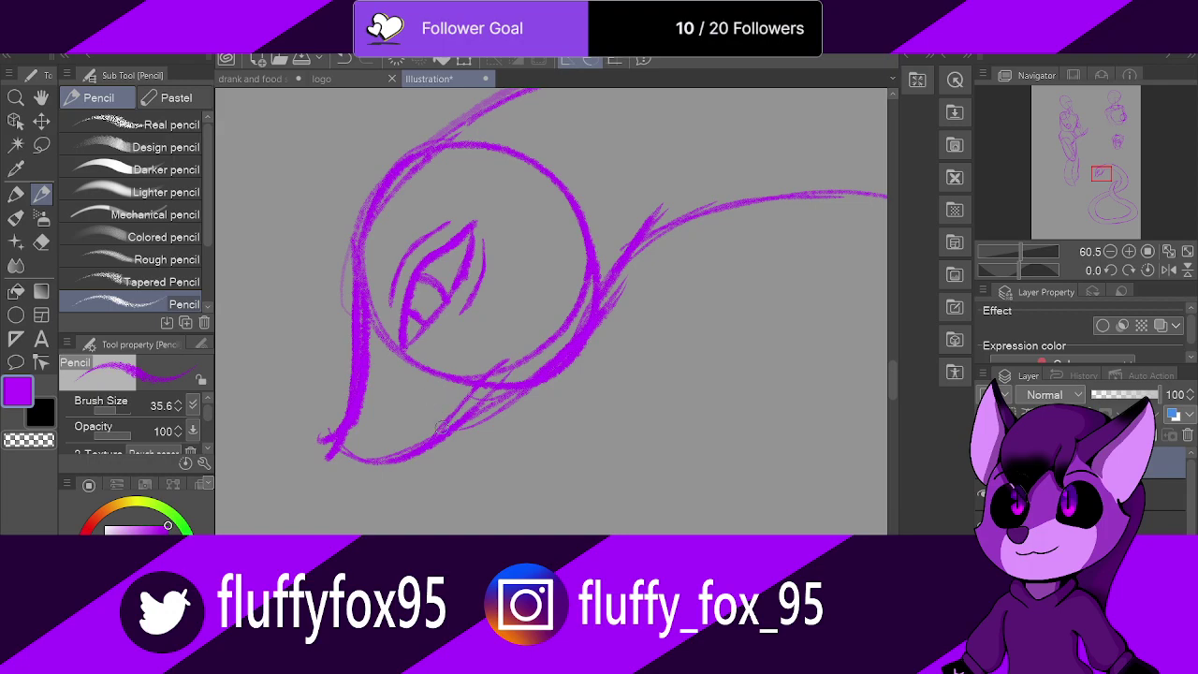
Step: Add a nostril to the snake's snout and clean up the stray lines at its tip
mouse_move(354, 457)
mouse_down()
mouse_move(335, 442)
mouse_move(366, 442)
mouse_move(325, 456)
mouse_up()
click(41, 242)
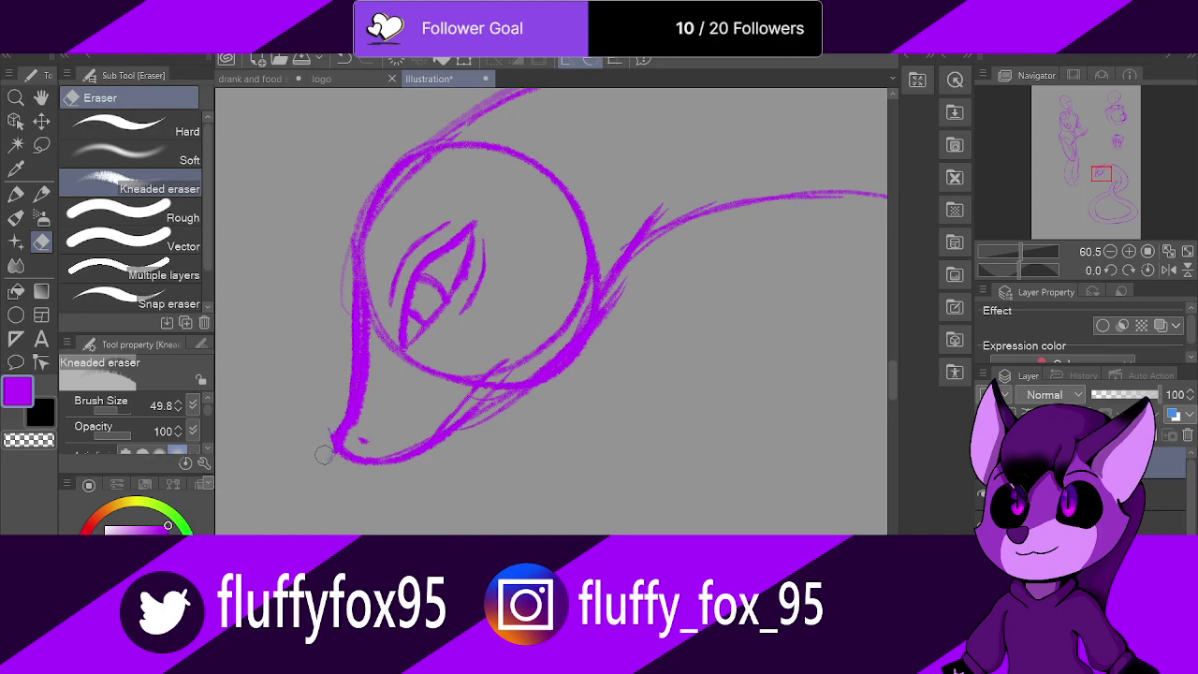
Step: Set the kneaded eraser's size to 13.0 and erase the head's construction circle where it overlaps the snake's snout and forehead outline
click(112, 409)
drag(357, 421, 366, 386)
drag(373, 305, 376, 332)
drag(370, 273, 396, 353)
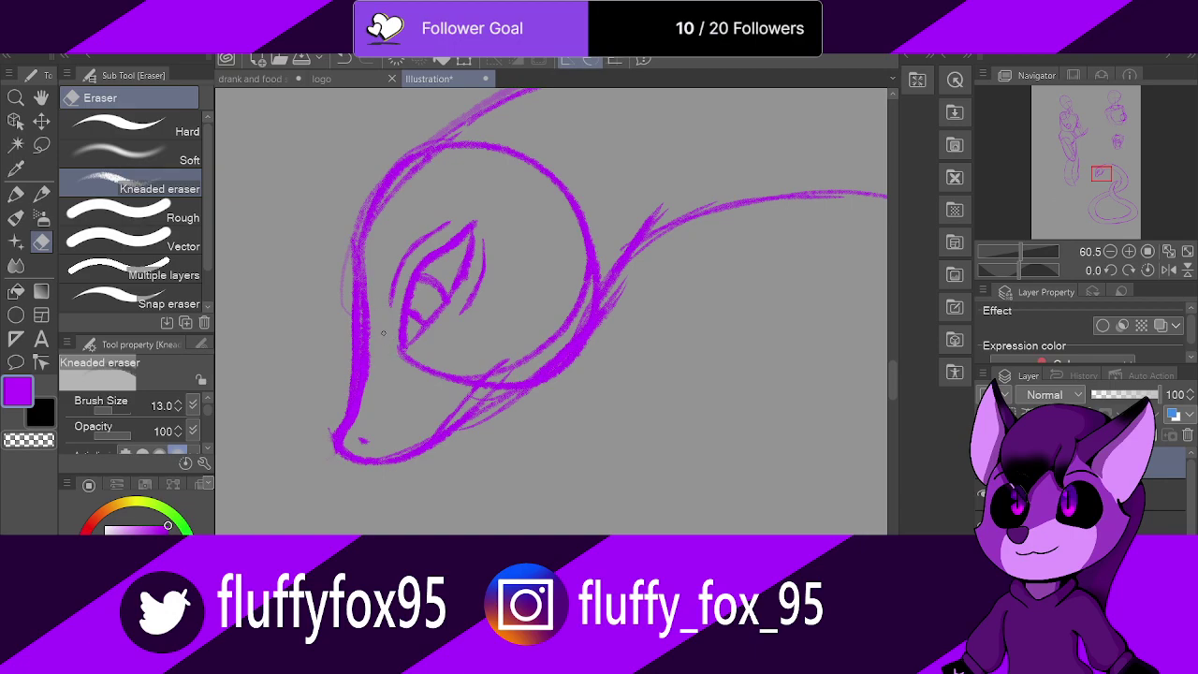
mouse_move(433, 157)
mouse_down()
mouse_move(386, 200)
mouse_move(369, 235)
mouse_up()
drag(470, 148, 462, 142)
Step: Erase parts of the construction circle below the eye and along the jaw, plus the stray strokes where the throat meets the neck
drag(506, 379, 459, 417)
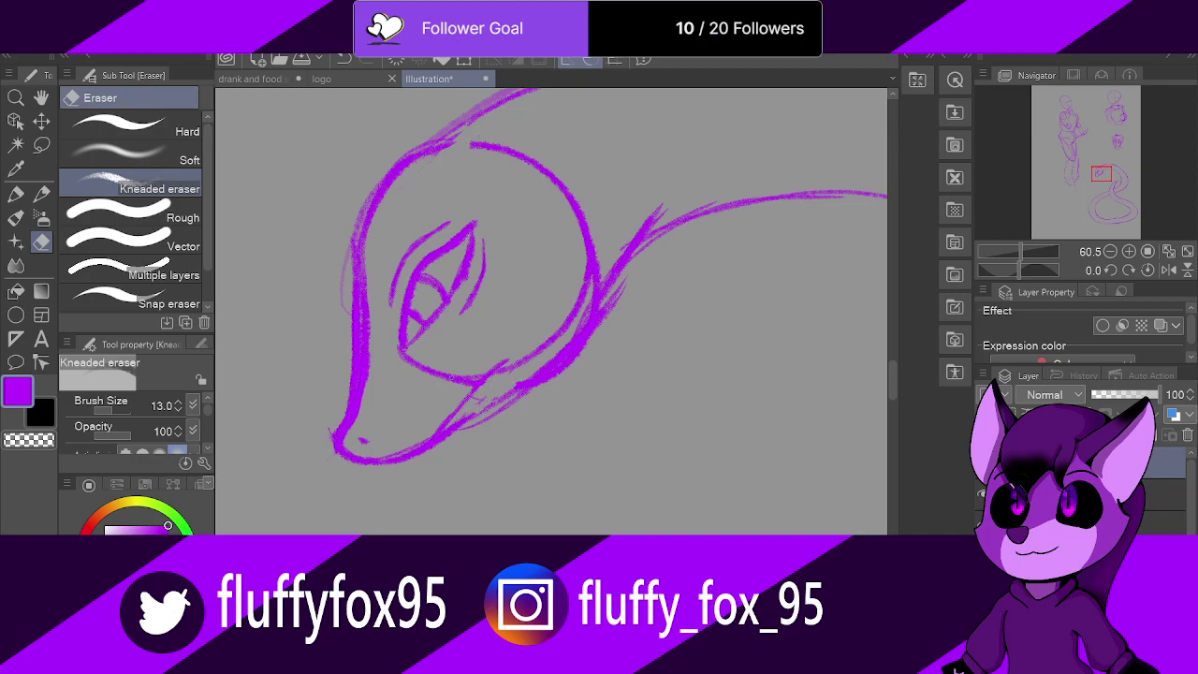
drag(410, 361, 399, 353)
mouse_move(468, 376)
mouse_down()
mouse_move(513, 367)
mouse_move(498, 377)
mouse_up()
mouse_move(593, 272)
mouse_down()
mouse_move(545, 358)
mouse_move(623, 292)
mouse_move(604, 318)
mouse_move(618, 314)
mouse_move(586, 310)
mouse_move(539, 369)
mouse_up()
drag(616, 242, 671, 208)
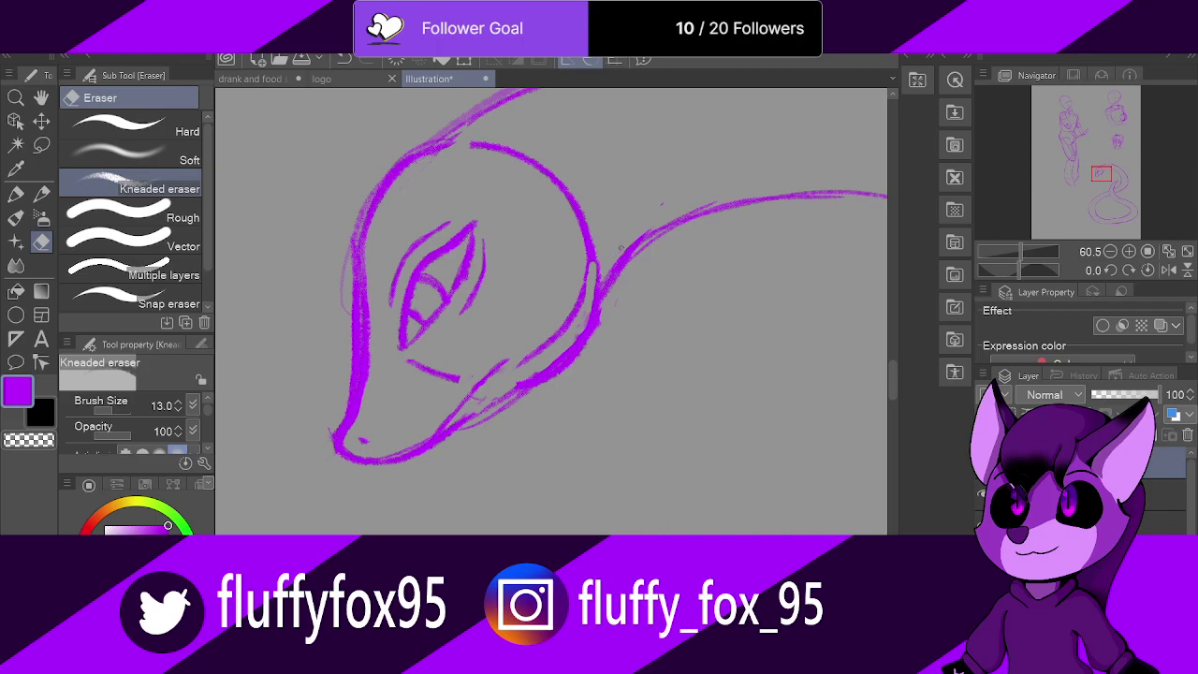
Step: Lasso the construction circle's remaining arc at the back of the snake's head, delete it and clear the selection
click(41, 144)
mouse_move(580, 266)
mouse_down()
mouse_move(613, 233)
mouse_move(565, 144)
mouse_move(487, 126)
mouse_move(453, 160)
mouse_move(521, 209)
mouse_move(572, 274)
mouse_up()
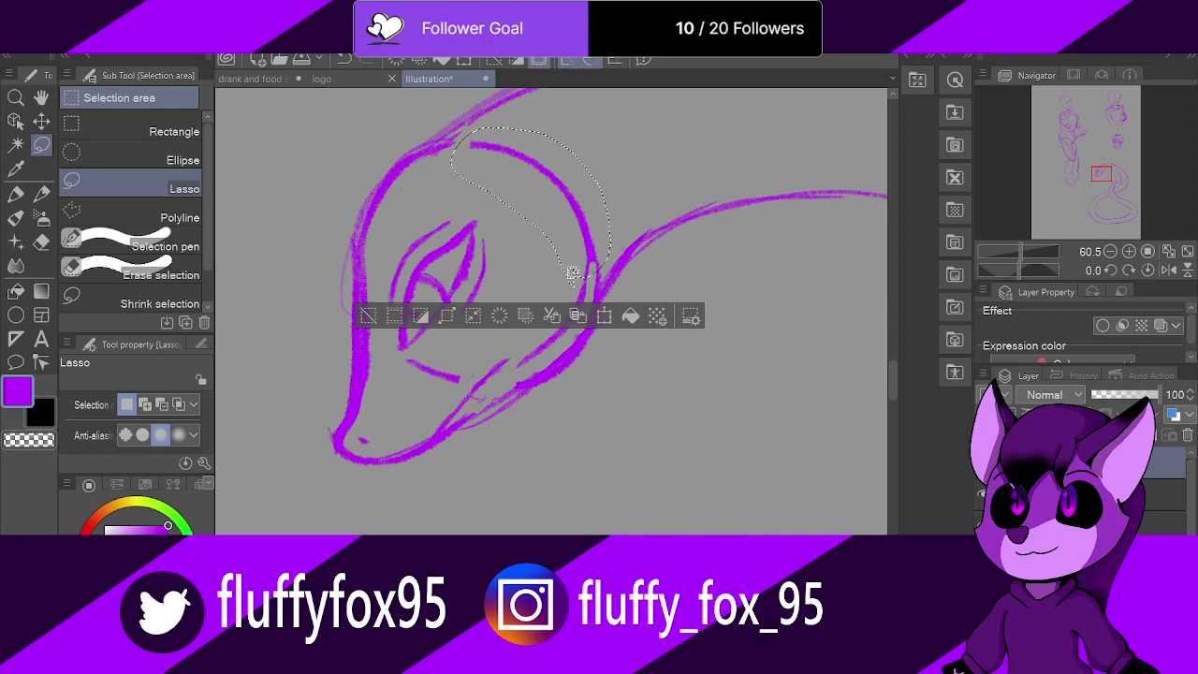
key(Delete)
scroll(573, 272, down, 8)
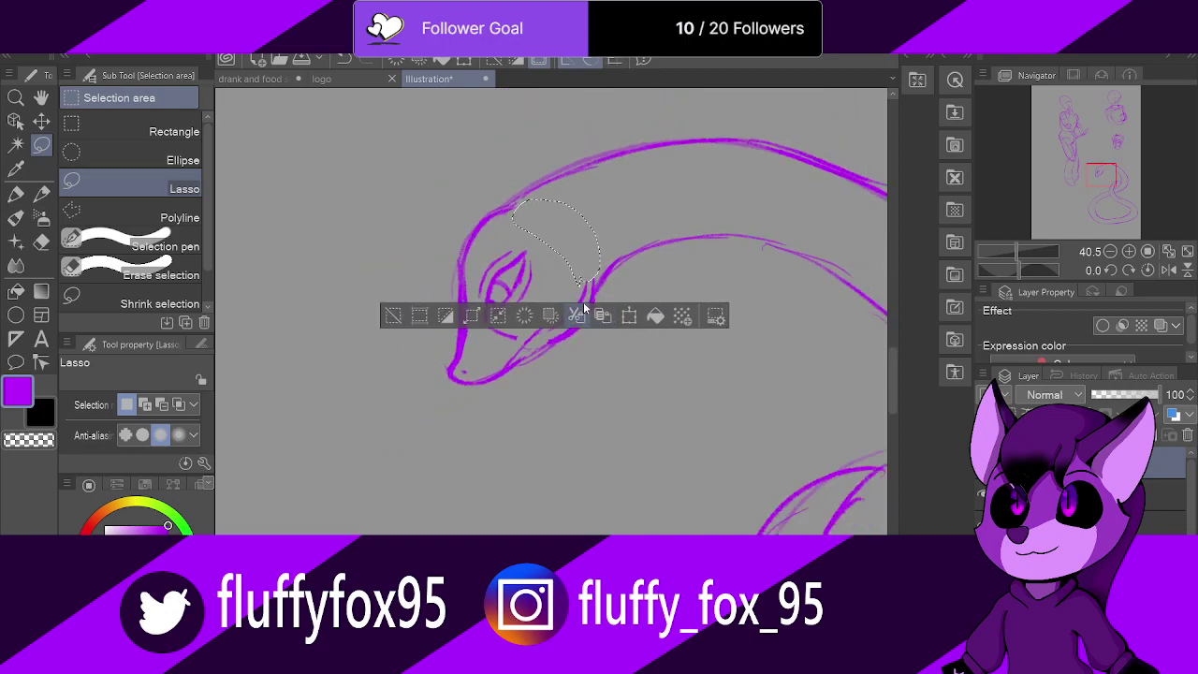
scroll(578, 267, up, 7)
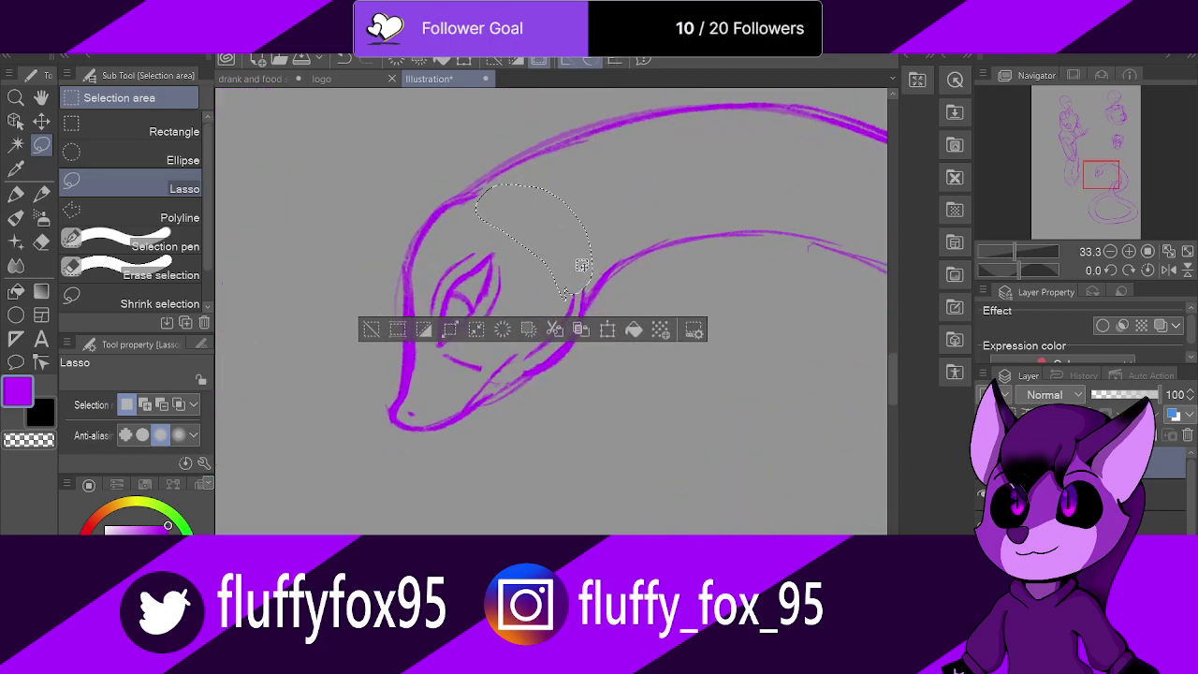
scroll(541, 192, up, 1)
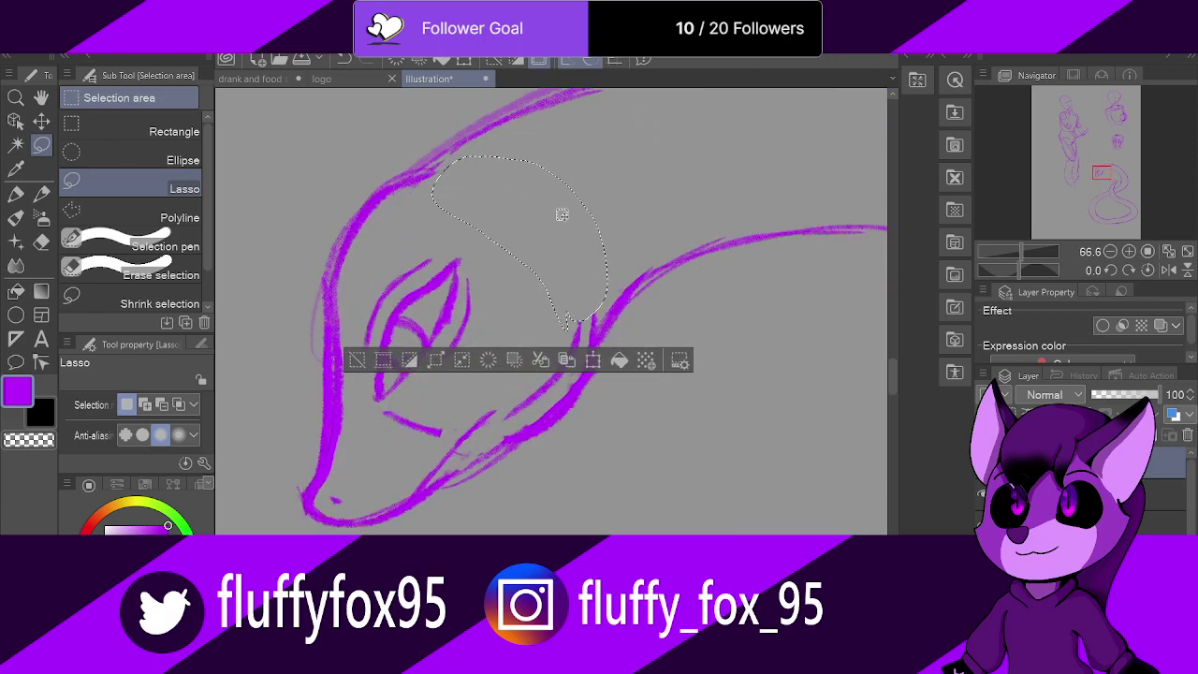
drag(585, 319, 581, 308)
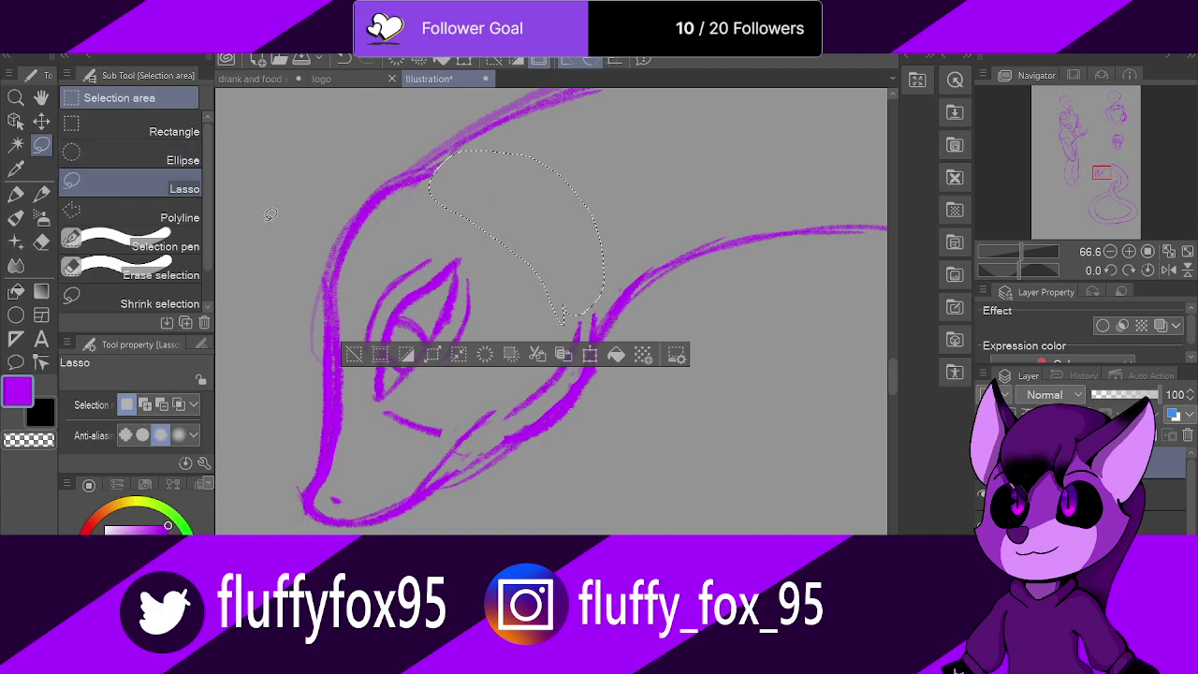
drag(272, 214, 281, 190)
scroll(285, 191, down, 5)
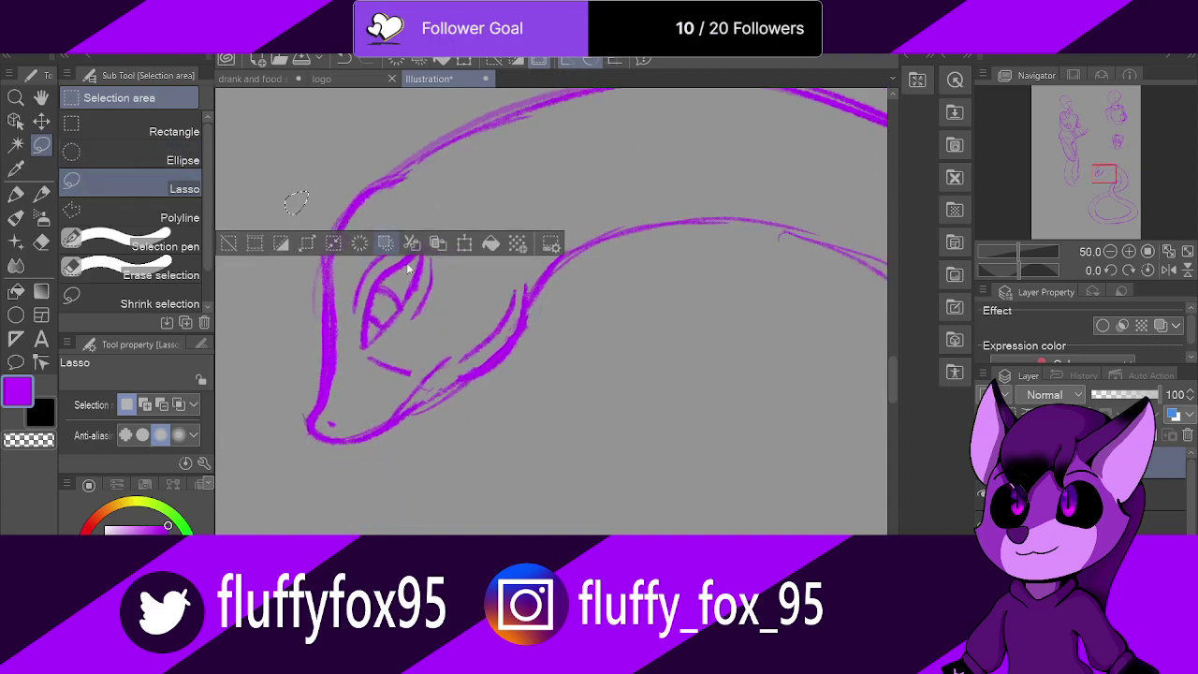
scroll(459, 323, down, 2)
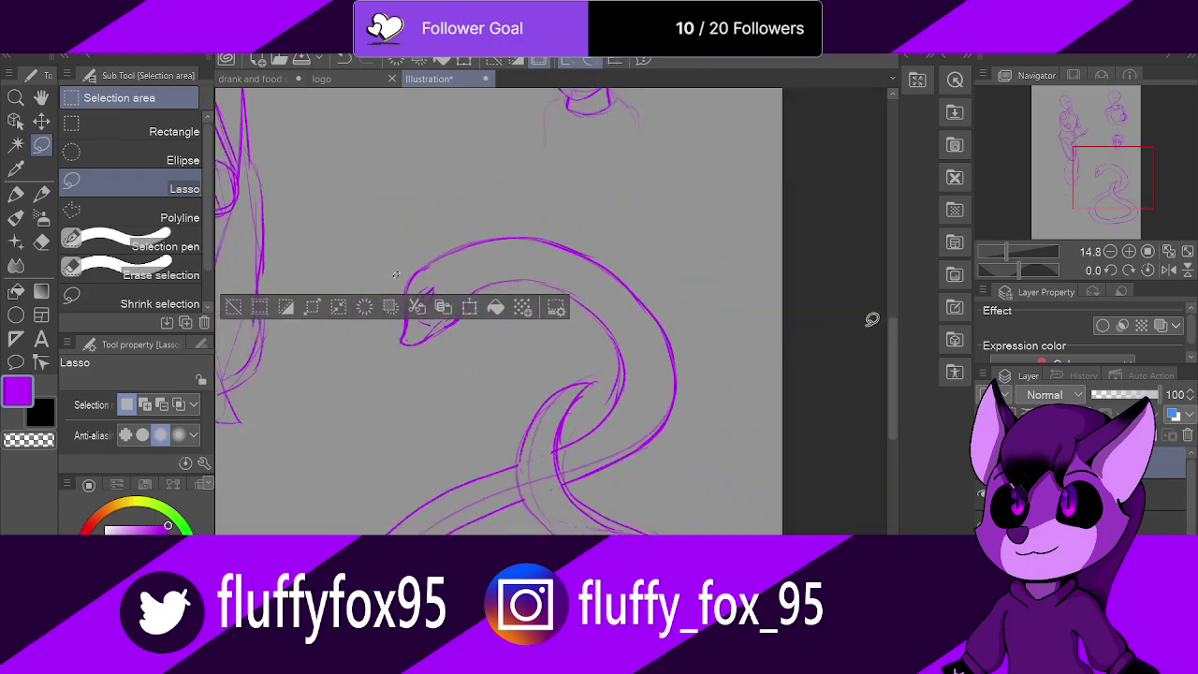
click(861, 375)
Step: Erase the leftover inner arc beside the snake's jaw and thin the thick jaw outline with the kneaded eraser
scroll(489, 316, up, 3)
scroll(450, 292, up, 7)
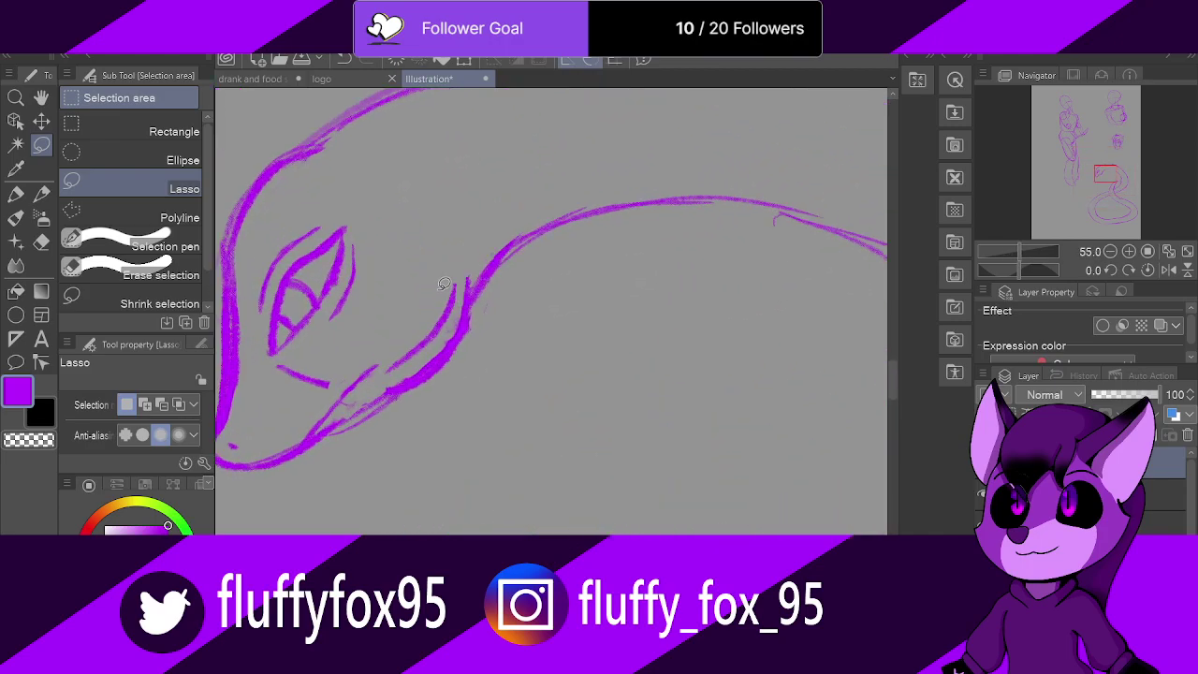
key(e)
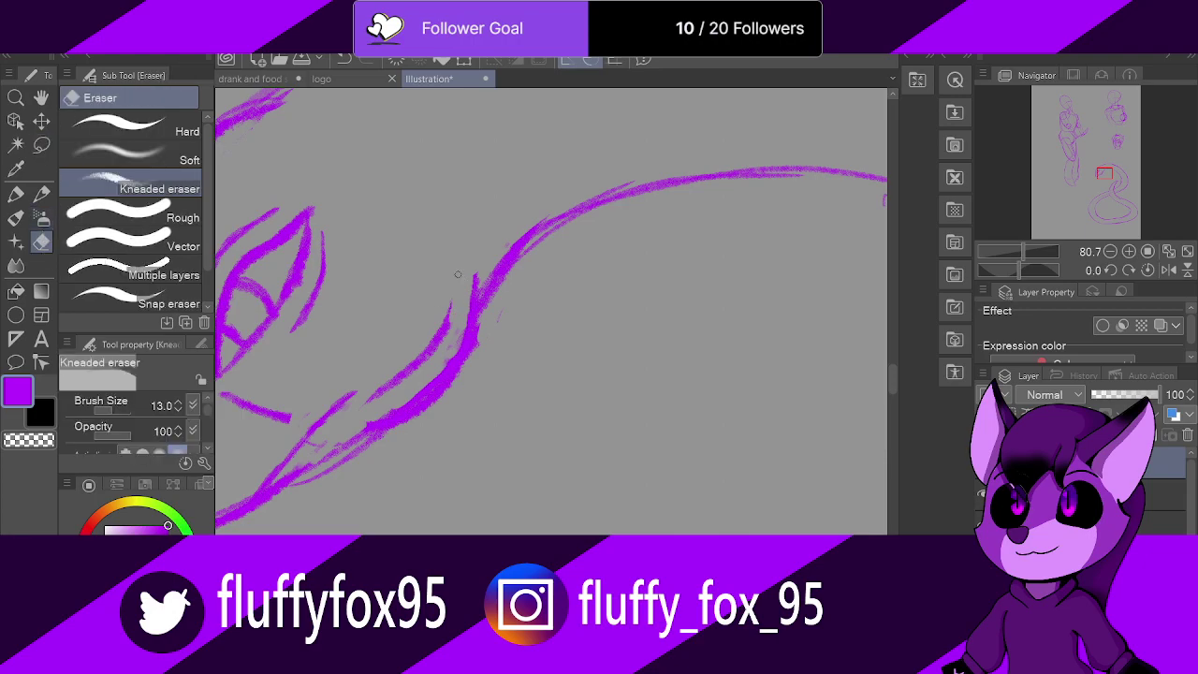
mouse_move(458, 274)
mouse_down()
mouse_move(436, 344)
mouse_move(367, 404)
mouse_move(446, 326)
mouse_up()
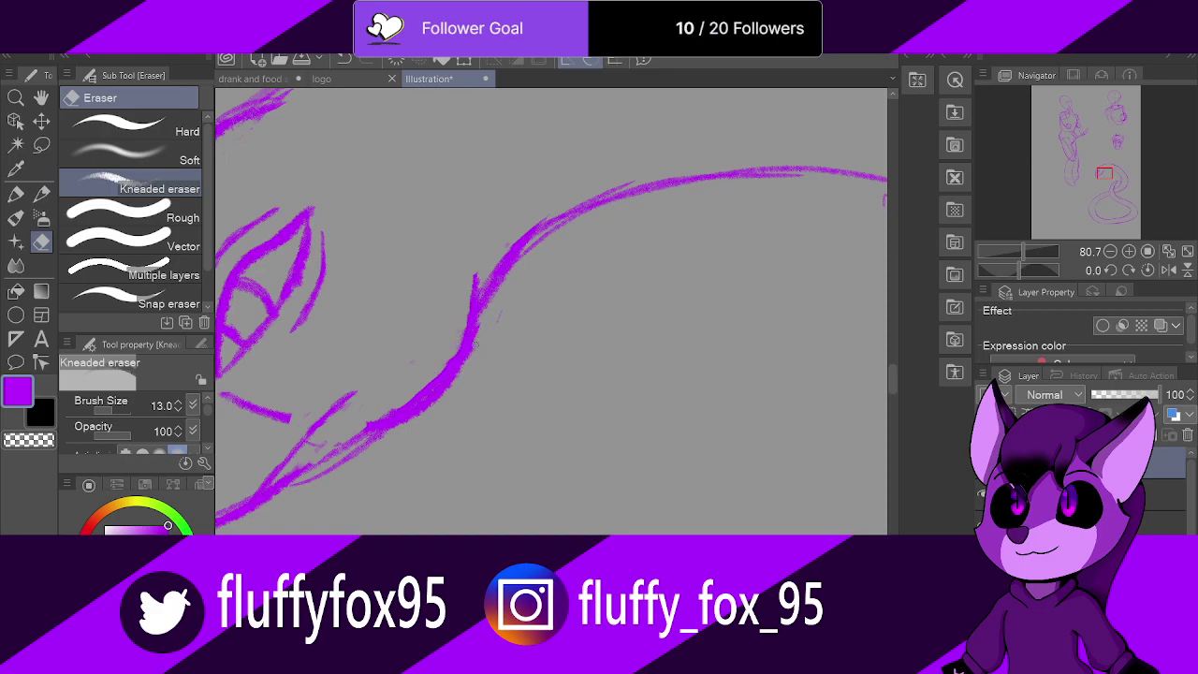
mouse_move(478, 329)
mouse_down()
mouse_move(456, 373)
mouse_move(391, 431)
mouse_move(419, 414)
mouse_move(301, 485)
mouse_up()
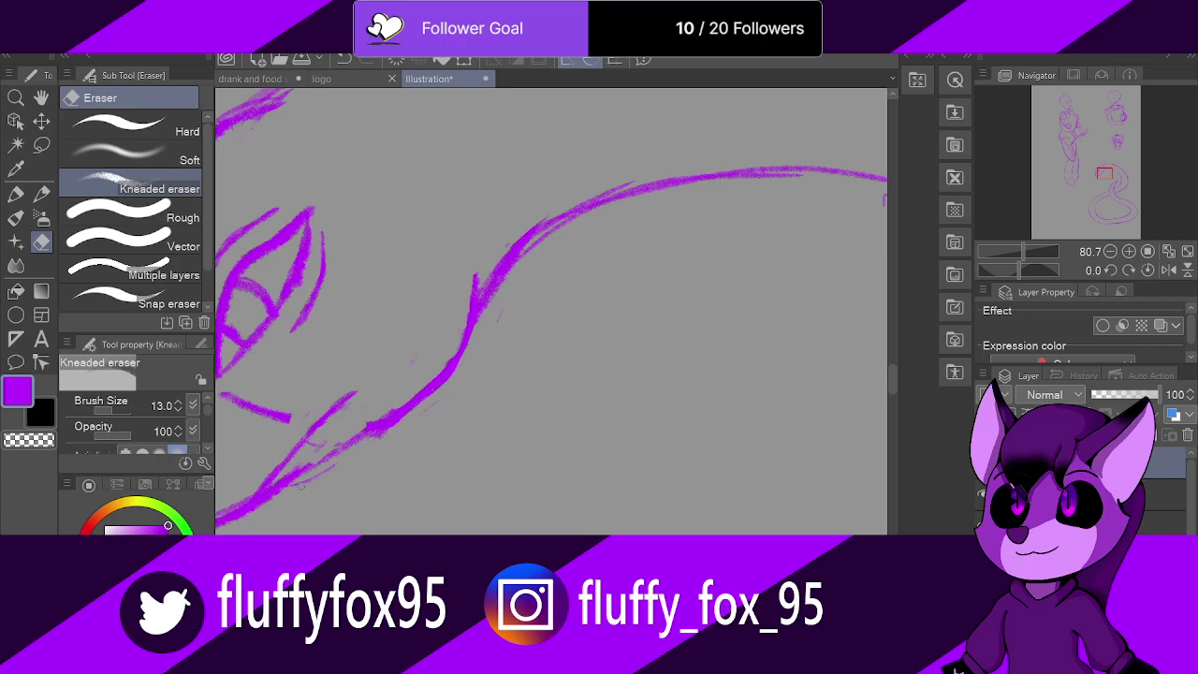
click(42, 192)
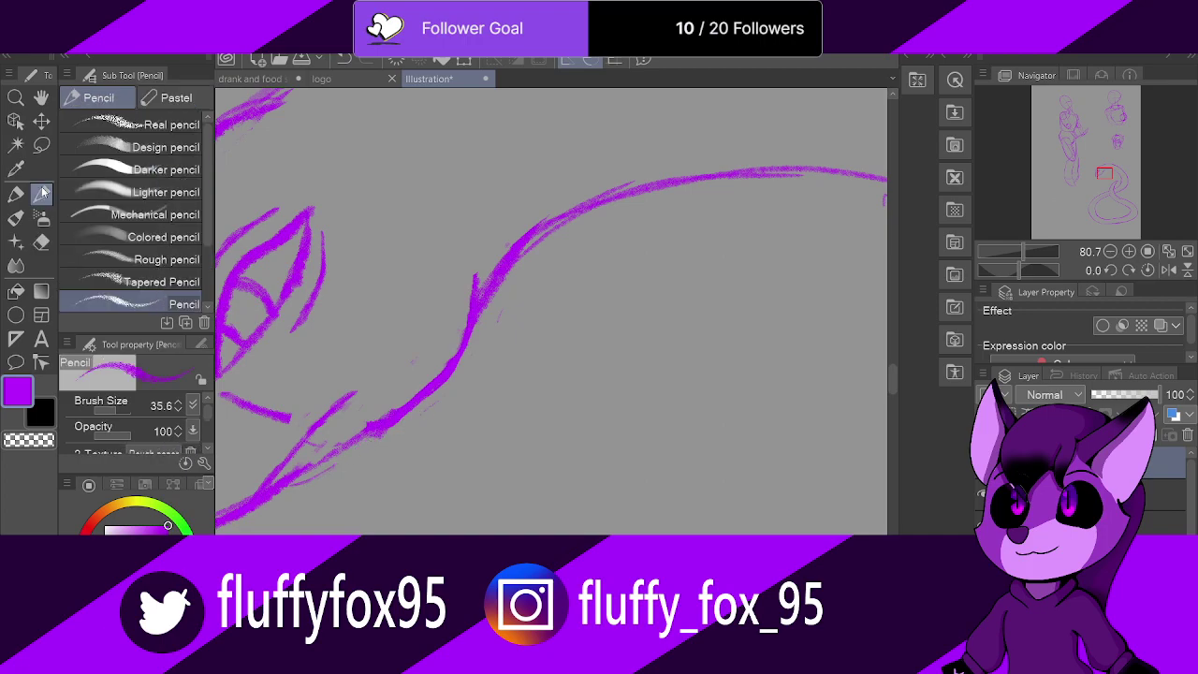
click(301, 64)
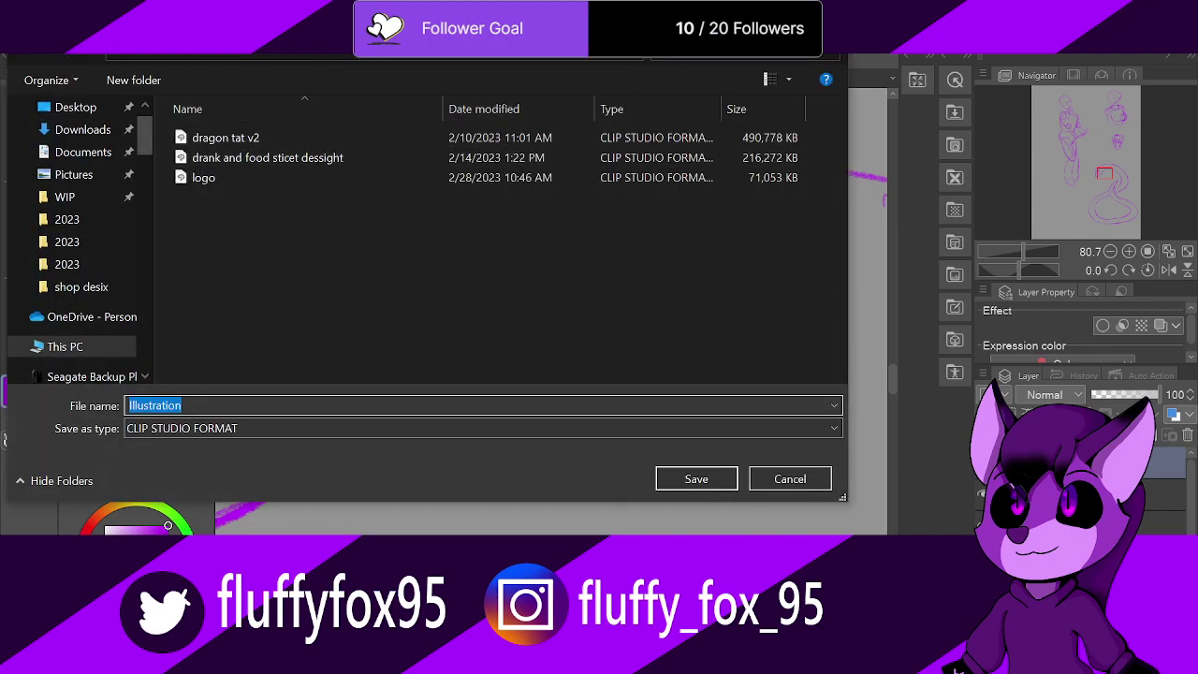
key(Escape)
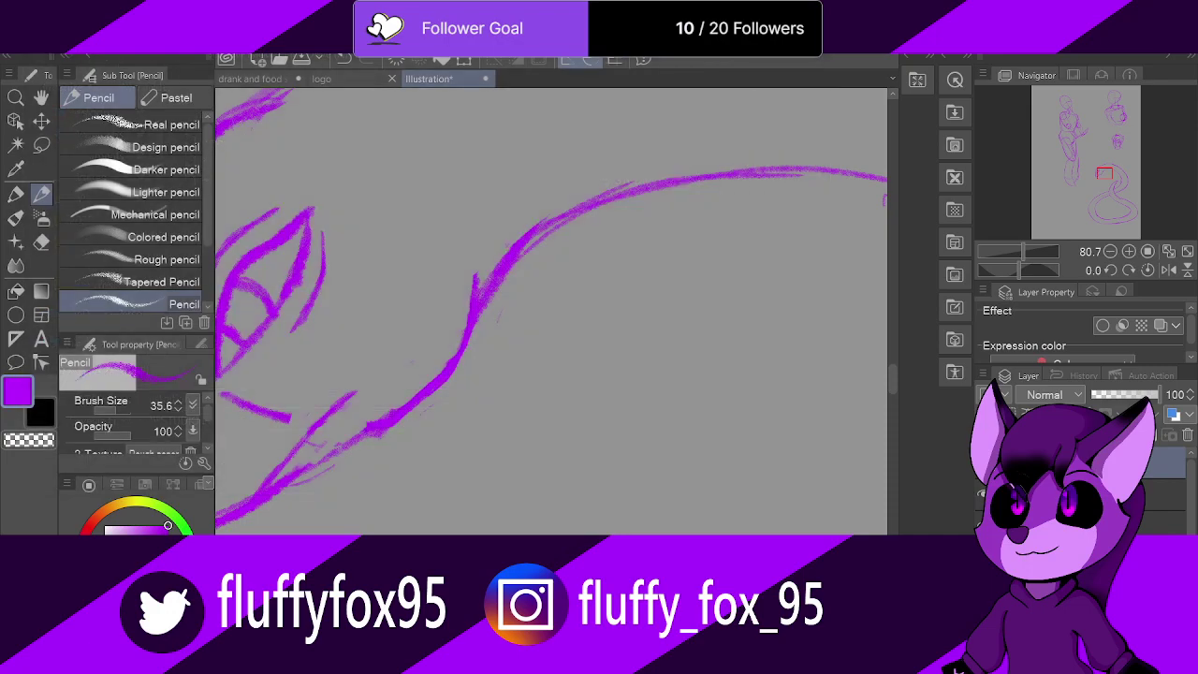
Step: Erase the body lines crossing the snake's raised tail and clean up the tail's inner edge with the kneaded eraser
scroll(474, 272, down, 4)
scroll(474, 273, down, 10)
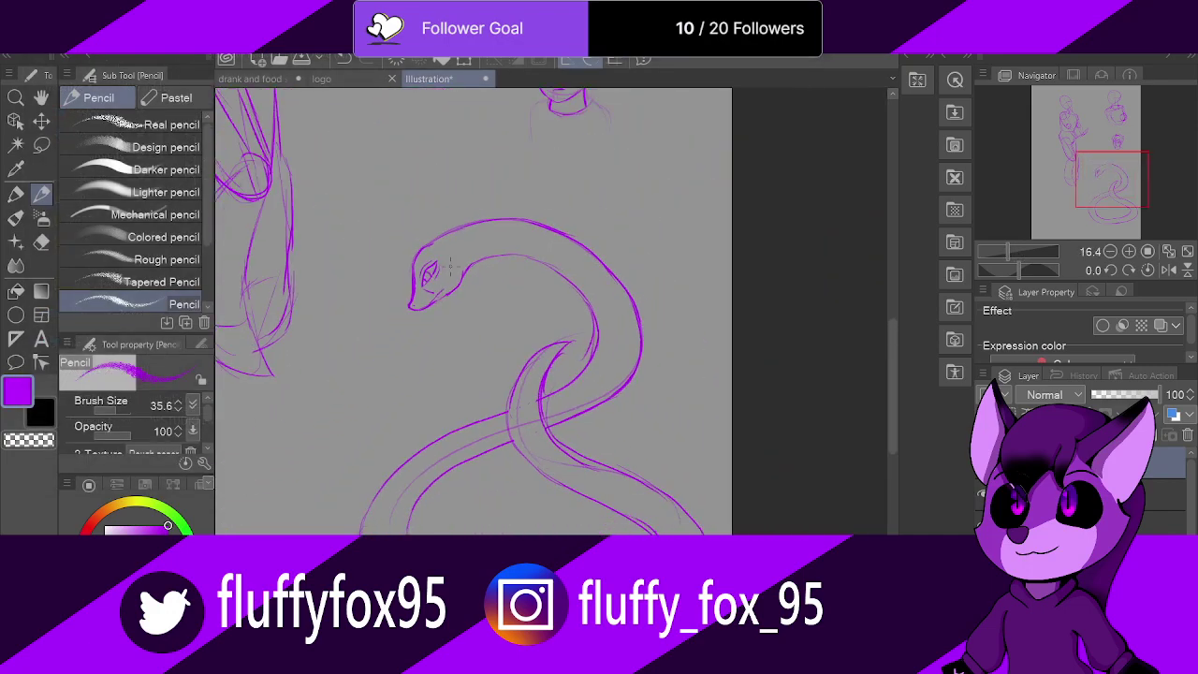
scroll(525, 313, up, 4)
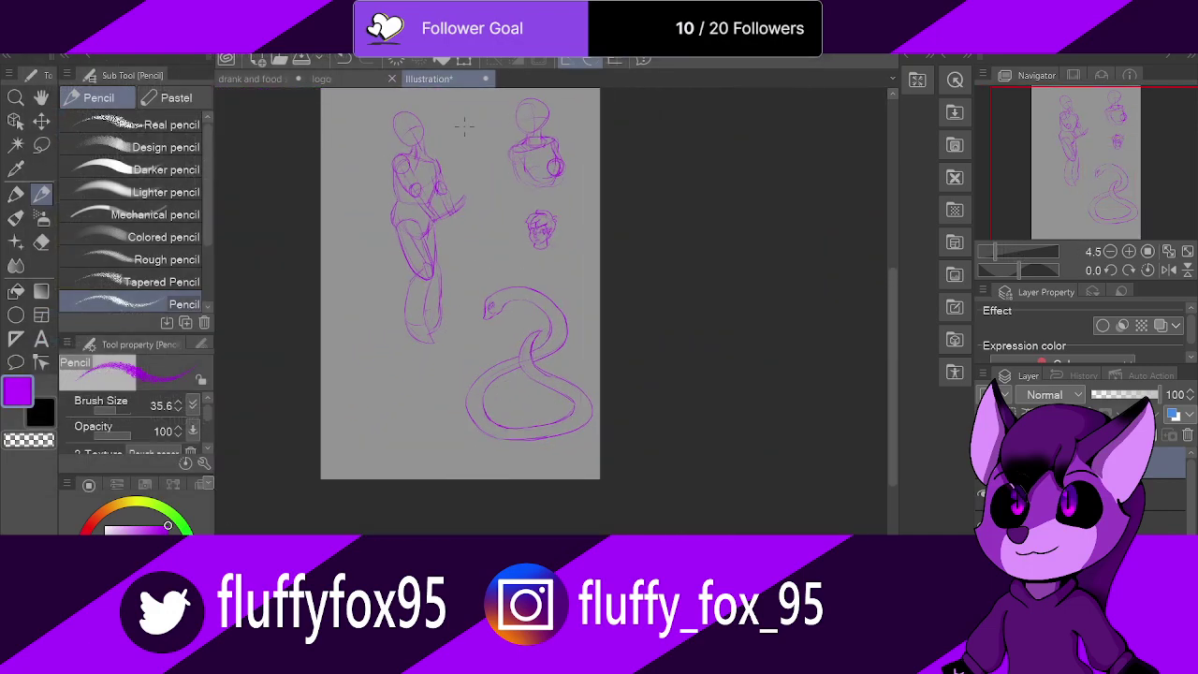
scroll(583, 357, up, 4)
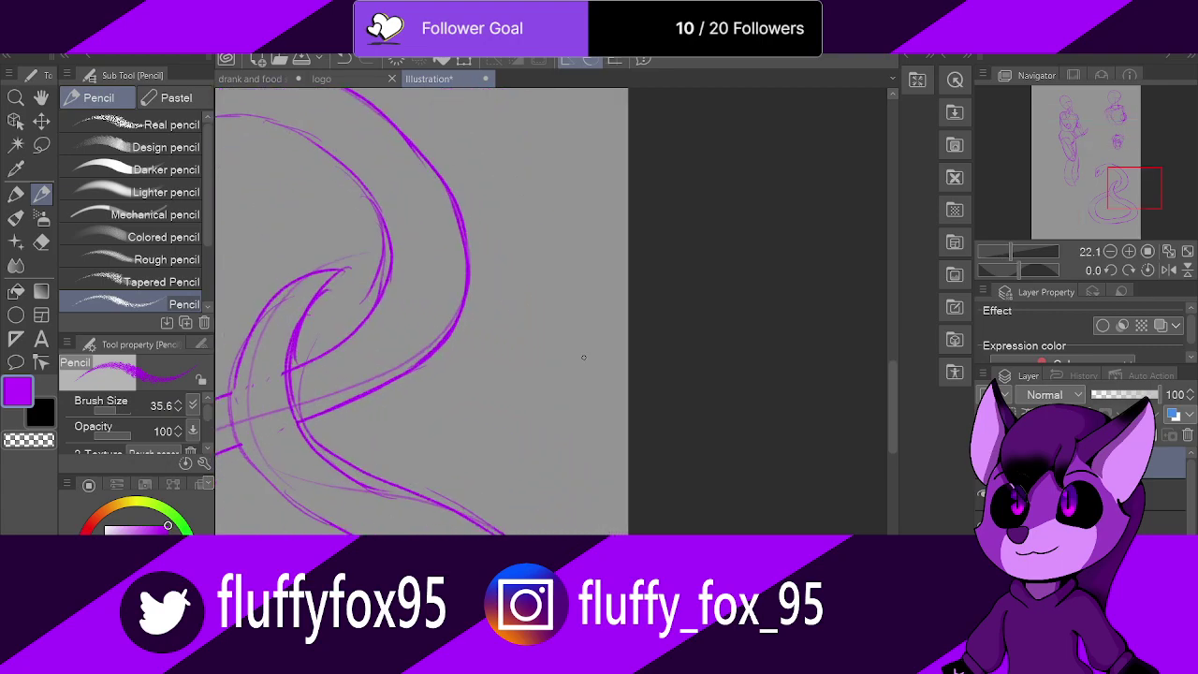
mouse_move(245, 392)
mouse_down()
mouse_move(264, 372)
mouse_move(249, 380)
mouse_move(282, 379)
mouse_up()
click(45, 243)
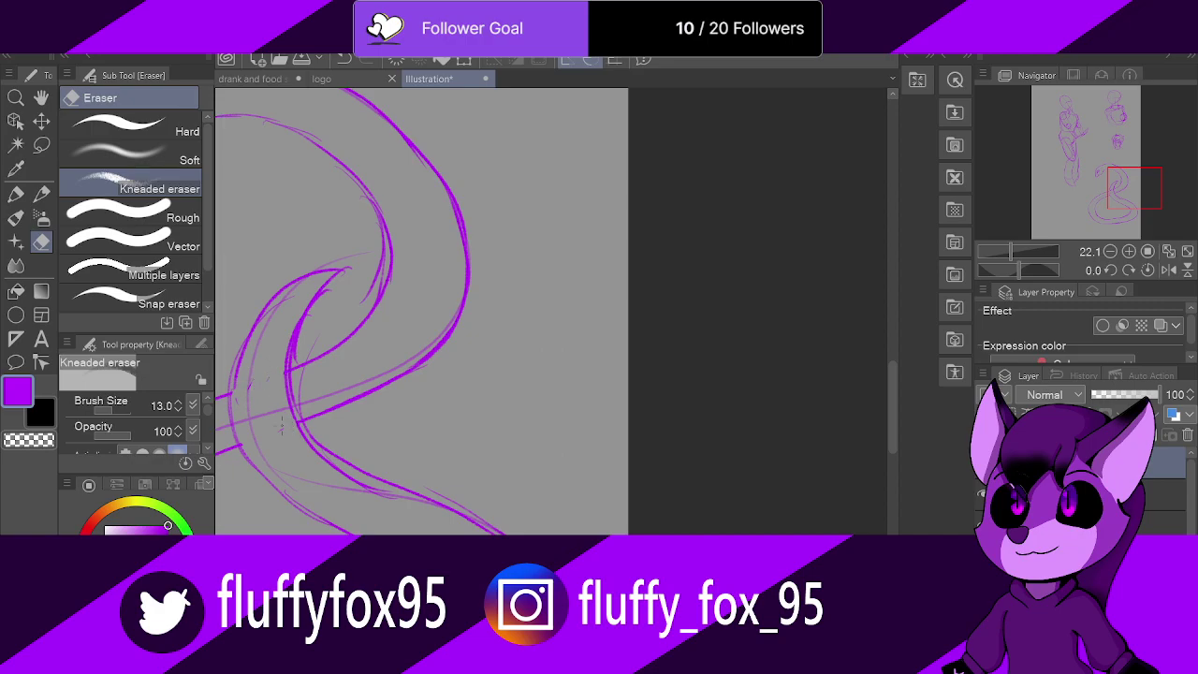
drag(325, 298, 316, 289)
drag(296, 361, 301, 334)
drag(299, 384, 304, 417)
Step: Sketch a loose pencil construction circle for an eye study in the empty area below the standing figure
scroll(318, 383, down, 8)
scroll(417, 393, up, 4)
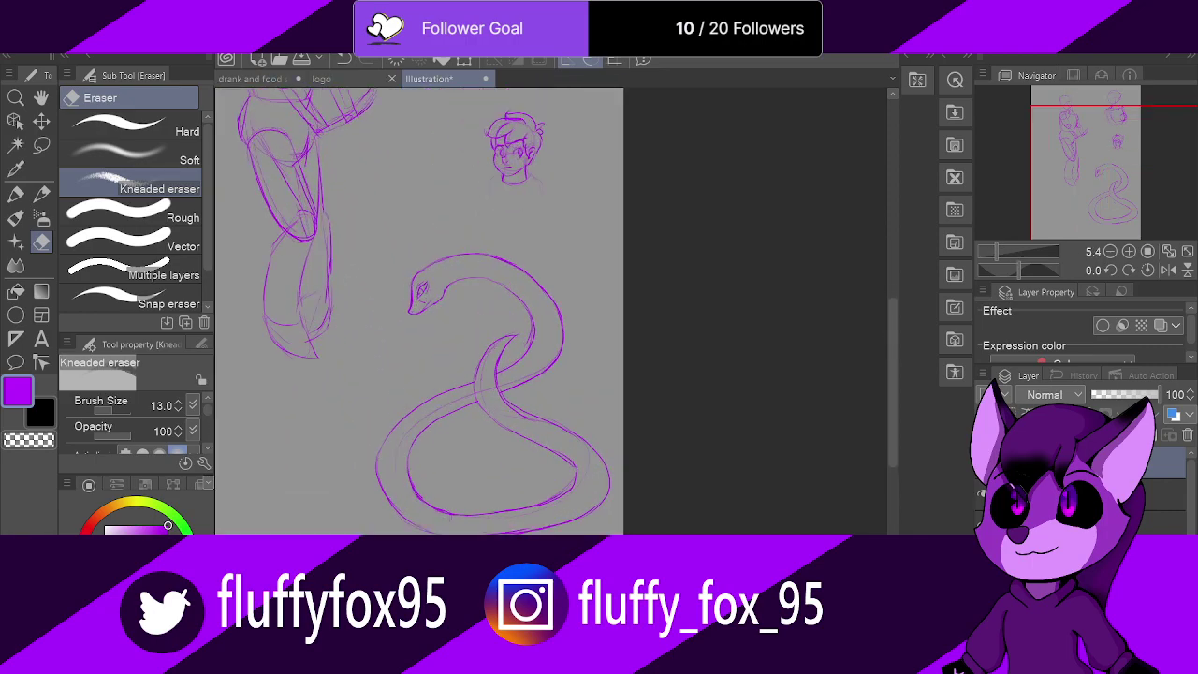
scroll(468, 346, up, 4)
scroll(468, 347, down, 3)
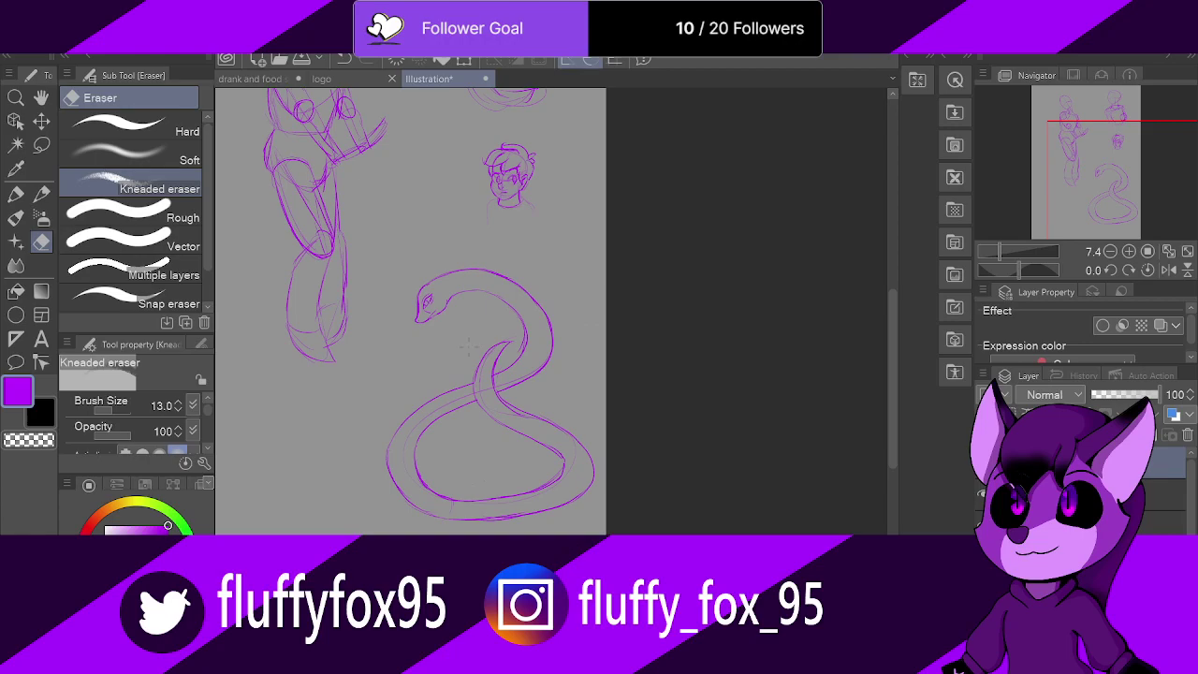
scroll(468, 346, down, 4)
scroll(476, 264, up, 2)
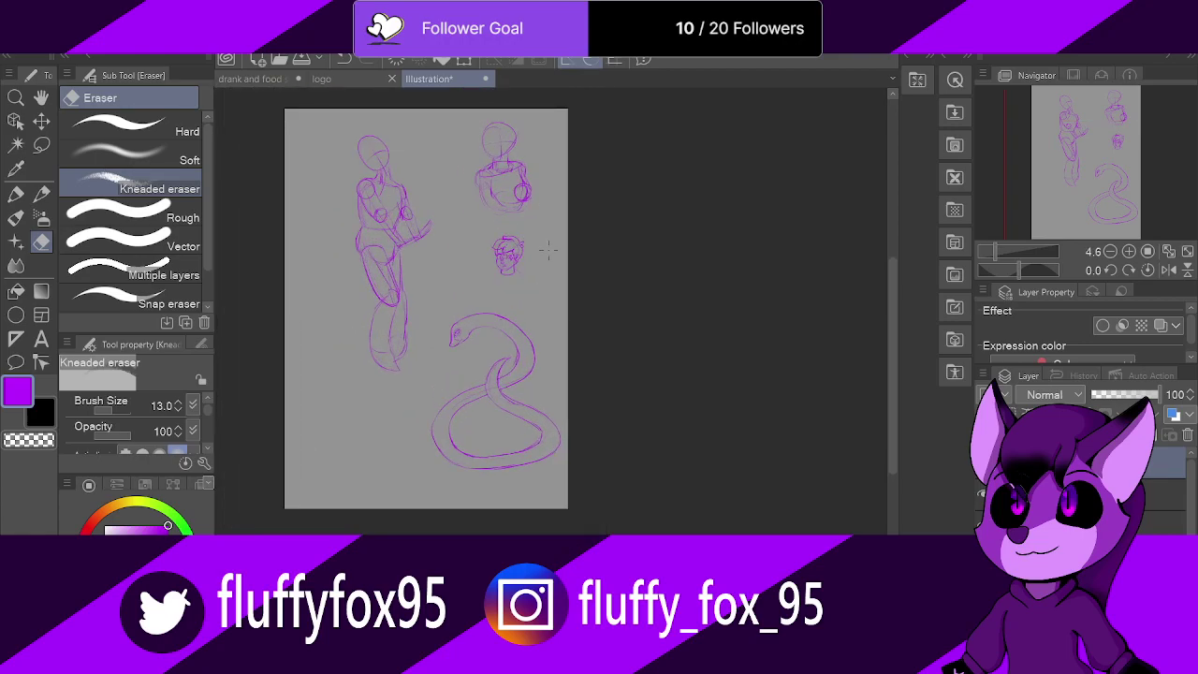
scroll(388, 436, up, 3)
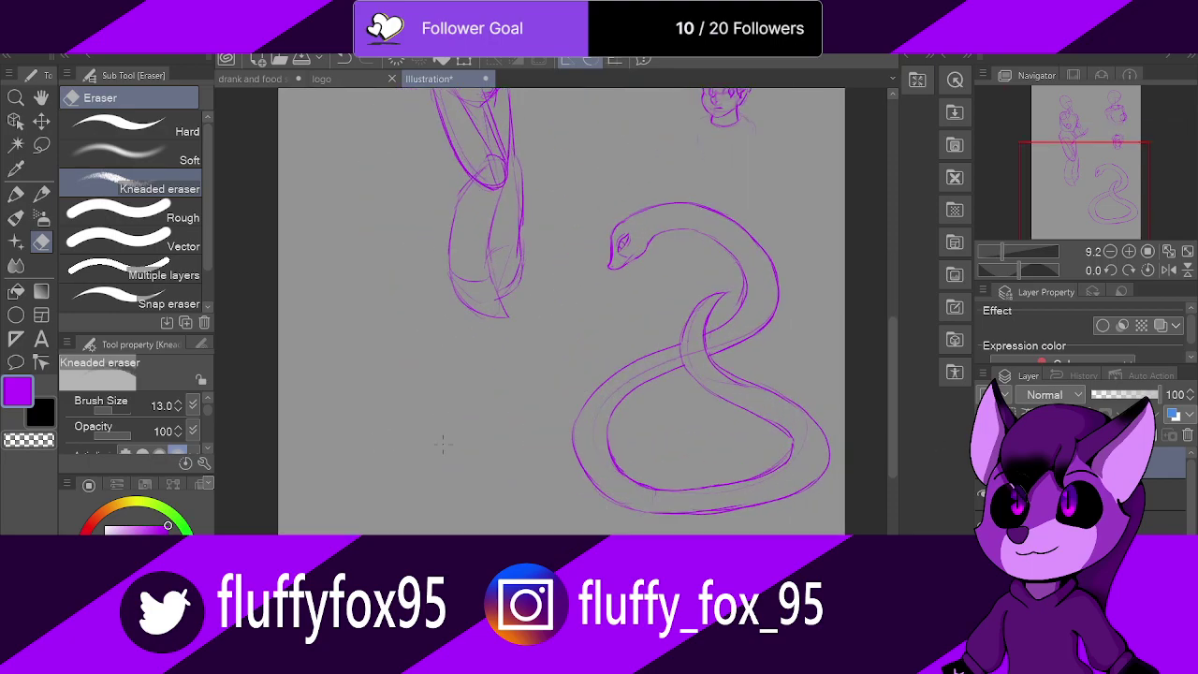
scroll(460, 331, up, 2)
scroll(393, 355, down, 1)
scroll(310, 370, up, 2)
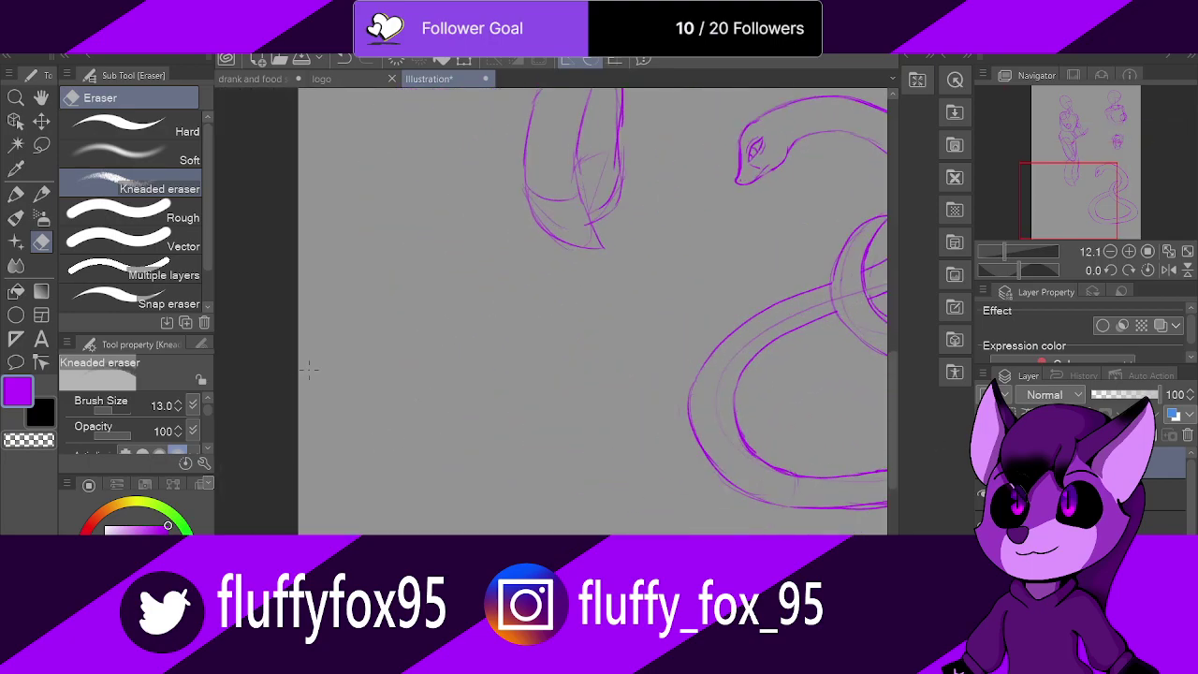
key(p)
drag(389, 370, 546, 410)
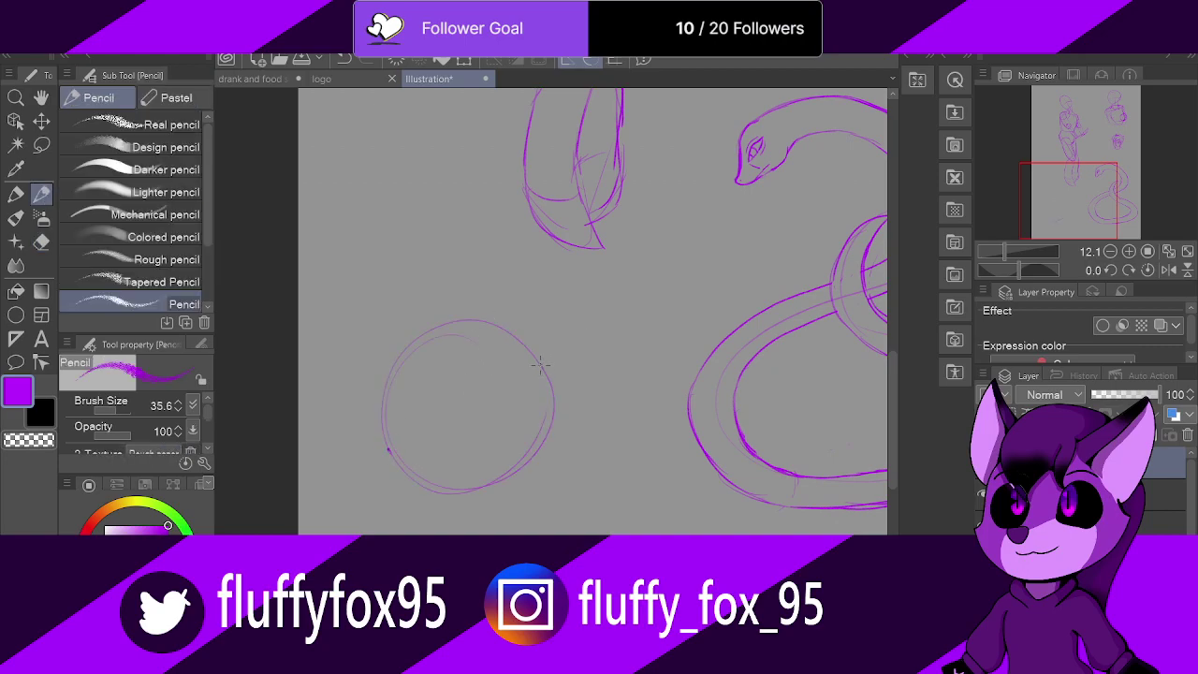
Step: Draw the curved upper eyelid across the construction circle and bring the eye's outline down from its far corner
drag(390, 436, 416, 378)
mouse_move(391, 427)
mouse_down()
mouse_move(559, 365)
mouse_move(541, 358)
mouse_move(541, 372)
mouse_move(494, 351)
mouse_move(436, 367)
mouse_move(398, 404)
mouse_move(385, 452)
mouse_up()
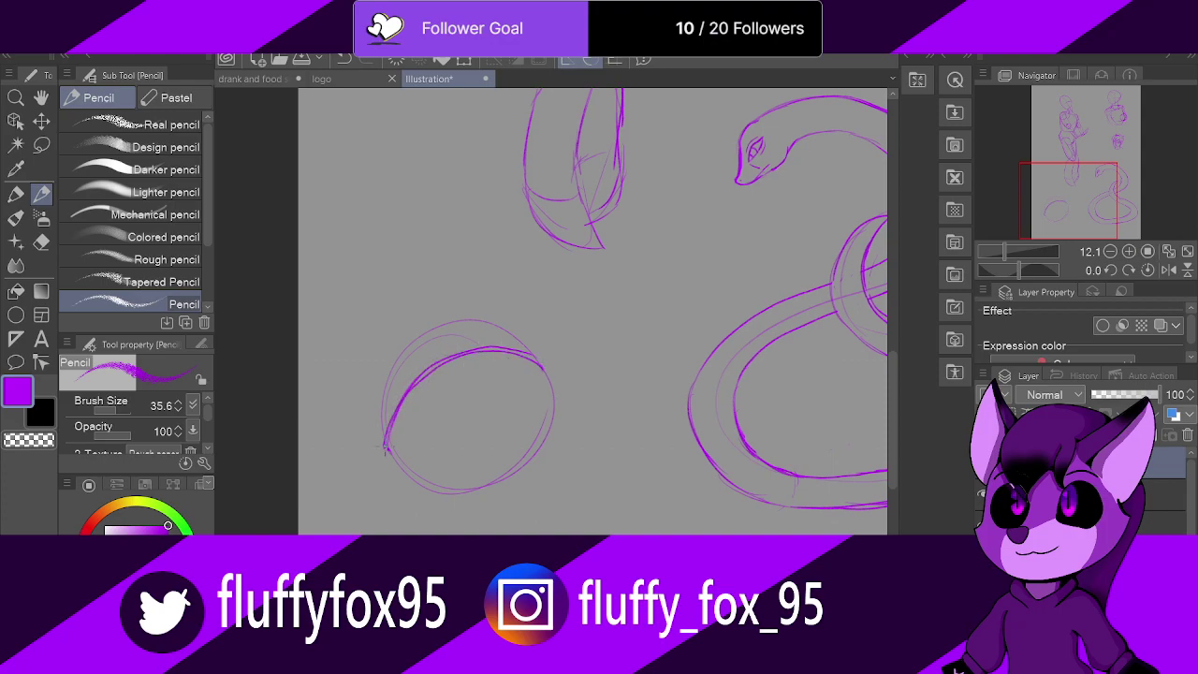
scroll(384, 451, up, 3)
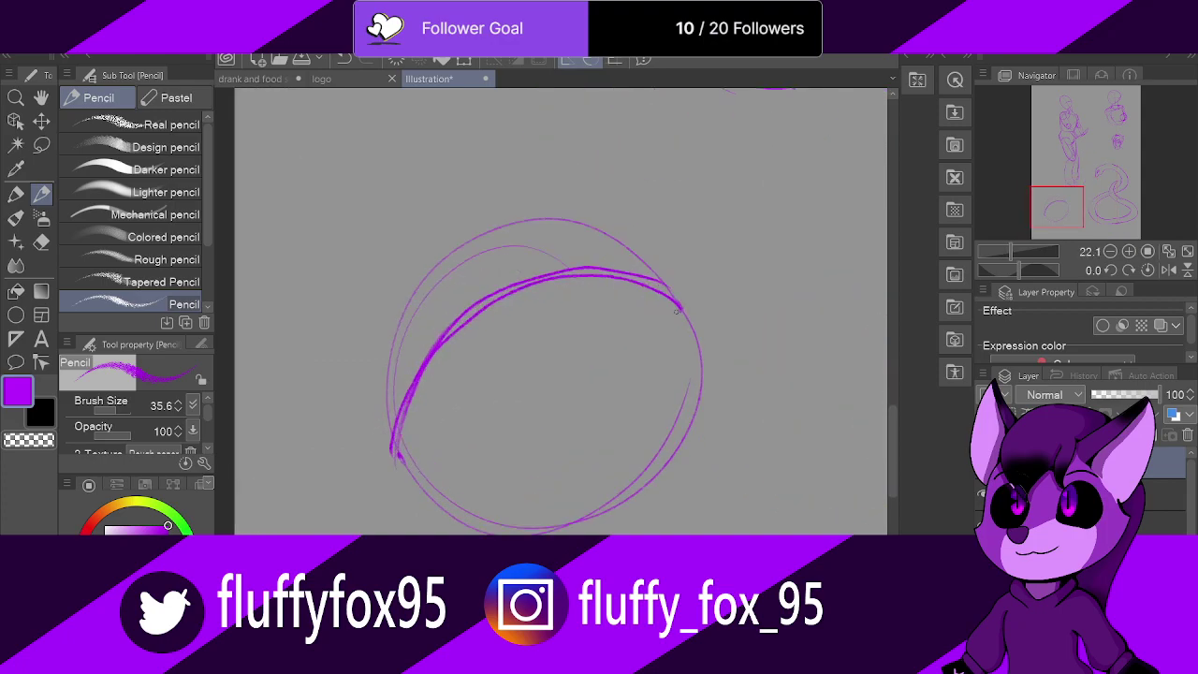
mouse_move(676, 310)
mouse_down()
mouse_move(629, 285)
mouse_move(678, 329)
mouse_move(624, 433)
mouse_move(580, 464)
mouse_up()
drag(676, 341, 659, 385)
Step: Draw a tall tilted oval iris with a narrow double-outlined pupil, shade the iris lightly and fill the pupil with hatching strokes
mouse_move(477, 314)
mouse_down()
mouse_move(551, 453)
mouse_move(588, 304)
mouse_move(478, 352)
mouse_move(600, 410)
mouse_move(516, 284)
mouse_move(559, 416)
mouse_move(523, 305)
mouse_move(548, 427)
mouse_move(550, 326)
mouse_move(526, 386)
mouse_up()
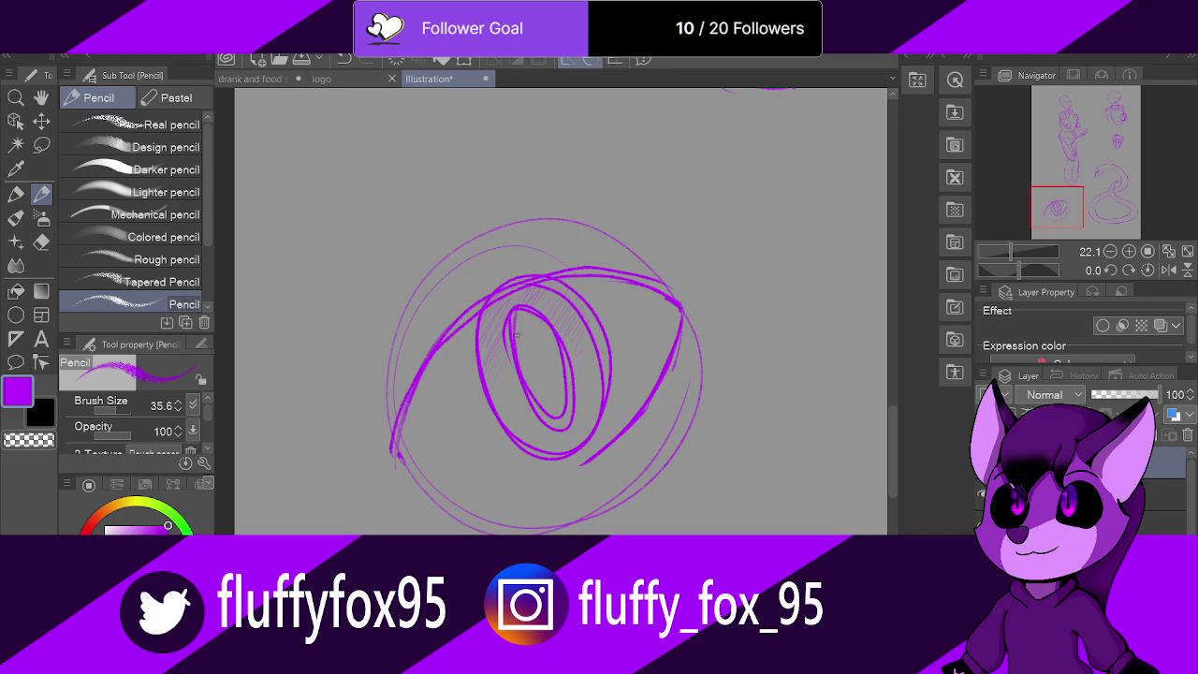
mouse_move(516, 335)
mouse_down()
mouse_move(521, 316)
mouse_move(537, 322)
mouse_up()
mouse_move(530, 393)
mouse_down()
mouse_move(521, 337)
mouse_move(548, 398)
mouse_up()
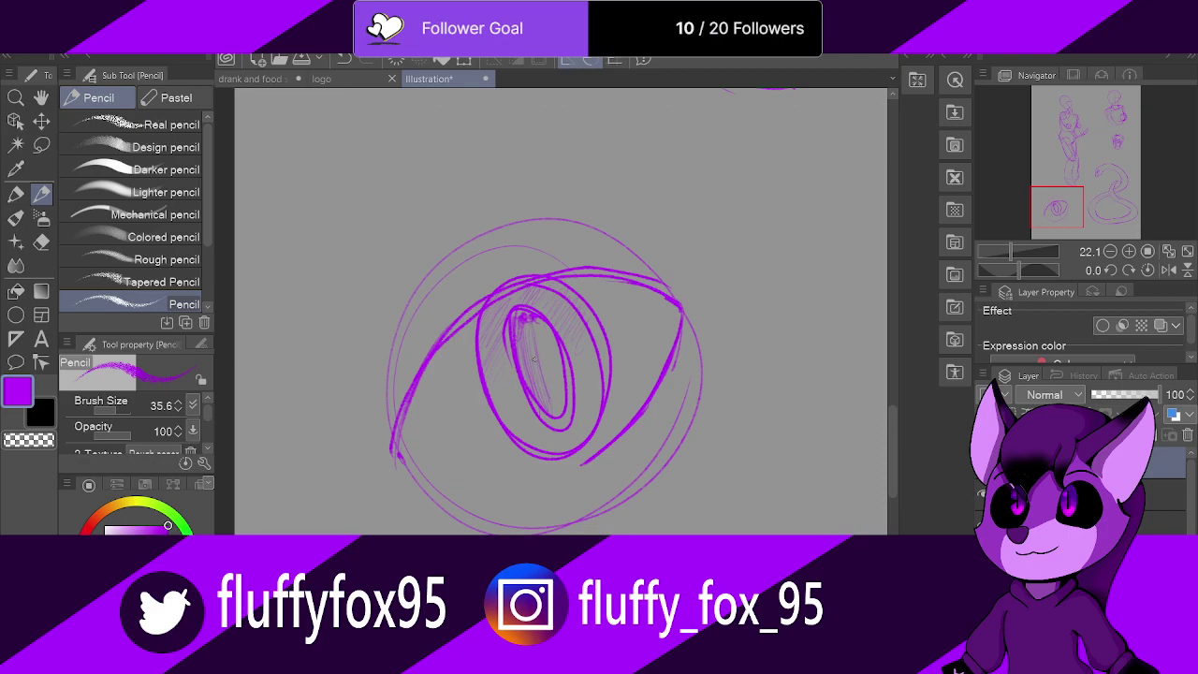
mouse_move(530, 317)
mouse_down()
mouse_move(568, 406)
mouse_move(540, 334)
mouse_move(552, 367)
mouse_up()
drag(534, 322, 558, 416)
drag(537, 328, 559, 421)
mouse_move(541, 335)
mouse_down()
mouse_move(558, 417)
mouse_move(532, 318)
mouse_move(548, 362)
mouse_up()
drag(553, 367, 564, 399)
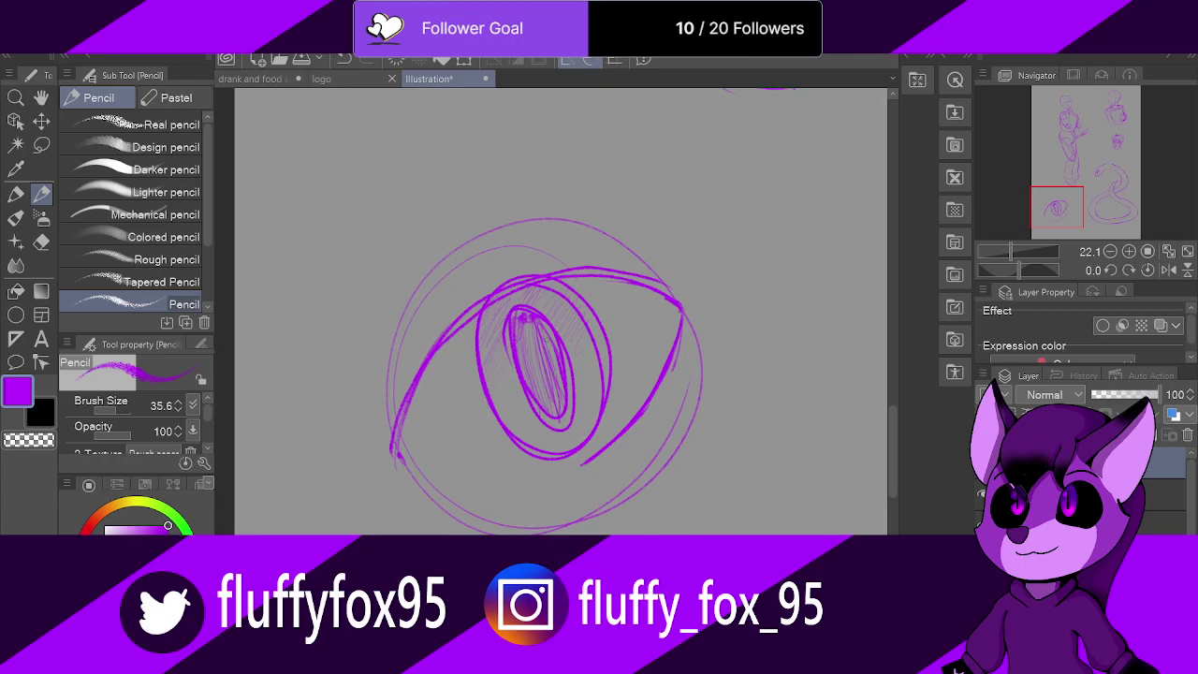
drag(545, 322, 566, 397)
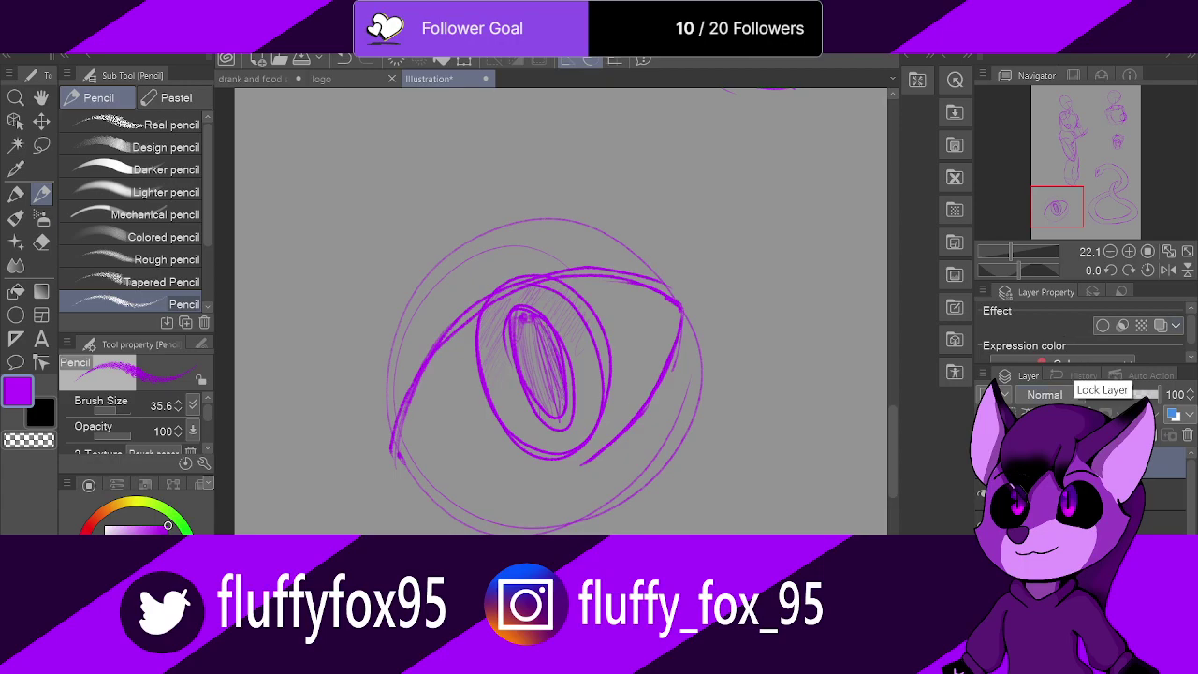
Step: Draw white pencil highlights on the eye: small ovals on opposite edges of the iris and a triangle outline beside the pupil
key(x)
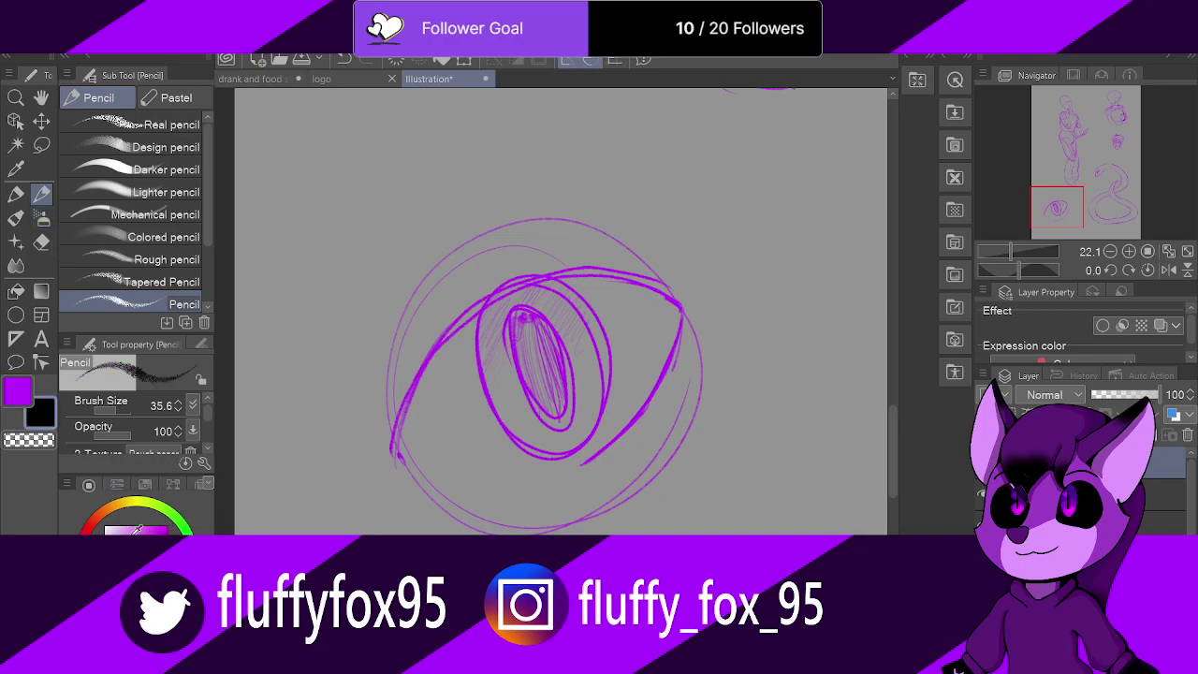
click(105, 526)
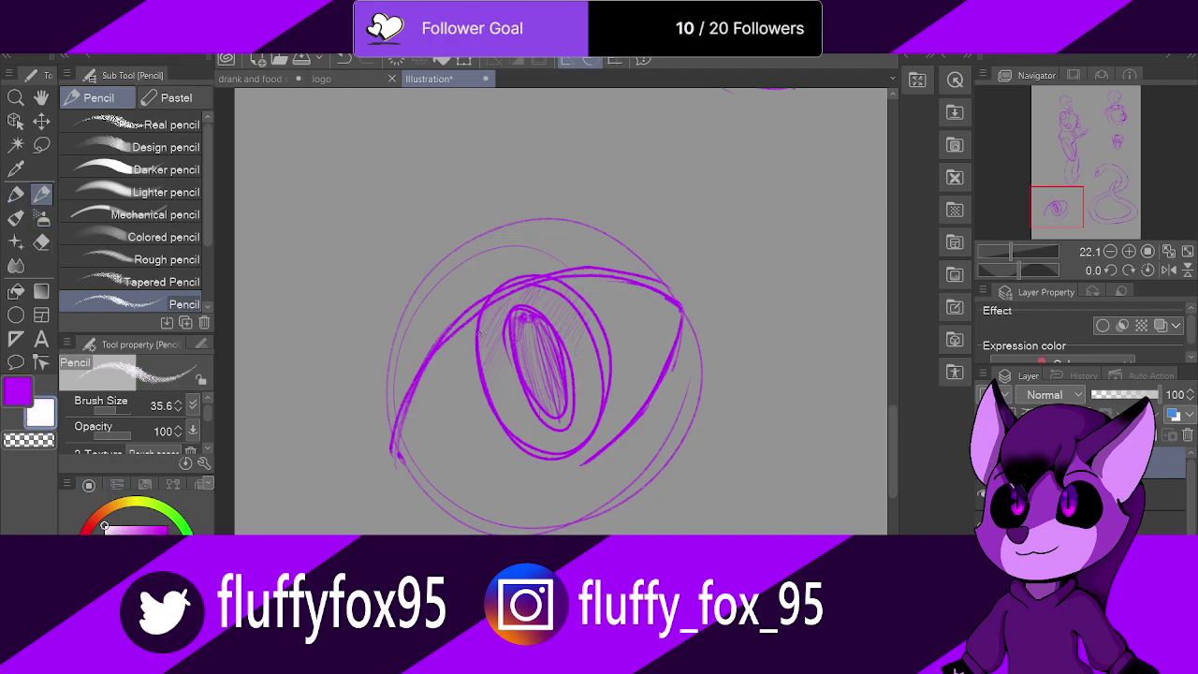
drag(478, 333, 483, 339)
drag(604, 395, 588, 397)
mouse_move(475, 376)
mouse_down()
mouse_move(532, 373)
mouse_move(485, 429)
mouse_move(487, 375)
mouse_up()
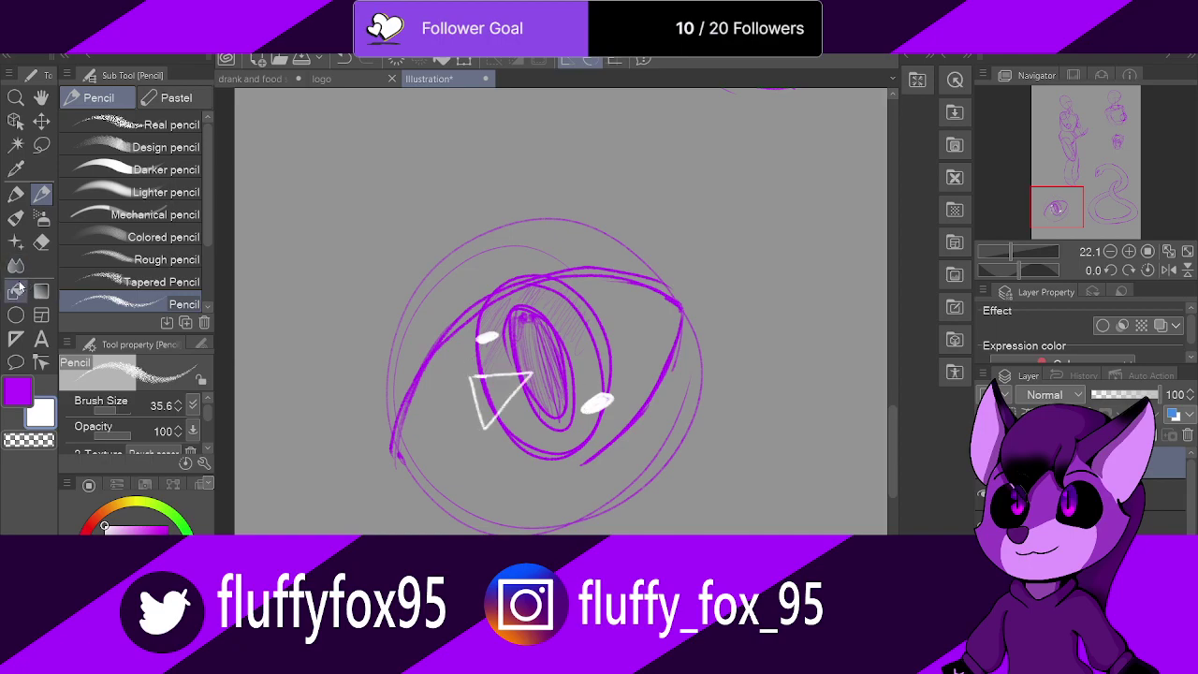
Step: Fill the triangular highlight beside the pupil with white and return to the pencil
click(16, 290)
click(184, 206)
click(136, 136)
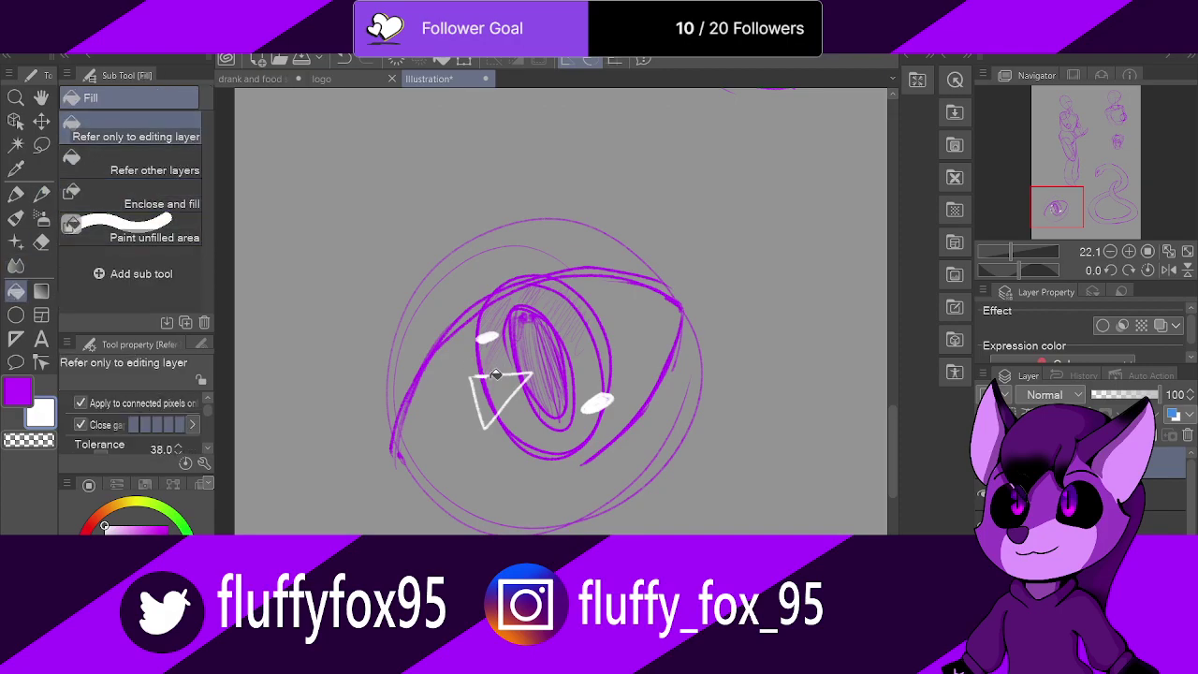
click(503, 387)
click(502, 386)
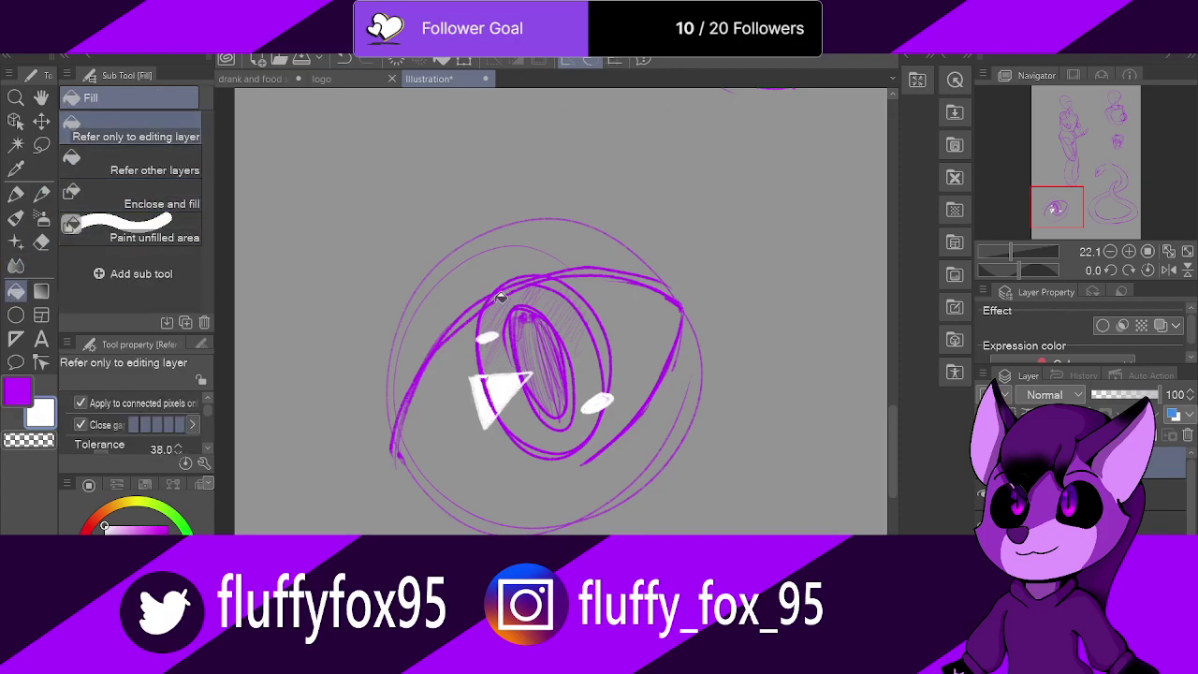
click(15, 194)
click(40, 194)
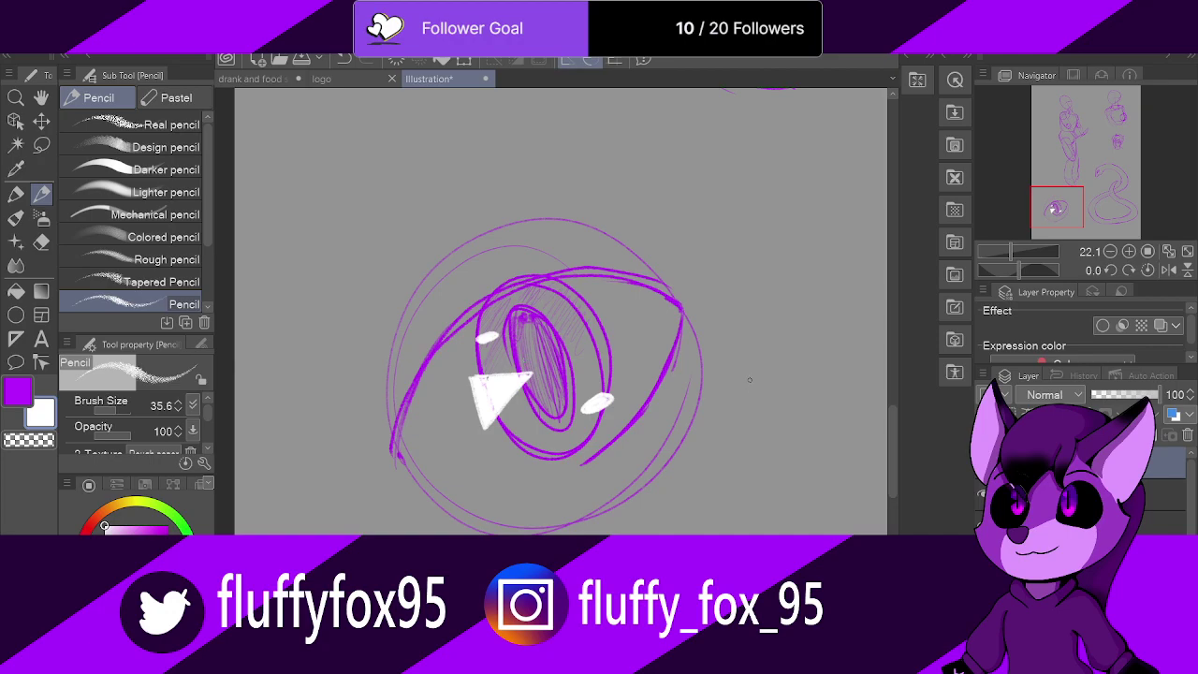
mouse_move(750, 379)
mouse_down()
mouse_move(757, 410)
mouse_move(778, 404)
mouse_up()
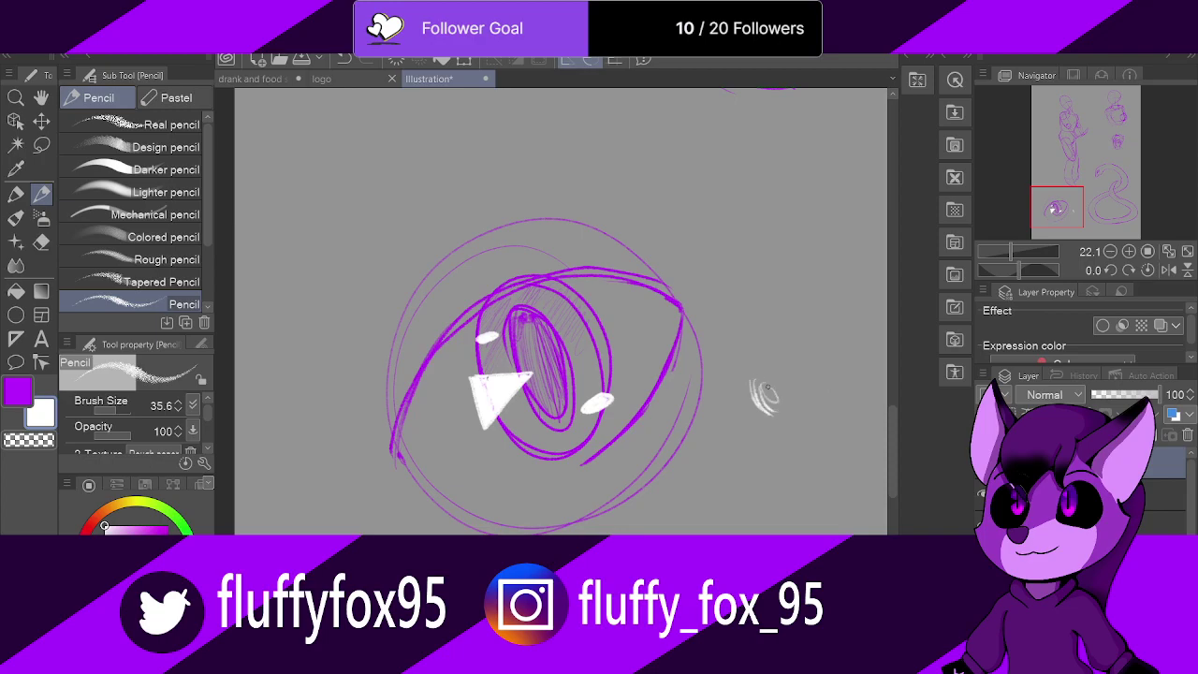
click(342, 59)
click(343, 59)
click(343, 60)
click(343, 60)
drag(633, 502, 665, 532)
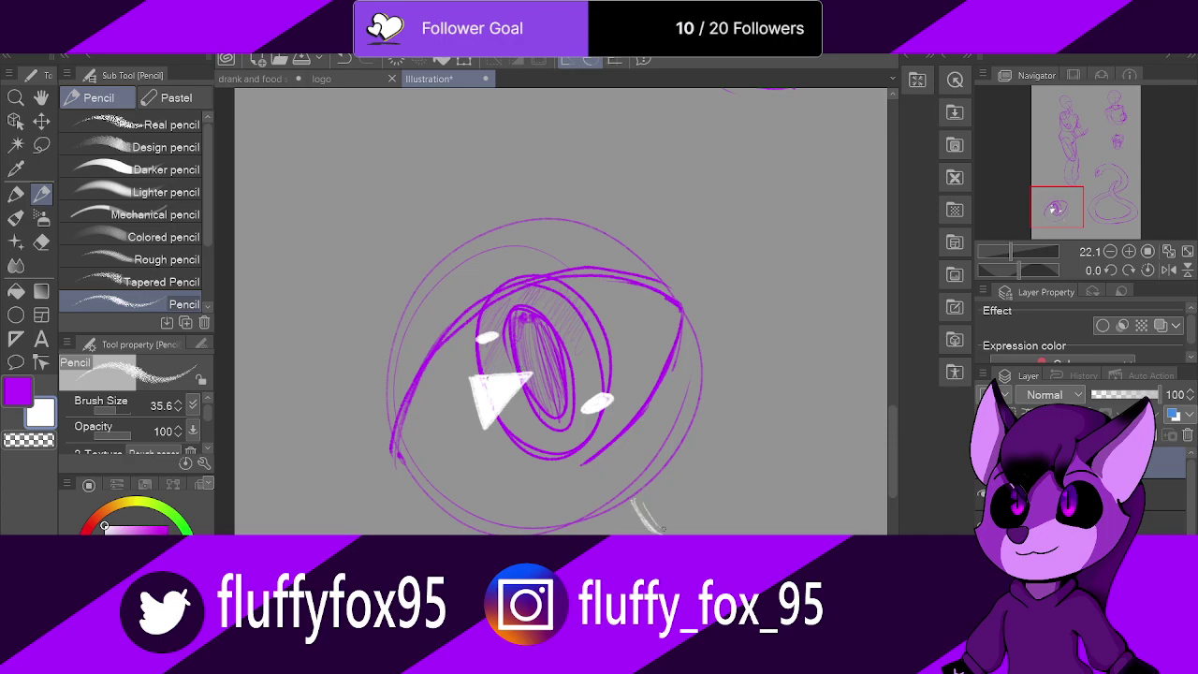
click(343, 59)
click(346, 59)
Step: Review the whole page of studies and close the Illustration document without saving it
scroll(581, 342, down, 5)
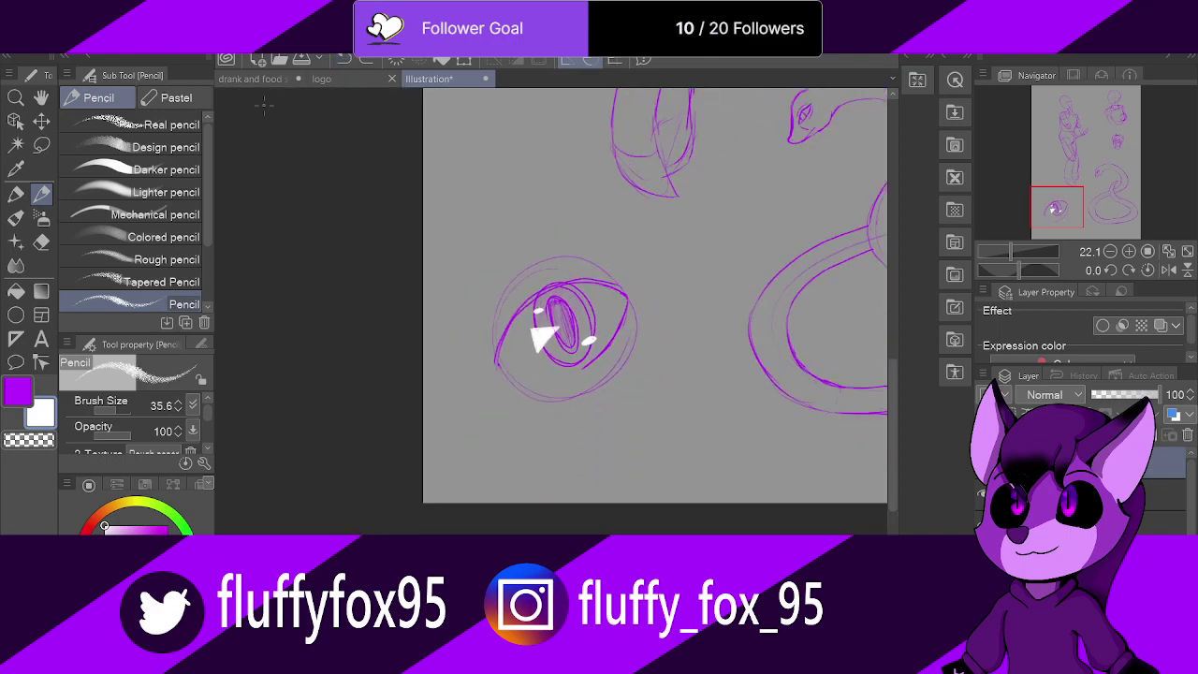
scroll(417, 298, down, 3)
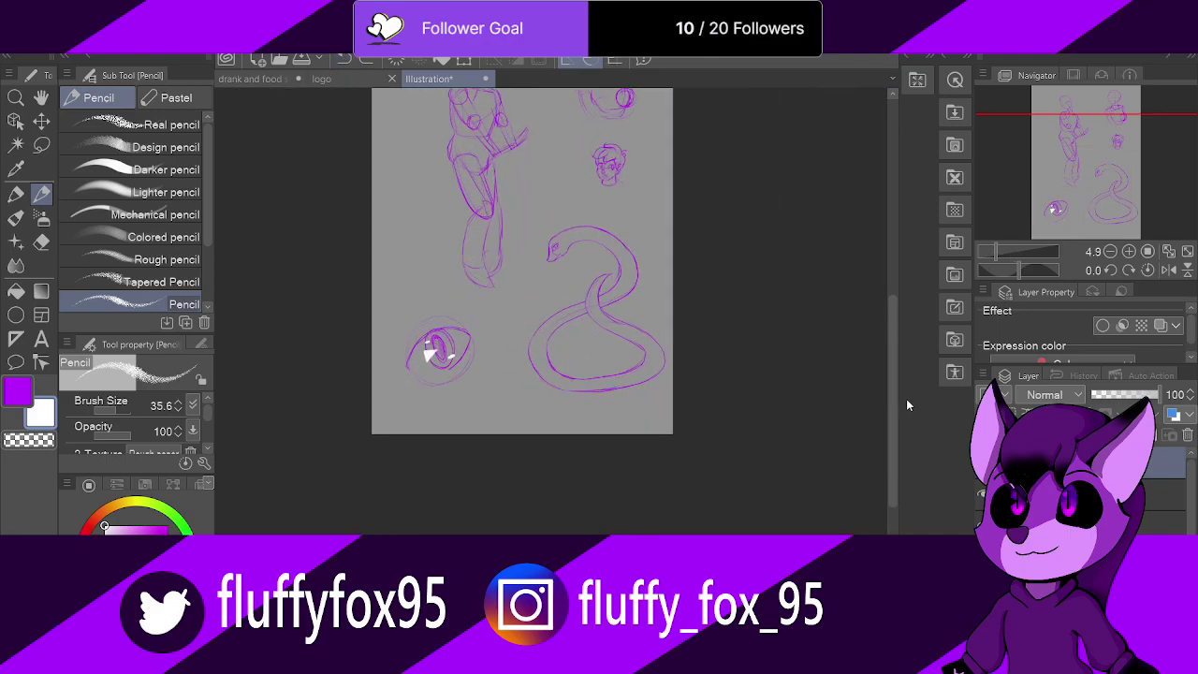
drag(889, 404, 872, 342)
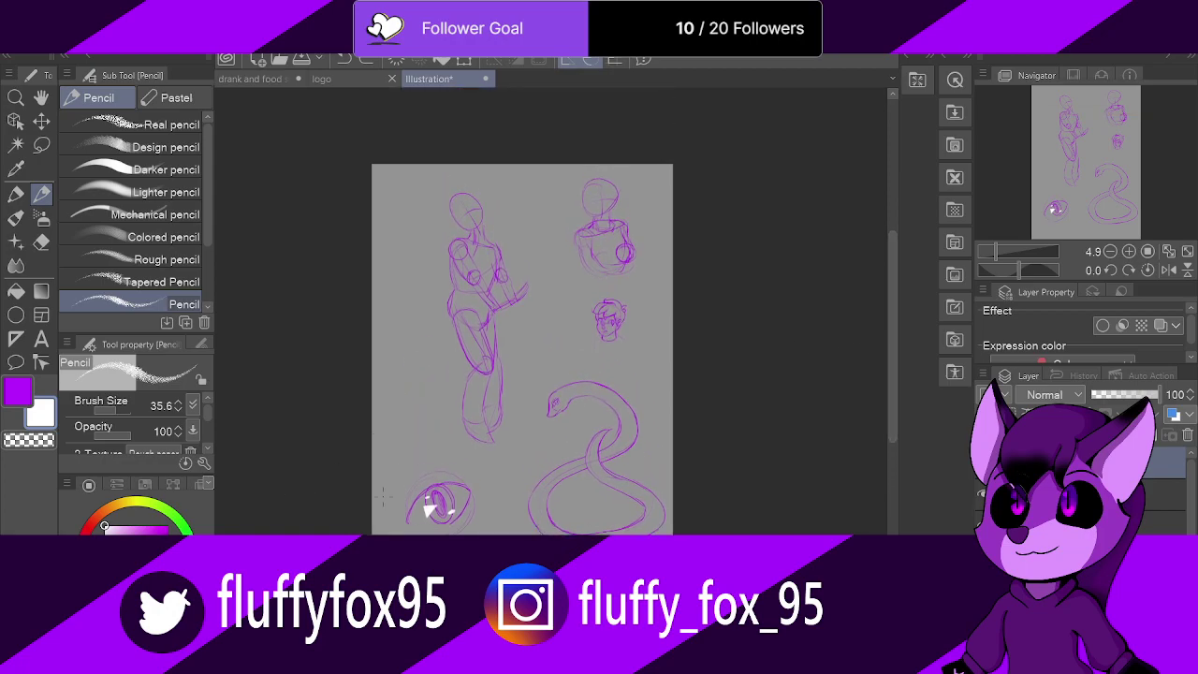
scroll(669, 488, up, 1)
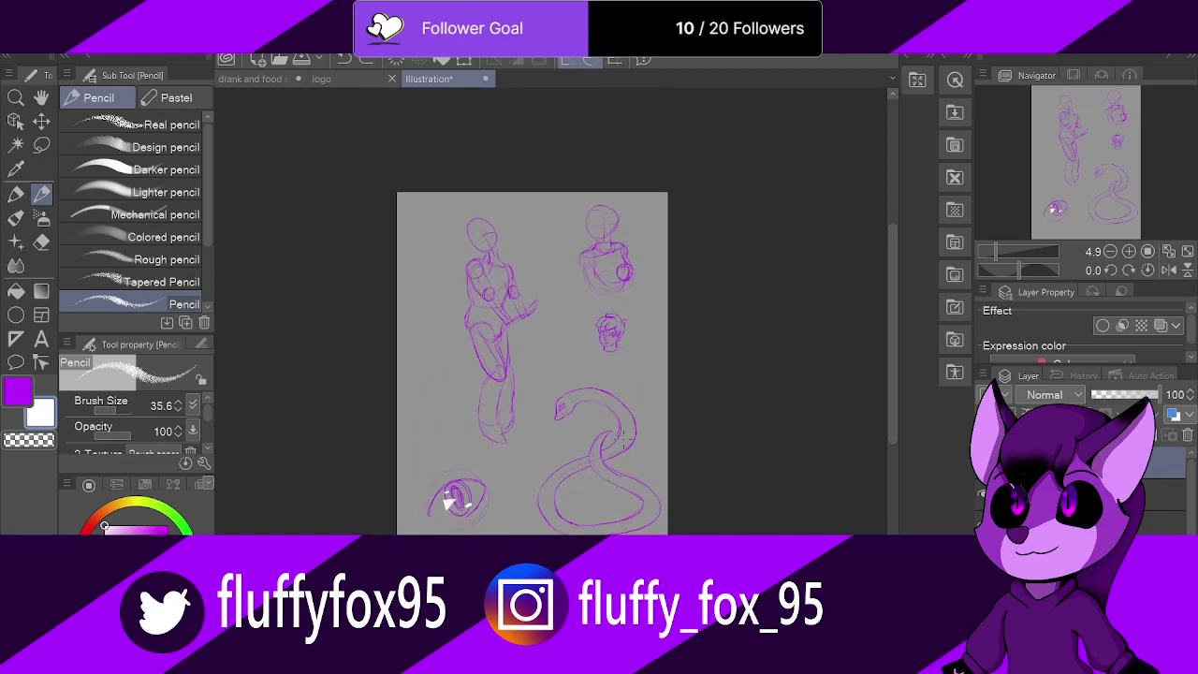
click(485, 78)
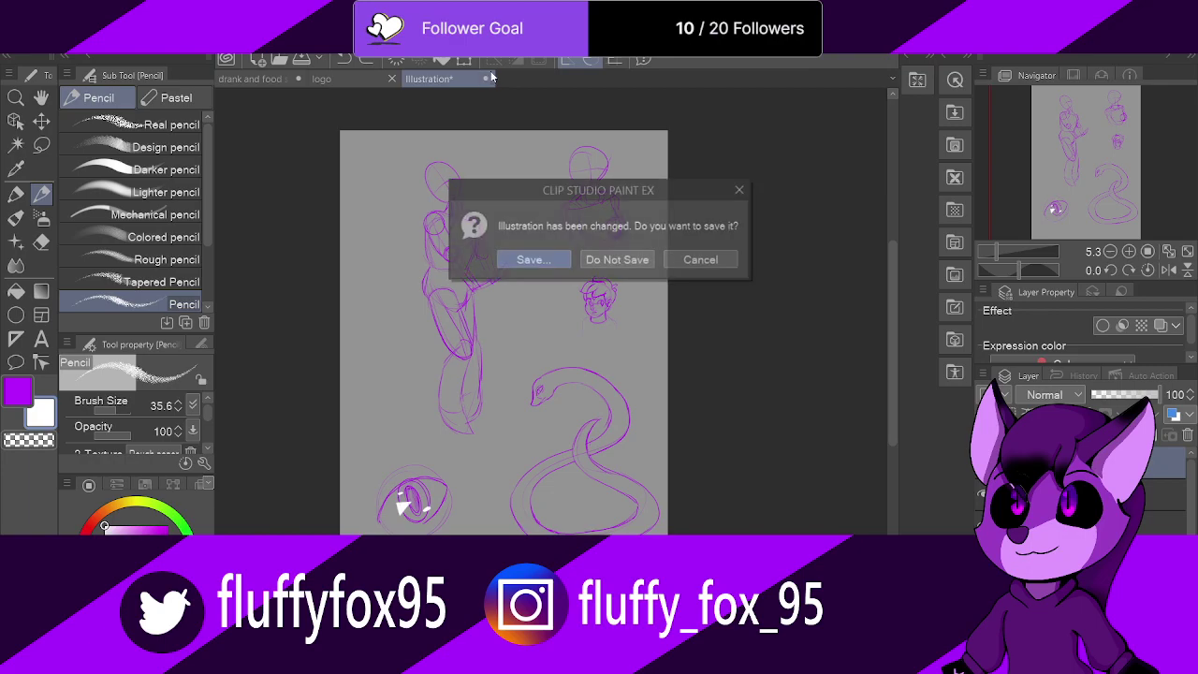
click(635, 261)
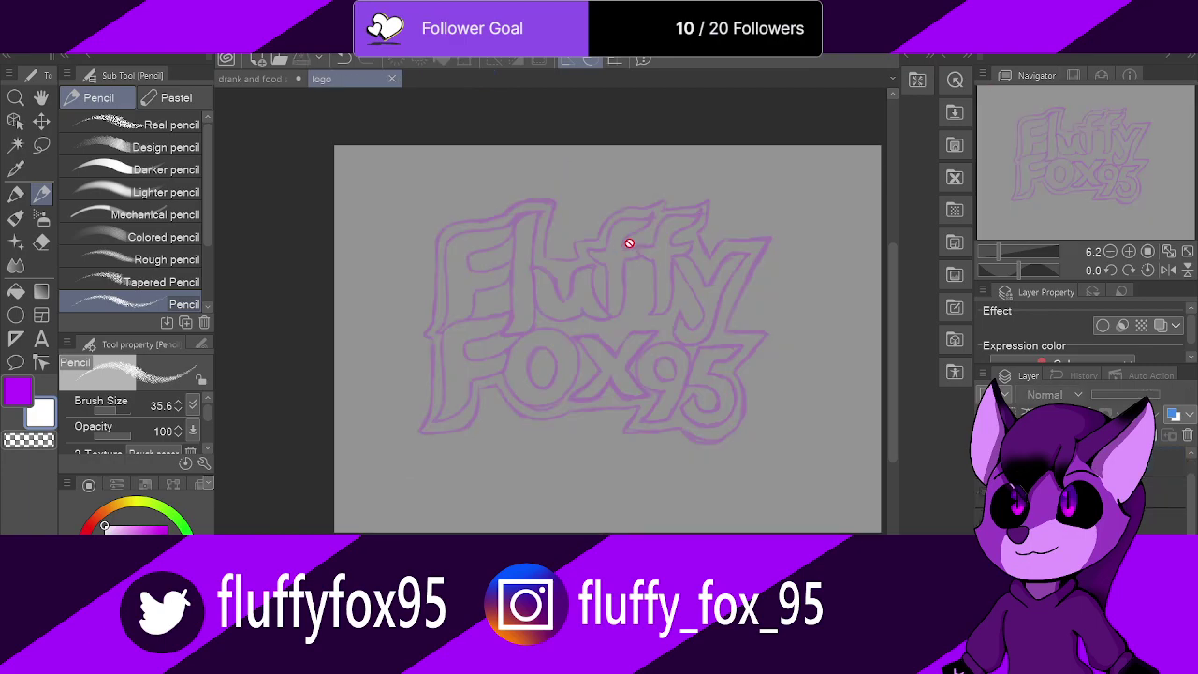
Step: Close the changed "drank and food sticet dessight" document, keeping the logo document open
click(298, 80)
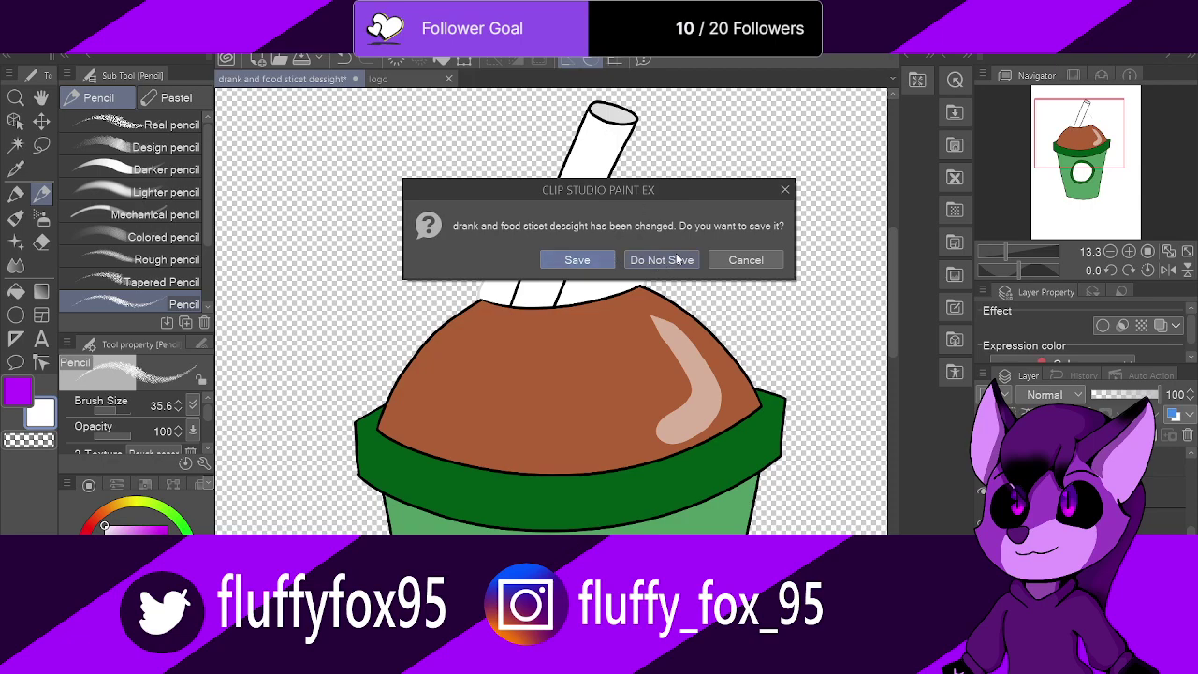
click(604, 263)
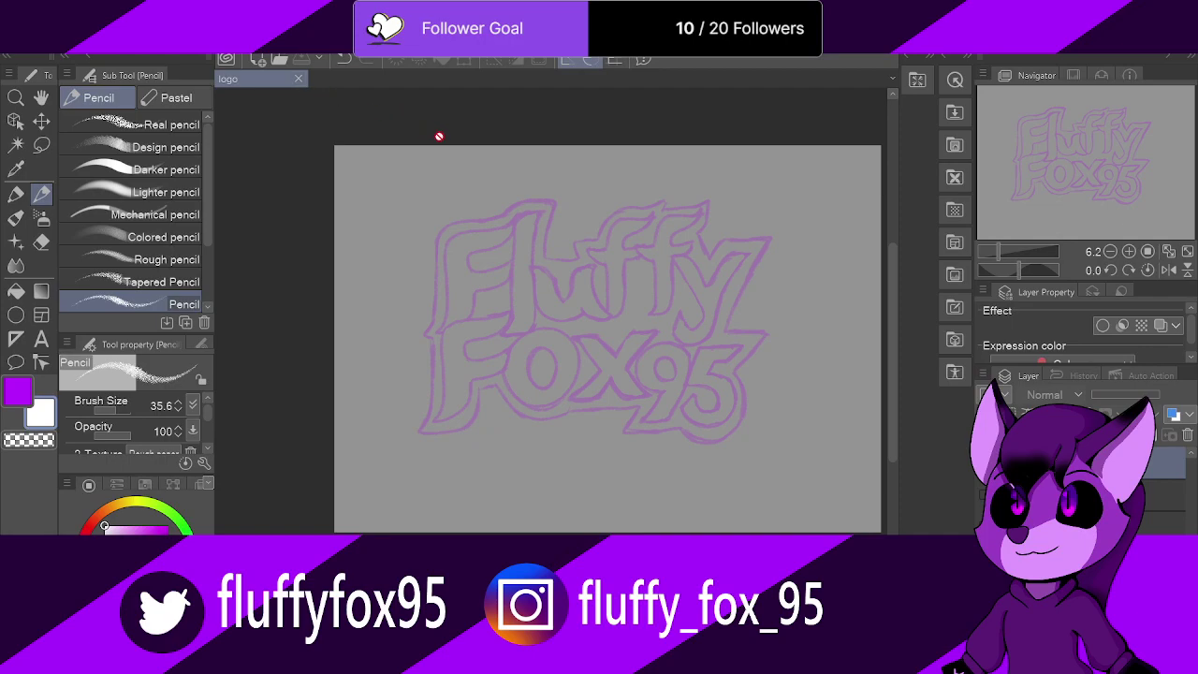
scroll(527, 372, down, 3)
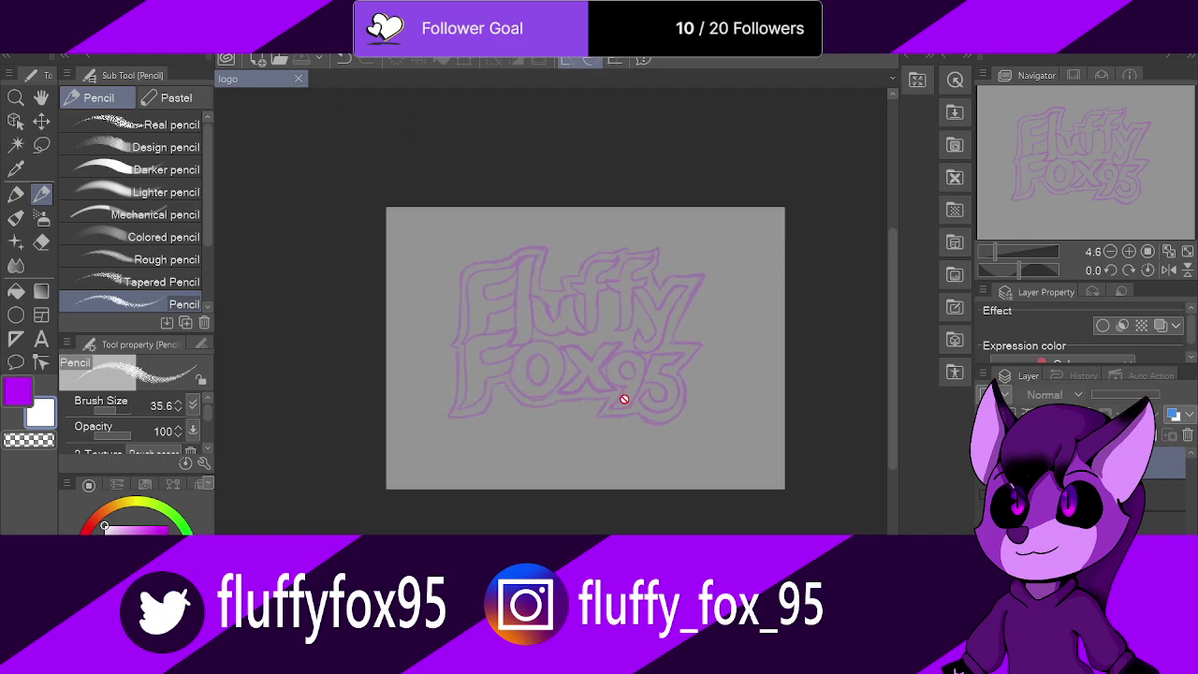
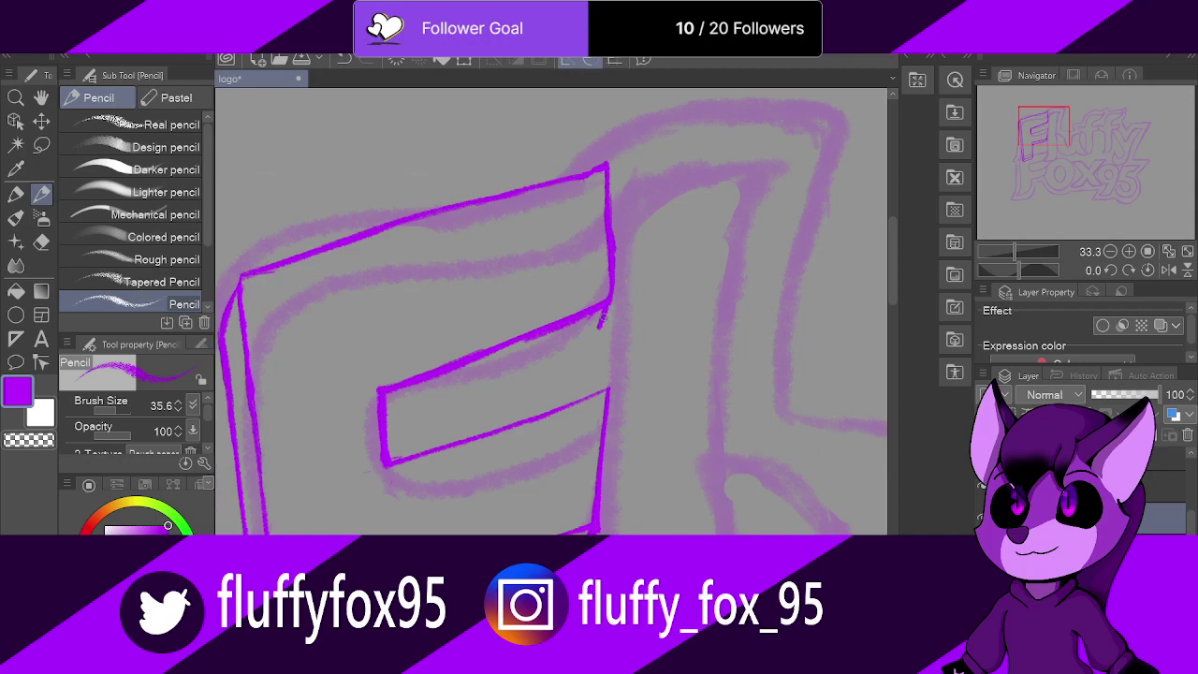
Step: Draw the depth edge under the F's top arm, from the arm's outer corner back to the inner notch
mouse_move(602, 328)
mouse_down()
mouse_move(559, 351)
mouse_move(373, 380)
mouse_up()
mouse_move(611, 296)
mouse_down()
mouse_move(596, 338)
mouse_move(600, 329)
mouse_move(379, 394)
mouse_up()
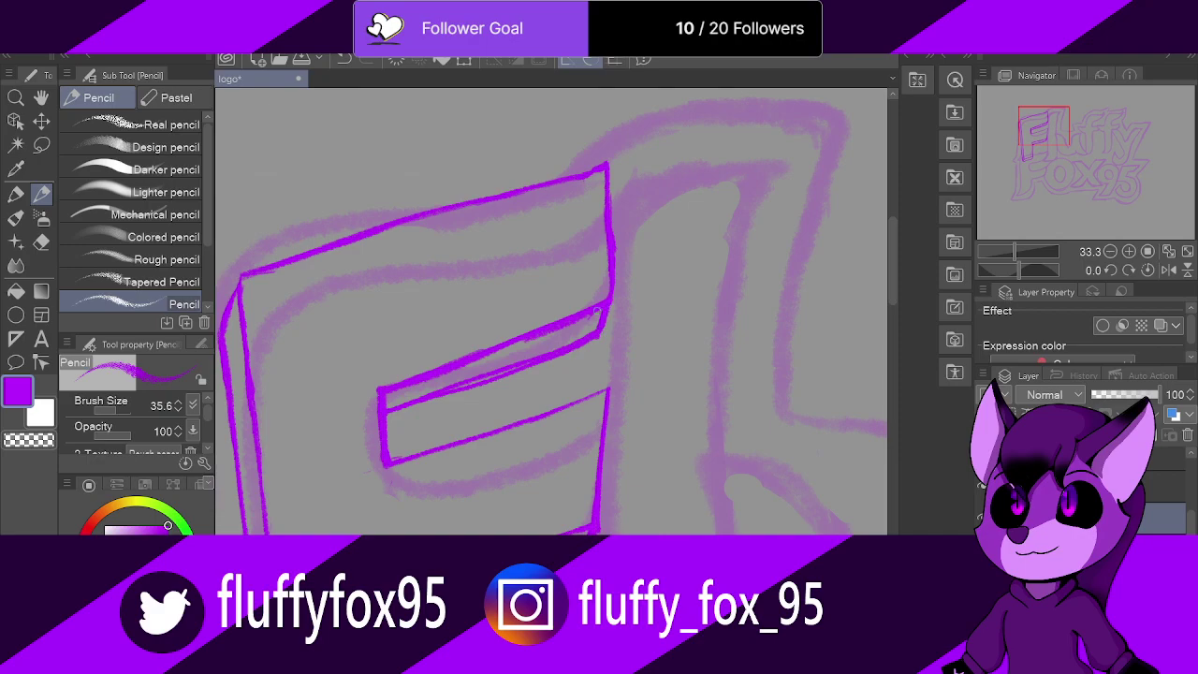
scroll(596, 311, down, 3)
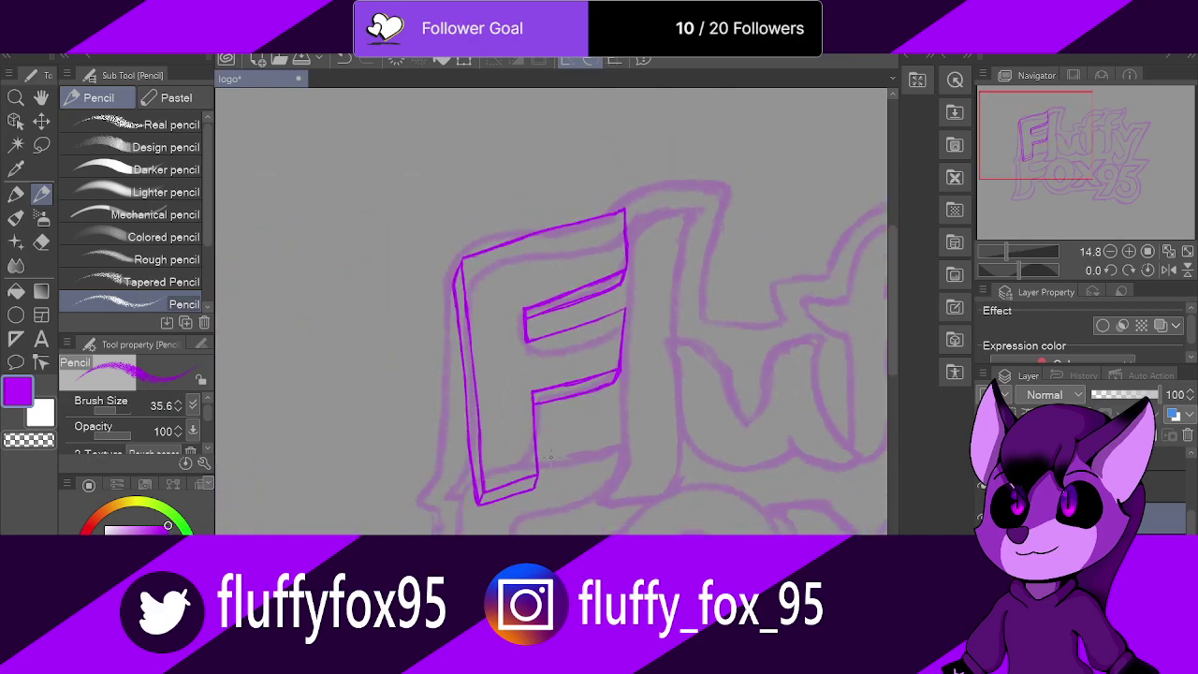
Step: Redraw the front edge at the base of the F's stem and clean up the doubled line with the kneaded eraser
scroll(602, 375, up, 1)
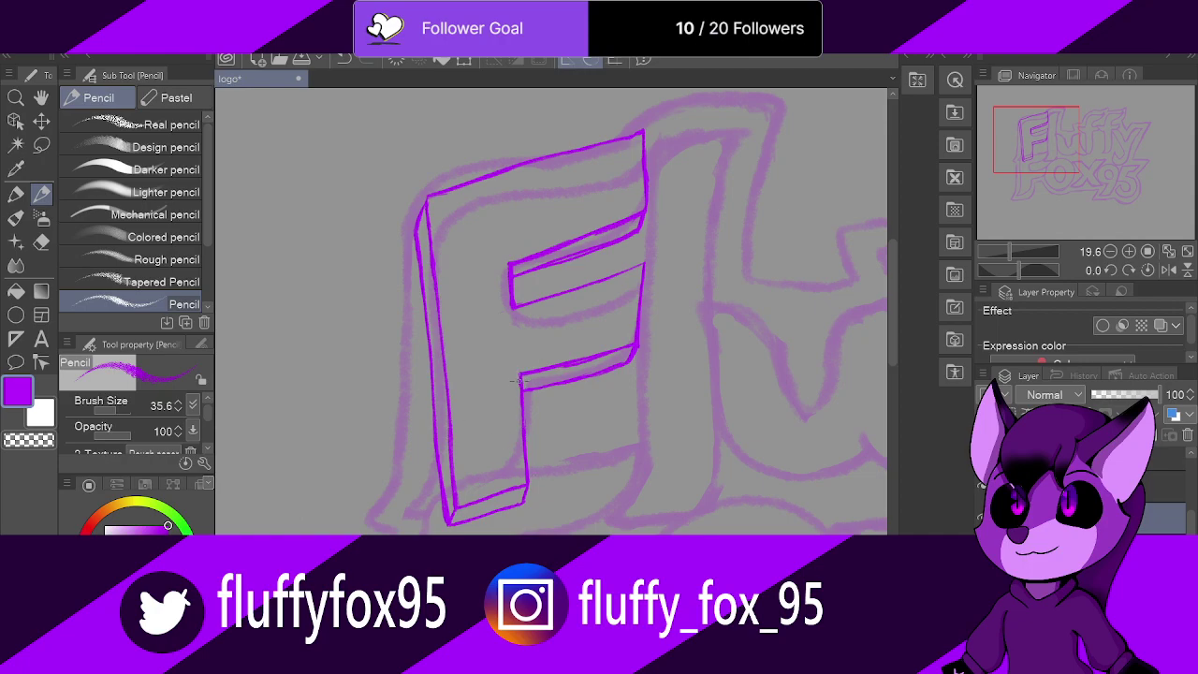
drag(526, 483, 528, 499)
scroll(450, 427, up, 4)
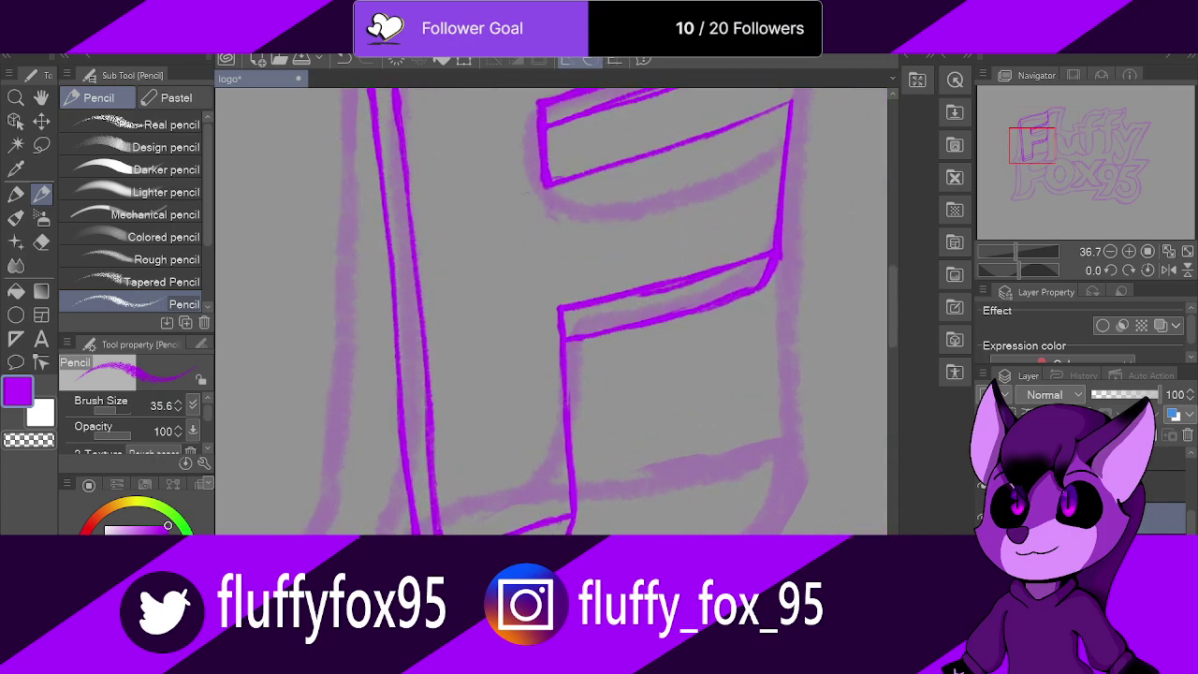
drag(567, 511, 438, 531)
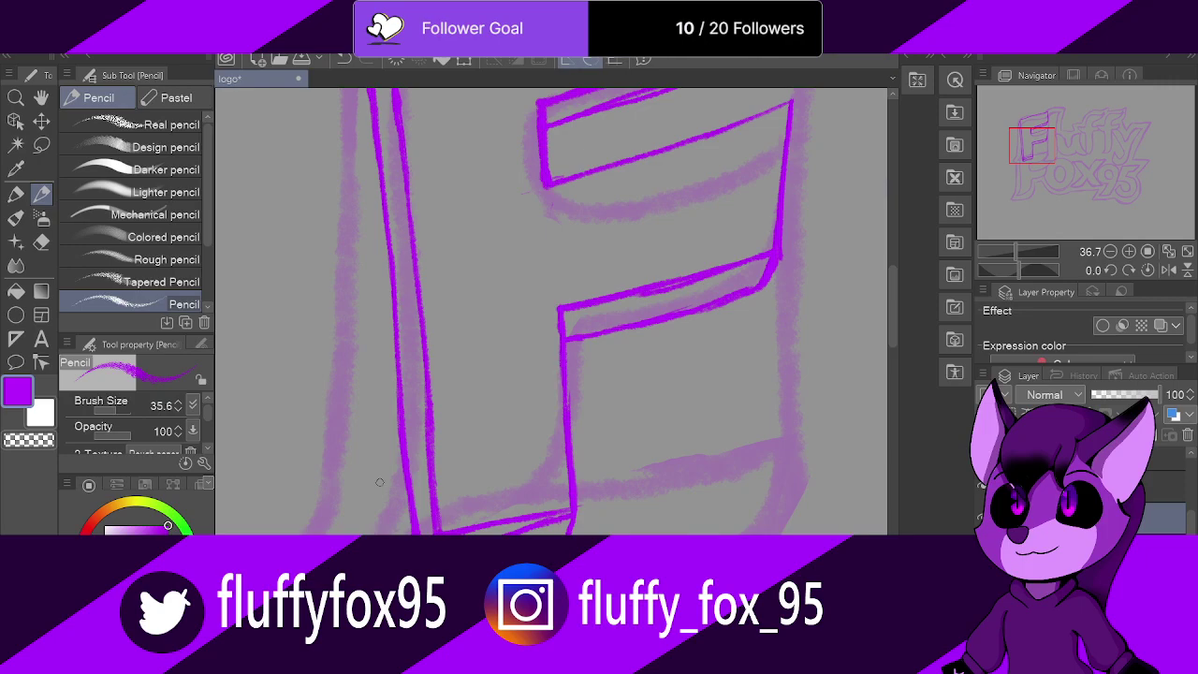
key(e)
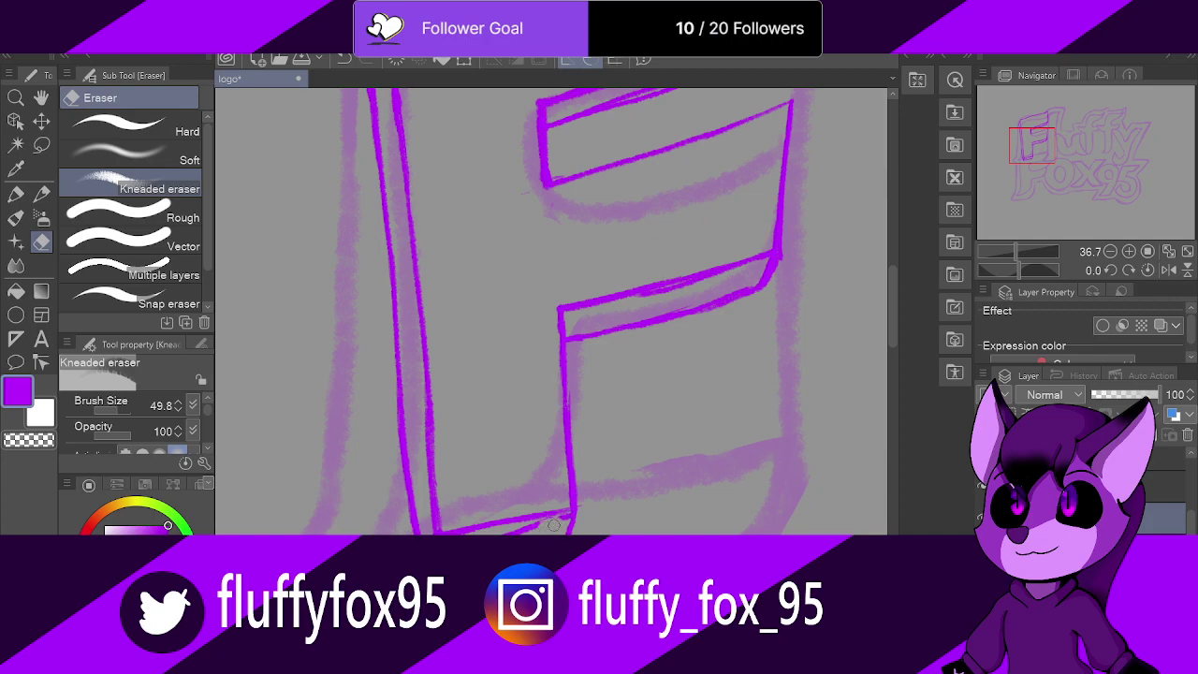
mouse_move(566, 504)
mouse_down()
mouse_move(568, 517)
mouse_move(506, 531)
mouse_up()
scroll(588, 475, down, 5)
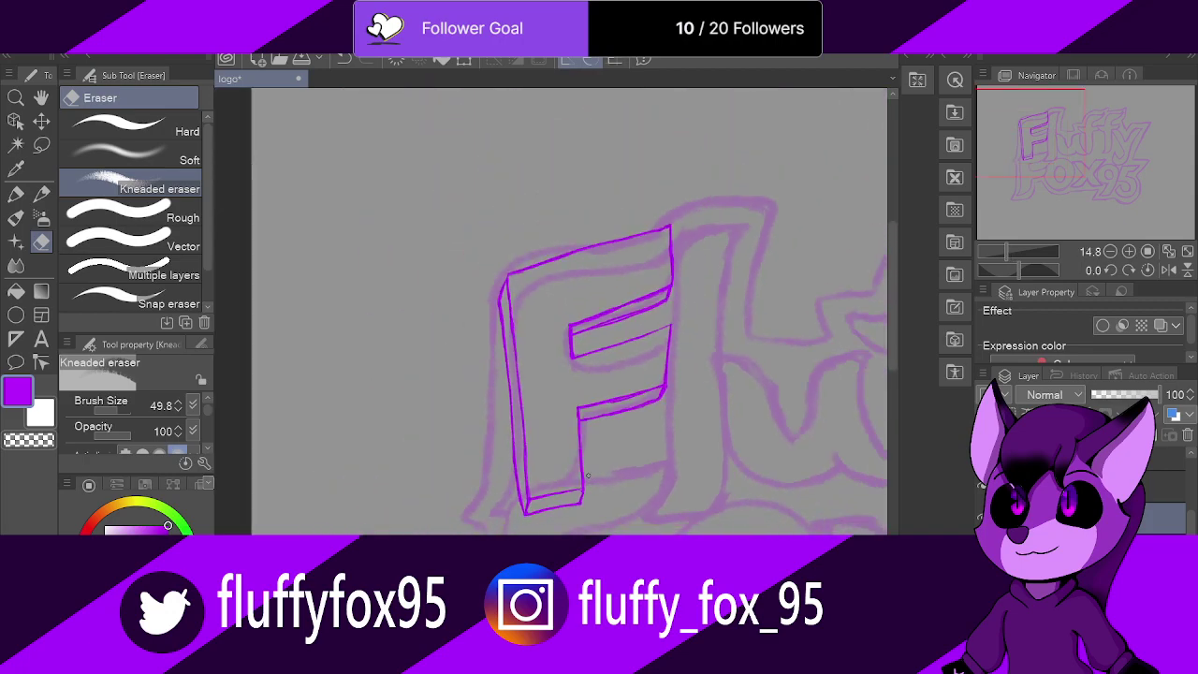
Step: Add a short pencil stroke at the lower outer corner of the F's top arm
scroll(588, 476, down, 2)
scroll(696, 387, up, 6)
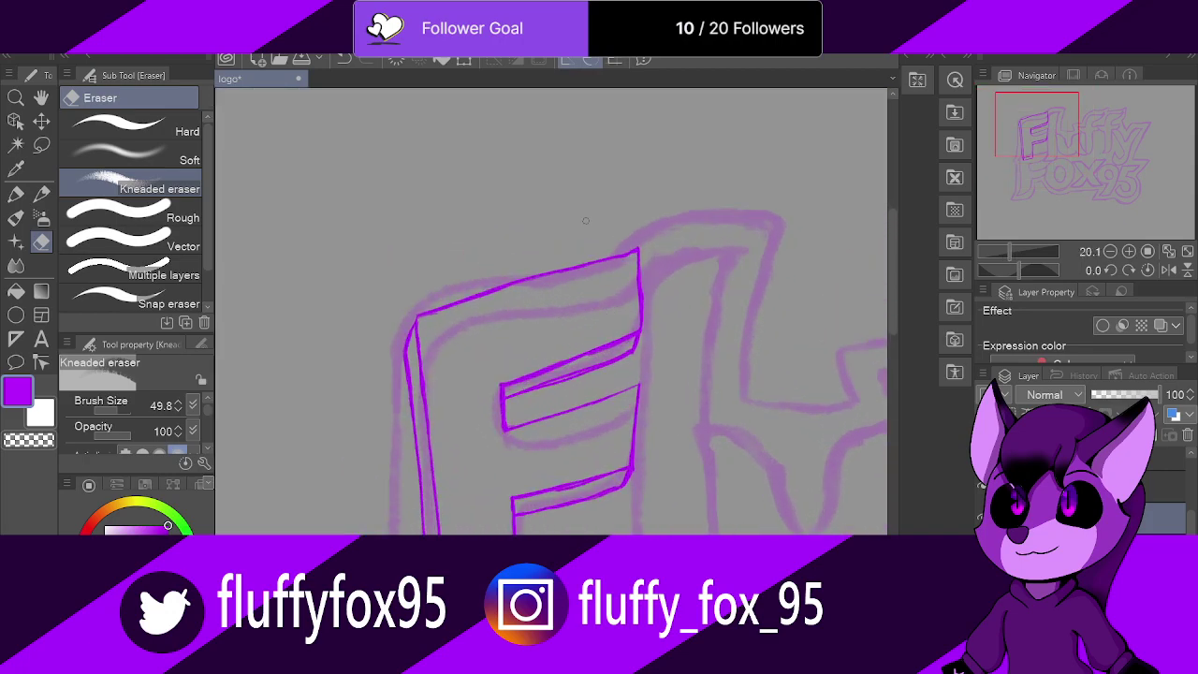
scroll(699, 276, down, 2)
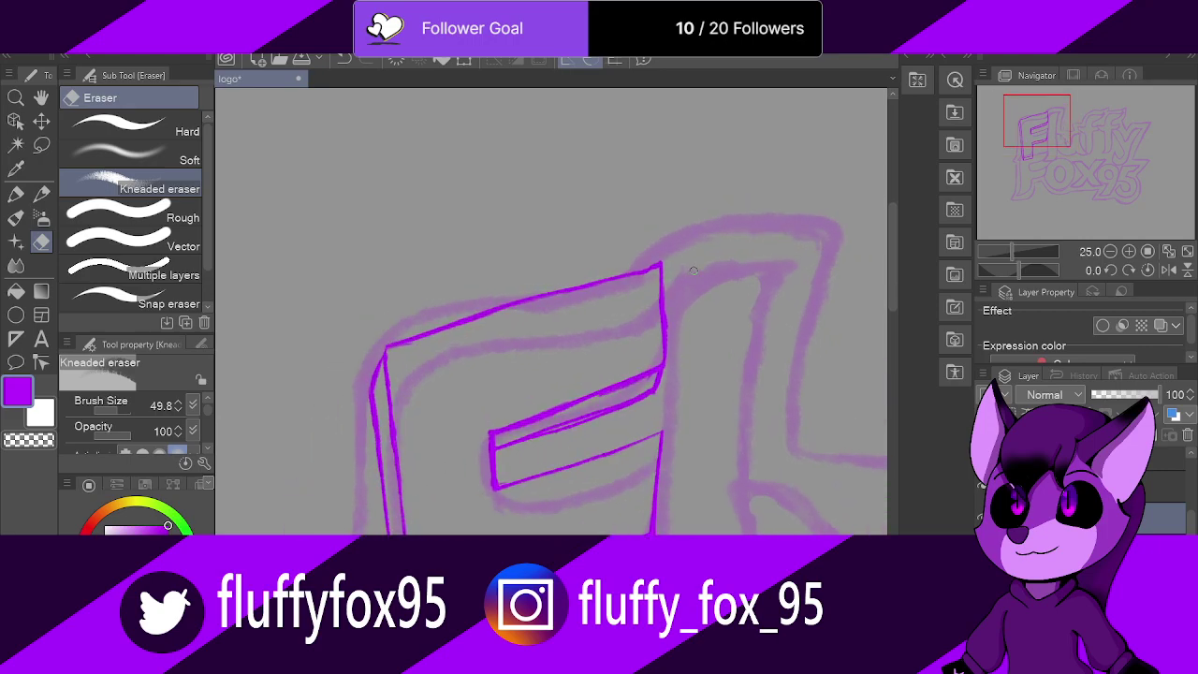
click(41, 193)
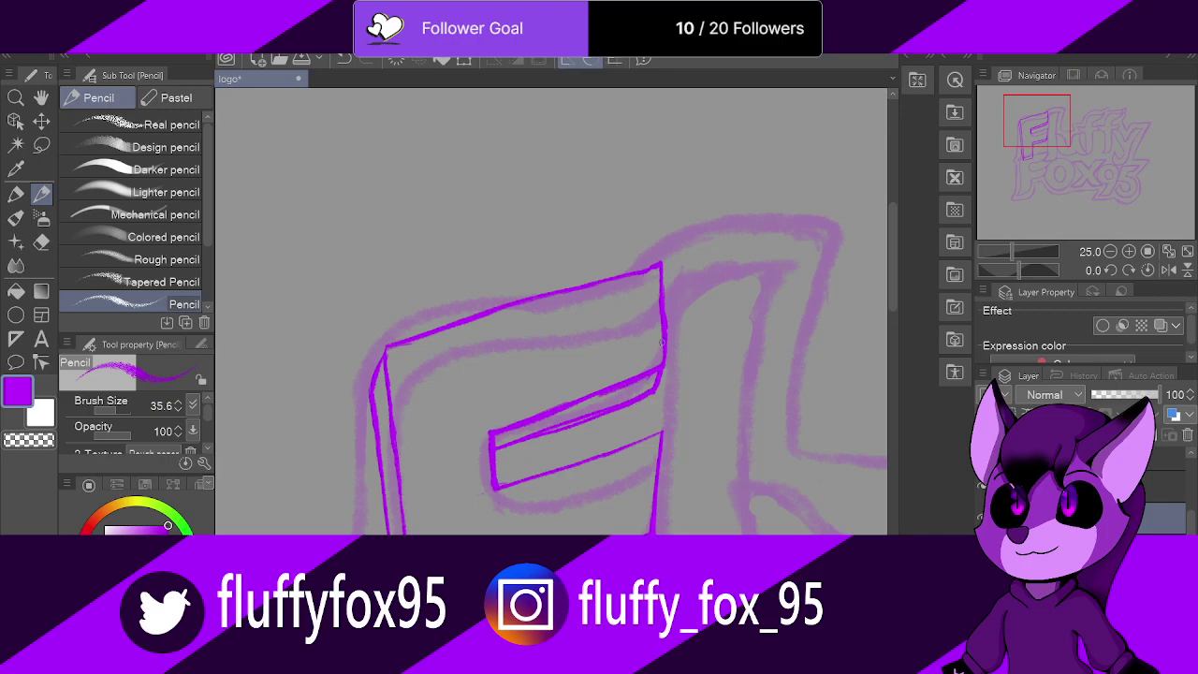
drag(663, 355, 648, 364)
Step: Draw a nearly straight top edge for the letter l, starting from the outer end of the F's top arm
scroll(462, 305, down, 4)
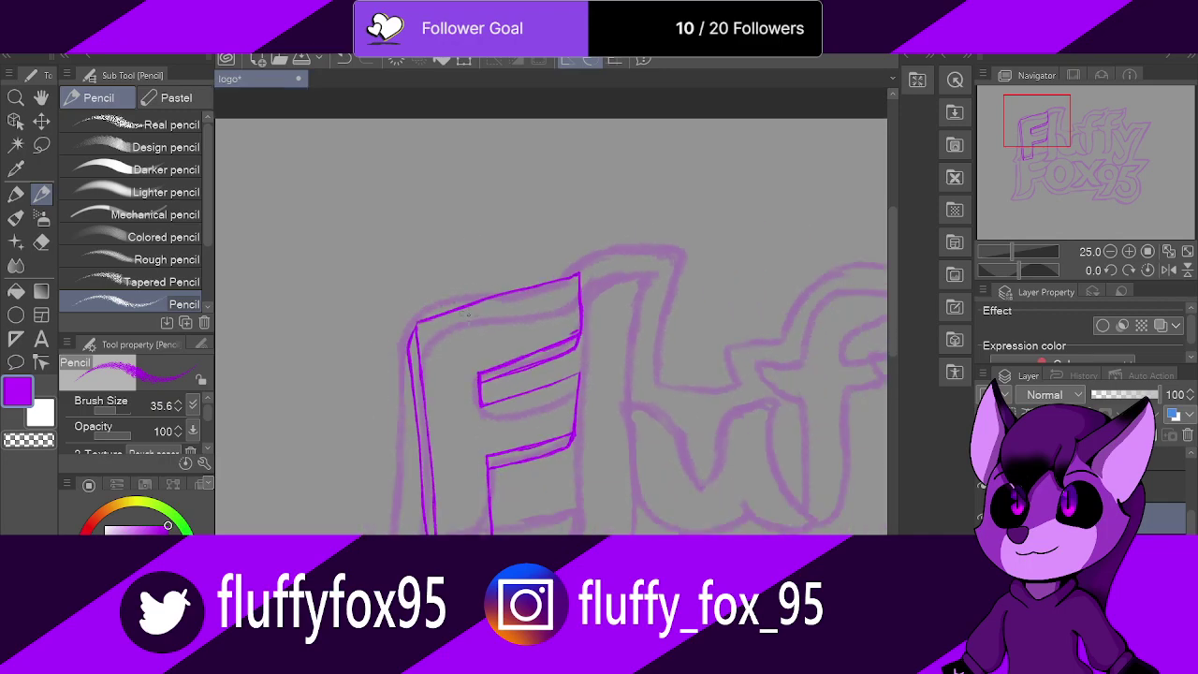
scroll(561, 467, up, 1)
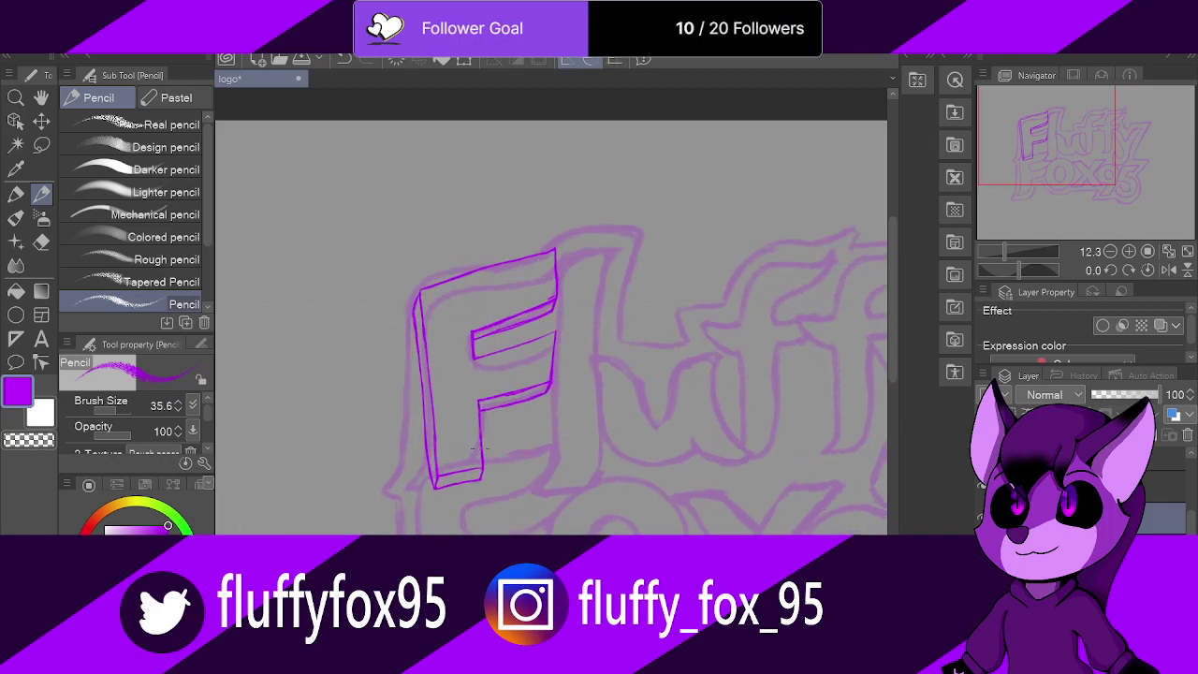
scroll(638, 420, up, 1)
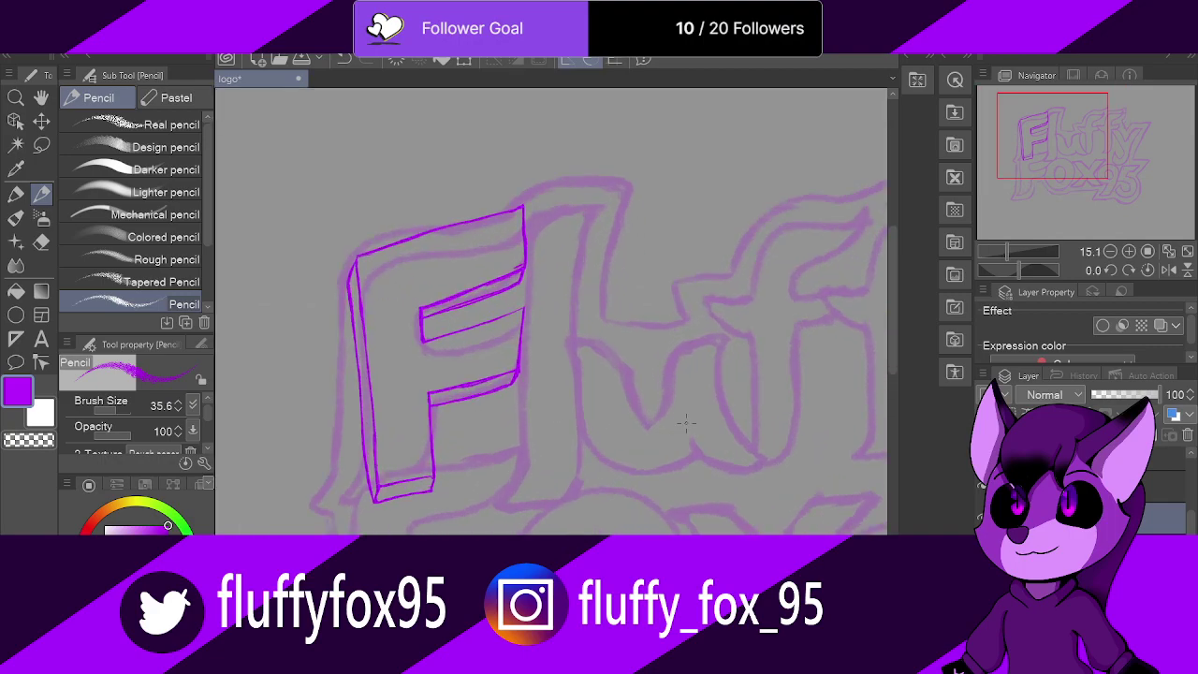
scroll(590, 369, up, 1)
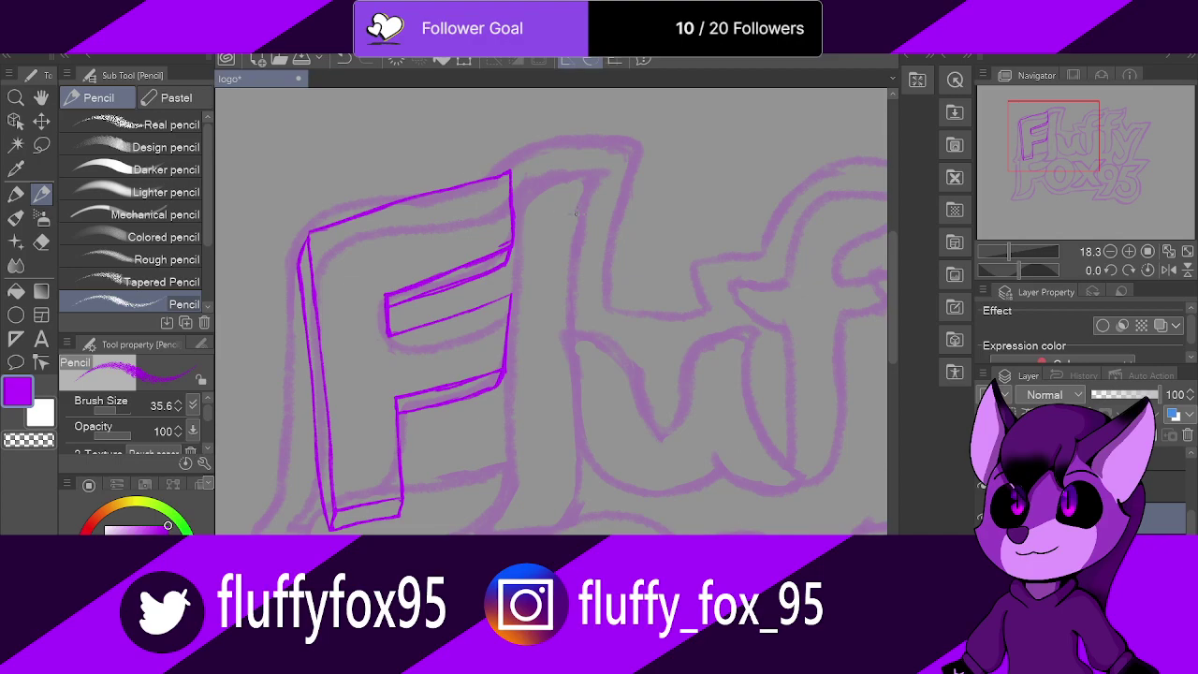
scroll(576, 213, up, 3)
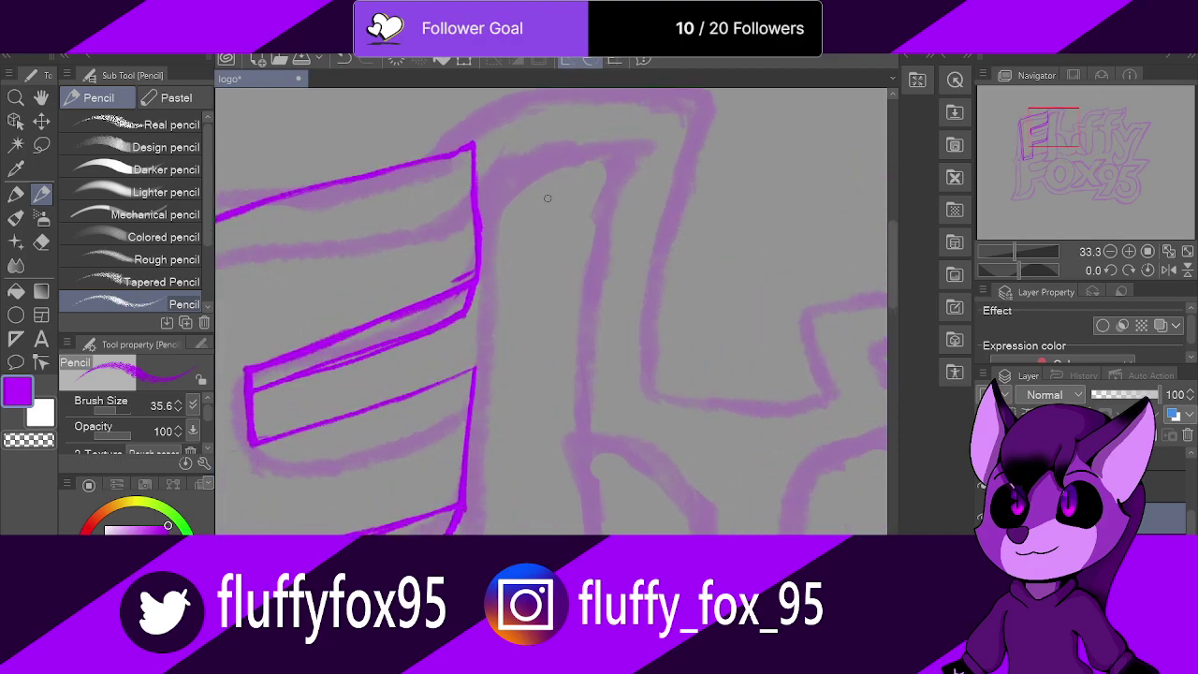
mouse_move(475, 184)
mouse_down()
mouse_move(634, 141)
mouse_move(498, 174)
mouse_move(603, 154)
mouse_up()
key(ctrl+z)
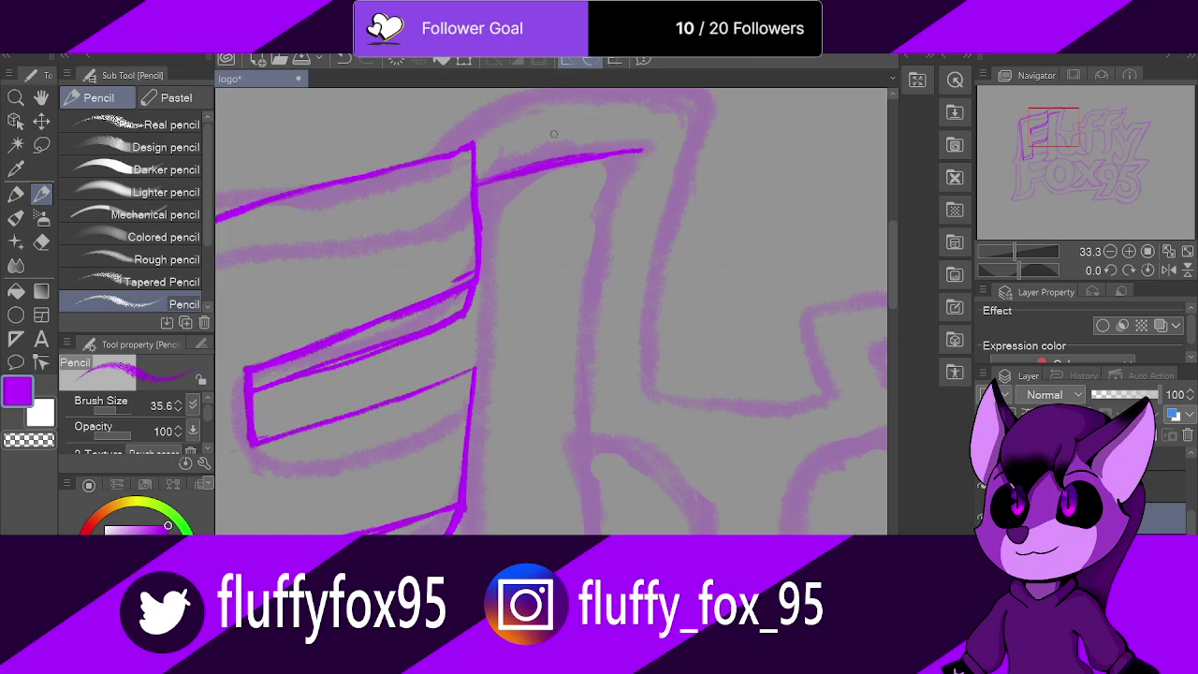
scroll(554, 134, down, 3)
scroll(626, 403, up, 2)
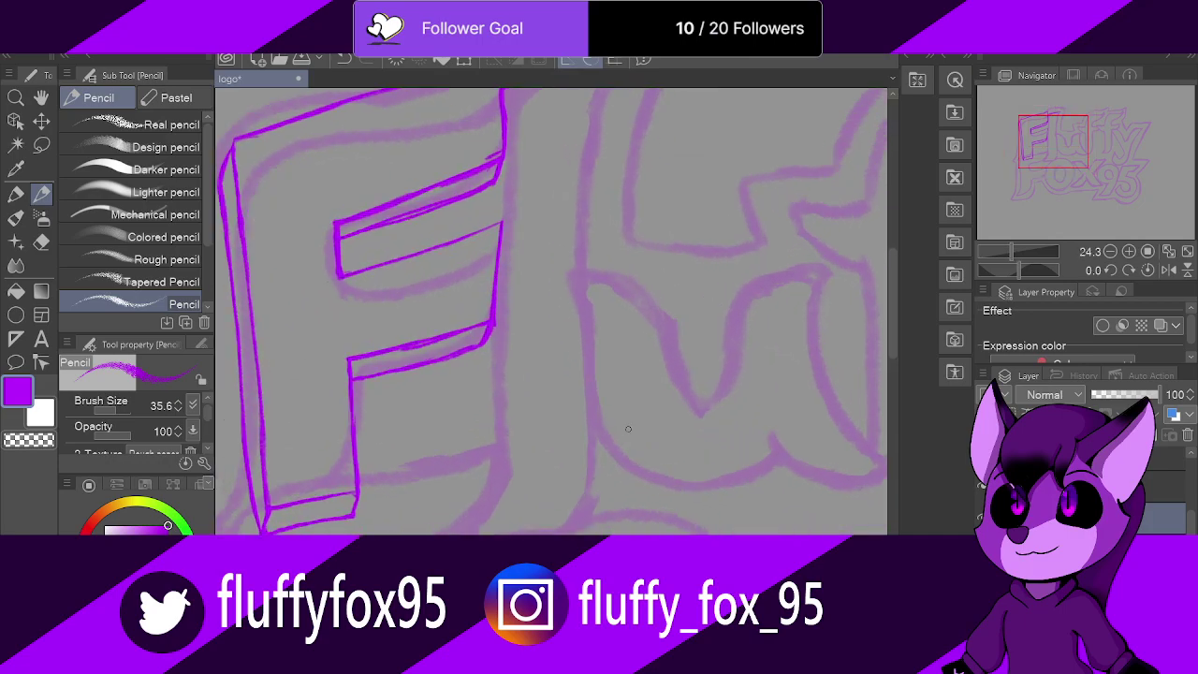
Step: Draw the bottom edge and both long sides of the letter l, closing its front face beside the F
mouse_move(498, 490)
mouse_down()
mouse_move(601, 471)
mouse_move(511, 480)
mouse_move(592, 404)
mouse_up()
drag(598, 461, 593, 423)
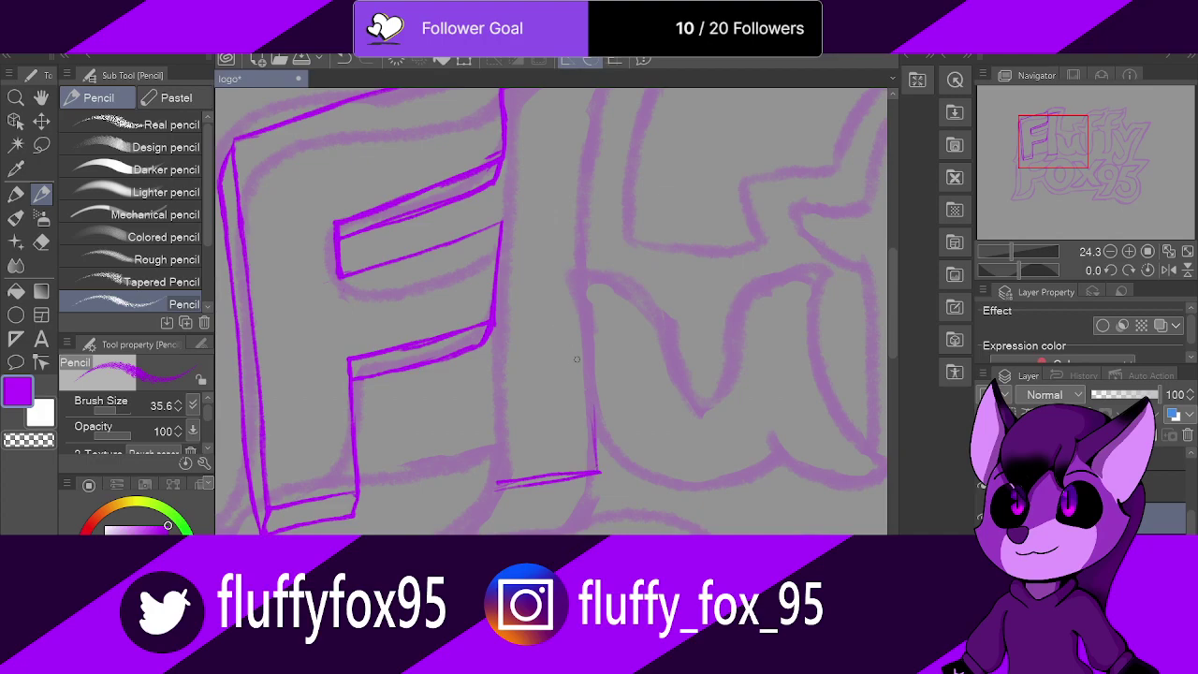
scroll(570, 350, down, 2)
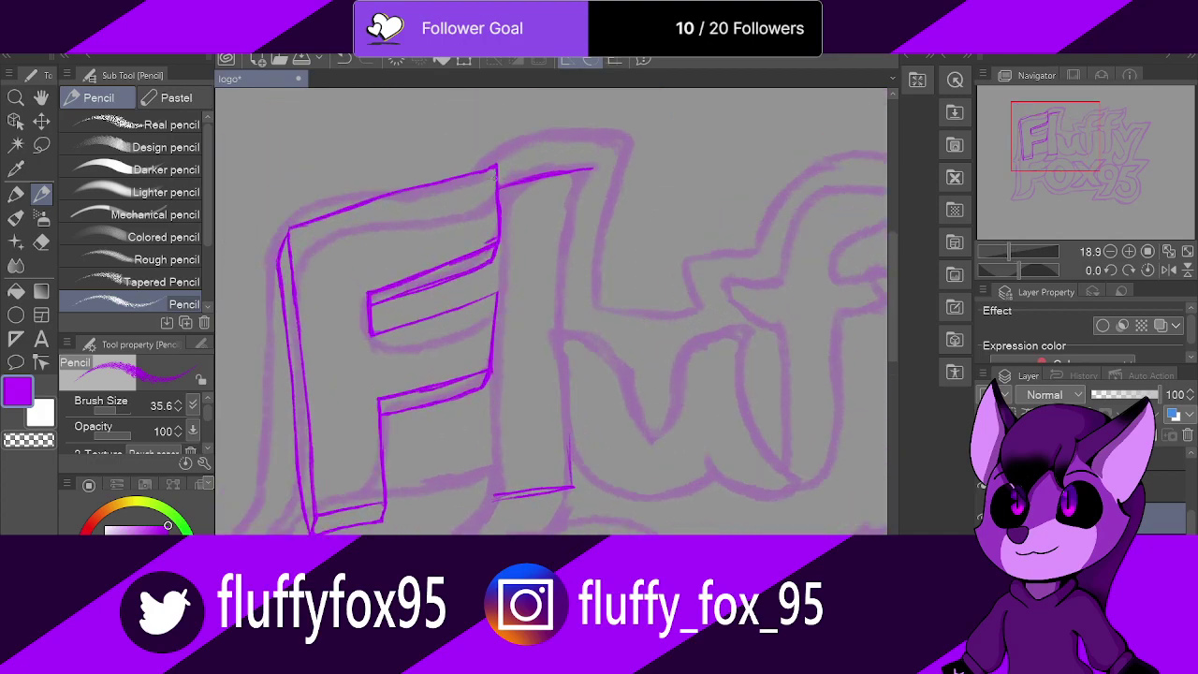
drag(497, 178, 483, 488)
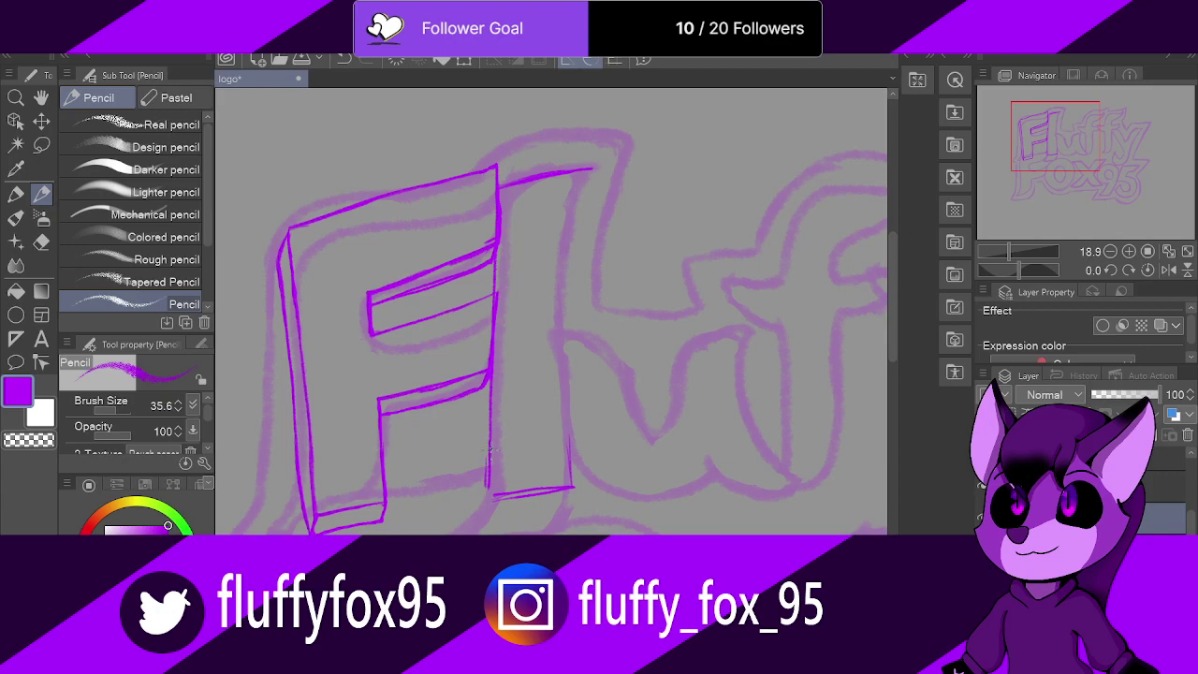
mouse_move(489, 367)
mouse_down()
mouse_move(487, 496)
mouse_move(511, 497)
mouse_move(487, 496)
mouse_up()
mouse_move(570, 482)
mouse_down()
mouse_move(569, 256)
mouse_move(582, 163)
mouse_move(566, 402)
mouse_up()
scroll(562, 412, up, 4)
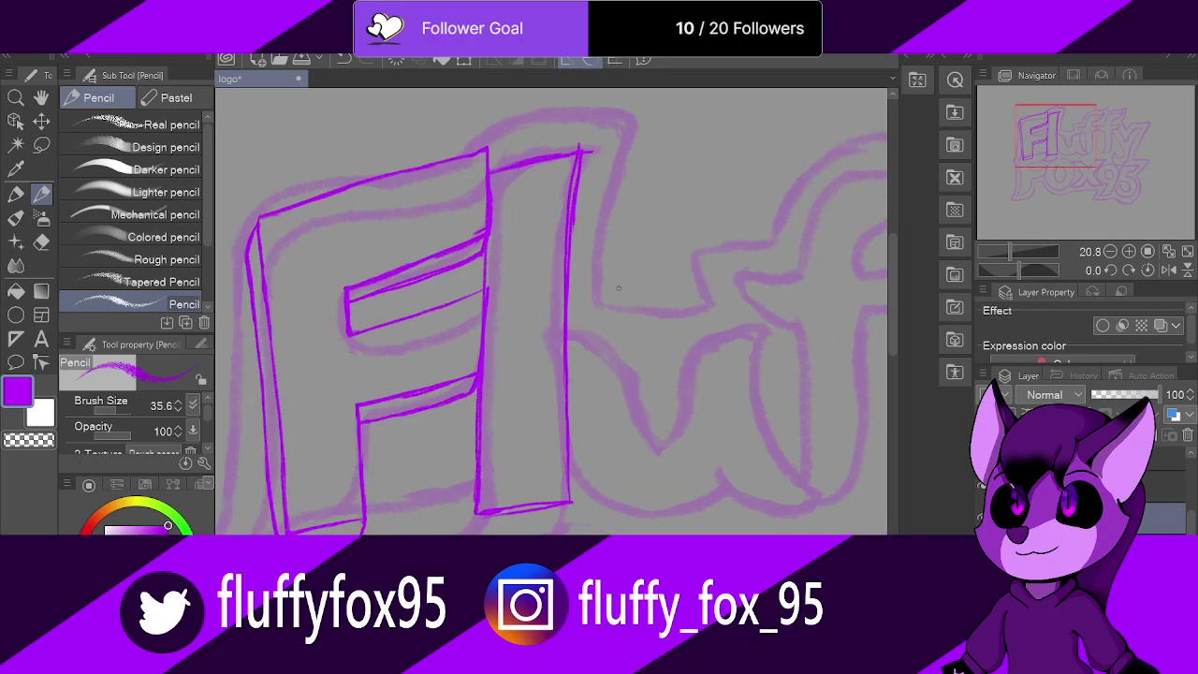
Step: Clean up the doubled line on the l's outer side and the overshooting strokes at its top corner with the kneaded eraser
scroll(544, 435, down, 3)
scroll(530, 150, up, 5)
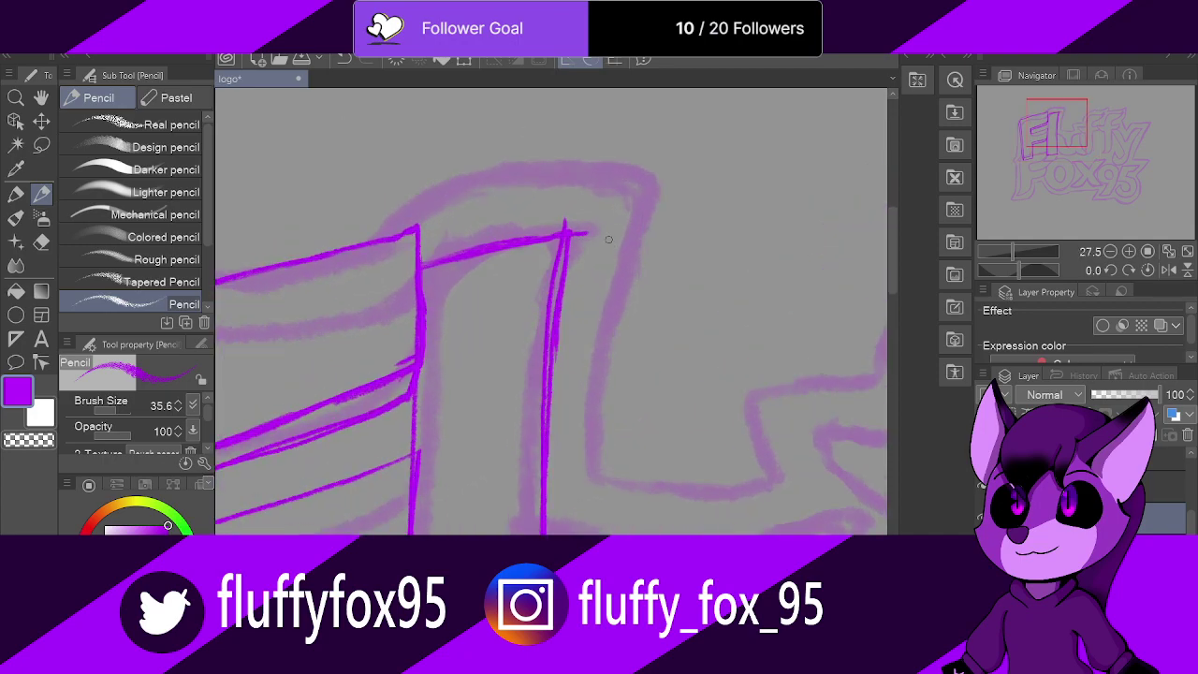
click(42, 243)
drag(561, 244, 545, 412)
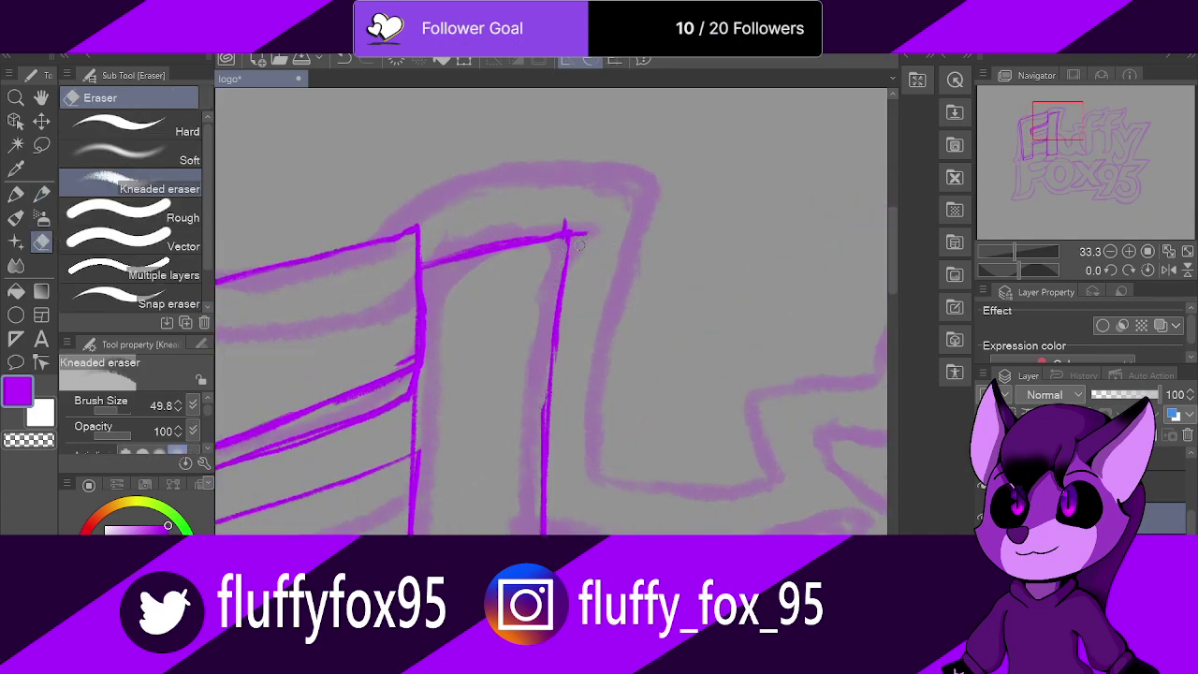
drag(581, 242, 564, 224)
Step: Thin the thick edge shared by the F and the l with the kneaded eraser and redraw it with the Pencil
drag(427, 278, 427, 345)
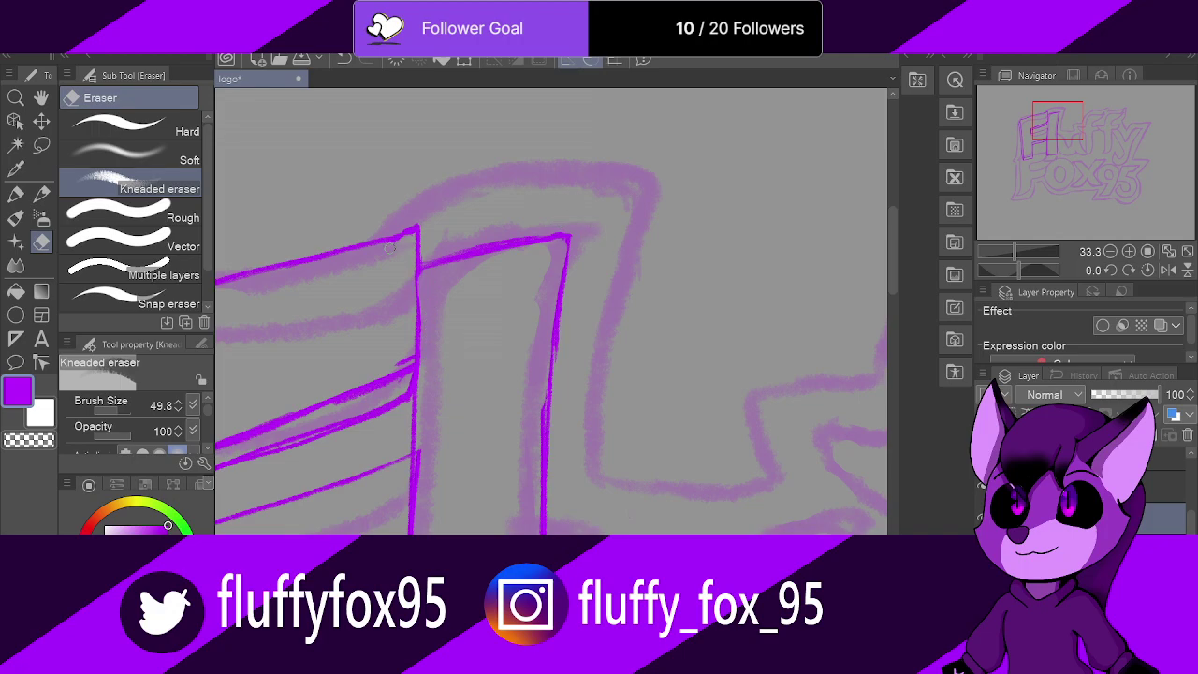
key(p)
mouse_move(423, 265)
mouse_down()
mouse_move(414, 534)
mouse_move(414, 429)
mouse_up()
key(e)
key(p)
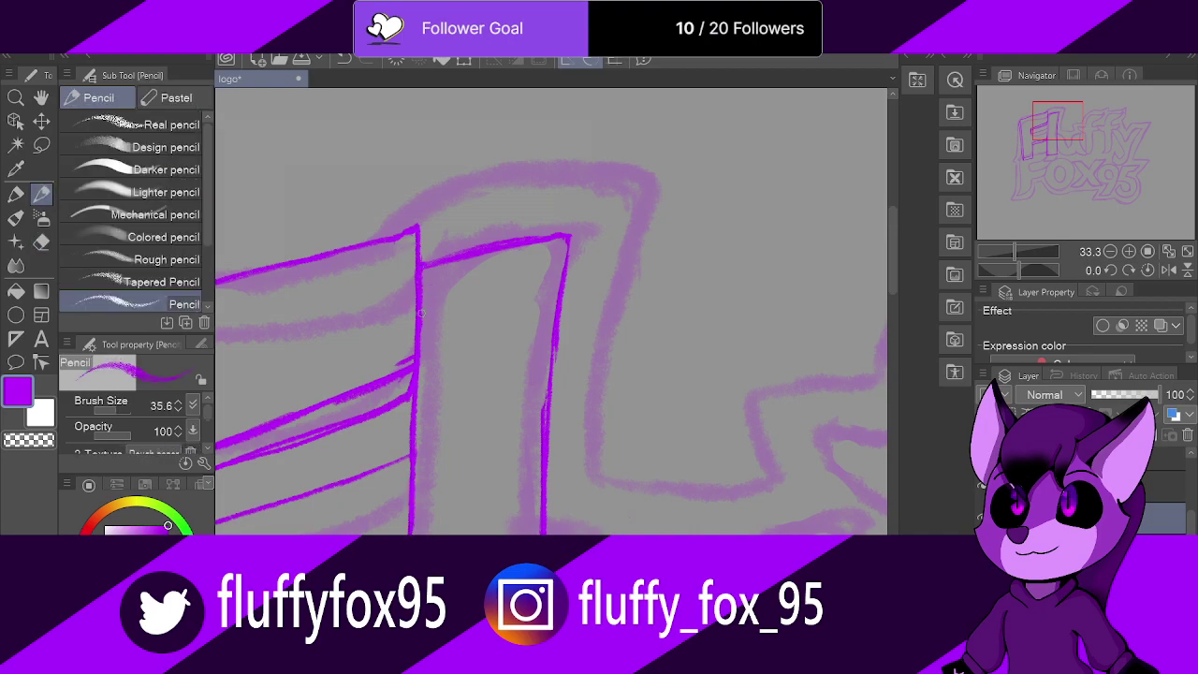
Step: Draw the l's vertical depth edge parallel to its inner side, from the F's middle arm down past the base
scroll(457, 252, down, 4)
scroll(447, 375, up, 2)
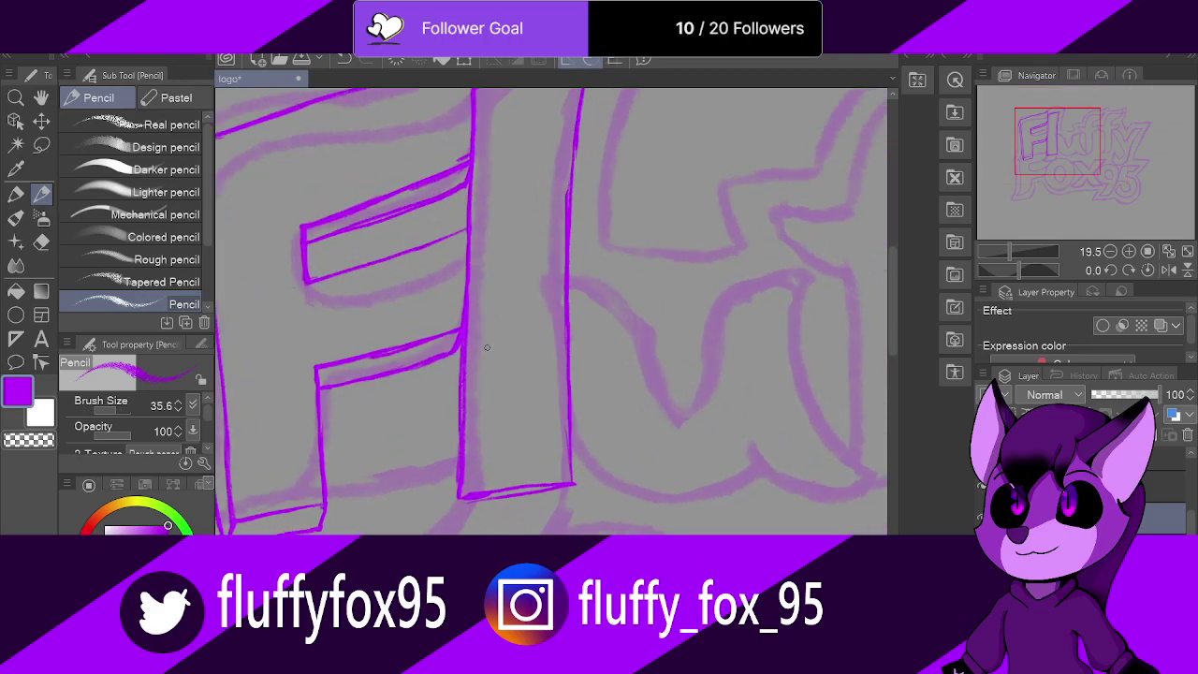
scroll(486, 348, up, 3)
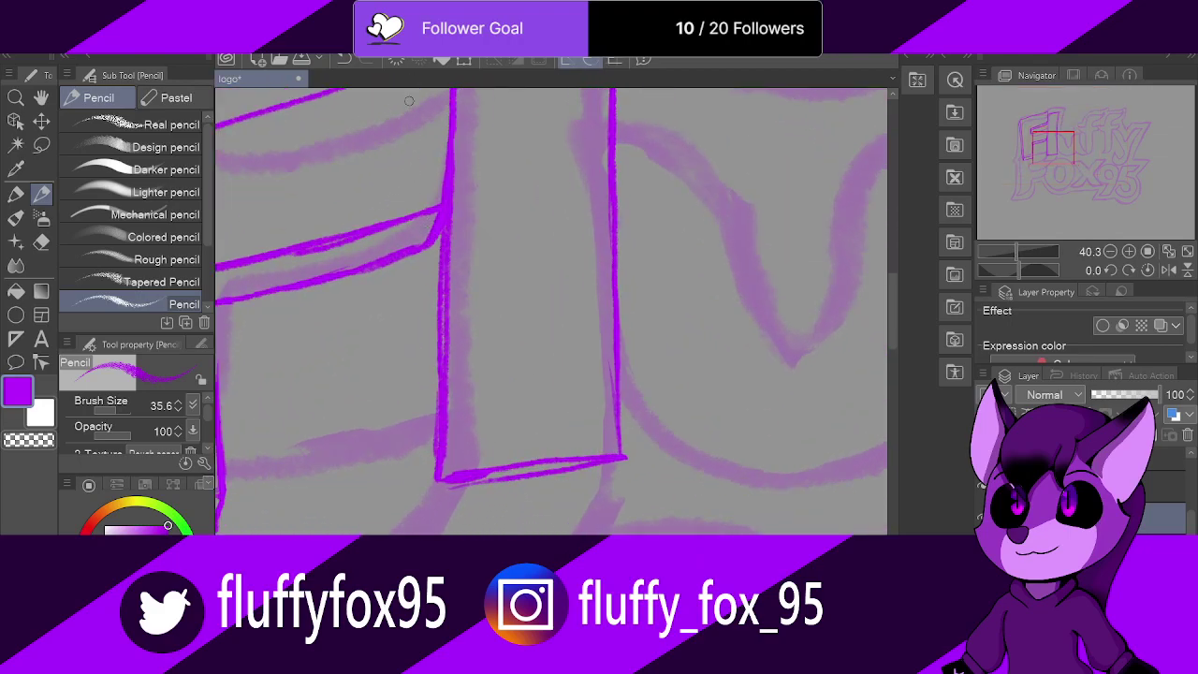
mouse_move(444, 206)
mouse_down()
mouse_move(416, 250)
mouse_move(422, 239)
mouse_move(419, 337)
mouse_up()
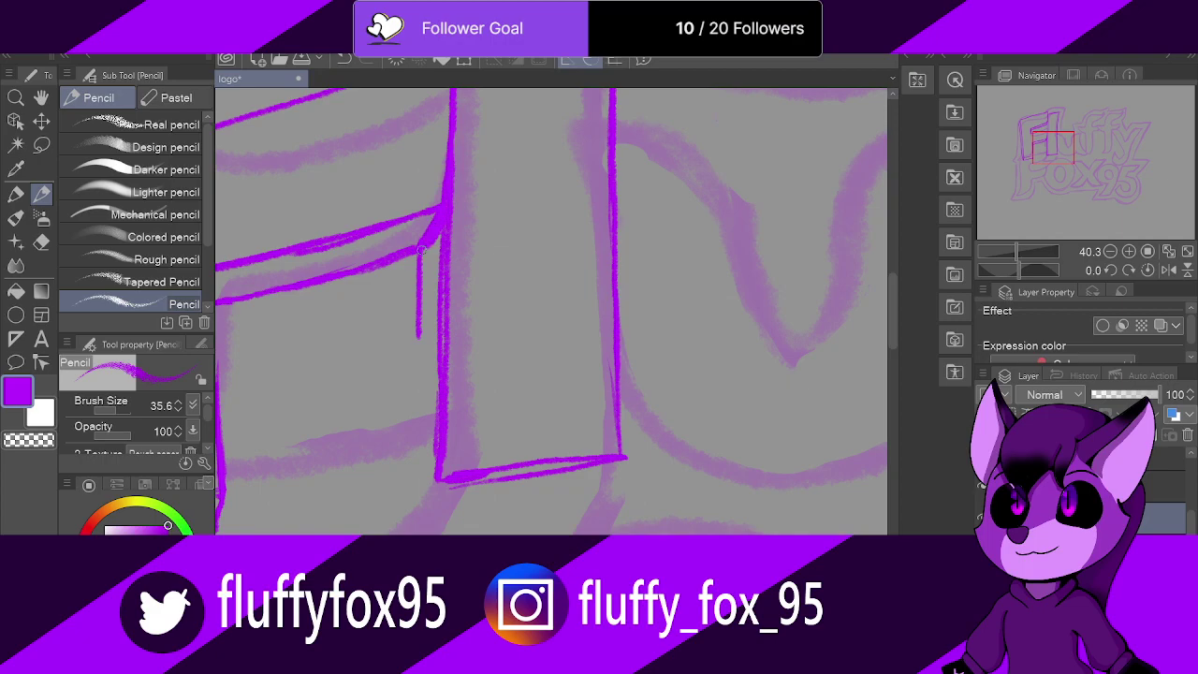
drag(421, 248, 424, 404)
drag(420, 281, 418, 504)
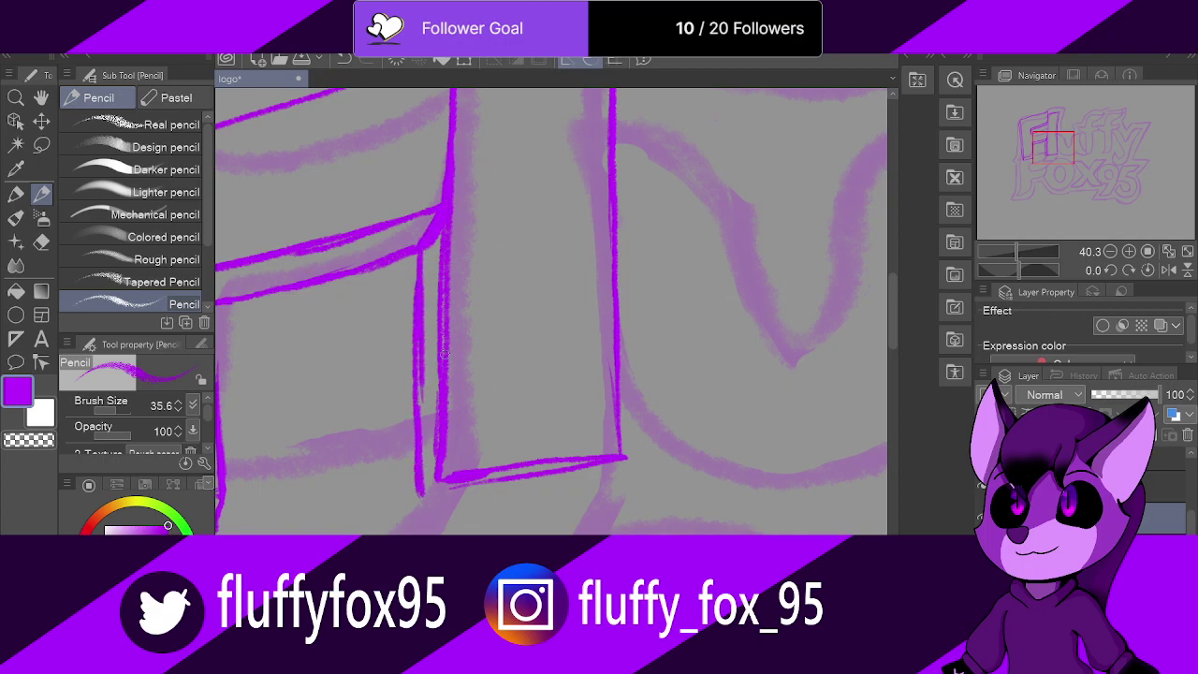
drag(417, 283, 420, 511)
Step: Connect the l's lower corners to the depth outline with short slanted strokes and draw the depth edge beneath its base
drag(438, 476, 420, 505)
drag(603, 479, 621, 458)
drag(418, 505, 520, 496)
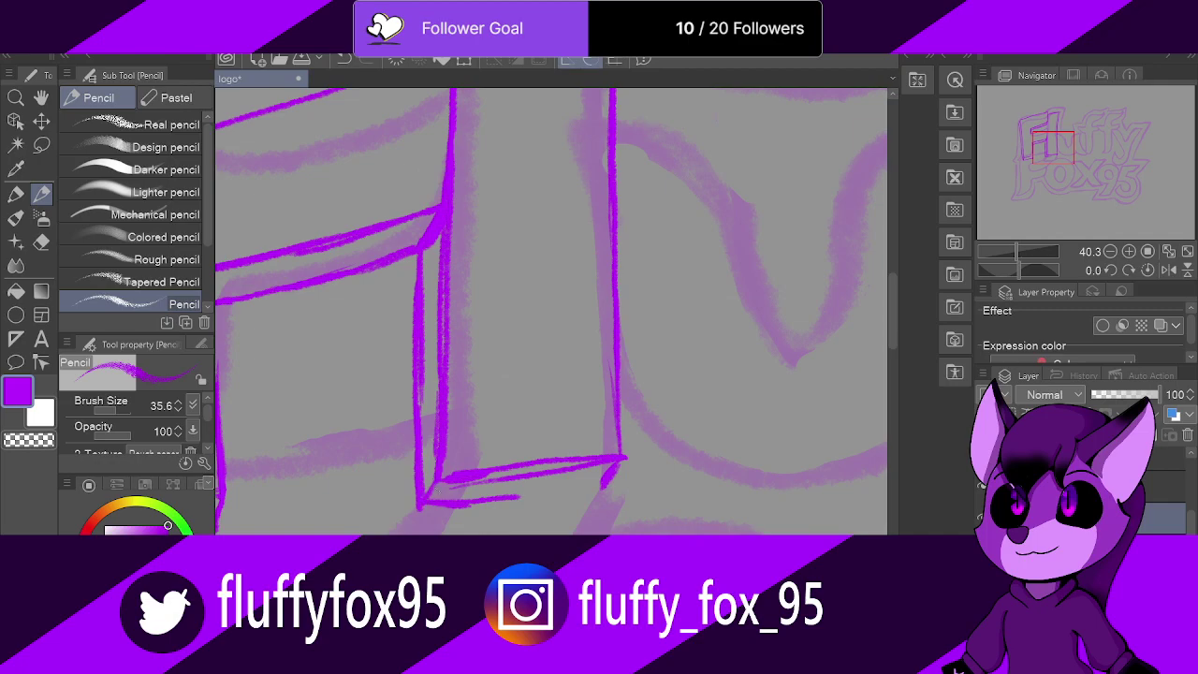
drag(440, 479, 420, 511)
drag(421, 508, 468, 504)
drag(606, 482, 423, 510)
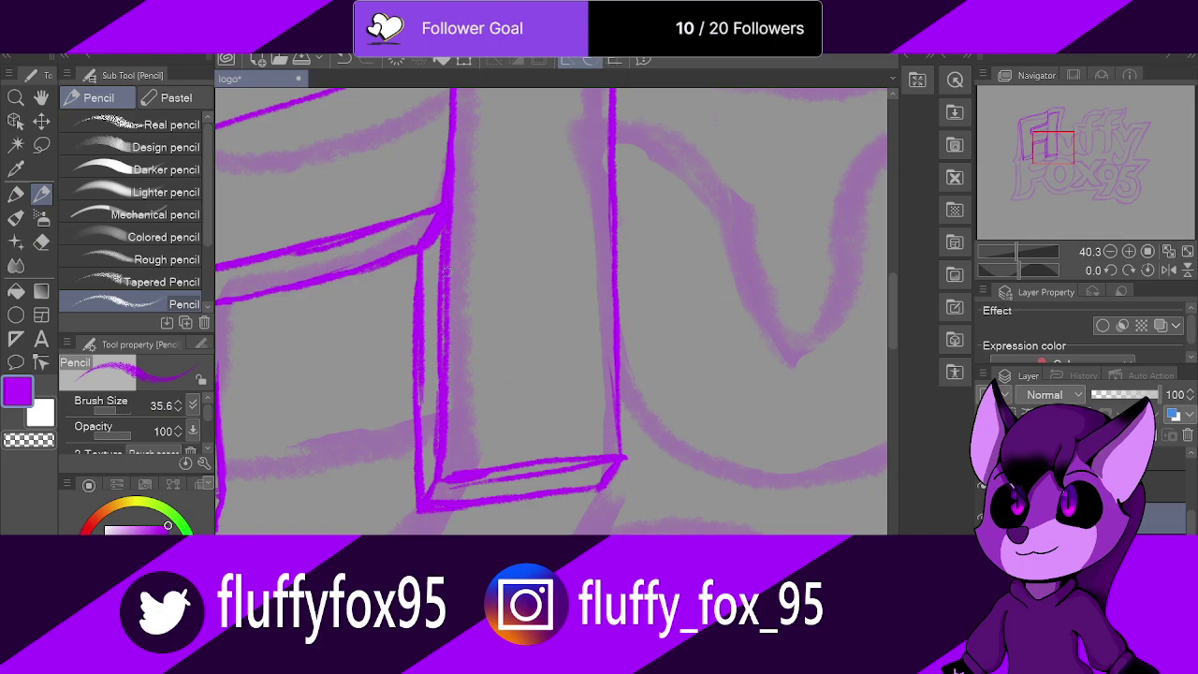
Step: Thin the slanted corner line where the l's depth meets the F's middle arm, adjusting the kneaded eraser's size up to 30.1
click(41, 241)
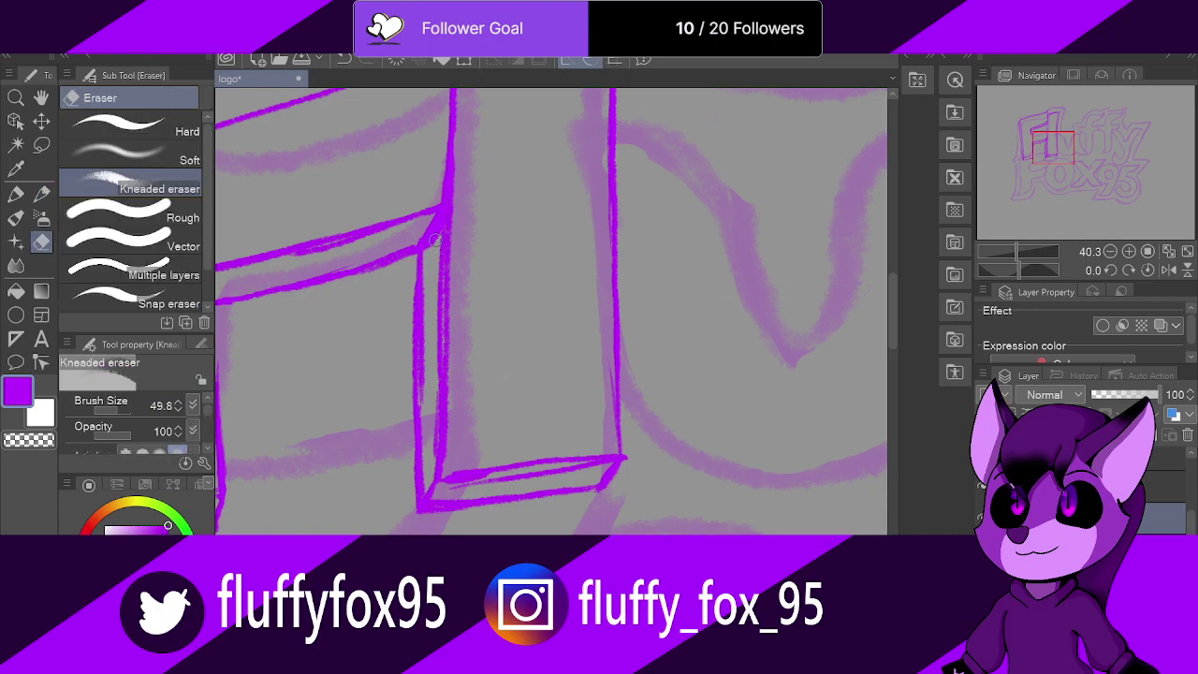
click(109, 411)
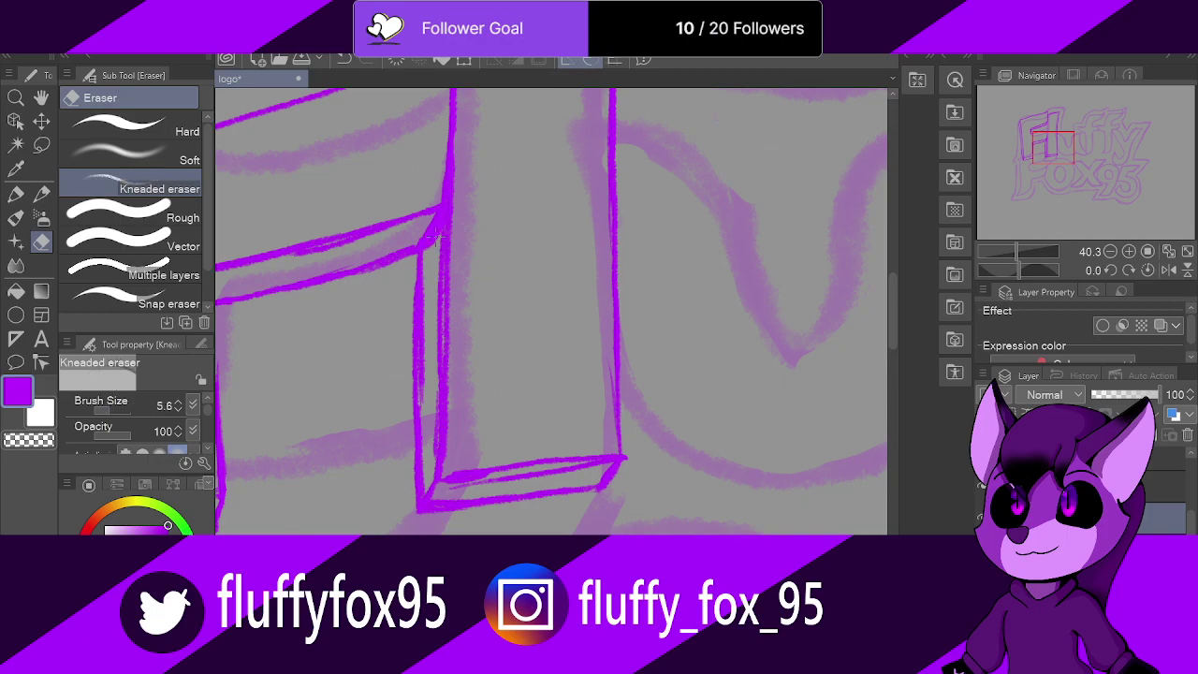
drag(441, 223, 433, 242)
click(112, 409)
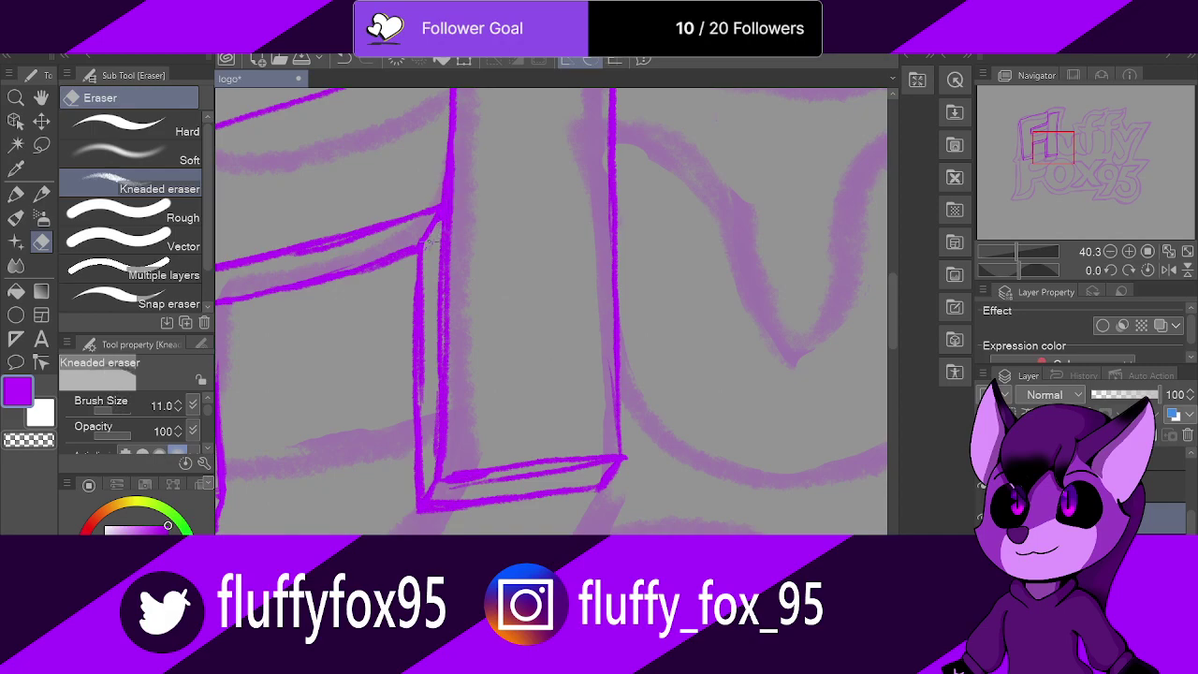
click(122, 410)
mouse_move(440, 225)
mouse_down()
mouse_move(435, 467)
mouse_move(425, 243)
mouse_up()
scroll(431, 249, down, 2)
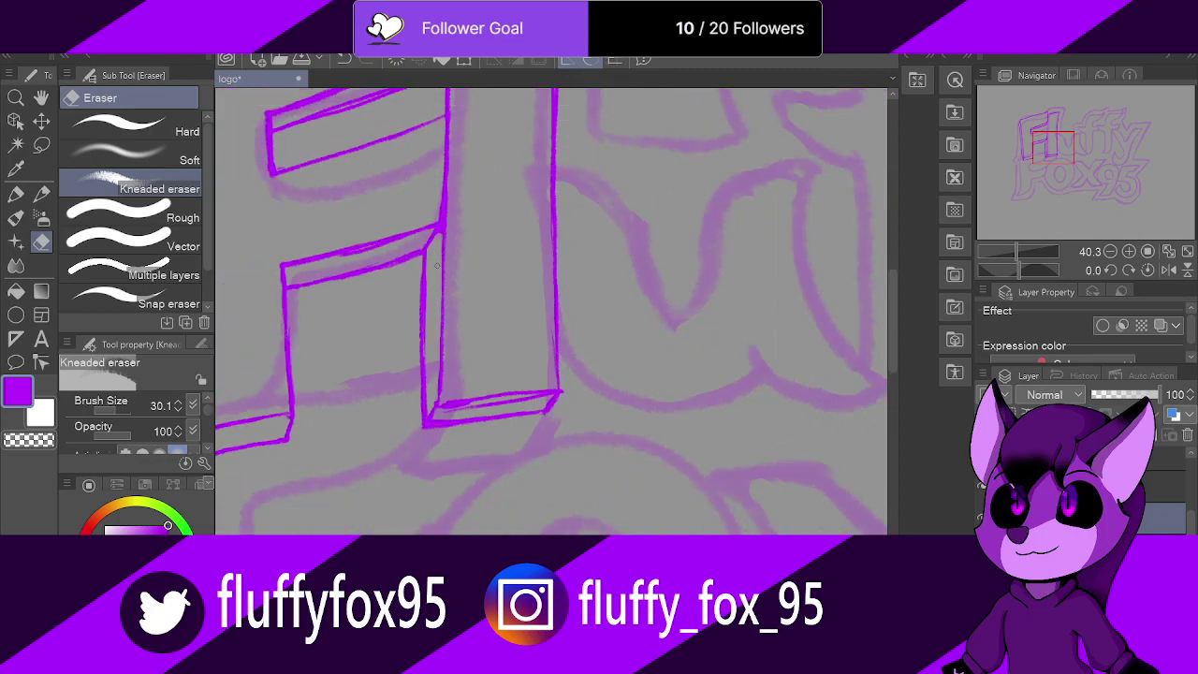
Step: Draw a short vertical depth line in the gap between the F's two arms, parallel to the l's side
scroll(445, 264, down, 2)
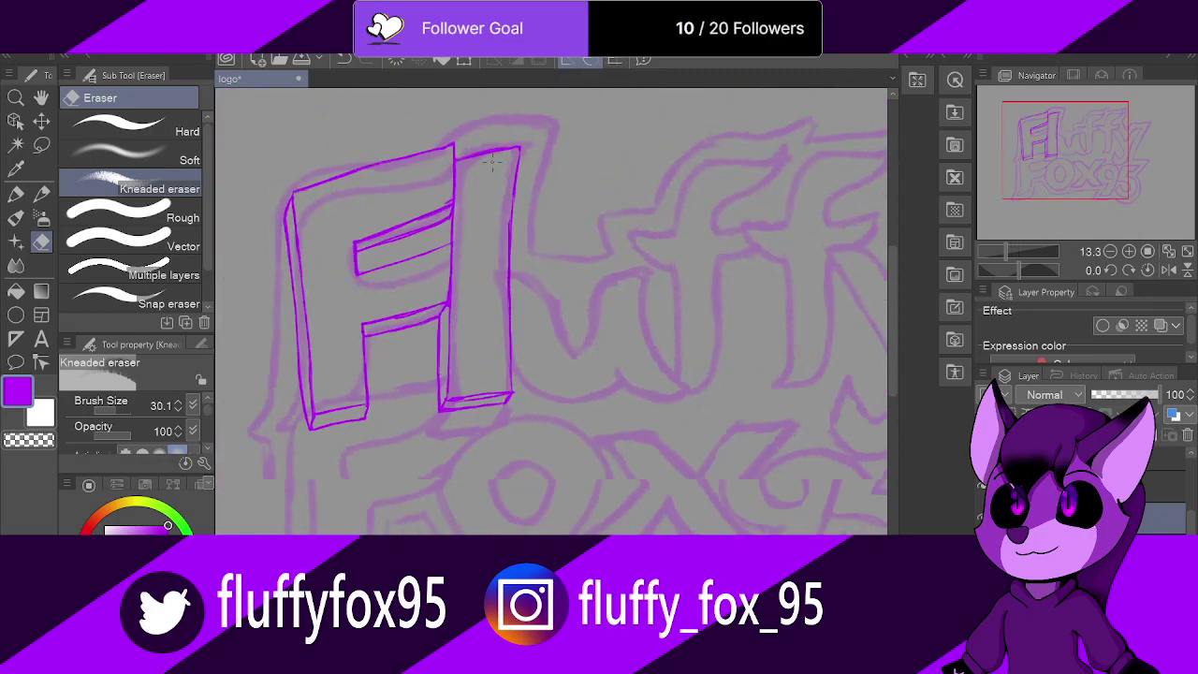
scroll(409, 178, up, 4)
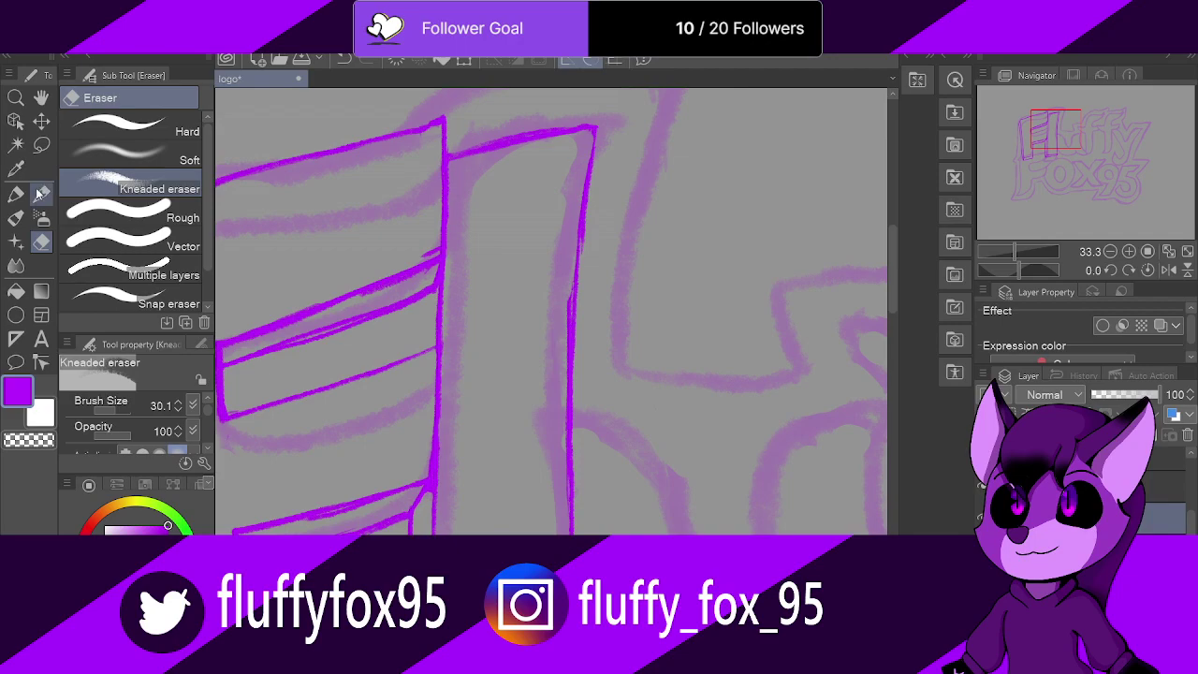
key(p)
mouse_move(408, 357)
mouse_down()
mouse_move(406, 299)
mouse_move(409, 354)
mouse_up()
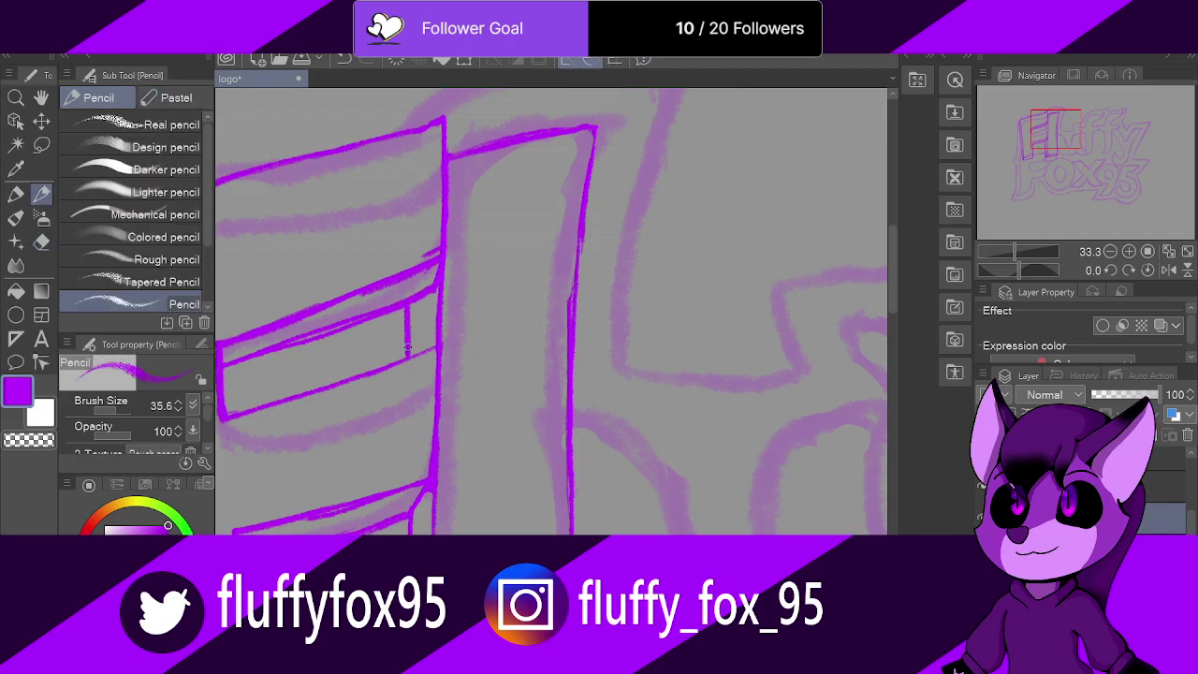
drag(407, 309, 407, 346)
Step: Redraw the bottom edge of the l's front face slightly higher and erase the old doubled lines beneath it
scroll(403, 327, down, 5)
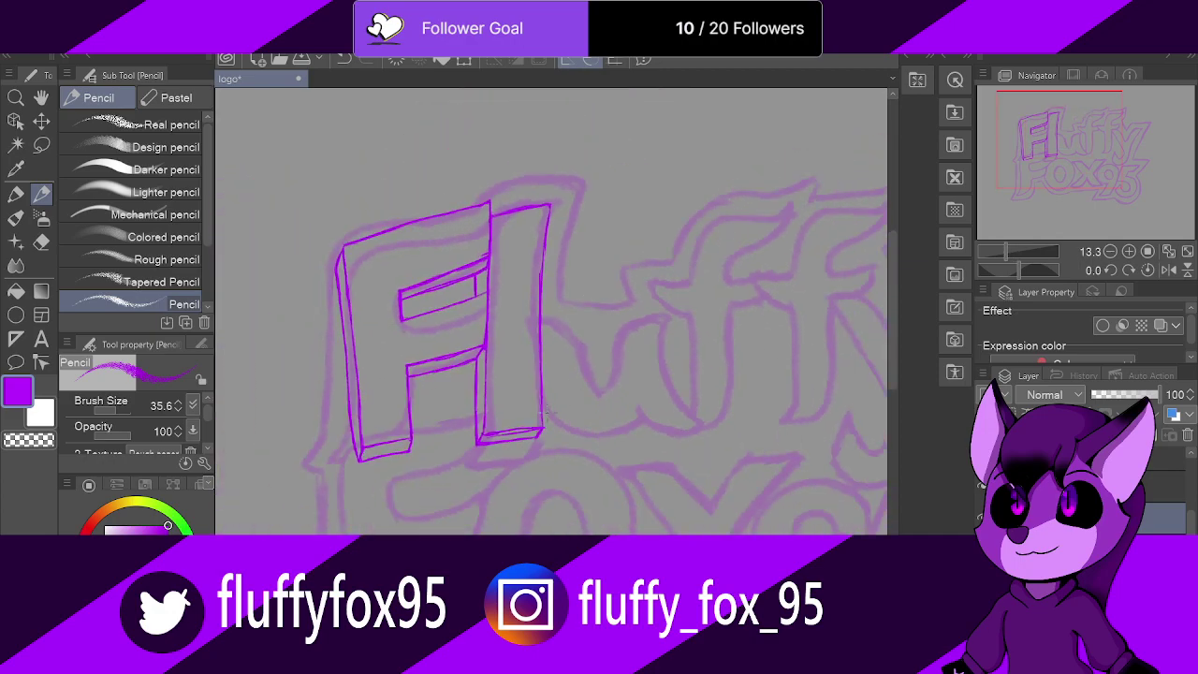
scroll(545, 412, up, 5)
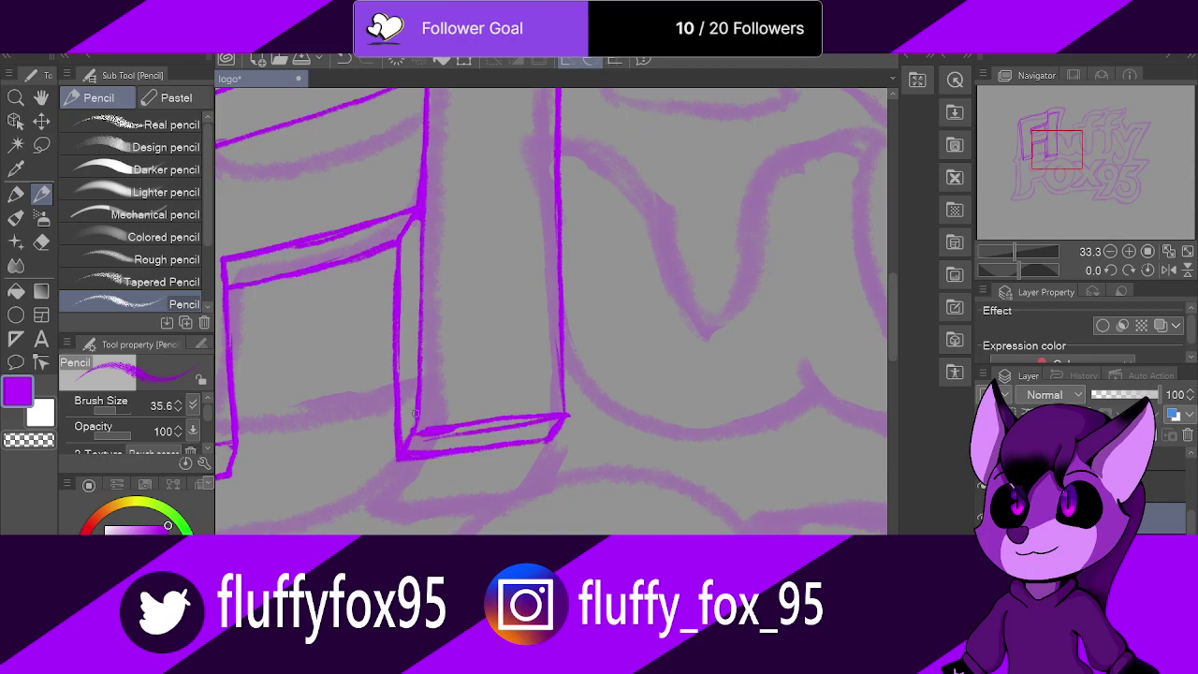
drag(415, 413, 561, 413)
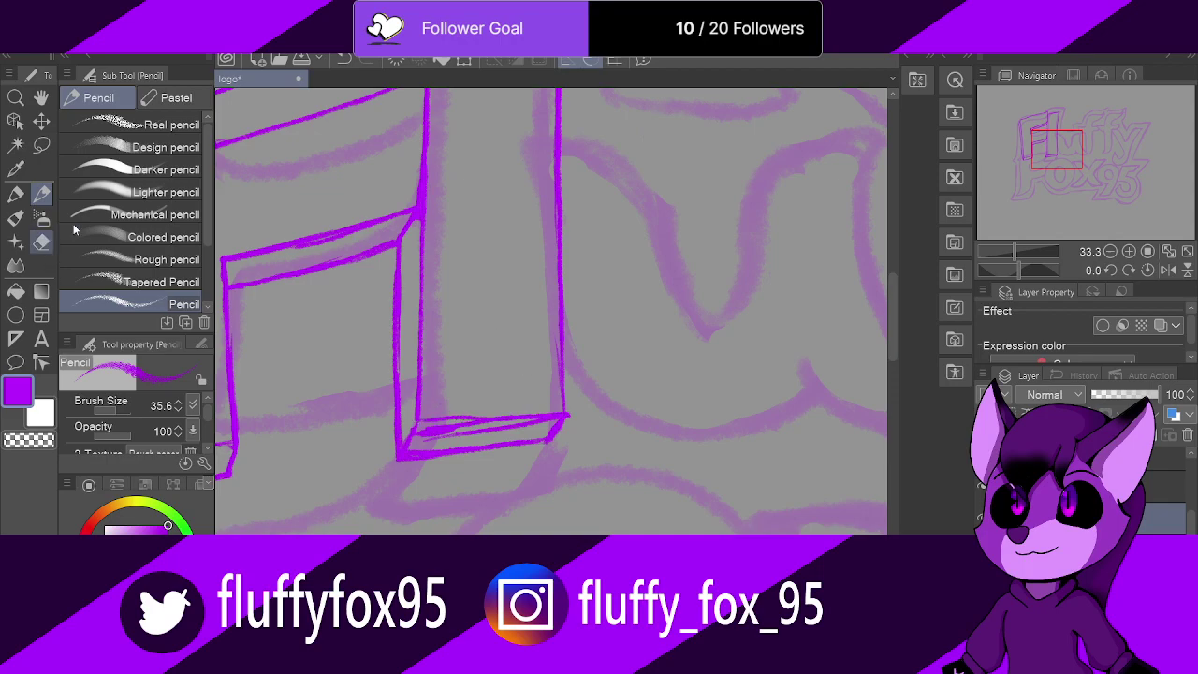
click(42, 242)
mouse_move(433, 430)
mouse_down()
mouse_move(443, 428)
mouse_move(523, 433)
mouse_move(489, 430)
mouse_move(551, 421)
mouse_move(428, 448)
mouse_up()
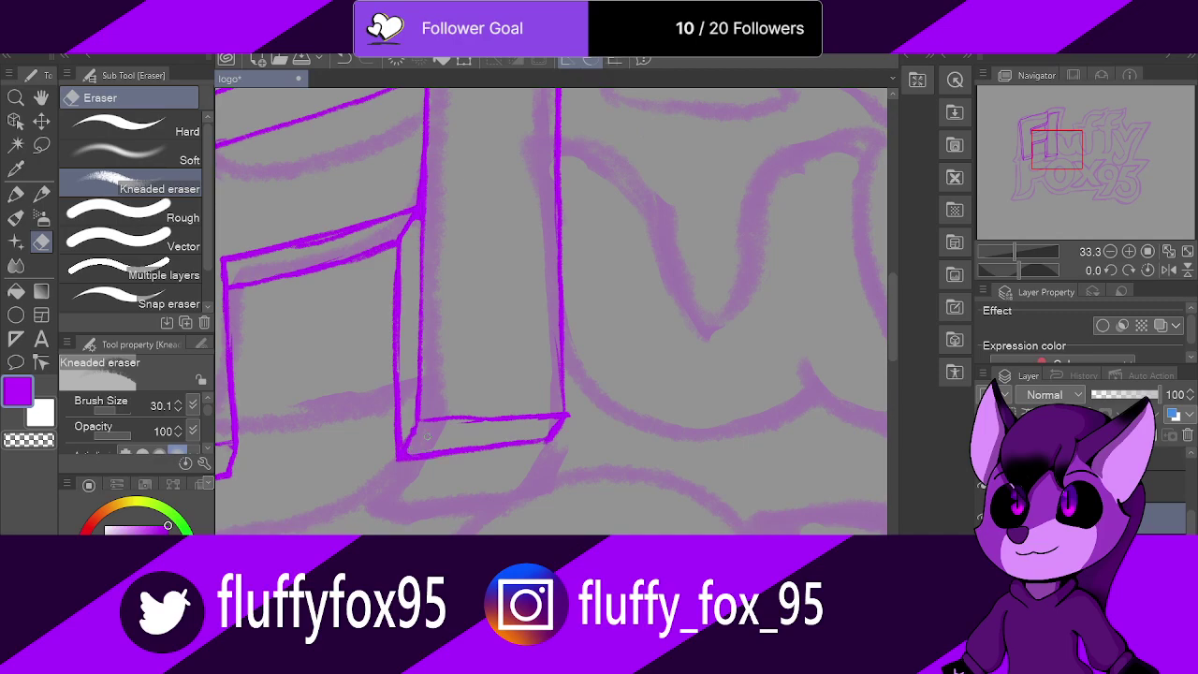
Step: Draw the rounded outer bowl of the letter u with the Pencil, from the l's outer side up to the opposite stem
scroll(410, 401, down, 6)
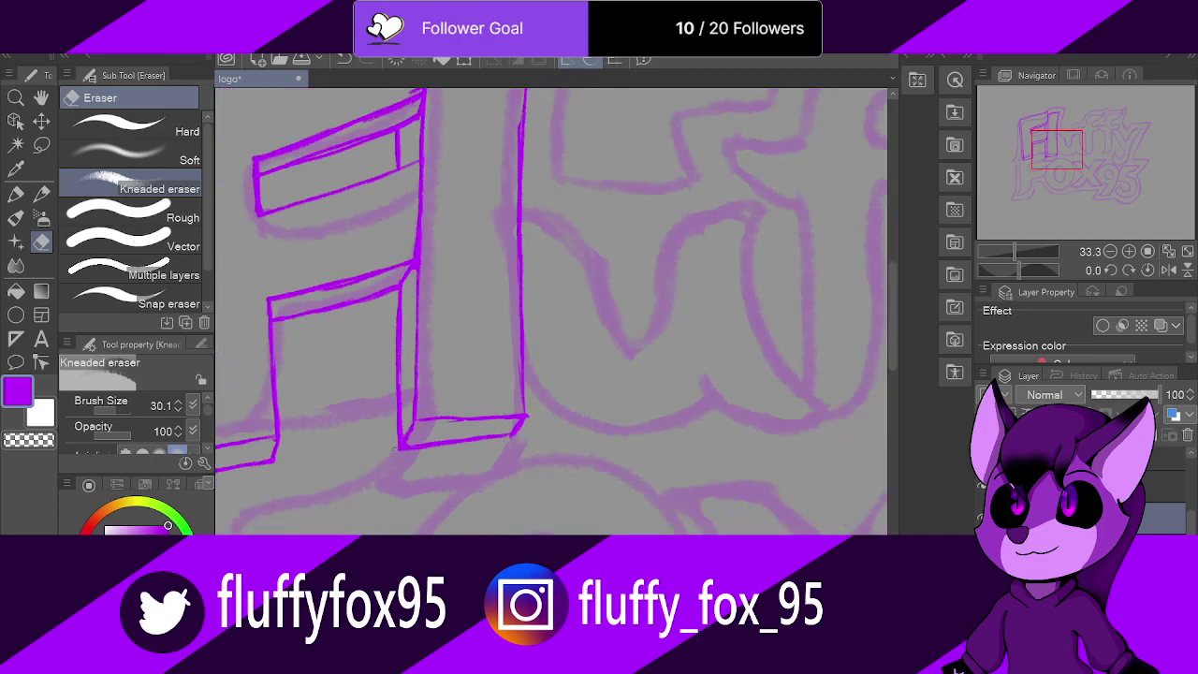
scroll(550, 424, up, 4)
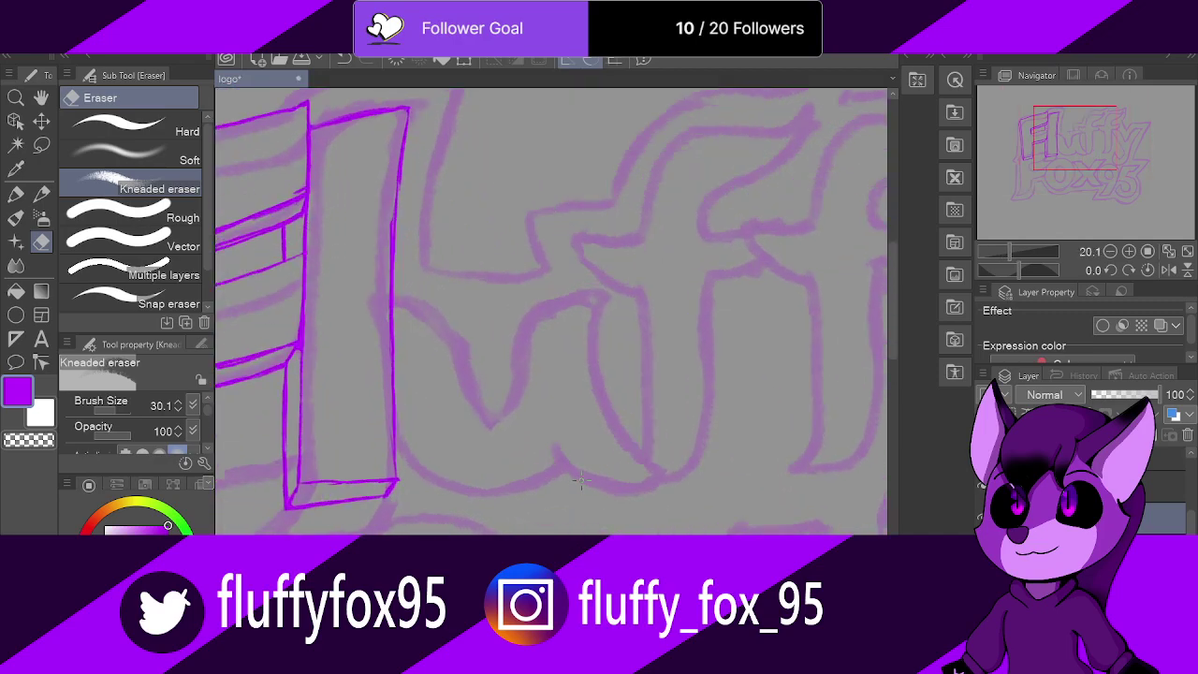
click(41, 192)
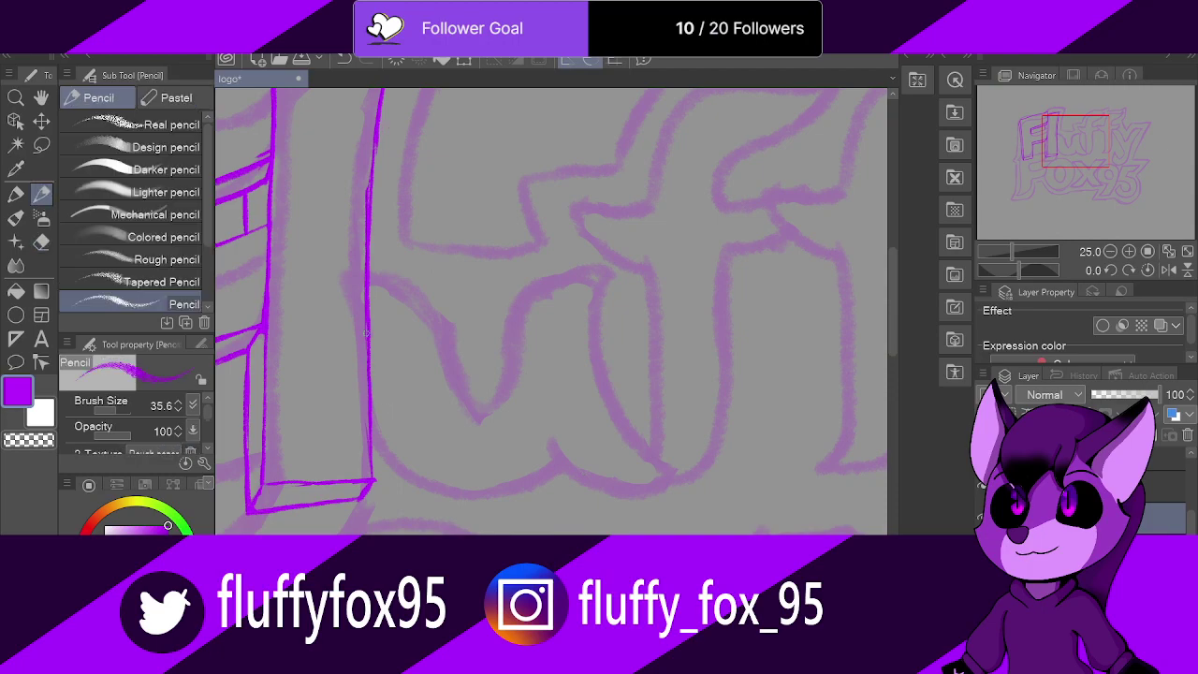
mouse_move(369, 384)
mouse_down()
mouse_move(387, 422)
mouse_move(380, 442)
mouse_move(449, 491)
mouse_move(571, 387)
mouse_up()
mouse_move(571, 336)
mouse_down()
mouse_move(563, 441)
mouse_move(525, 482)
mouse_move(467, 492)
mouse_move(419, 473)
mouse_move(379, 425)
mouse_move(372, 353)
mouse_move(386, 454)
mouse_up()
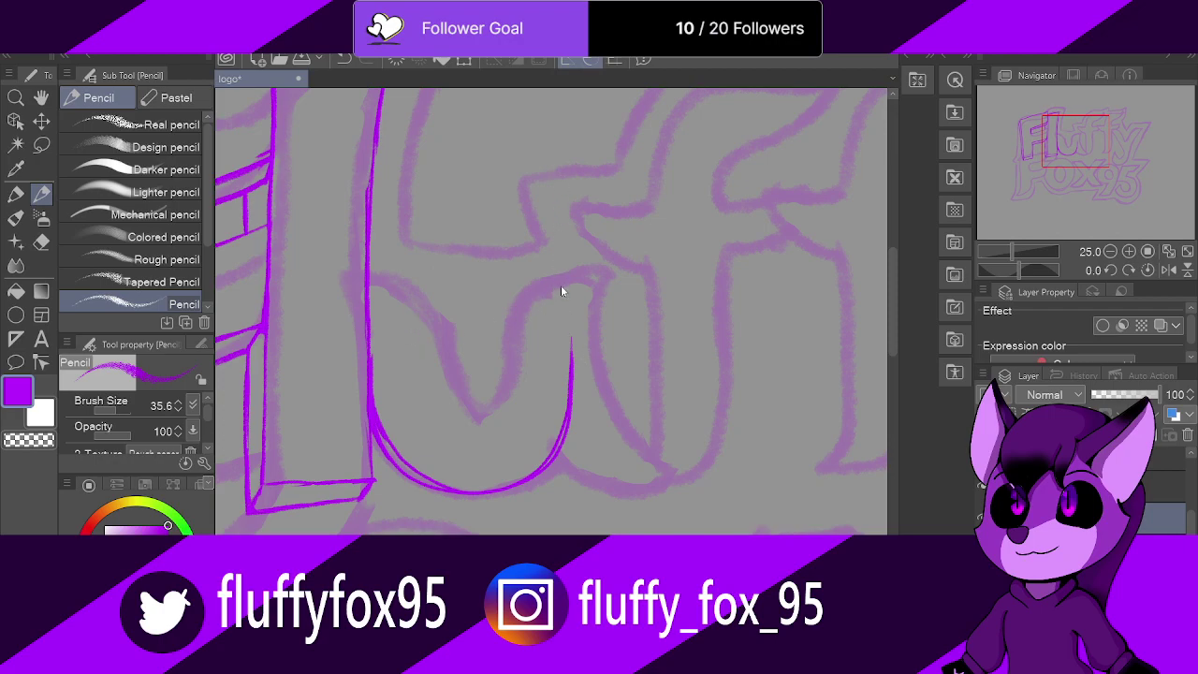
mouse_move(572, 337)
mouse_down()
mouse_move(569, 427)
mouse_move(548, 467)
mouse_up()
Step: Draw a straight top edge across the u, its outer side, and a small rounded tail at the lower corner
mouse_move(369, 274)
mouse_down()
mouse_move(612, 265)
mouse_move(573, 274)
mouse_move(584, 268)
mouse_move(587, 487)
mouse_up()
drag(572, 401, 595, 470)
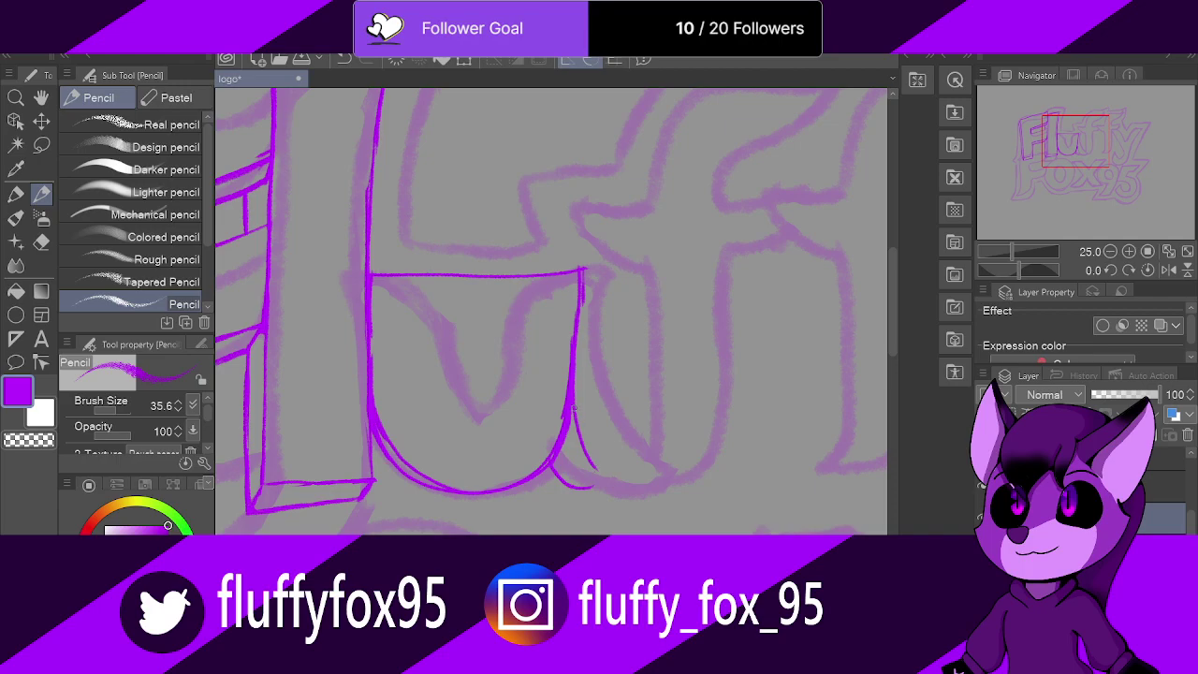
mouse_move(575, 408)
mouse_down()
mouse_move(599, 483)
mouse_move(592, 496)
mouse_move(553, 473)
mouse_move(572, 496)
mouse_move(571, 482)
mouse_move(606, 474)
mouse_move(574, 421)
mouse_up()
mouse_move(603, 483)
mouse_down()
mouse_move(575, 501)
mouse_move(603, 482)
mouse_move(594, 499)
mouse_move(609, 468)
mouse_move(604, 482)
mouse_move(566, 409)
mouse_up()
Step: Erase the extra inner stroke along the u's outer stem and the overlapping lines inside its tail
key(e)
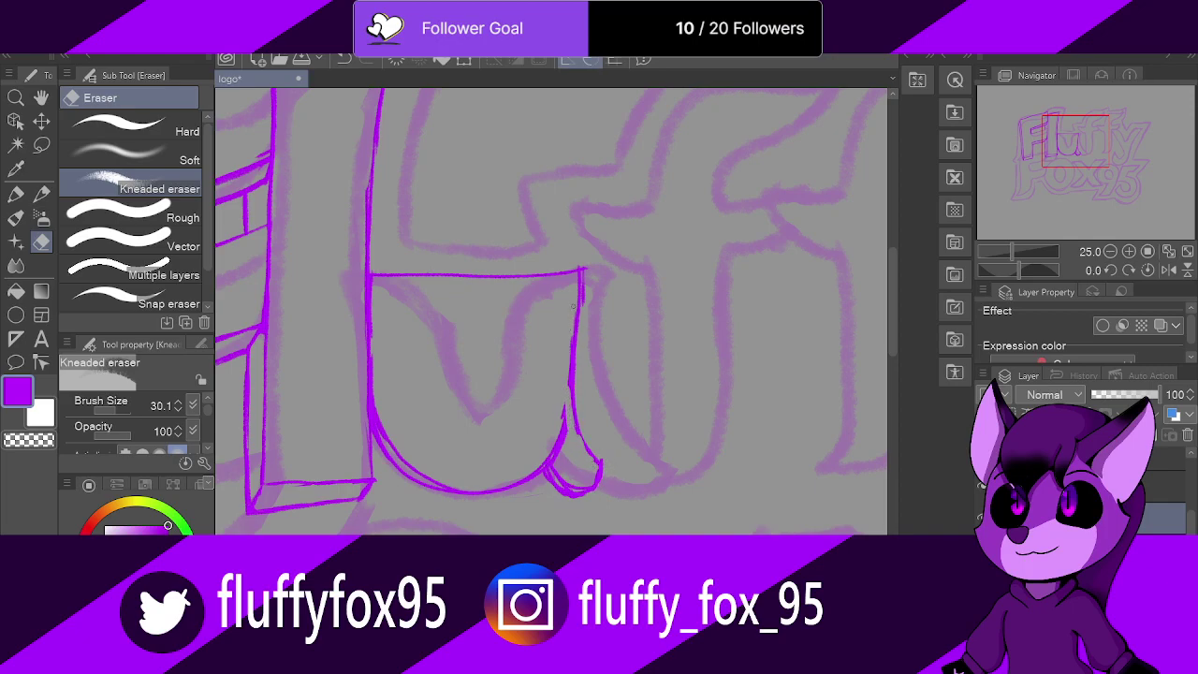
mouse_move(574, 307)
mouse_down()
mouse_move(578, 448)
mouse_move(570, 423)
mouse_move(562, 479)
mouse_move(551, 465)
mouse_move(563, 411)
mouse_up()
drag(552, 471, 584, 486)
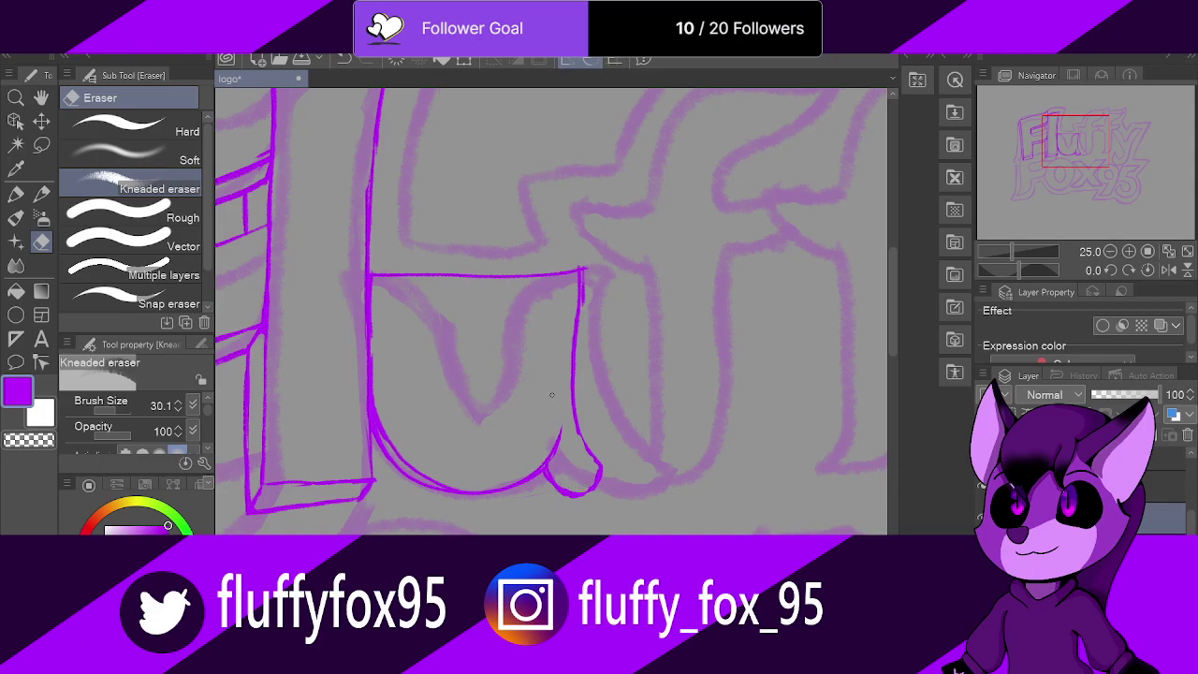
Step: Draw the u's inner curve with the Pencil, then erase the top line across its opening and the doubled strokes
click(41, 193)
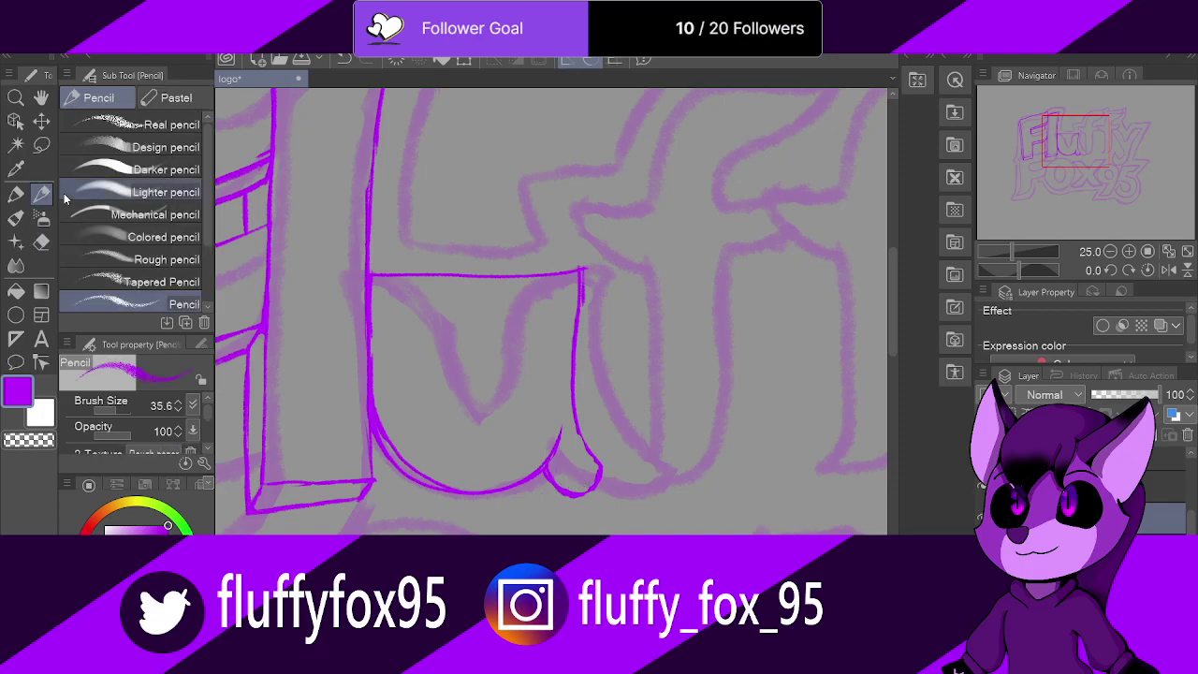
mouse_move(434, 271)
mouse_down()
mouse_move(461, 389)
mouse_move(513, 349)
mouse_move(530, 264)
mouse_up()
mouse_move(435, 274)
mouse_down()
mouse_move(444, 351)
mouse_move(473, 403)
mouse_up()
key(ctrl+z)
mouse_move(434, 273)
mouse_down()
mouse_move(459, 397)
mouse_move(508, 379)
mouse_move(530, 281)
mouse_move(519, 364)
mouse_move(490, 399)
mouse_move(453, 382)
mouse_up()
key(e)
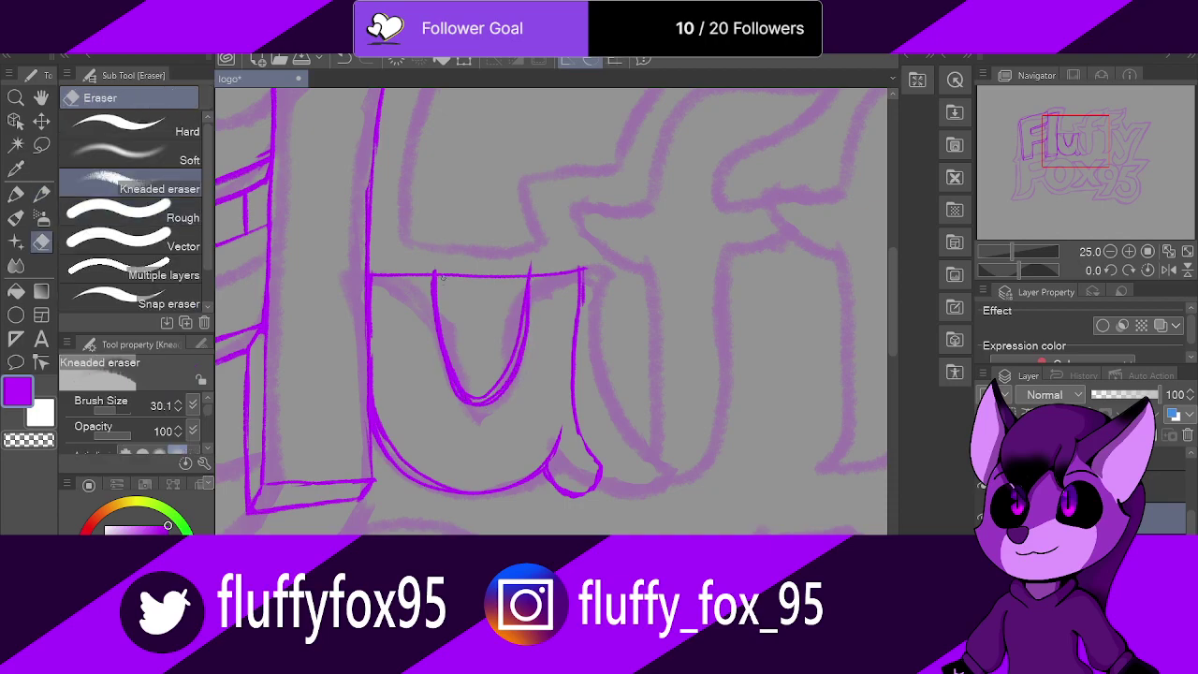
mouse_move(438, 273)
mouse_down()
mouse_move(530, 262)
mouse_move(527, 274)
mouse_move(464, 277)
mouse_move(529, 268)
mouse_move(536, 286)
mouse_move(503, 388)
mouse_move(464, 398)
mouse_move(435, 323)
mouse_up()
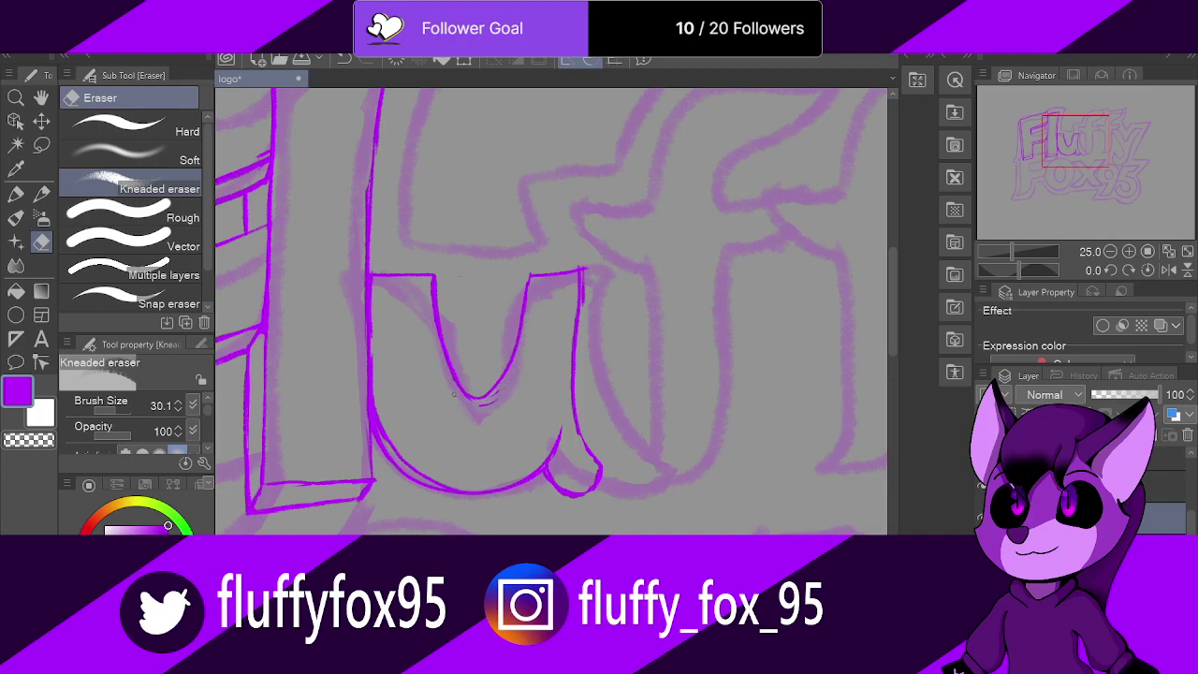
Step: Erase the doubled strokes along the u's inner curve, outer top corner and lower bowl
drag(493, 400, 479, 403)
drag(583, 303, 582, 269)
mouse_move(382, 424)
mouse_down()
mouse_move(391, 447)
mouse_move(379, 417)
mouse_move(440, 481)
mouse_up()
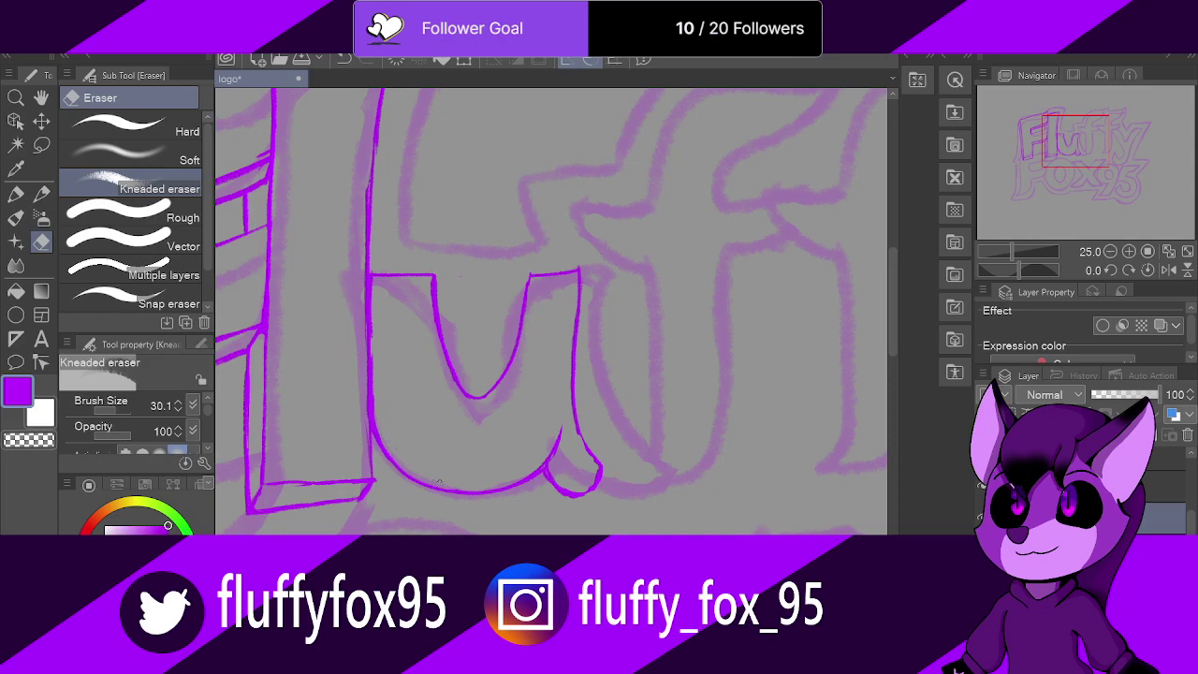
Step: Draw an inner line down the u's stem beside the l and a curved depth edge beneath its bowl with the Pencil
click(41, 193)
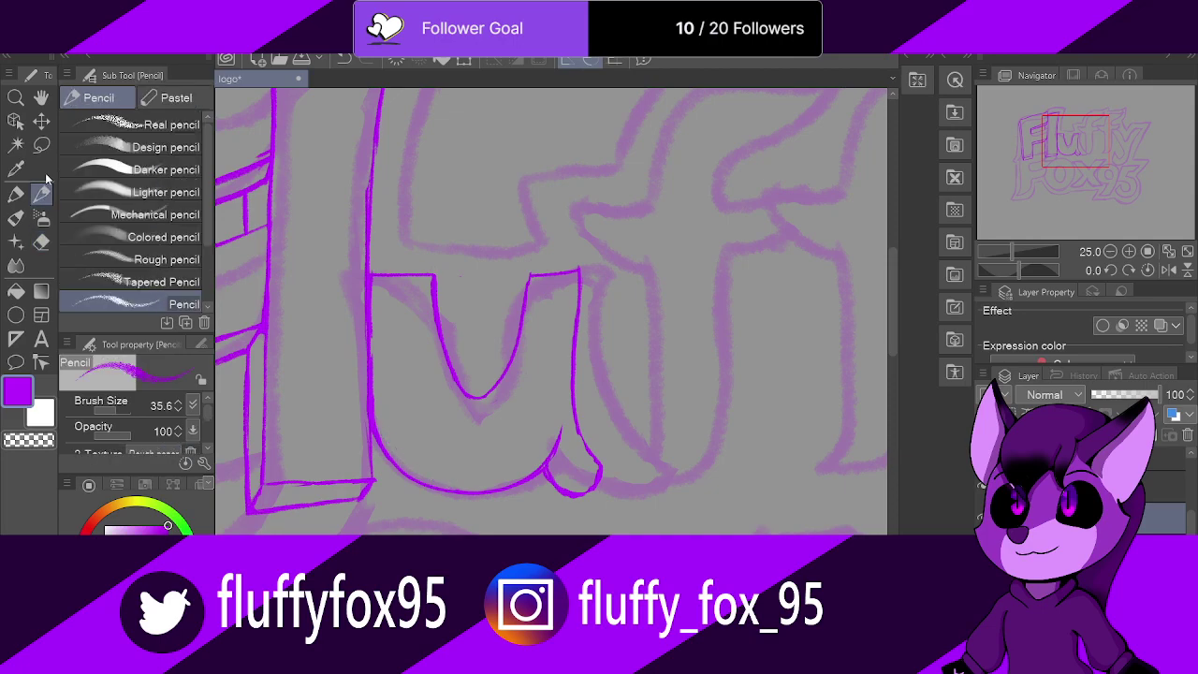
drag(379, 277, 390, 449)
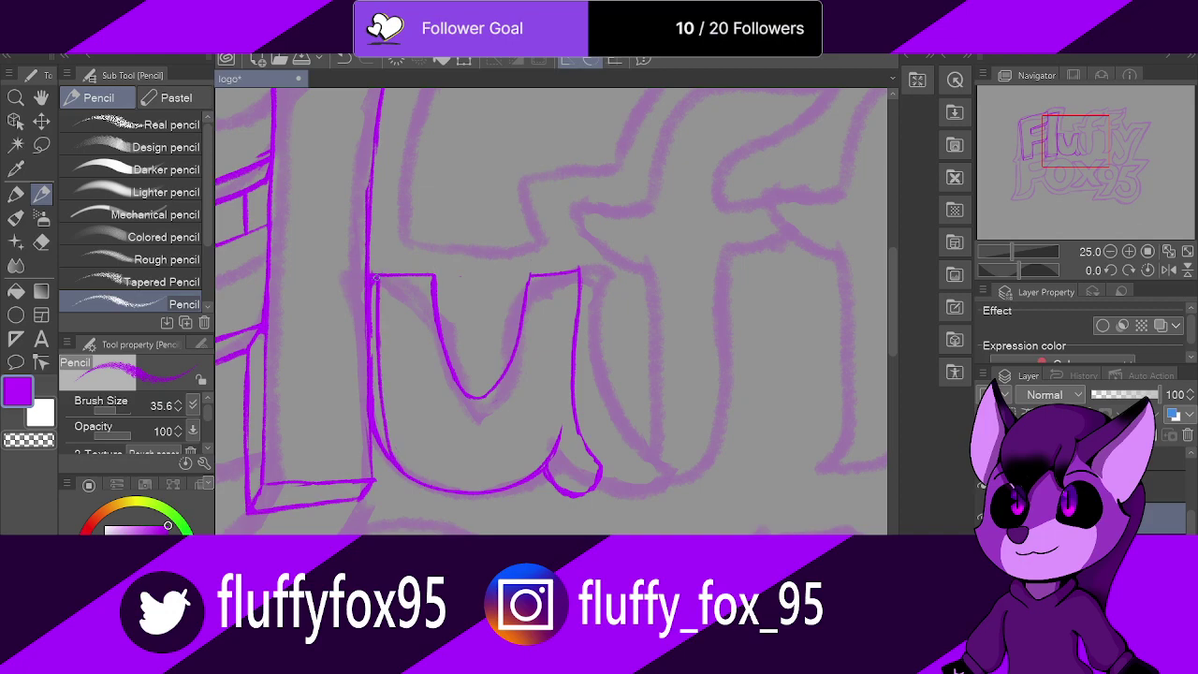
drag(544, 471, 535, 496)
drag(370, 453, 395, 496)
mouse_move(369, 454)
mouse_down()
mouse_move(418, 512)
mouse_move(479, 519)
mouse_move(541, 481)
mouse_move(553, 449)
mouse_move(520, 509)
mouse_move(467, 523)
mouse_move(372, 461)
mouse_move(395, 495)
mouse_move(419, 510)
mouse_up()
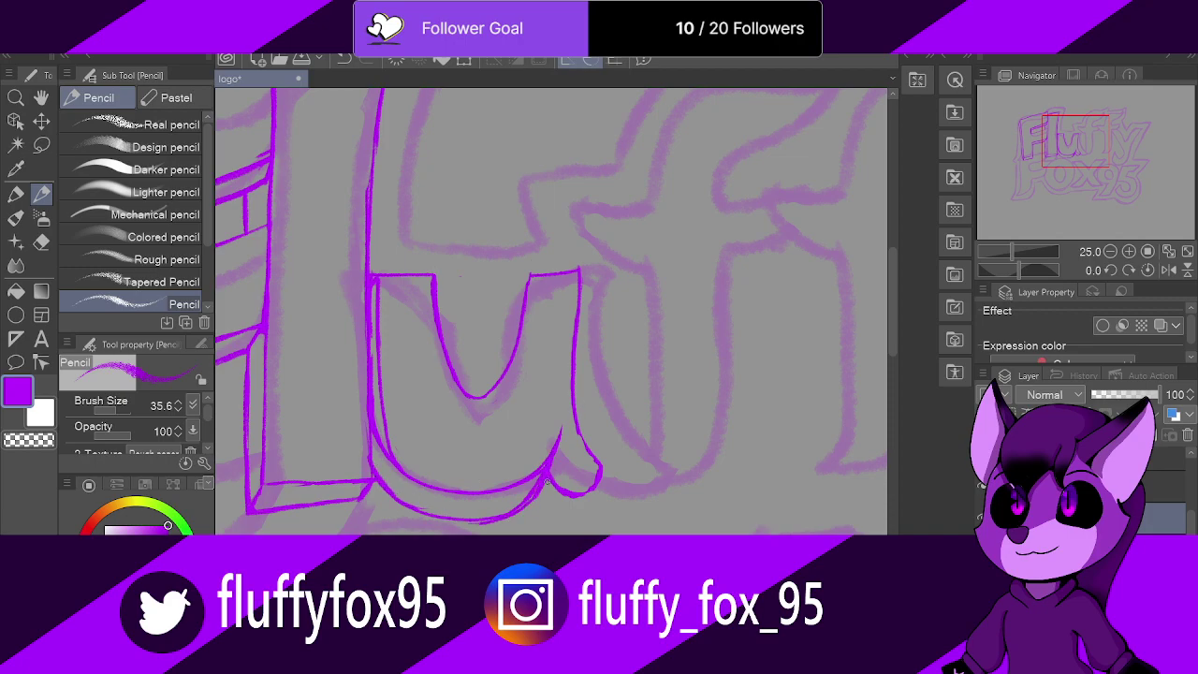
mouse_move(543, 476)
mouse_down()
mouse_move(580, 507)
mouse_move(595, 485)
mouse_move(543, 474)
mouse_move(548, 462)
mouse_up()
Step: Lasso the u's rounded tail, delete it, and clear the selection with Erase selection
key(e)
click(41, 145)
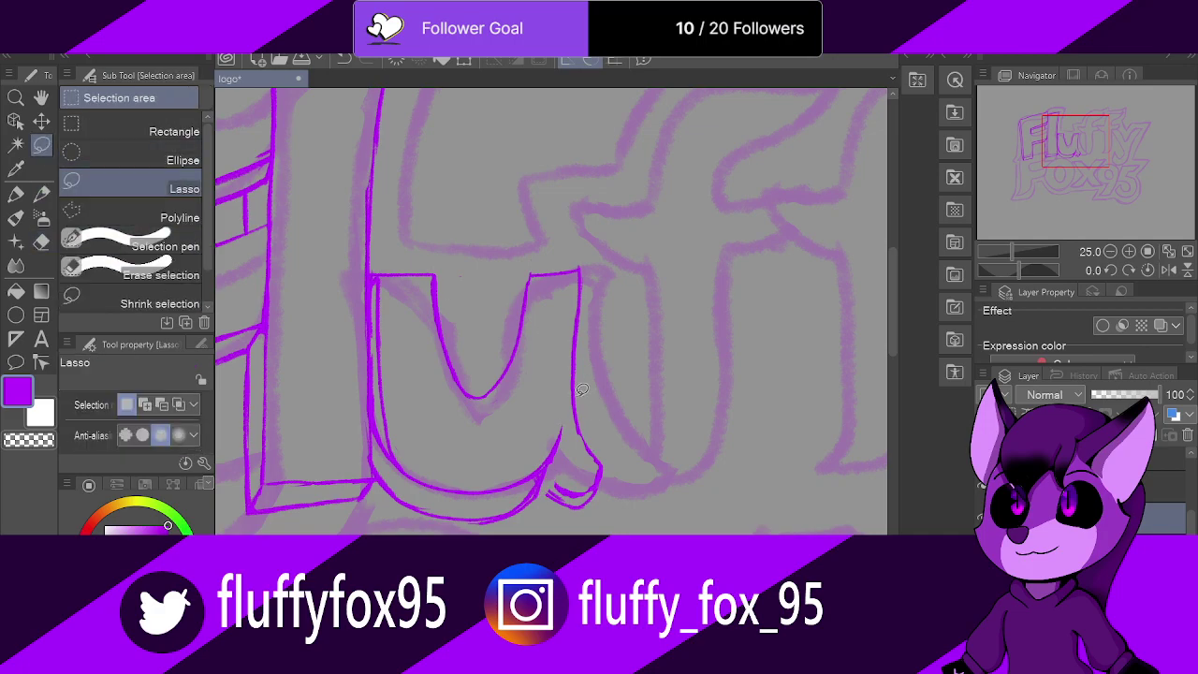
mouse_move(579, 383)
mouse_down()
mouse_move(553, 472)
mouse_move(555, 516)
mouse_move(622, 419)
mouse_move(591, 365)
mouse_up()
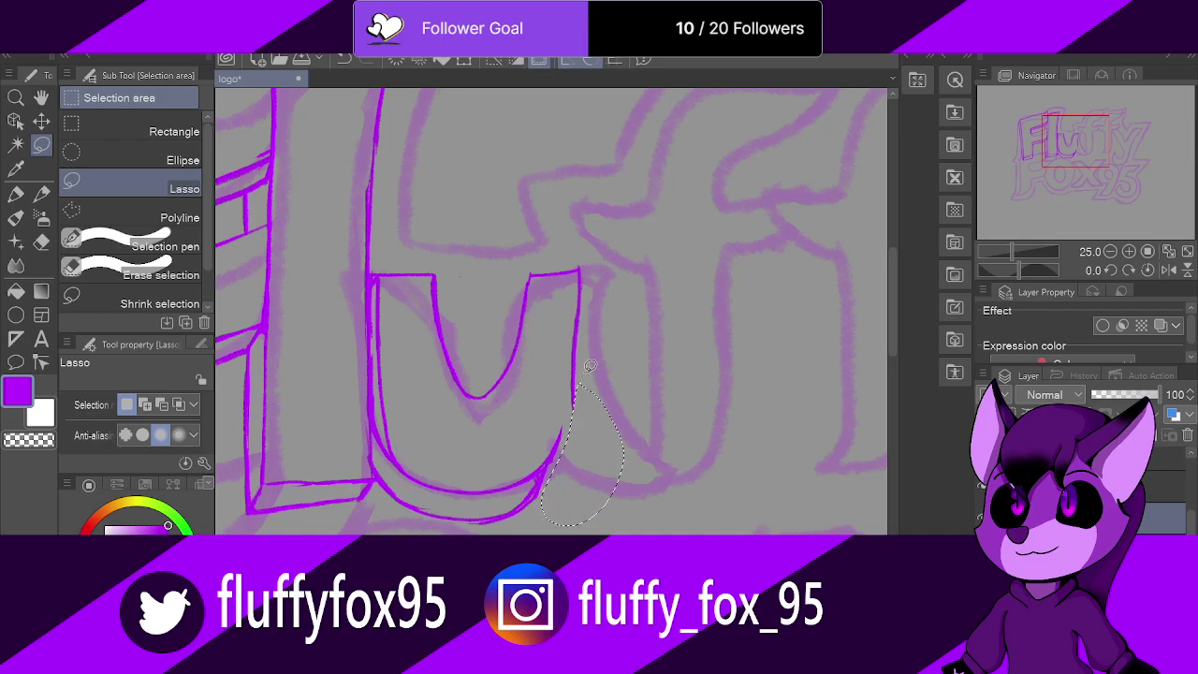
click(182, 266)
mouse_move(585, 388)
mouse_down()
mouse_move(544, 498)
mouse_move(593, 515)
mouse_move(610, 415)
mouse_move(557, 517)
mouse_move(596, 417)
mouse_up()
drag(605, 460, 580, 502)
Step: Redraw the u's outer side with the Pencil so it runs smoothly into the bowl, and extend the depth edge below it
key(p)
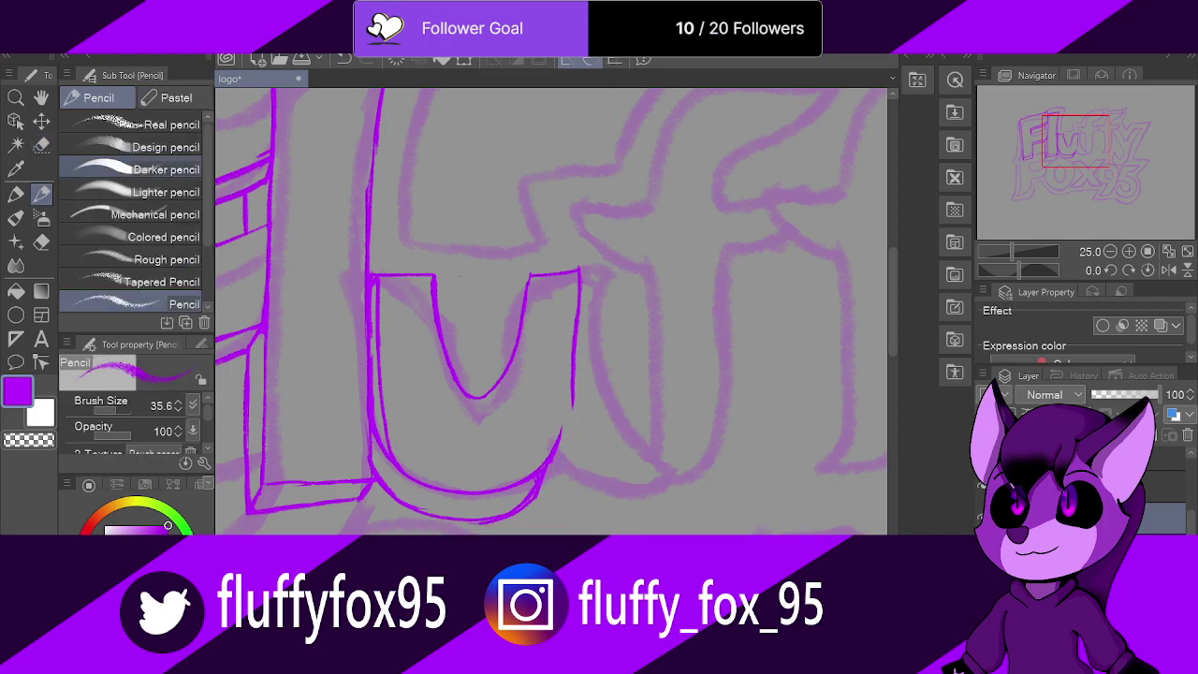
drag(580, 275, 571, 448)
mouse_move(577, 396)
mouse_down()
mouse_move(573, 432)
mouse_move(543, 469)
mouse_move(513, 485)
mouse_up()
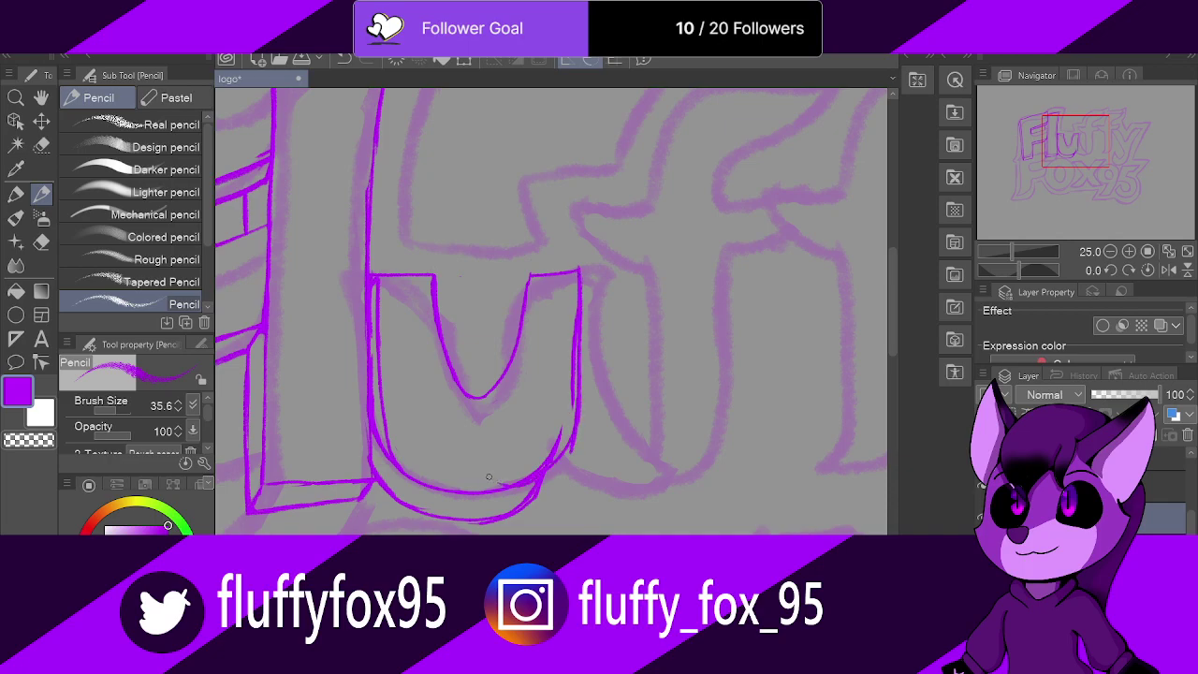
drag(574, 422, 500, 492)
mouse_move(569, 448)
mouse_down()
mouse_move(536, 507)
mouse_move(460, 523)
mouse_up()
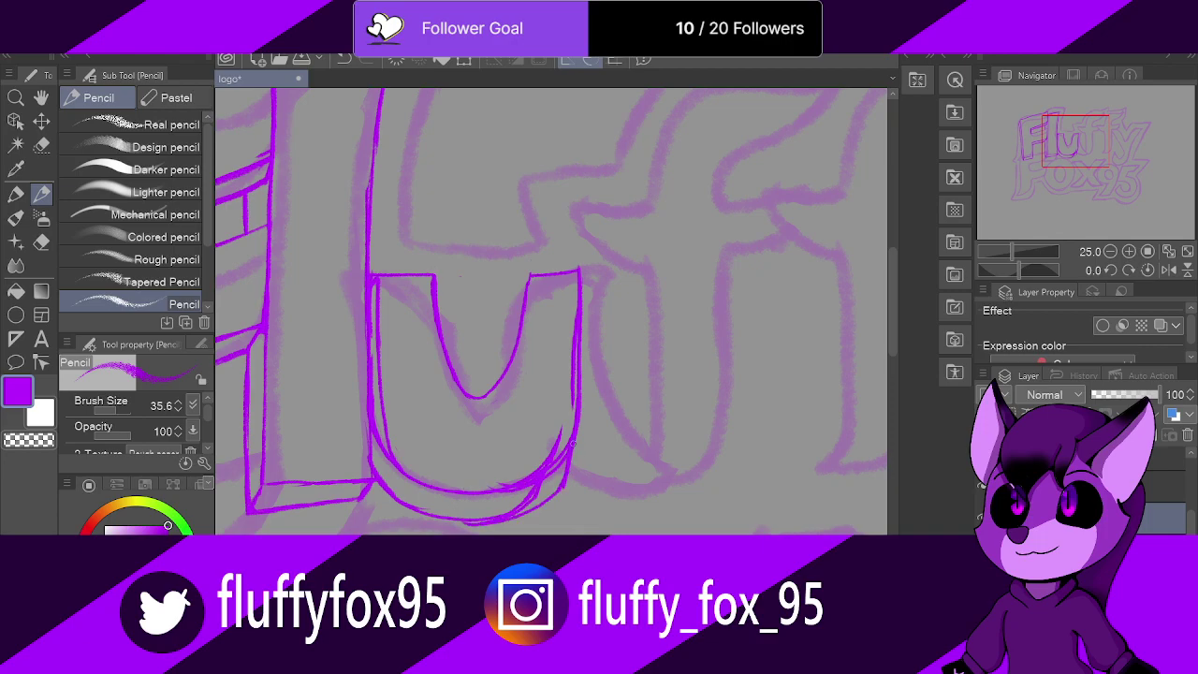
Step: Erase the leftover strokes on the u's outer side and the doubled inner line beside the l with the Kneaded eraser
key(e)
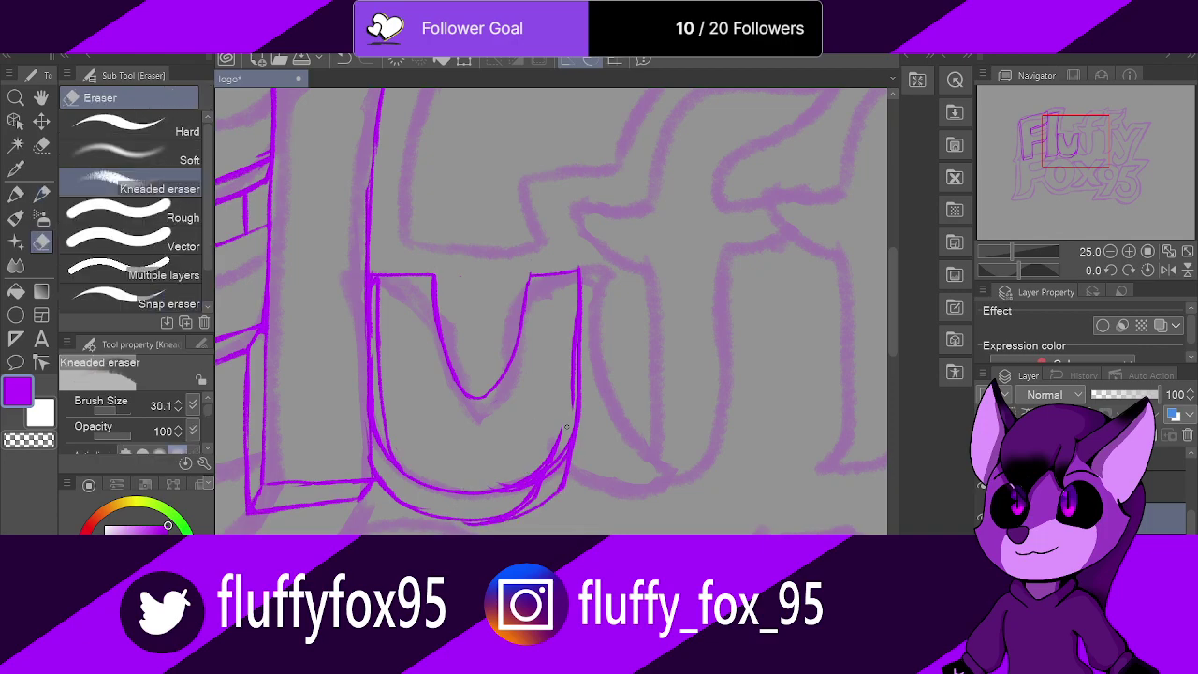
mouse_move(571, 415)
mouse_down()
mouse_move(573, 303)
mouse_move(570, 397)
mouse_up()
mouse_move(536, 458)
mouse_down()
mouse_move(540, 483)
mouse_move(559, 465)
mouse_move(512, 506)
mouse_move(415, 348)
mouse_move(448, 343)
mouse_up()
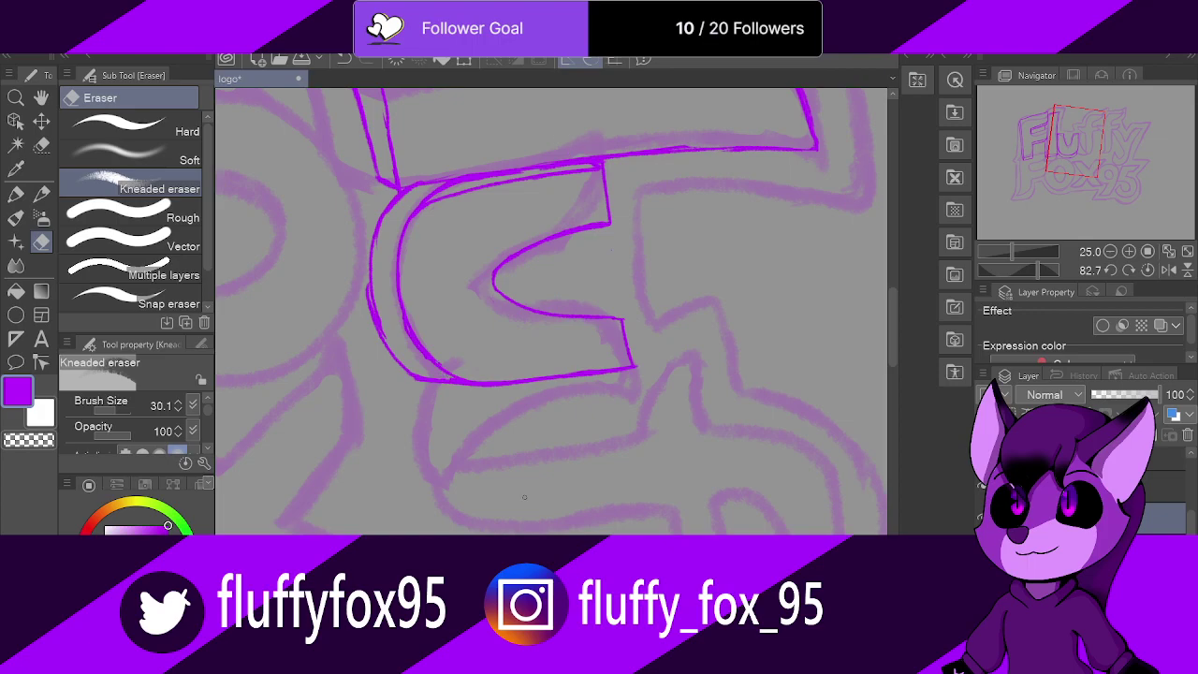
scroll(521, 492, down, 2)
scroll(502, 301, up, 5)
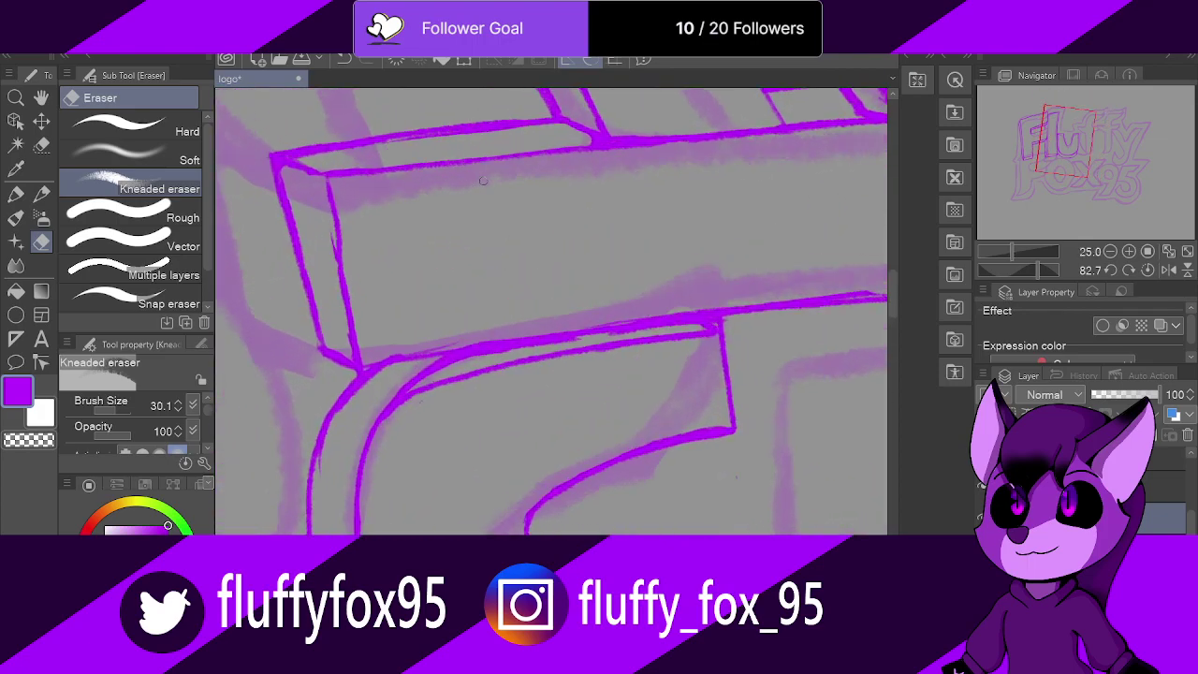
mouse_move(715, 337)
mouse_down()
mouse_move(541, 357)
mouse_move(400, 400)
mouse_move(421, 406)
mouse_up()
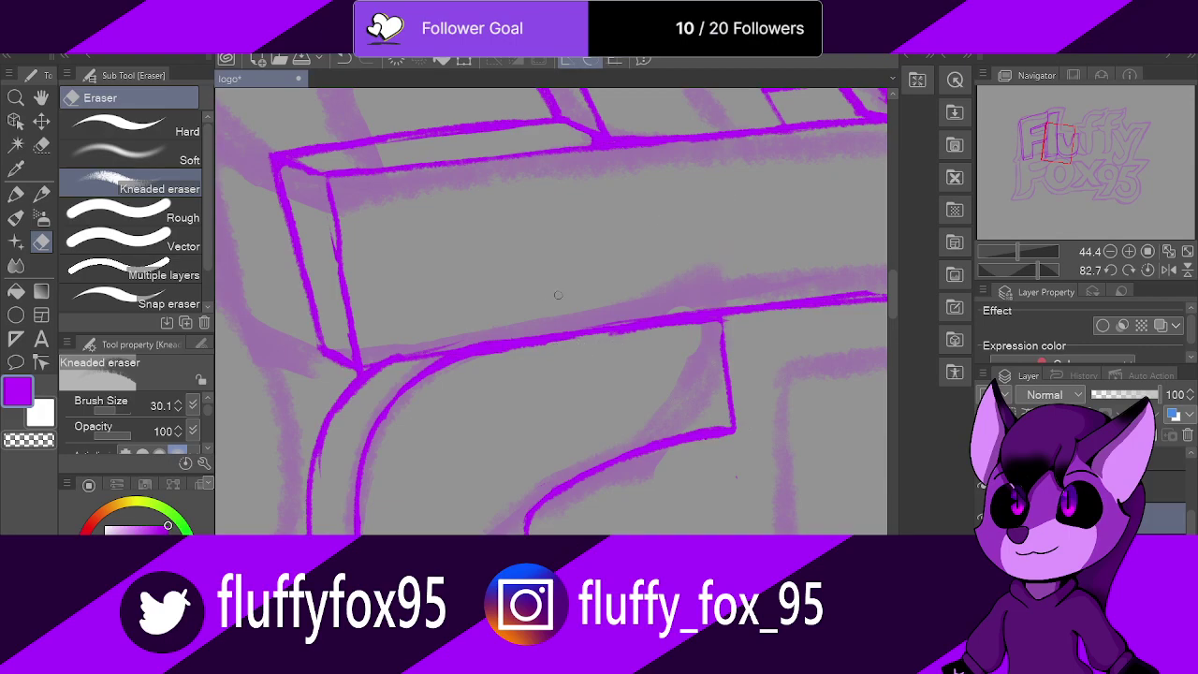
drag(464, 339, 391, 354)
Step: Draw a 3D depth edge inside the u's opening with the Pencil and retrace its inner curve
key(ctrl+at)
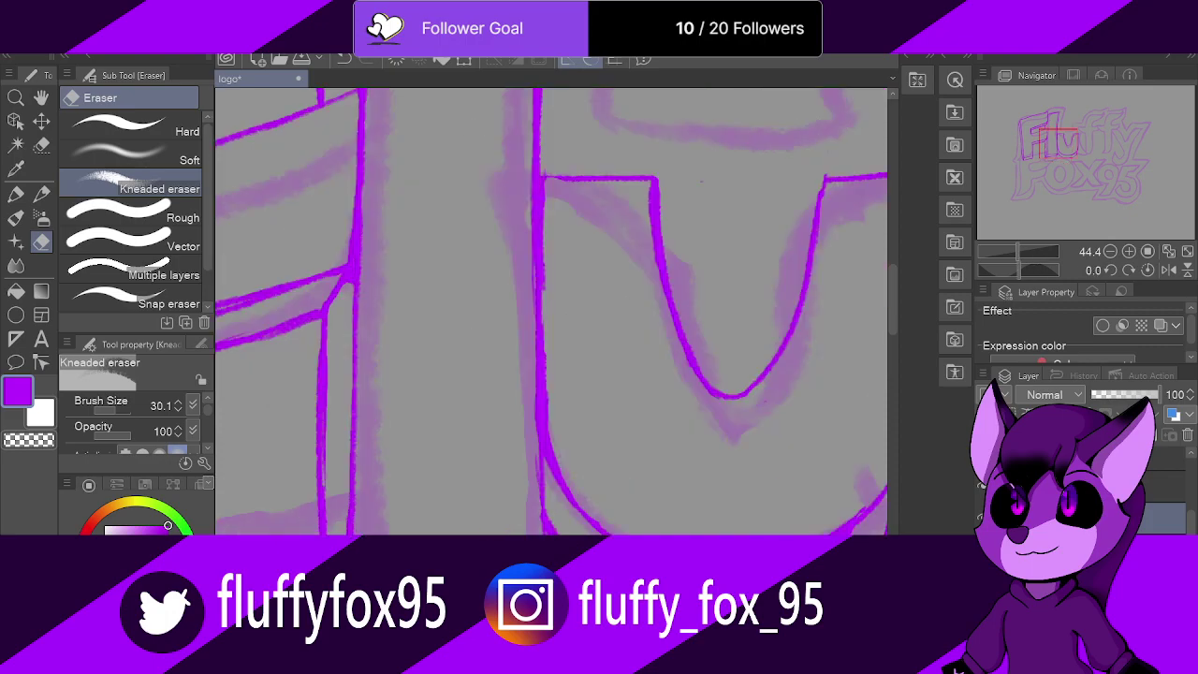
scroll(383, 429, down, 4)
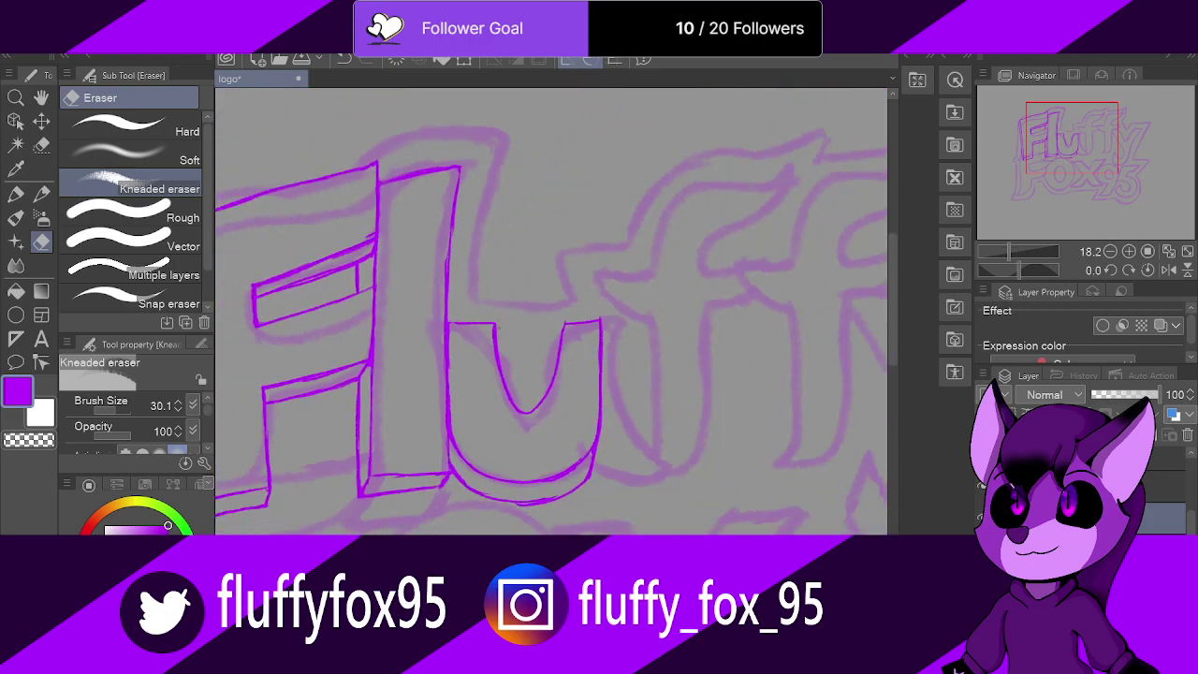
scroll(548, 335, up, 4)
click(41, 193)
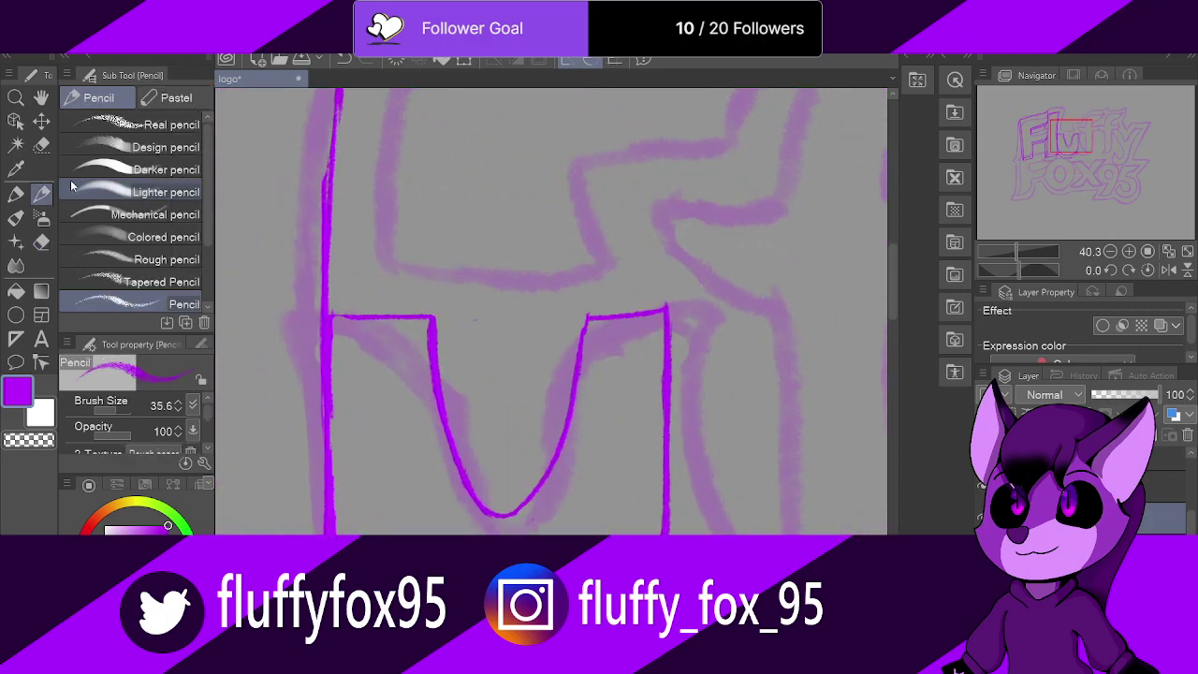
mouse_move(571, 325)
mouse_down()
mouse_move(542, 485)
mouse_move(579, 357)
mouse_move(565, 432)
mouse_move(546, 480)
mouse_move(508, 515)
mouse_move(472, 486)
mouse_move(497, 514)
mouse_move(447, 409)
mouse_move(446, 316)
mouse_up()
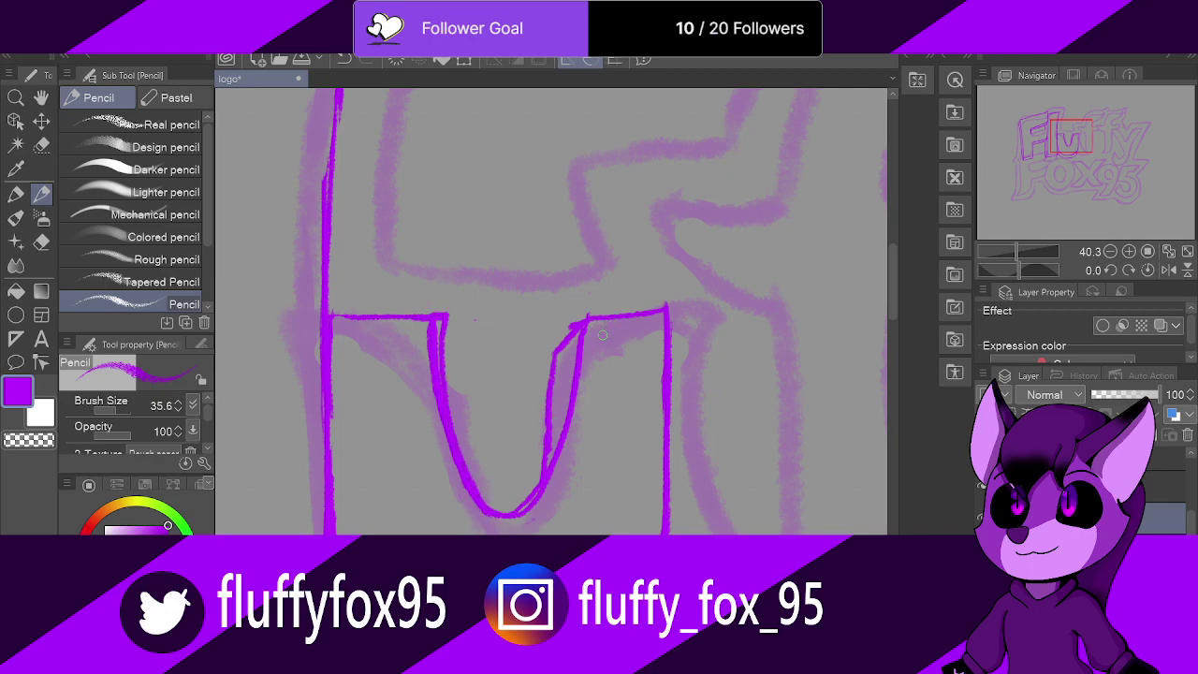
mouse_move(583, 350)
mouse_down()
mouse_move(551, 504)
mouse_move(506, 520)
mouse_move(470, 478)
mouse_up()
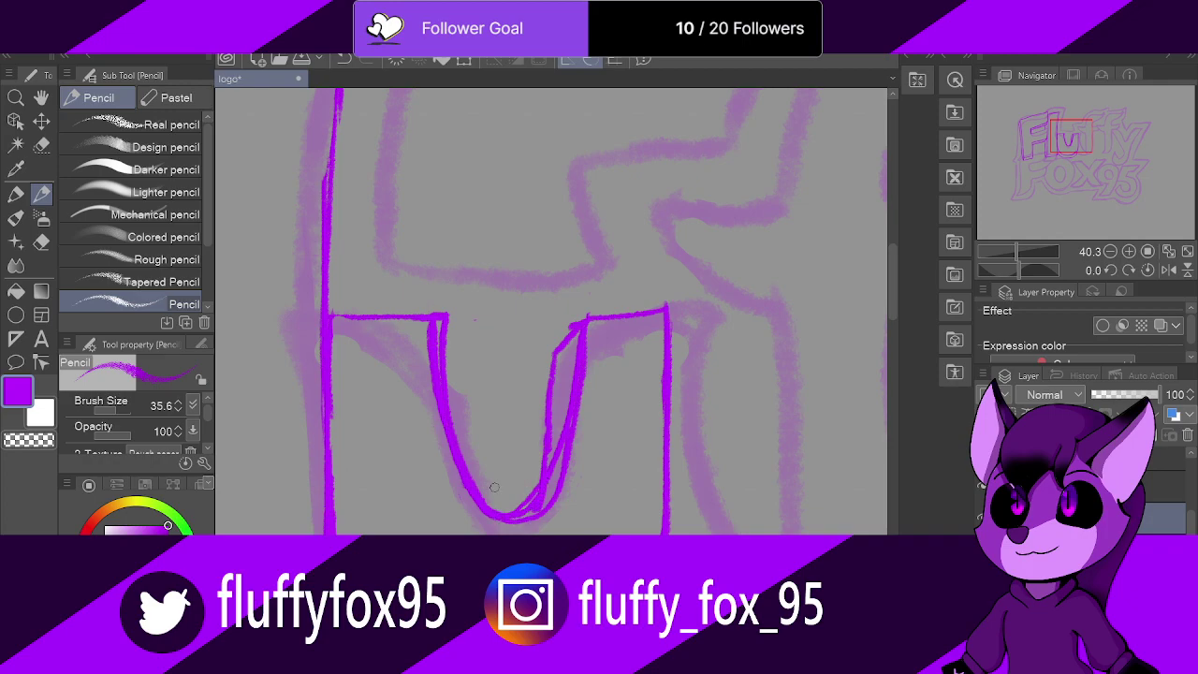
Step: Erase the overlapping lines inside the u's opening and redraw the outer stem's inner curve as one clean line
key(e)
mouse_move(562, 419)
mouse_down()
mouse_move(534, 513)
mouse_move(587, 309)
mouse_move(563, 330)
mouse_move(589, 341)
mouse_move(585, 376)
mouse_move(511, 509)
mouse_up()
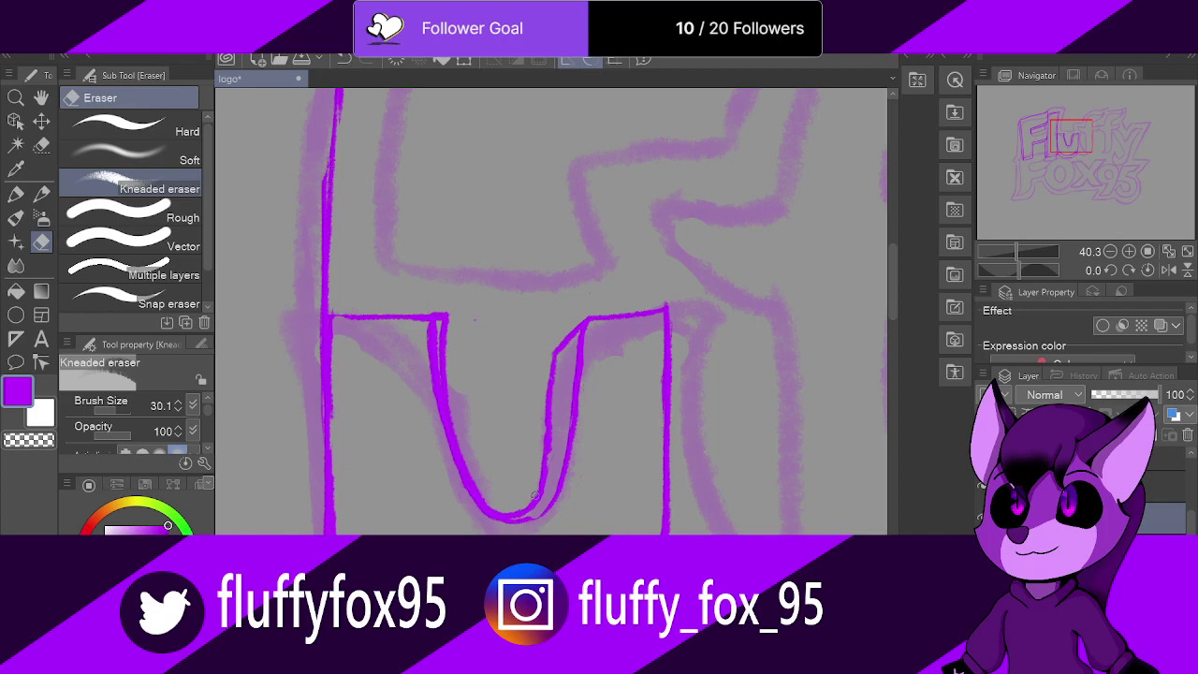
click(43, 195)
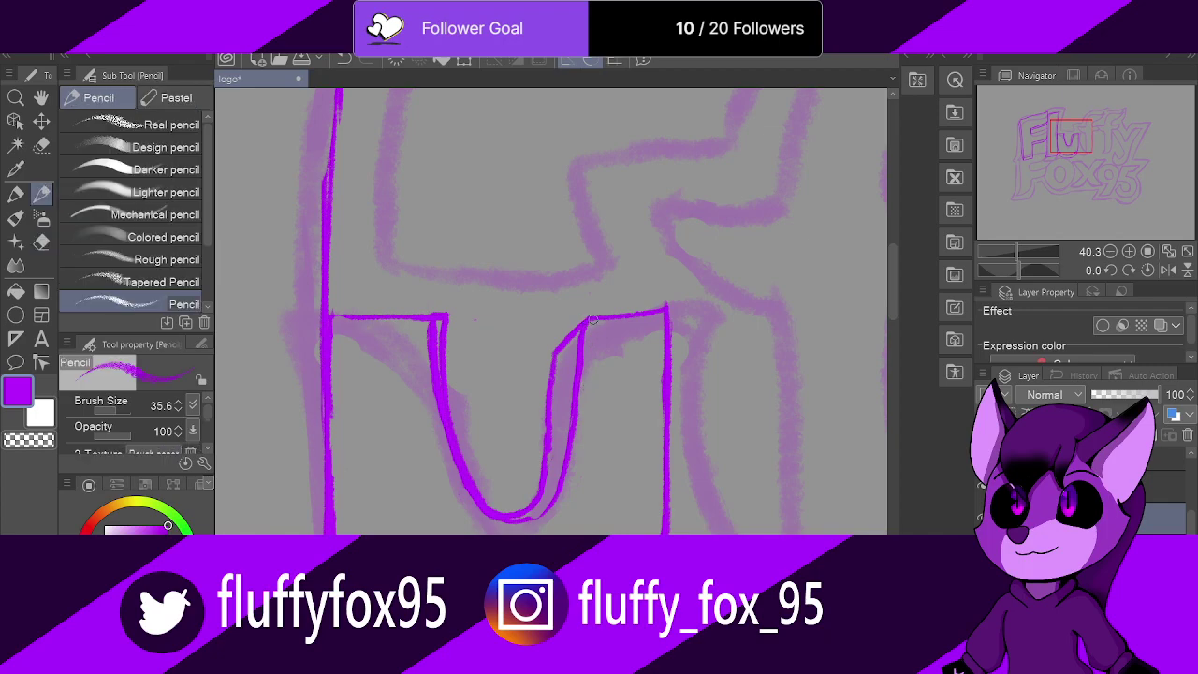
mouse_move(580, 353)
mouse_down()
mouse_move(560, 482)
mouse_move(565, 472)
mouse_move(543, 511)
mouse_move(496, 511)
mouse_up()
key(e)
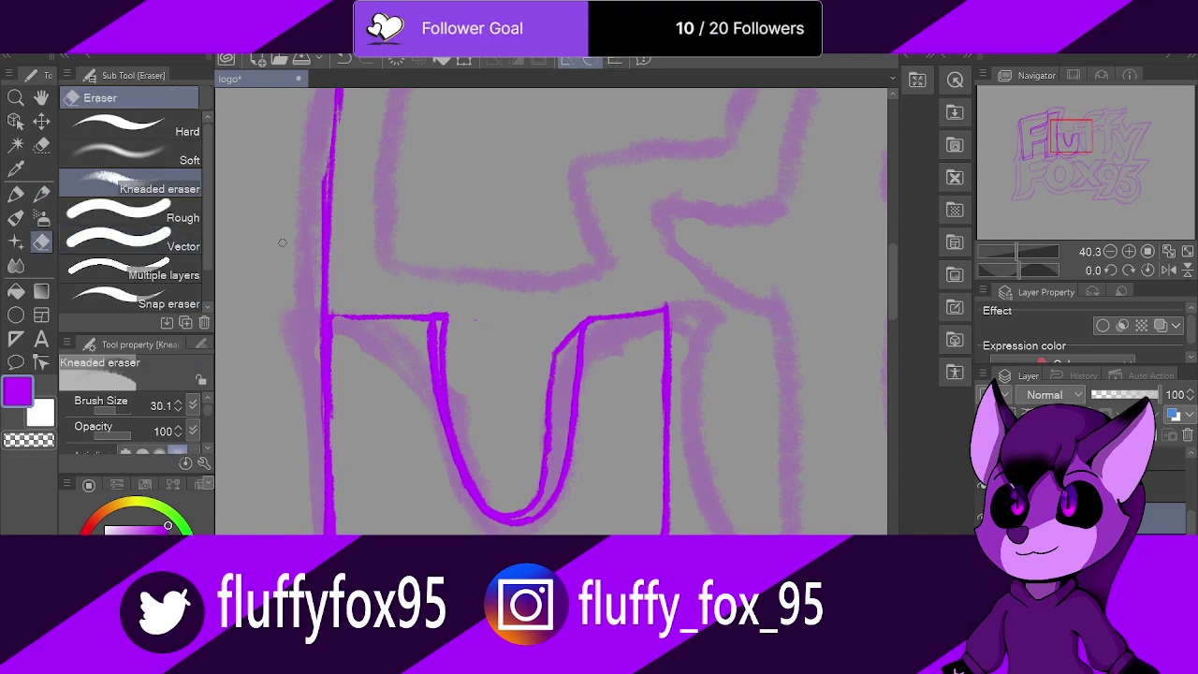
drag(426, 324, 448, 458)
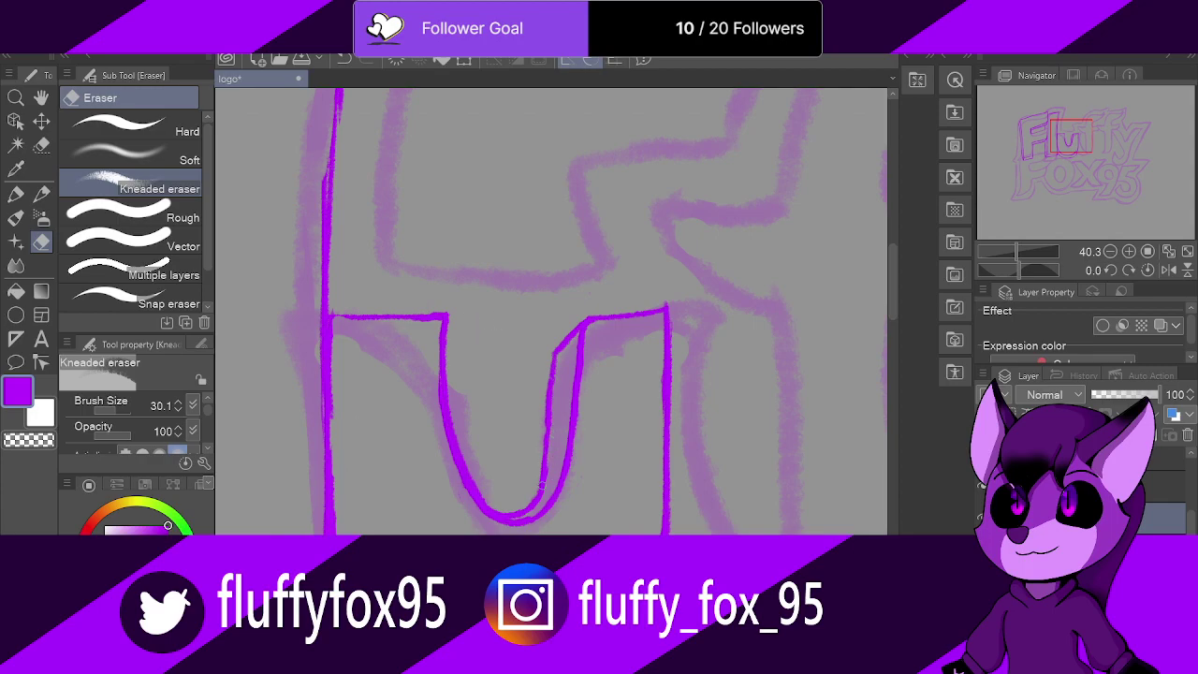
Step: Redraw the depth edge beneath the u's bowl with the Pencil, closer to the curve, from the outer side to the l
scroll(516, 421, down, 3)
scroll(538, 444, up, 2)
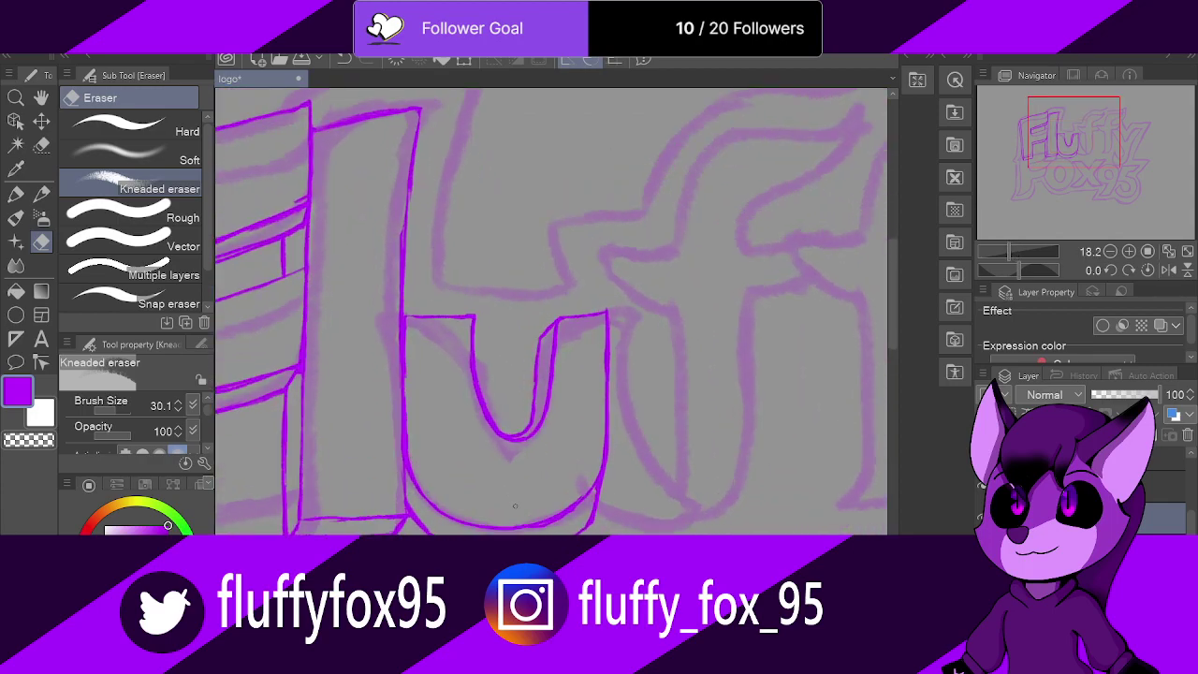
scroll(498, 527, up, 2)
scroll(571, 514, down, 1)
scroll(637, 529, up, 1)
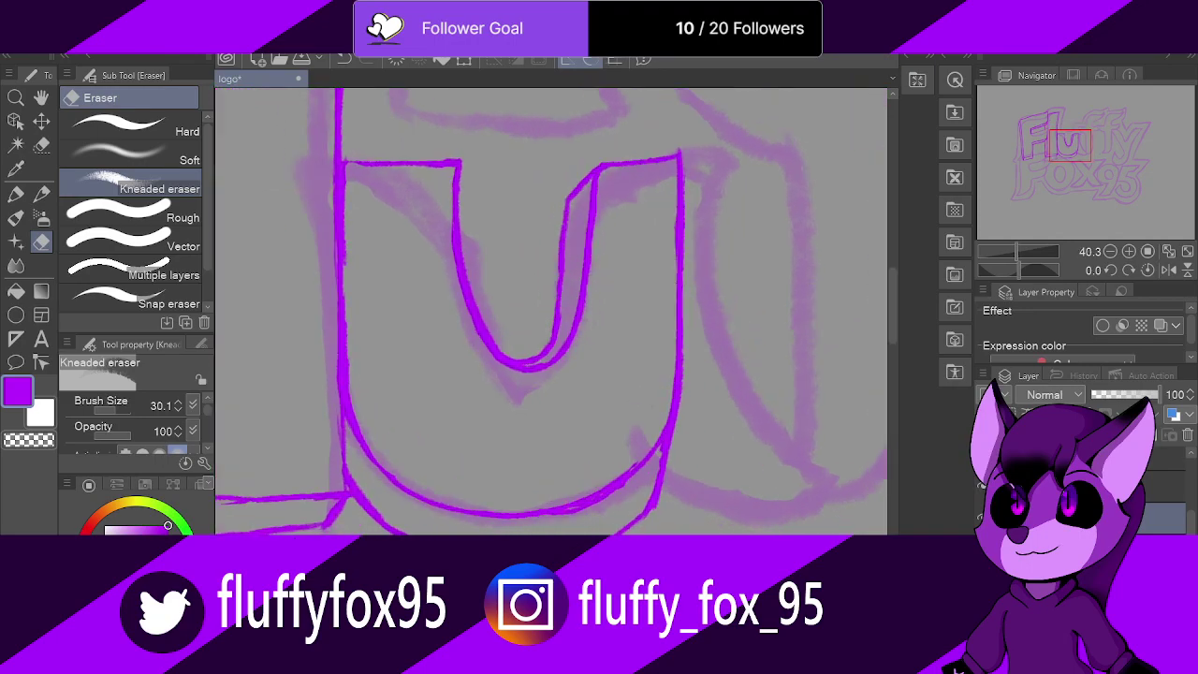
click(41, 192)
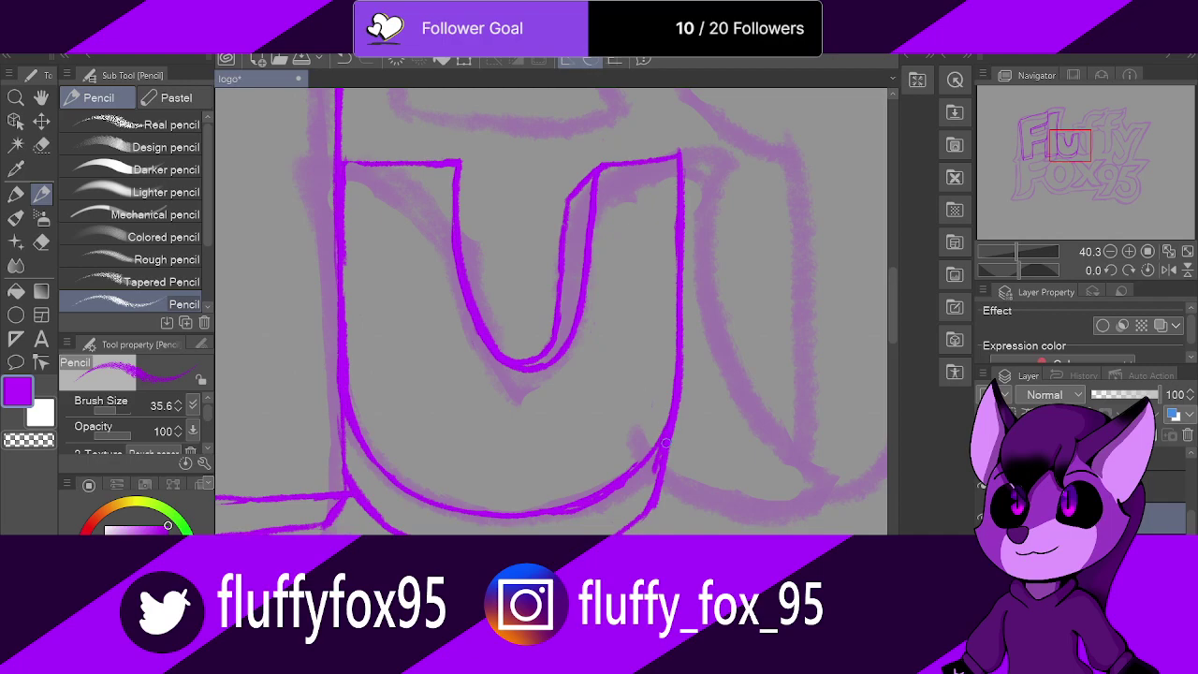
mouse_move(652, 488)
mouse_down()
mouse_move(591, 525)
mouse_move(456, 531)
mouse_move(362, 488)
mouse_move(345, 450)
mouse_up()
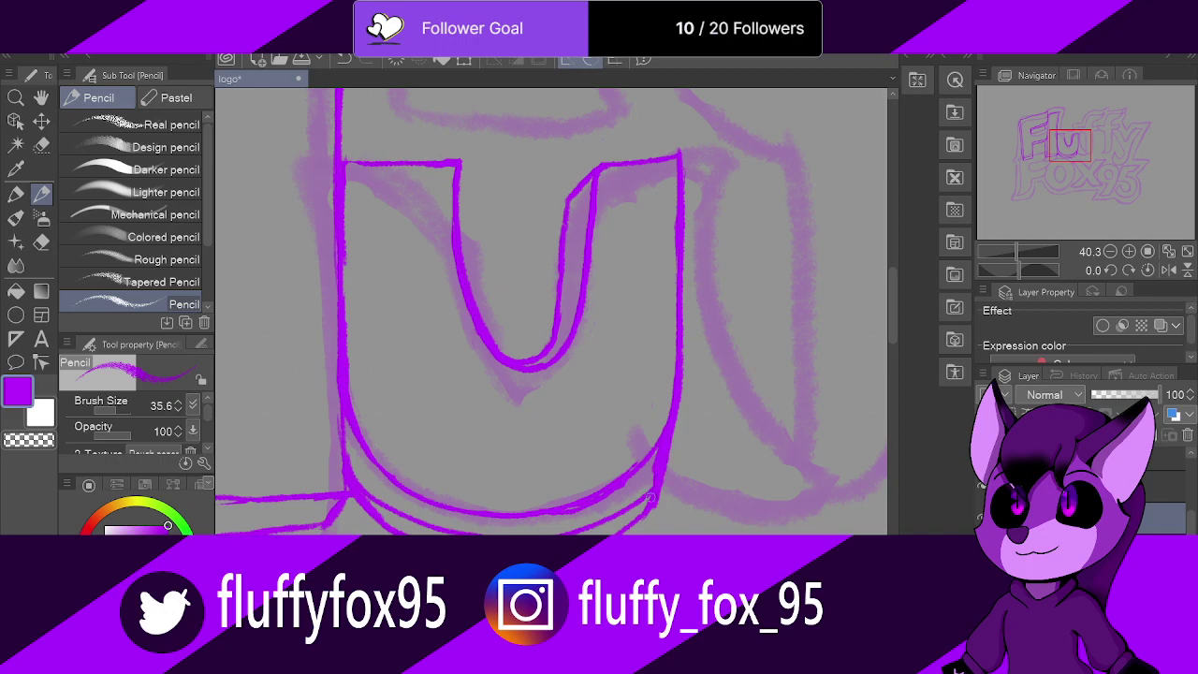
Step: Clean up and redraw the short side edge of the u's depth, then thicken the bowl's outline with the Pencil
click(41, 243)
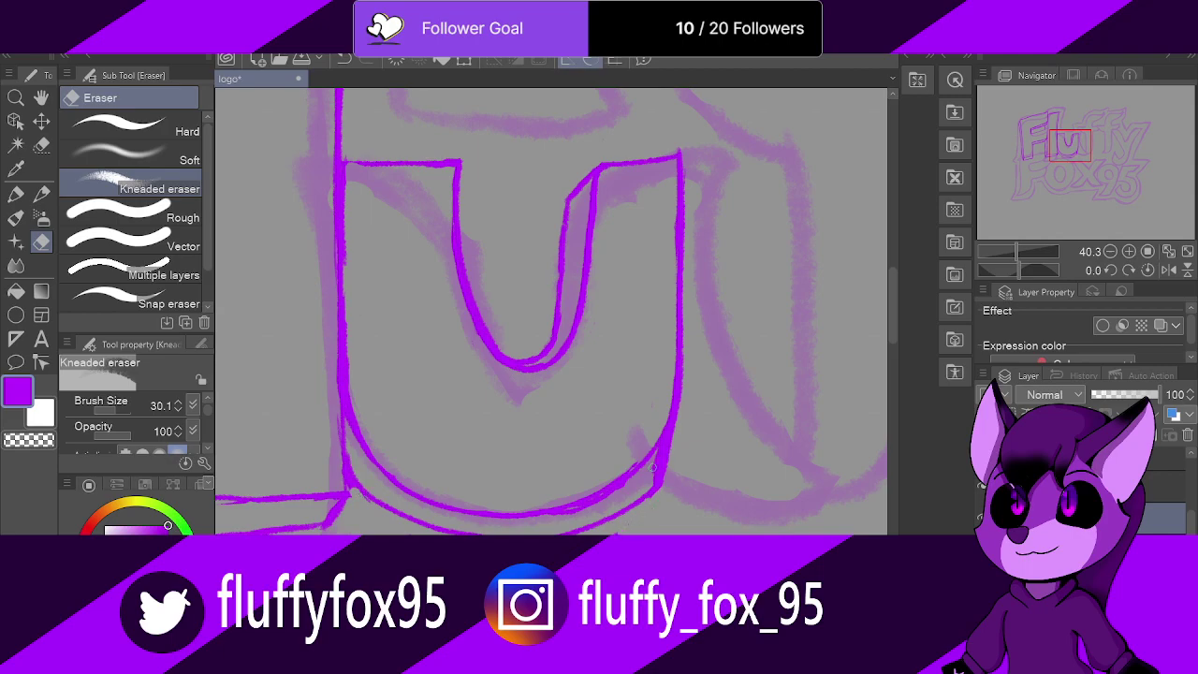
drag(653, 467, 658, 435)
key(p)
mouse_move(665, 447)
mouse_down()
mouse_move(663, 472)
mouse_move(668, 462)
mouse_up()
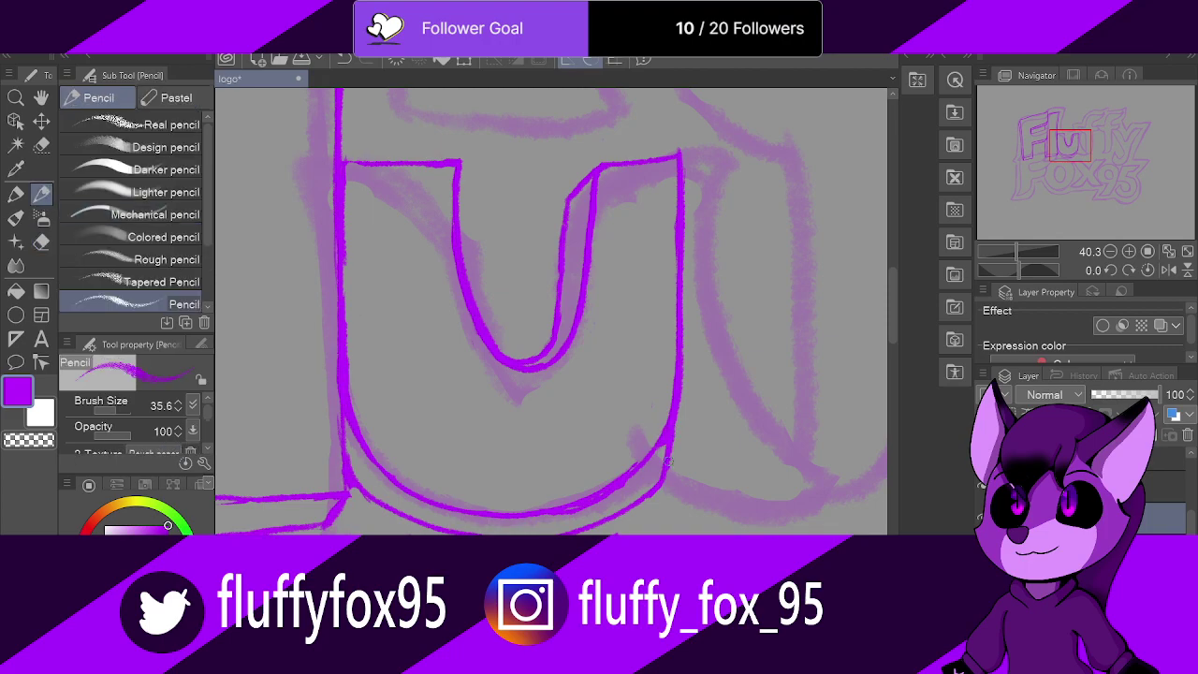
mouse_move(675, 395)
mouse_down()
mouse_move(647, 467)
mouse_move(623, 488)
mouse_move(491, 516)
mouse_move(432, 508)
mouse_move(346, 410)
mouse_up()
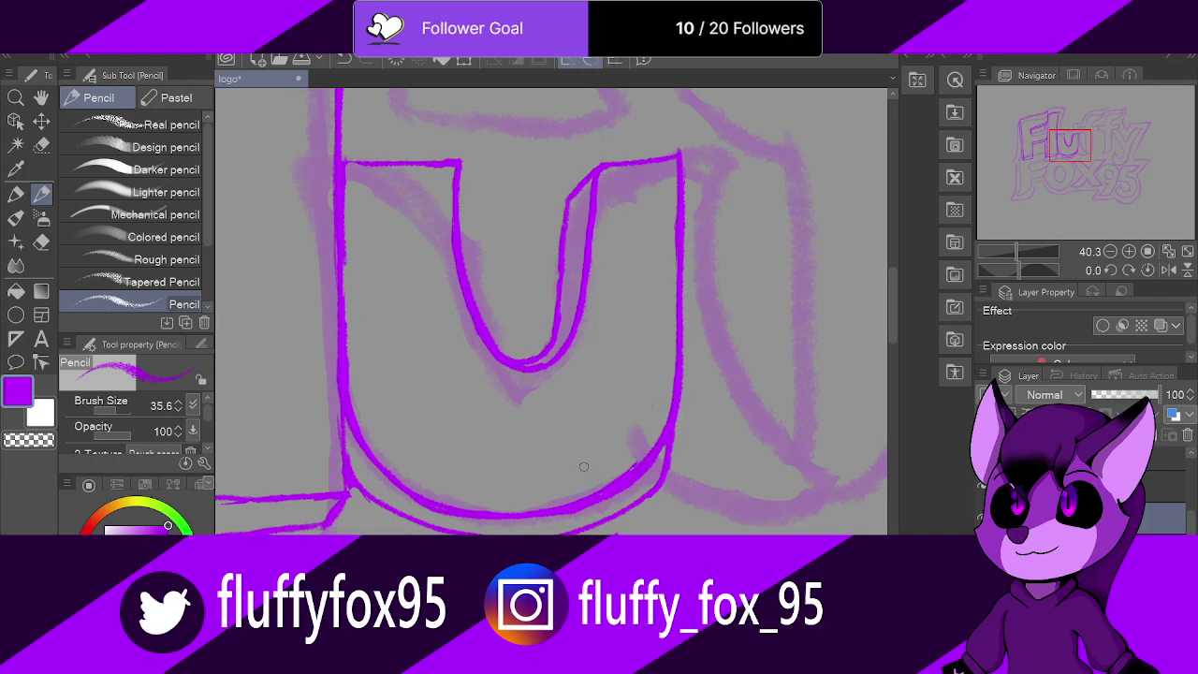
Step: Select the leftover arcs below the u with the Selection pen, refining the selection at brush size 35.6, and delete them
click(41, 144)
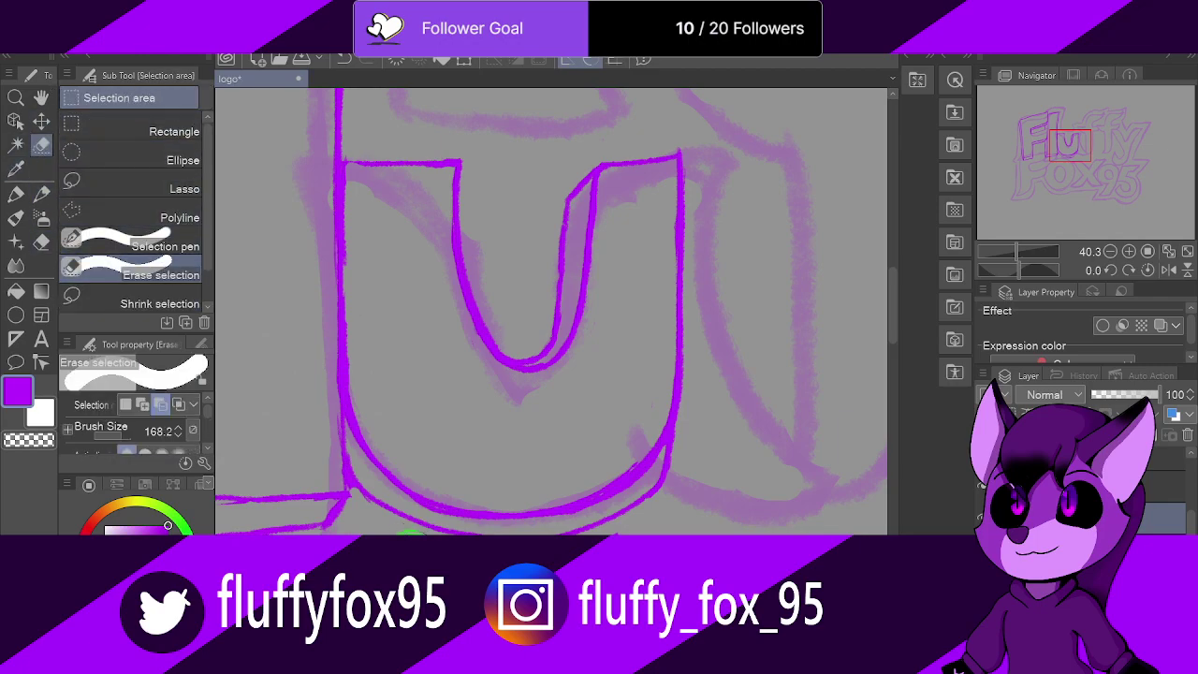
click(409, 532)
scroll(490, 425, down, 2)
scroll(481, 476, up, 1)
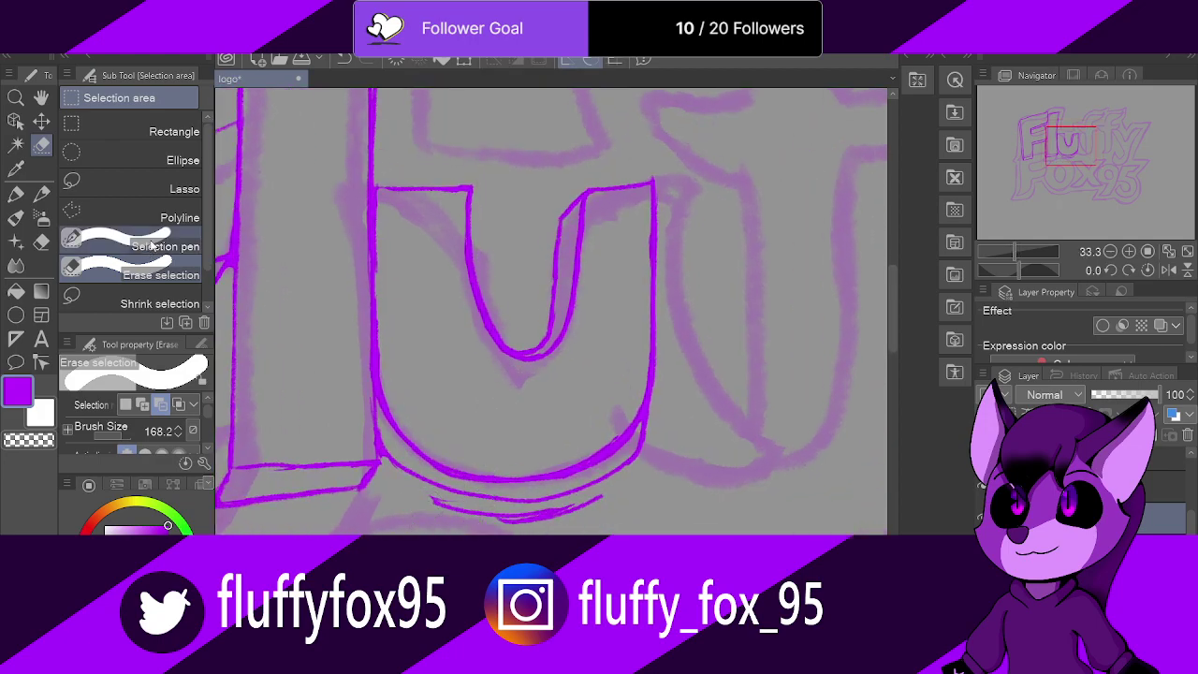
click(151, 246)
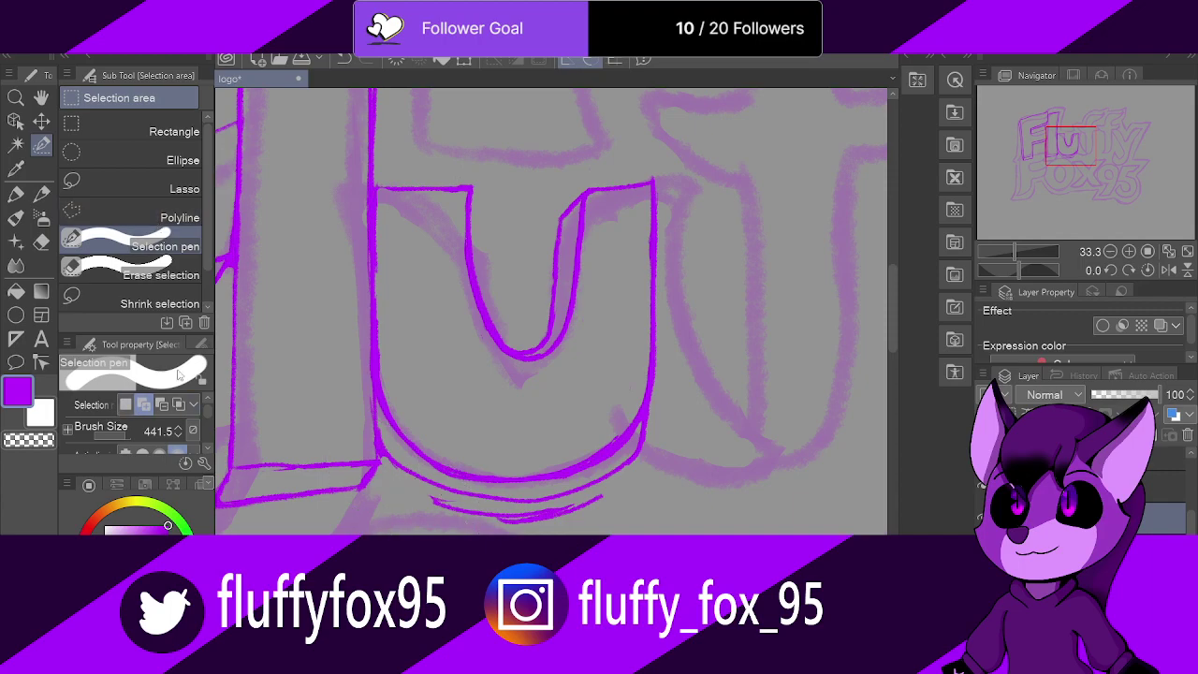
mouse_move(615, 539)
mouse_down()
mouse_move(573, 547)
mouse_move(417, 513)
mouse_up()
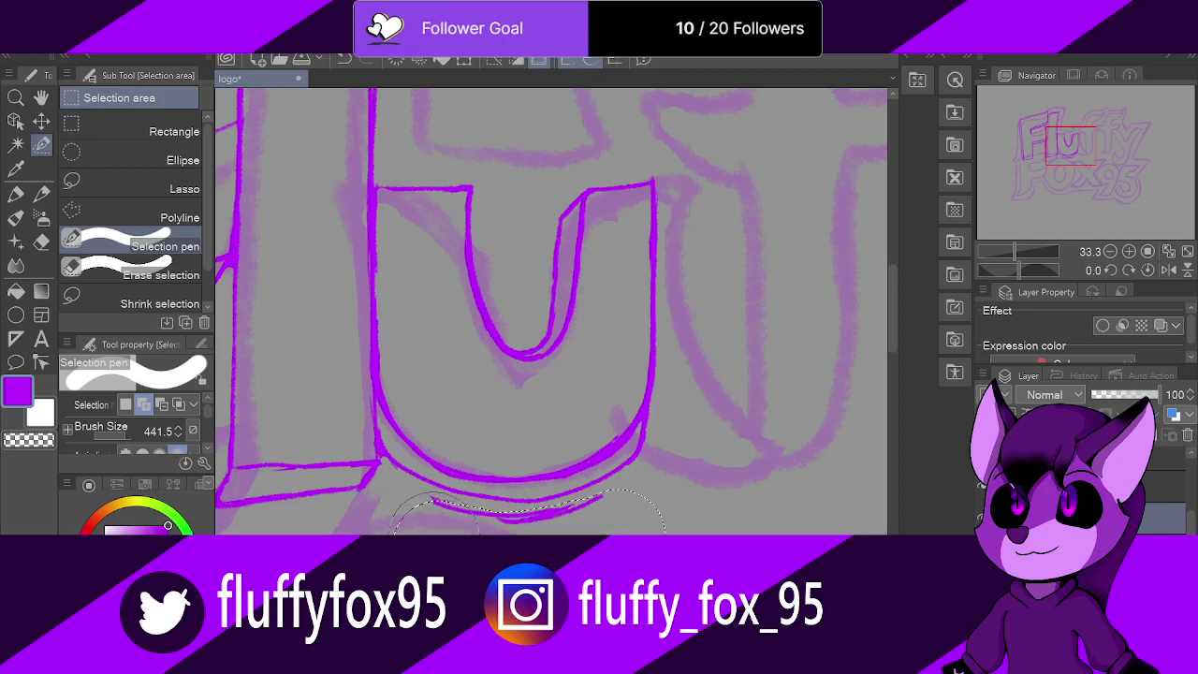
click(112, 434)
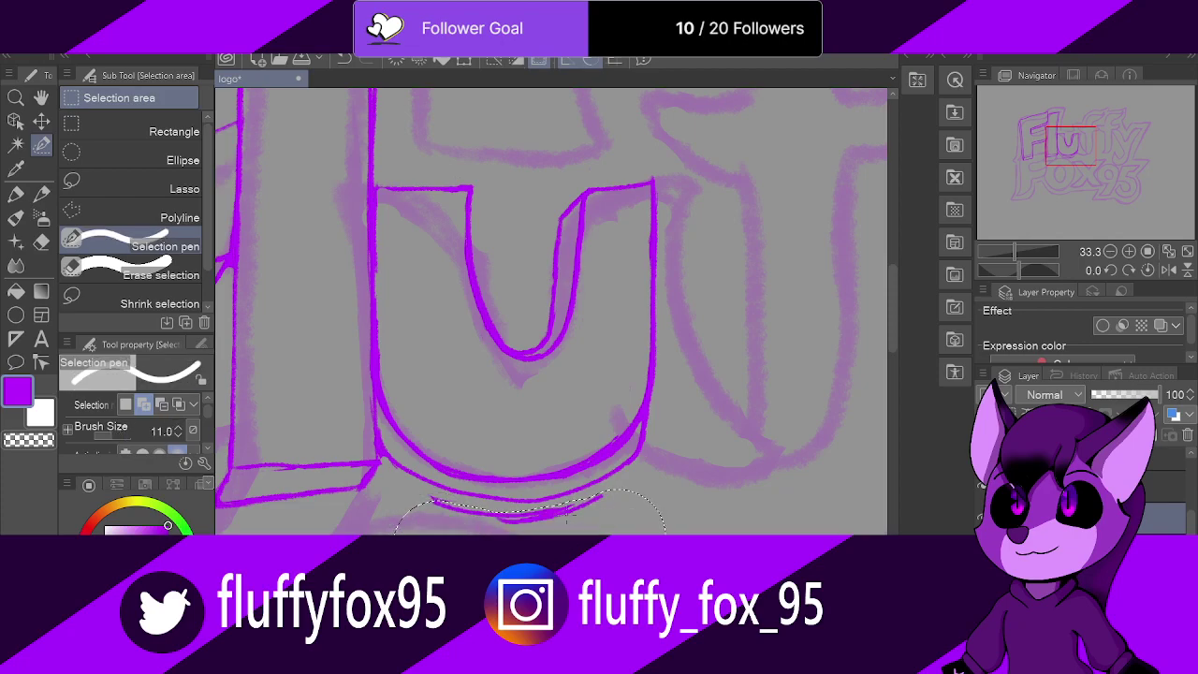
click(120, 430)
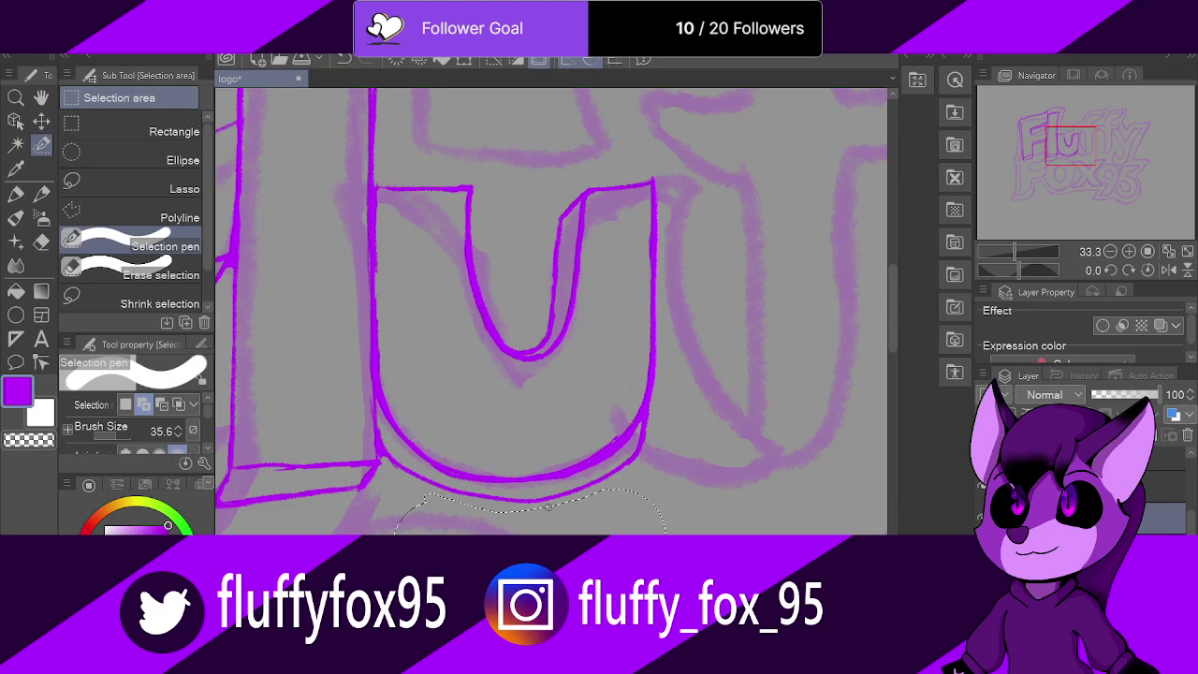
Step: Clear the selection left around the deleted arcs below the u
scroll(552, 418, down, 6)
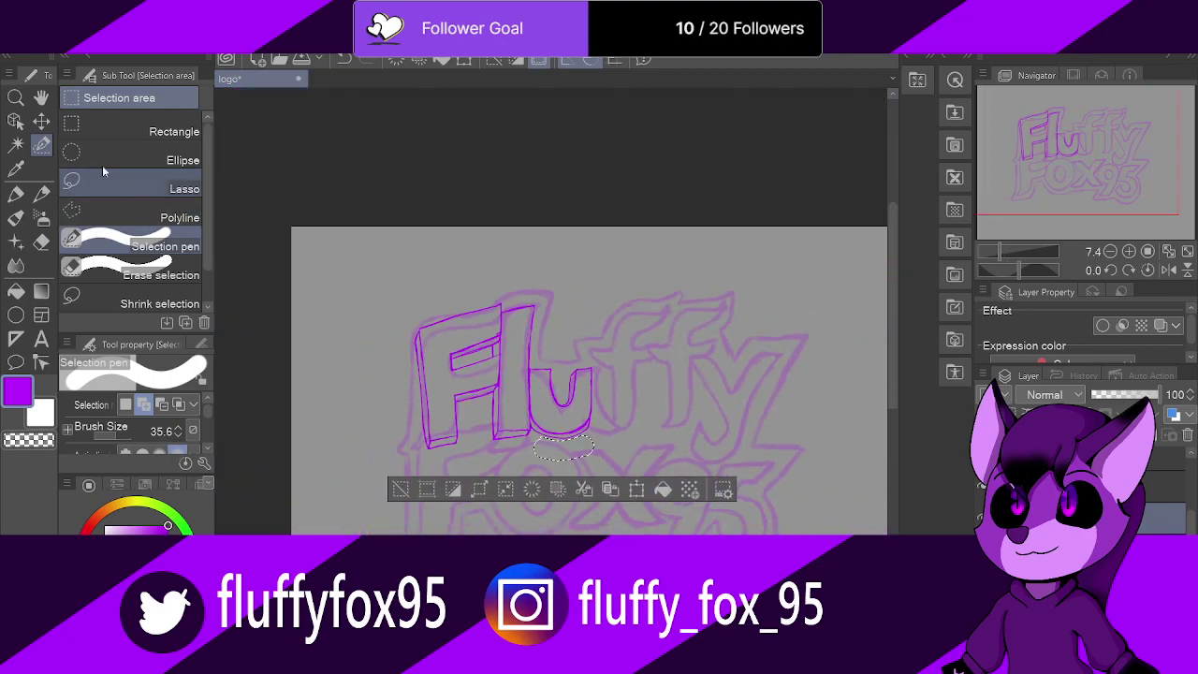
click(112, 161)
click(257, 147)
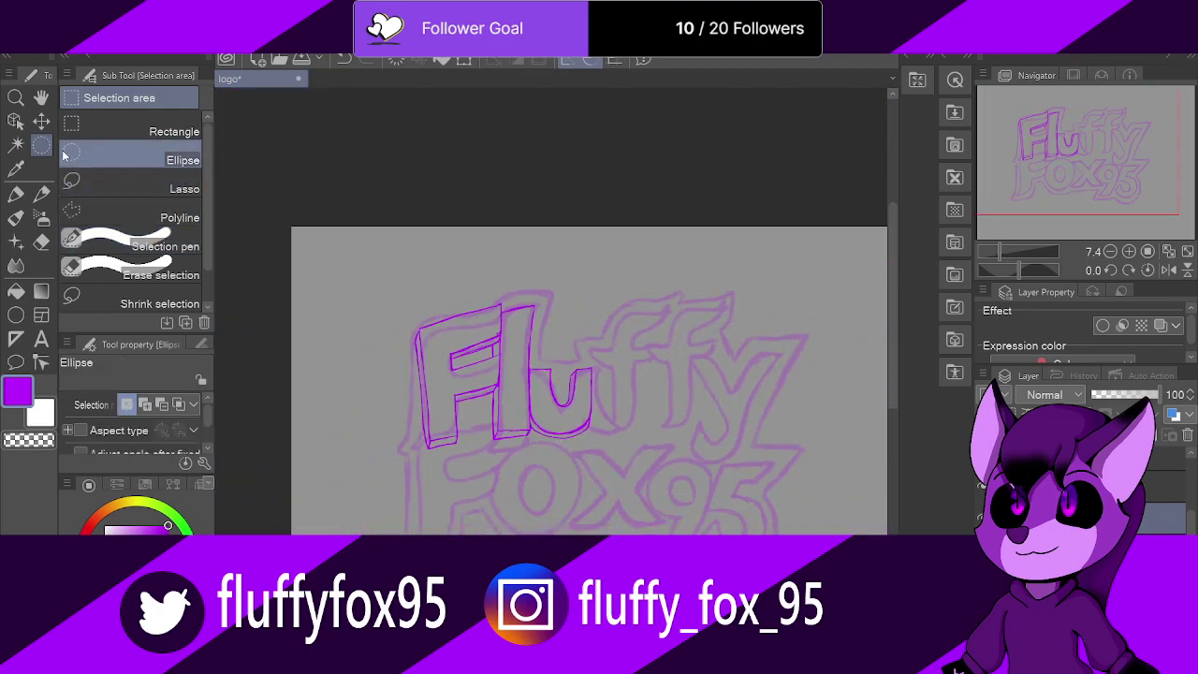
Step: Erase the rough inner edge of the u's lower outer curve with the Kneaded eraser at brush size 30.1
click(41, 194)
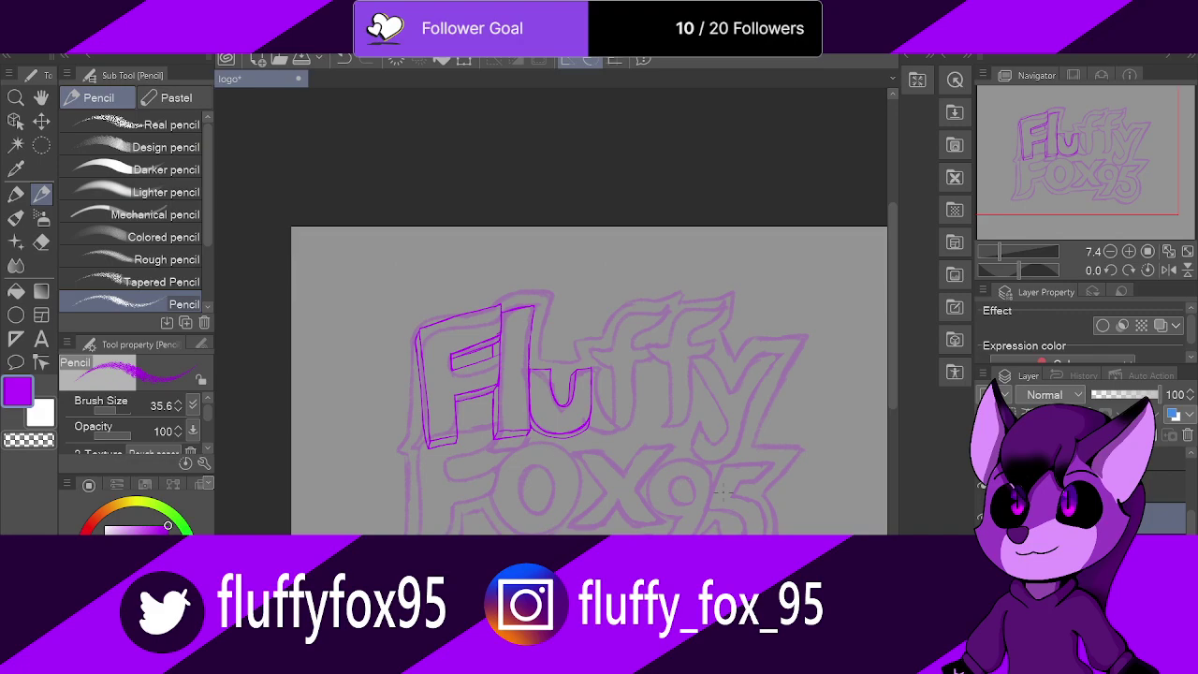
scroll(721, 492, up, 4)
scroll(711, 489, down, 5)
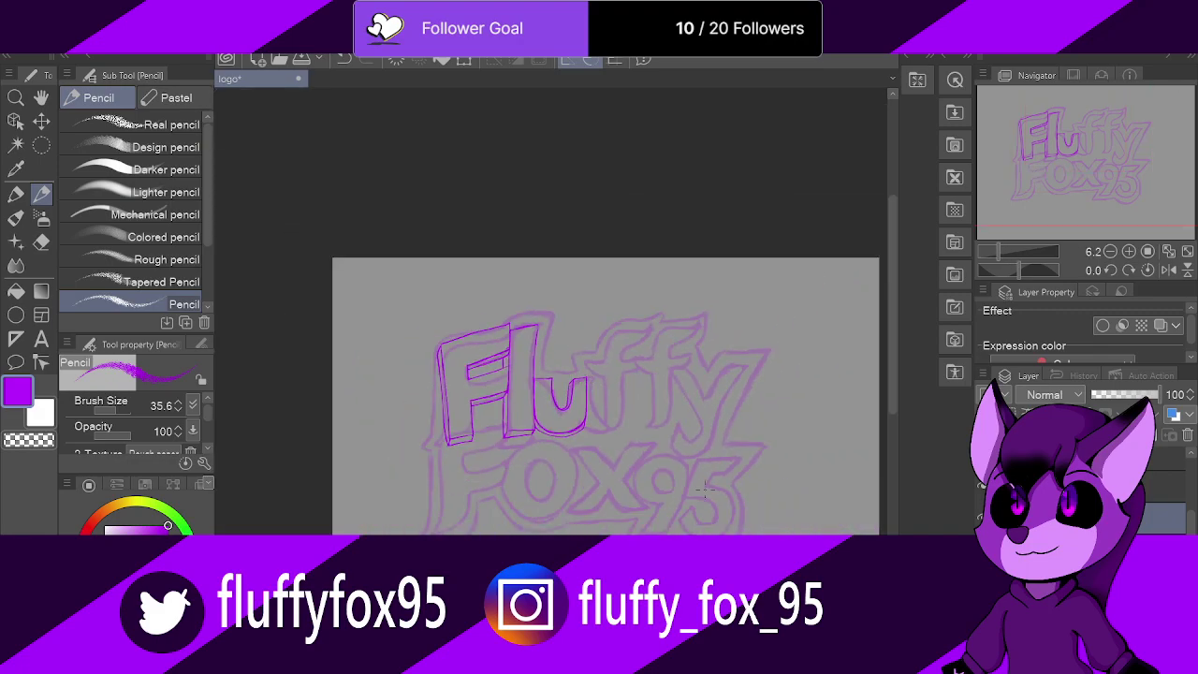
scroll(722, 482, up, 2)
scroll(735, 474, up, 6)
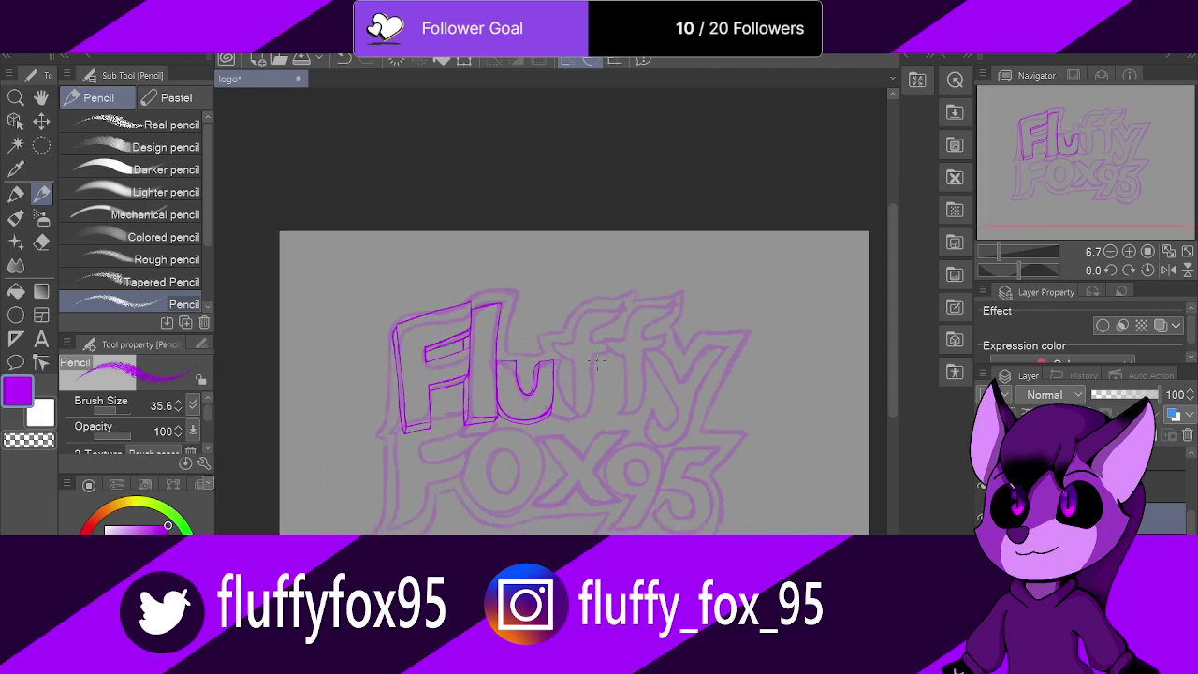
scroll(526, 524, up, 3)
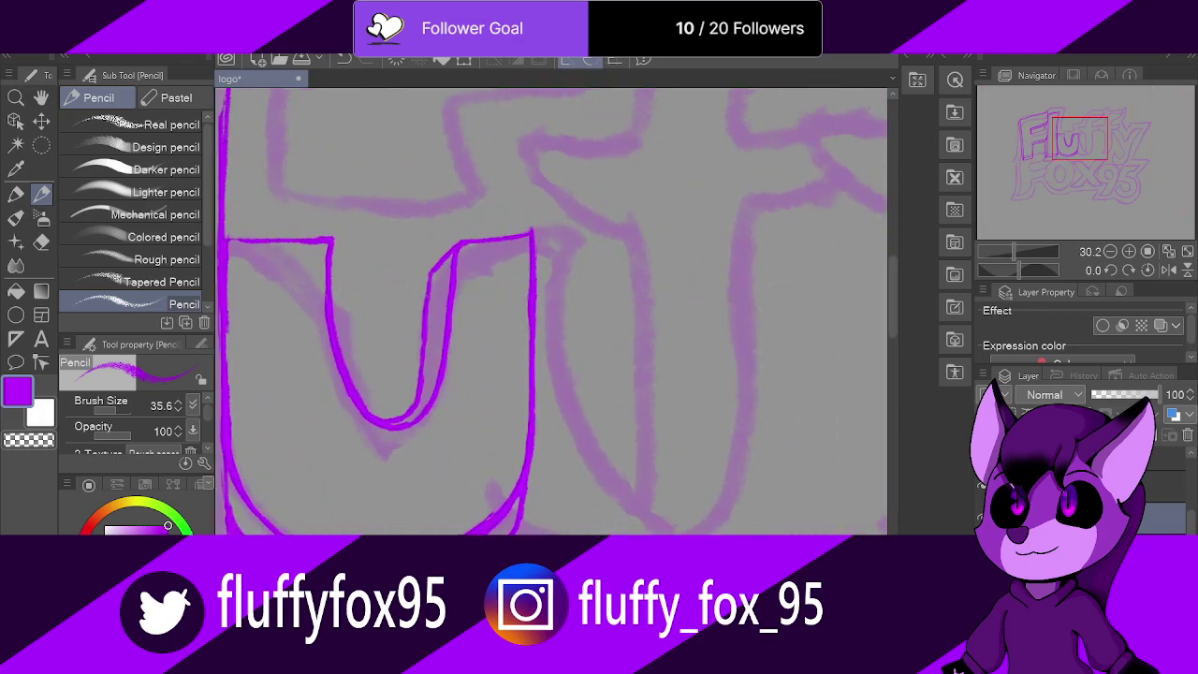
scroll(581, 515, down, 2)
scroll(590, 524, up, 2)
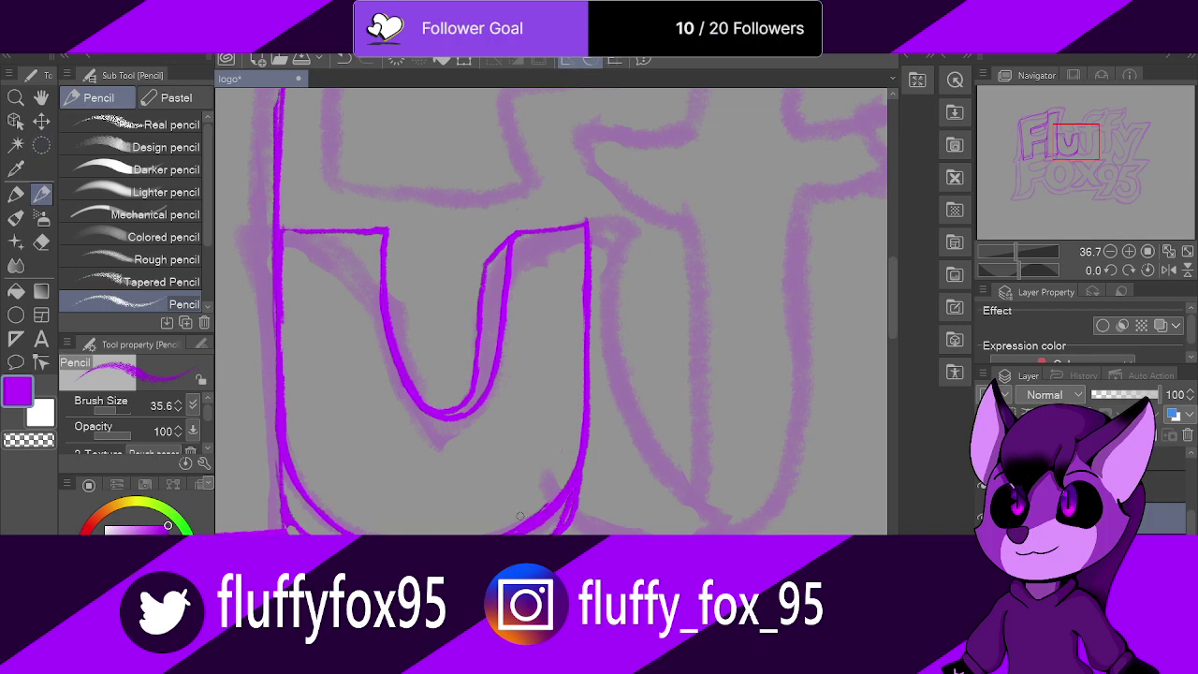
click(41, 242)
mouse_move(579, 513)
mouse_down()
mouse_move(590, 467)
mouse_move(569, 528)
mouse_move(570, 465)
mouse_move(521, 523)
mouse_move(477, 509)
mouse_up()
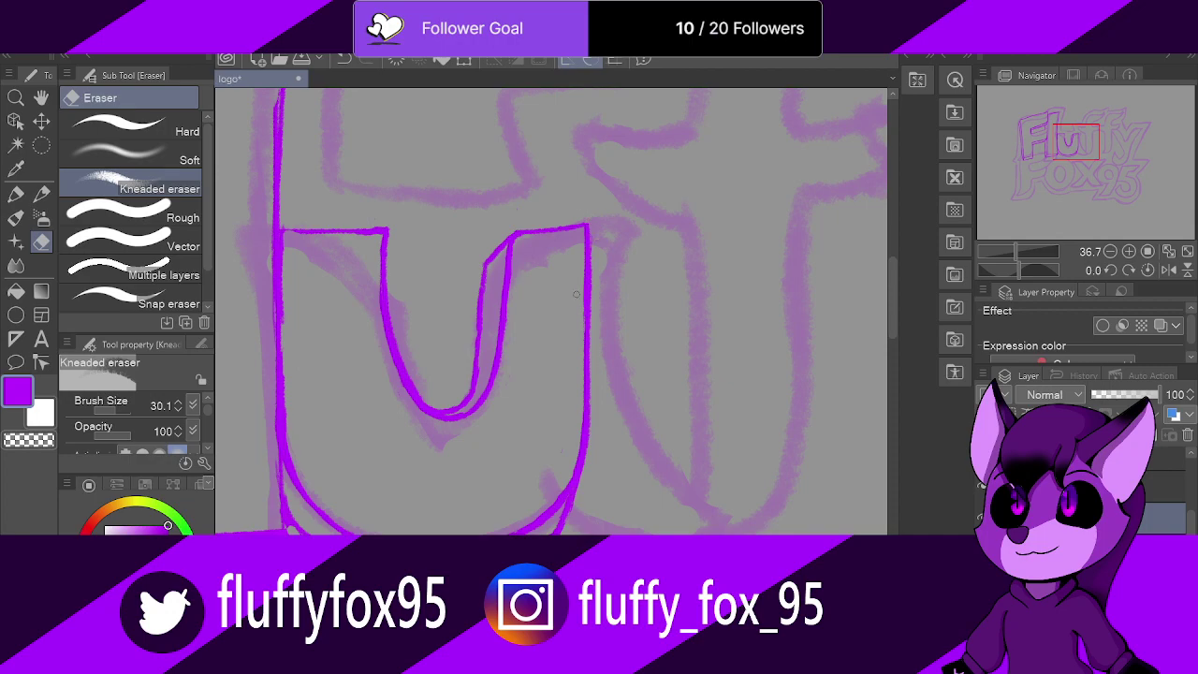
Step: Redraw the lower part of the shared edge between the l and the u, and erase its uneven outer side
click(41, 194)
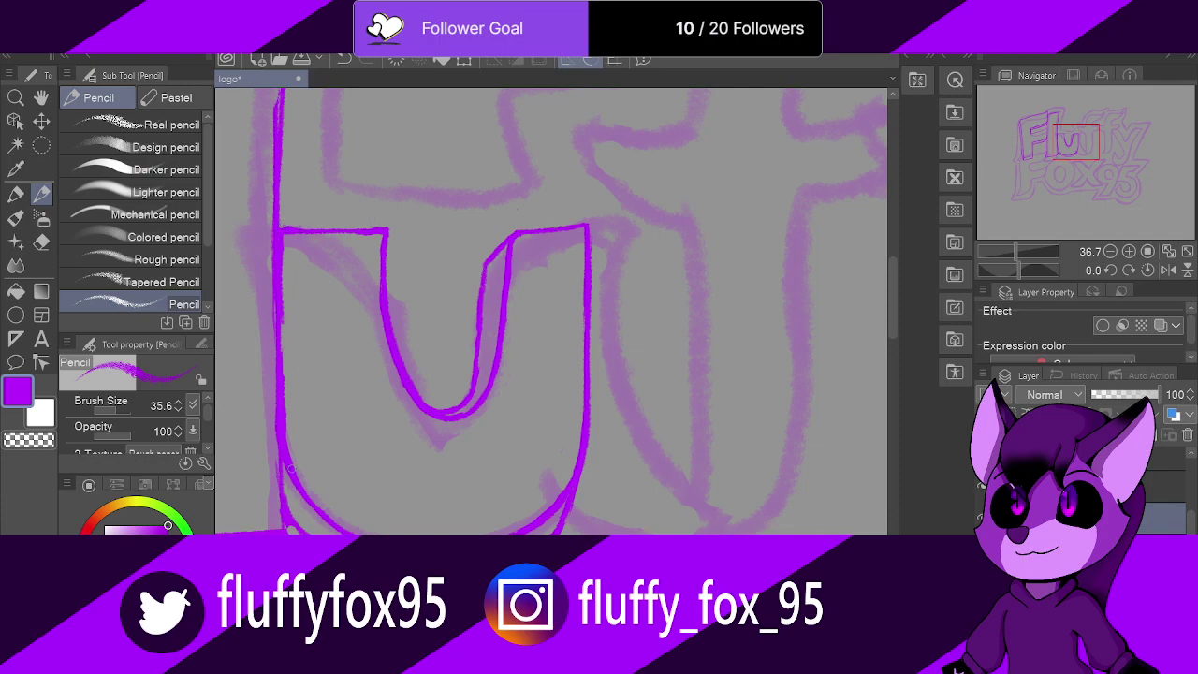
drag(279, 428, 281, 524)
key(e)
drag(274, 463, 279, 510)
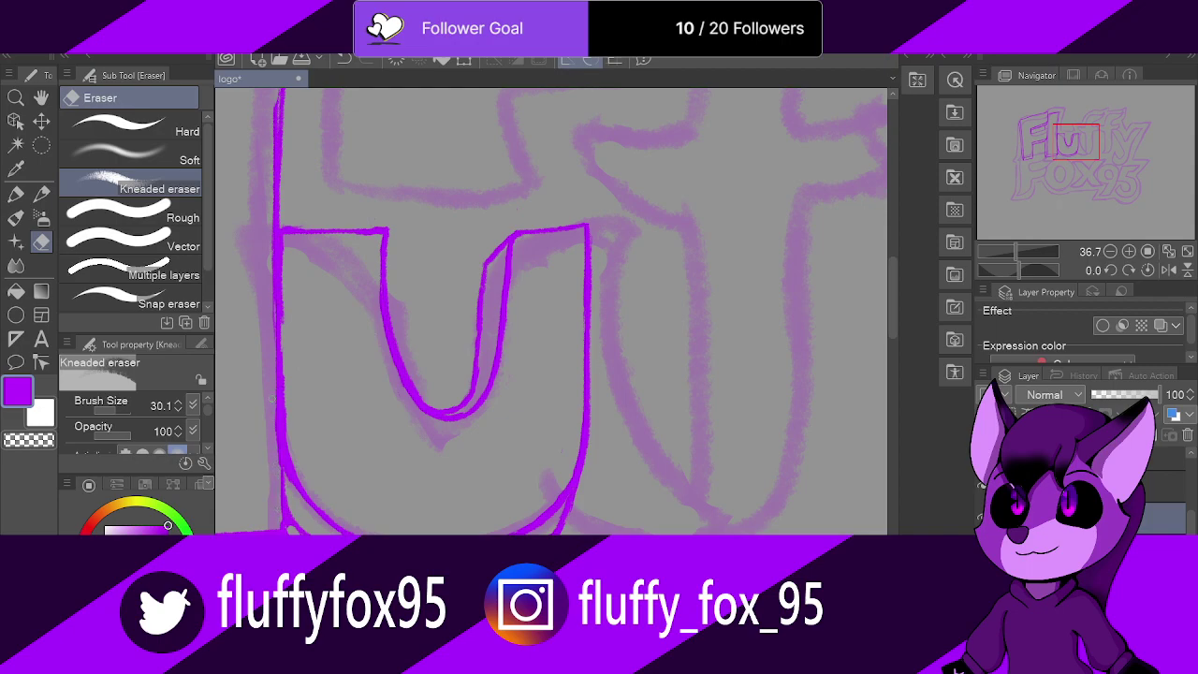
drag(272, 398, 277, 486)
Step: Straighten the l's long edge beside the u with the Pencil, then erase the overshooting lines at its upper corner and near its base
key(p)
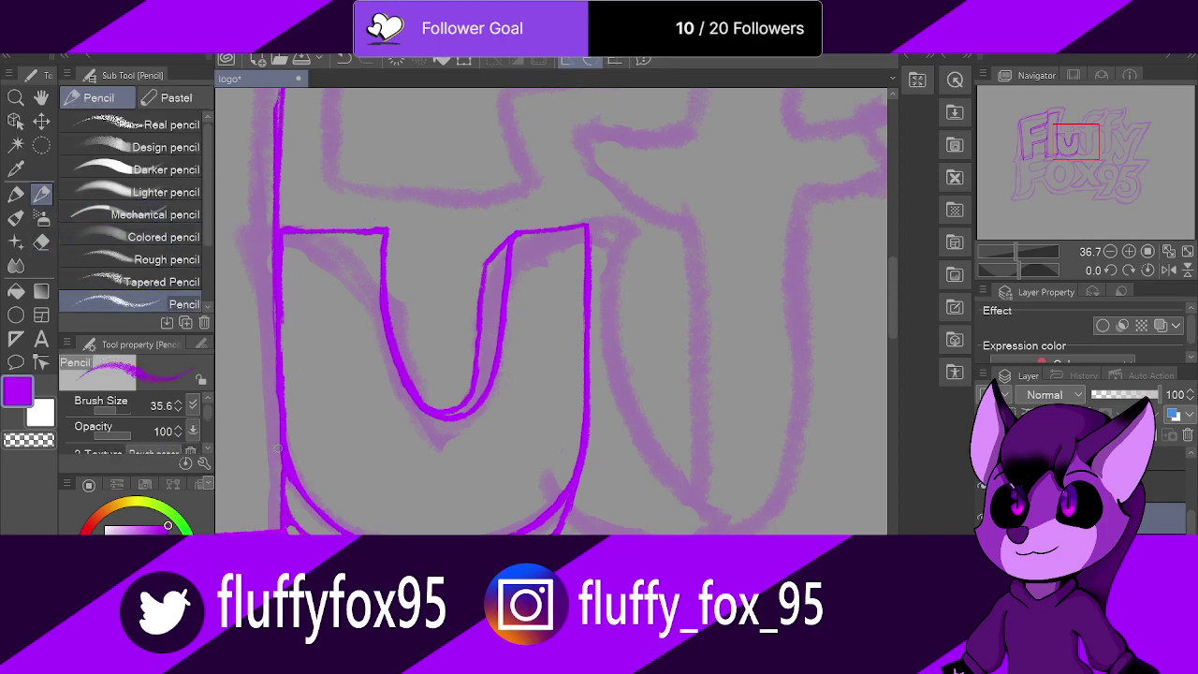
key(shift+space)
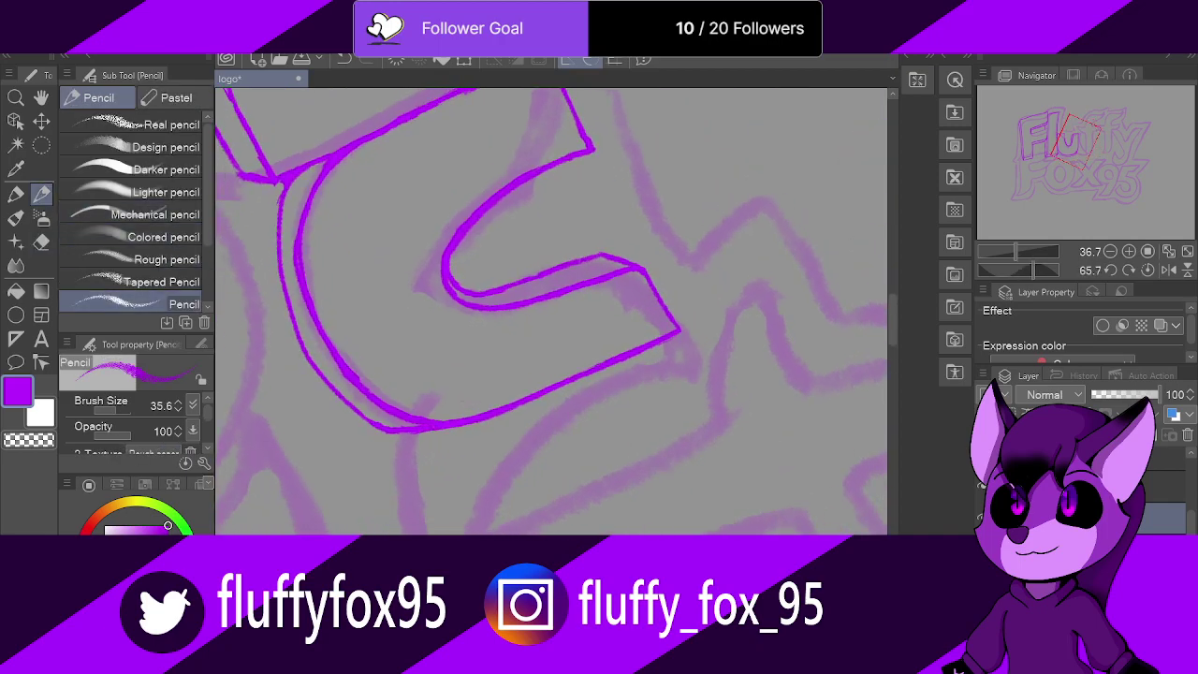
drag(894, 309, 895, 281)
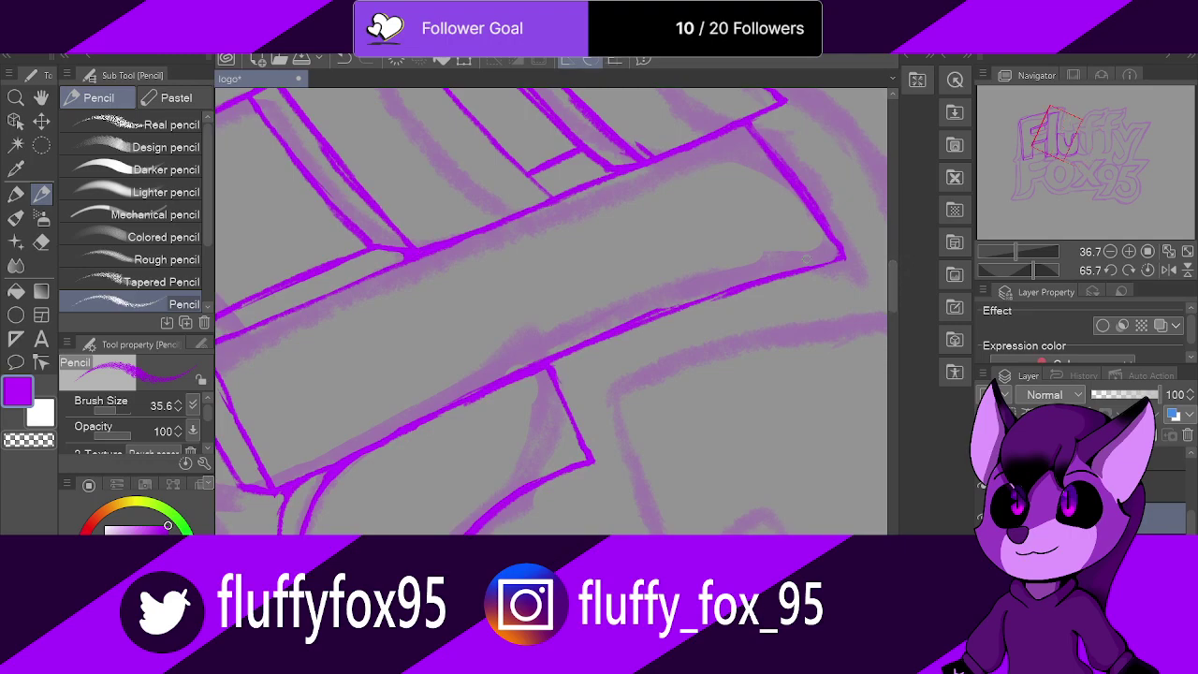
drag(831, 242, 638, 321)
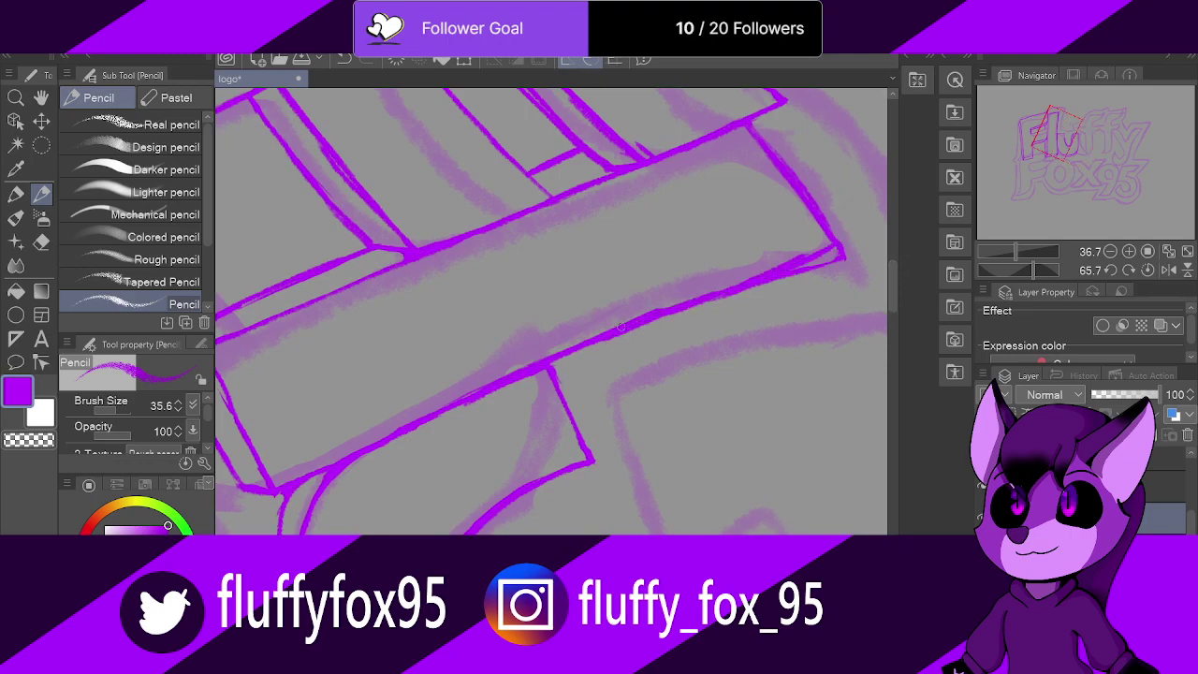
mouse_move(275, 490)
mouse_down()
mouse_move(388, 440)
mouse_move(465, 375)
mouse_up()
click(41, 242)
mouse_move(852, 261)
mouse_down()
mouse_move(779, 279)
mouse_move(816, 235)
mouse_move(770, 274)
mouse_up()
drag(325, 453, 300, 470)
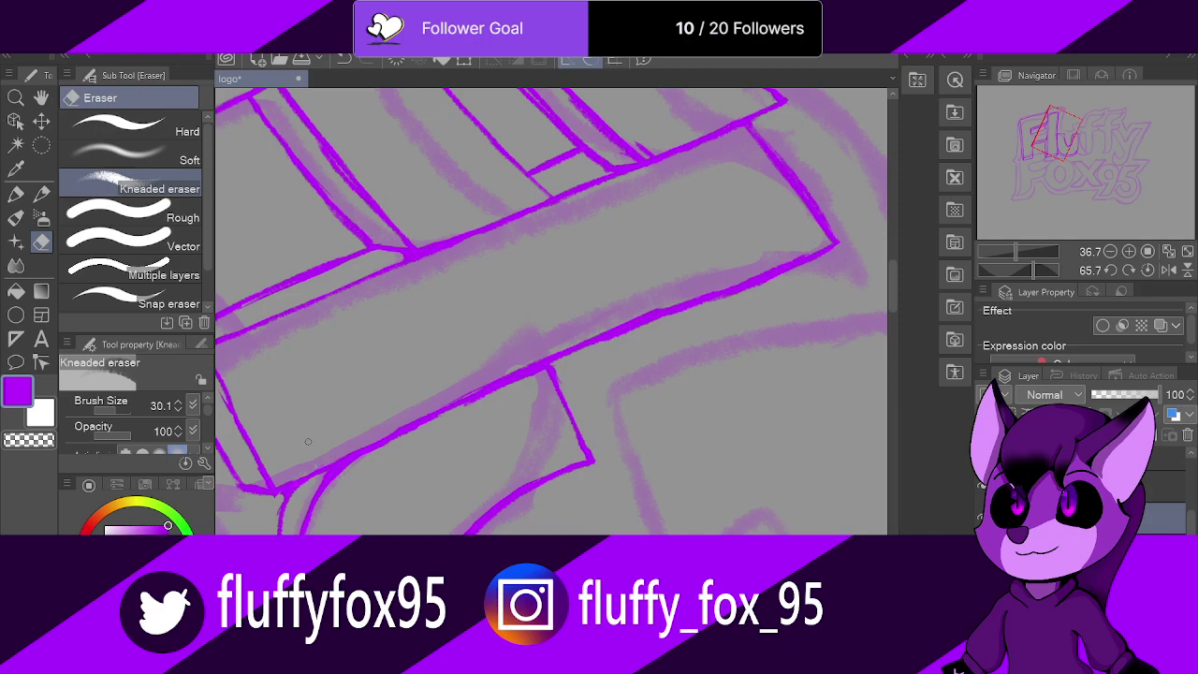
Step: Reset the canvas rotation and save the logo file
key(ctrl+at)
scroll(336, 308, down, 3)
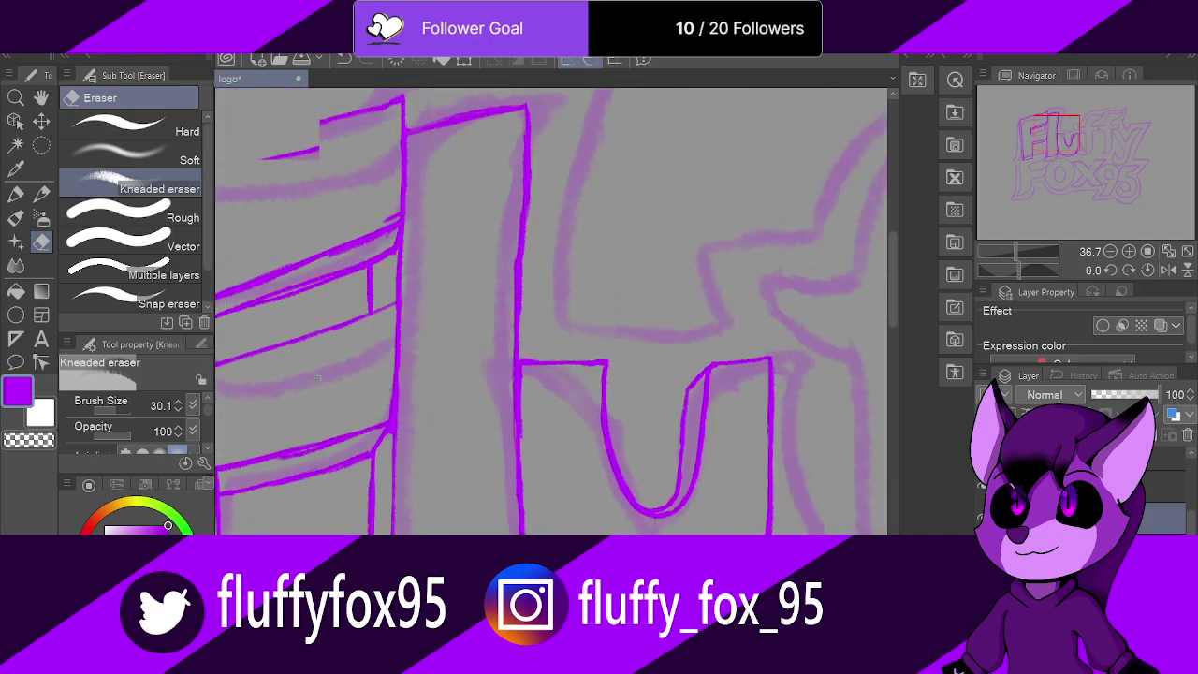
scroll(423, 273, down, 2)
scroll(618, 412, up, 3)
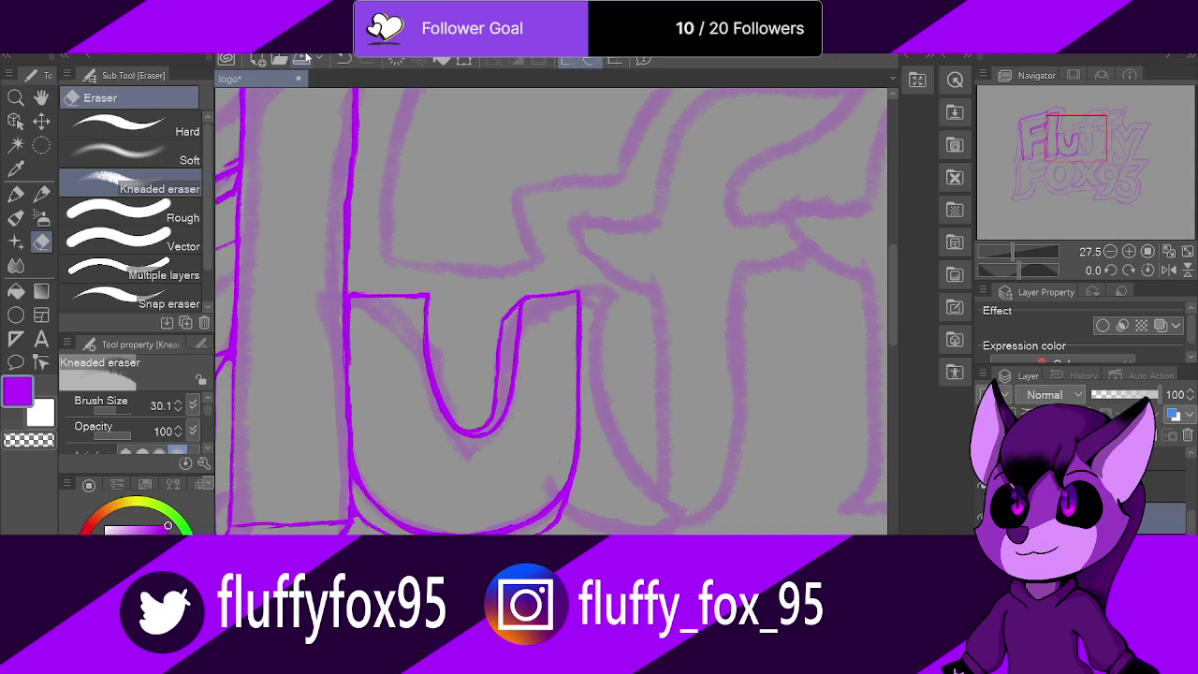
click(304, 57)
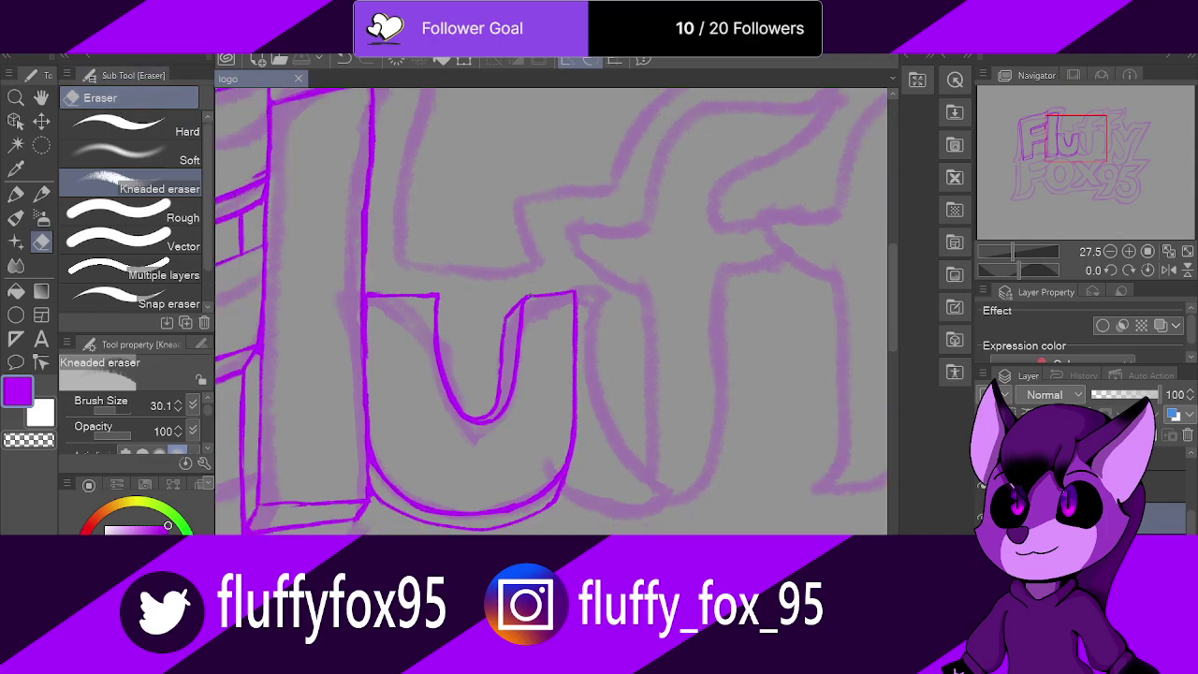
Step: Draw the first f's outer stem edge and curved top with the Pencil at brush size 35.6, starting the hook's rounded tip
scroll(561, 410, down, 1)
scroll(562, 410, down, 1)
scroll(561, 410, up, 2)
scroll(510, 426, down, 2)
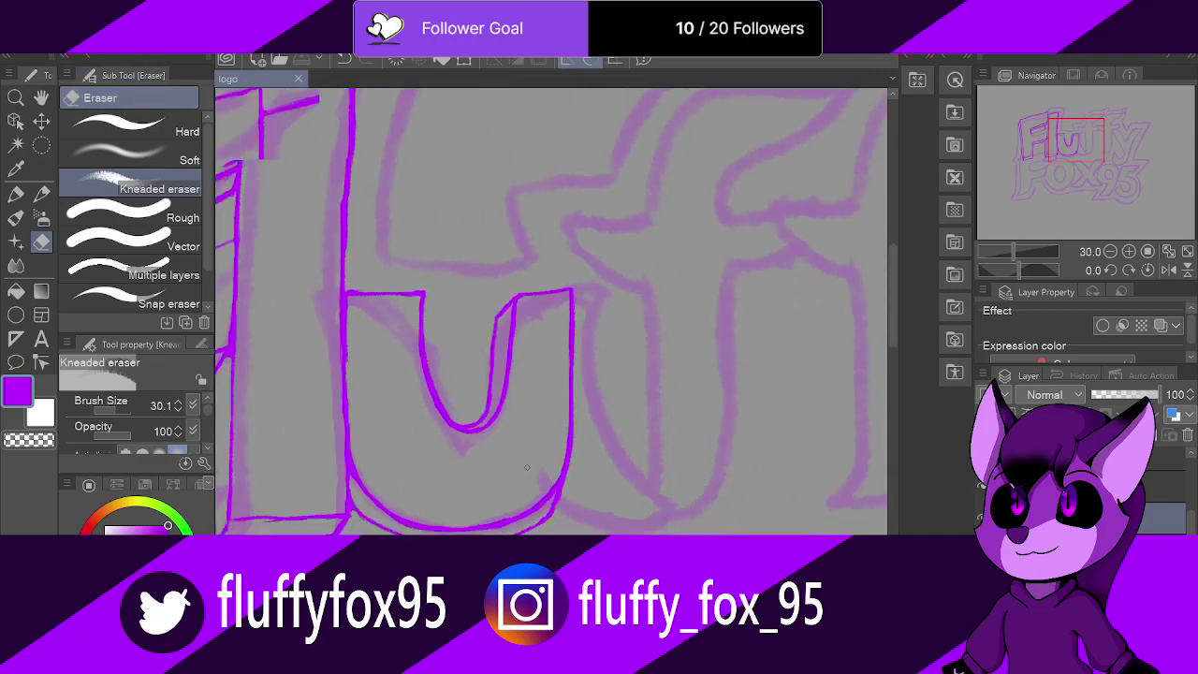
scroll(510, 425, down, 4)
scroll(453, 379, down, 2)
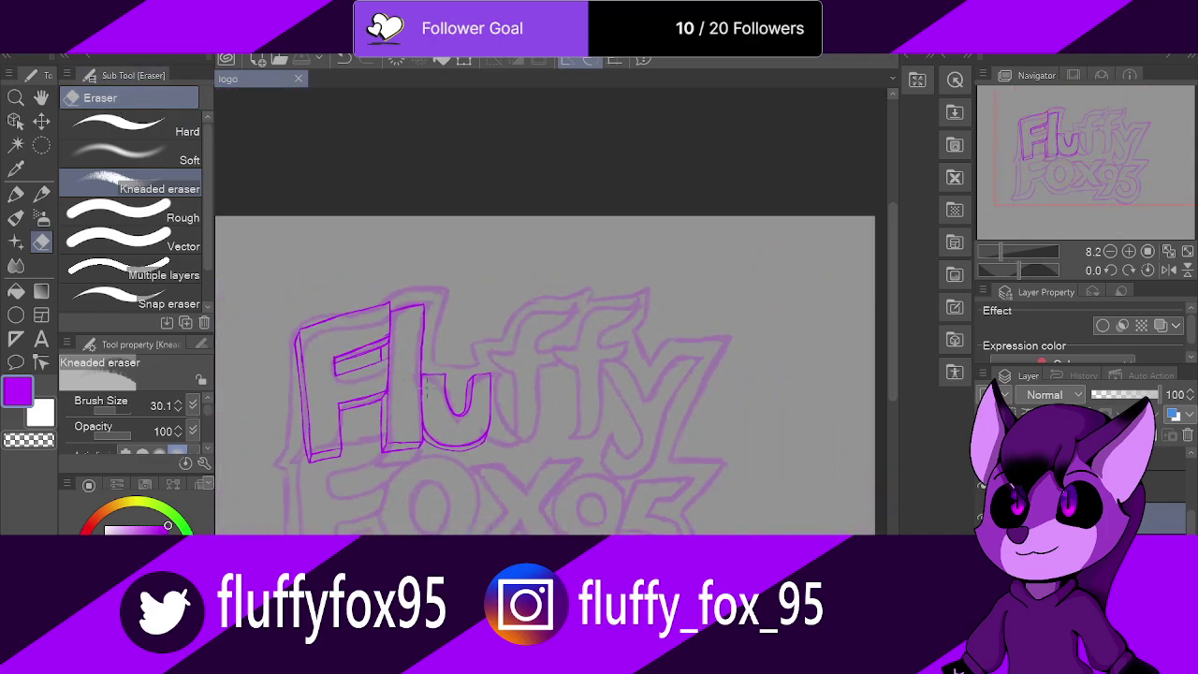
scroll(506, 409, up, 3)
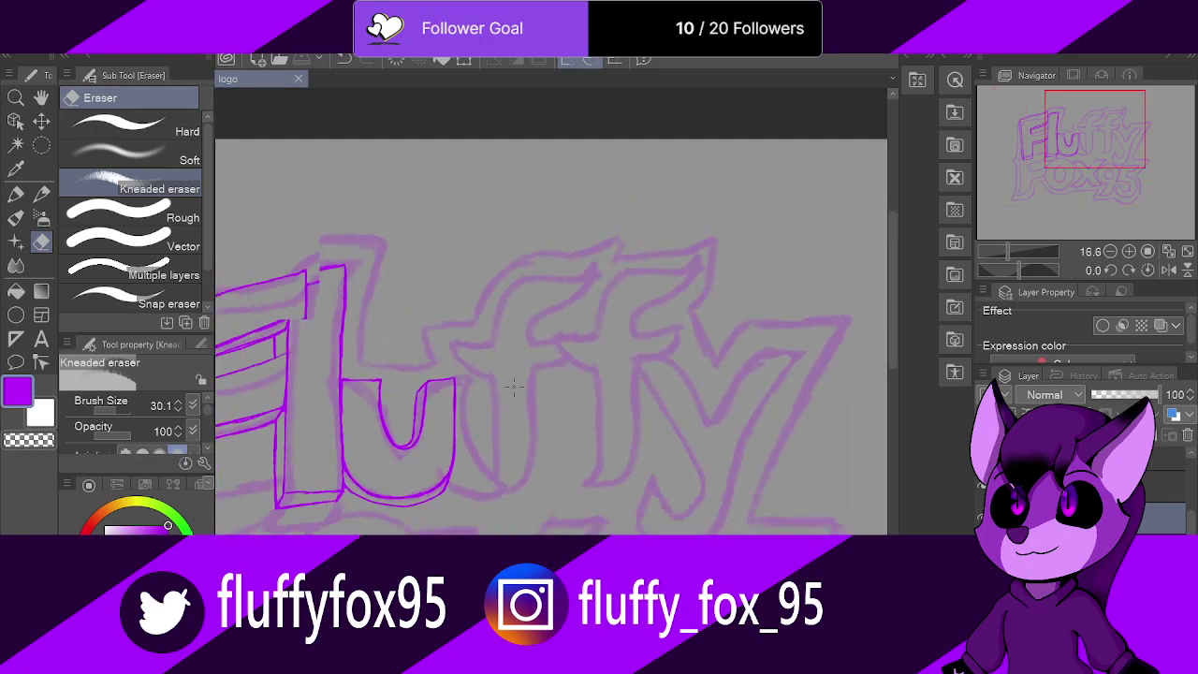
scroll(495, 436, up, 4)
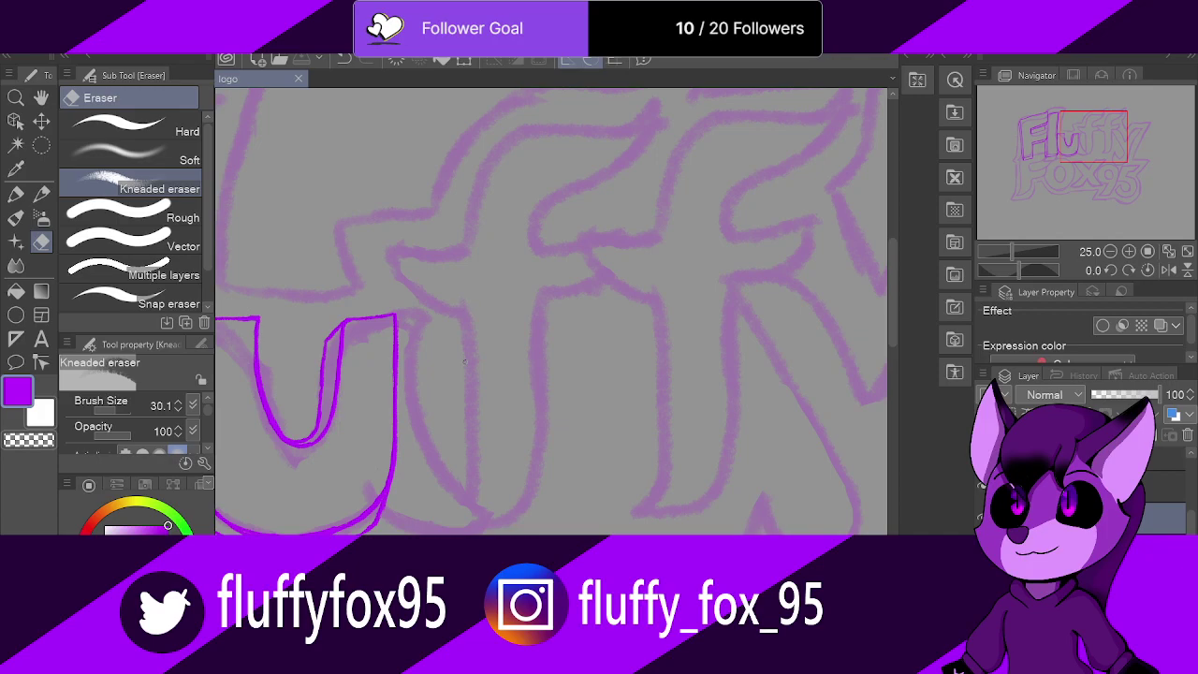
key(p)
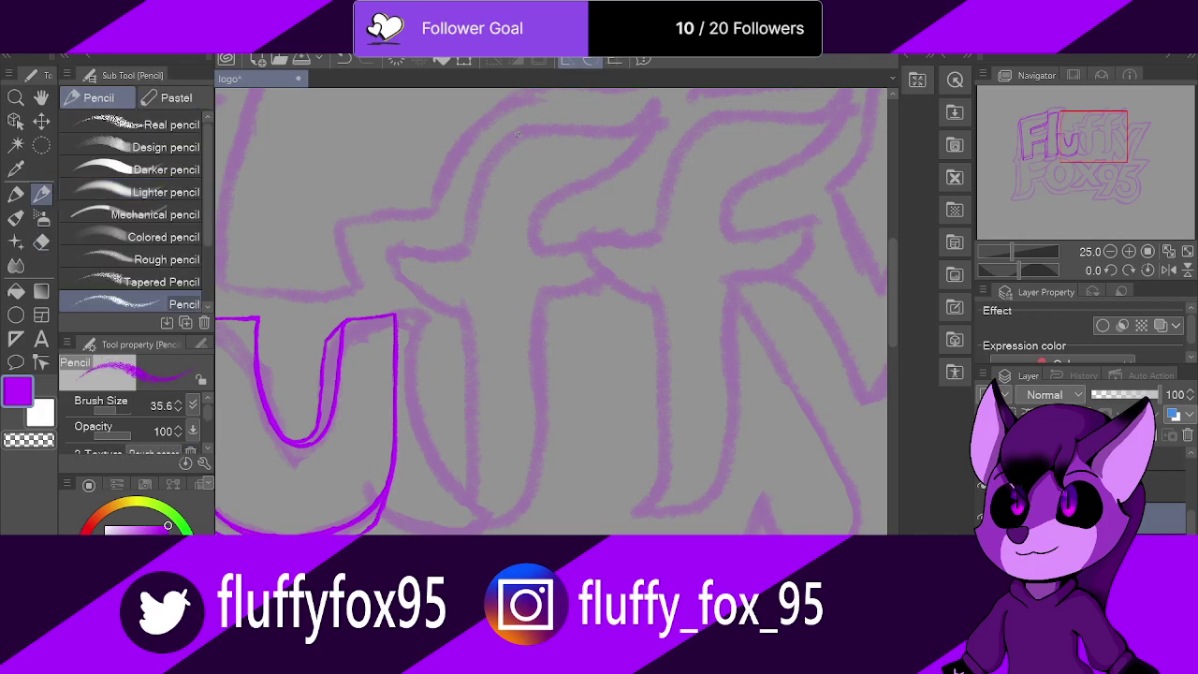
mouse_move(541, 134)
mouse_down()
mouse_move(482, 161)
mouse_move(462, 262)
mouse_move(462, 513)
mouse_up()
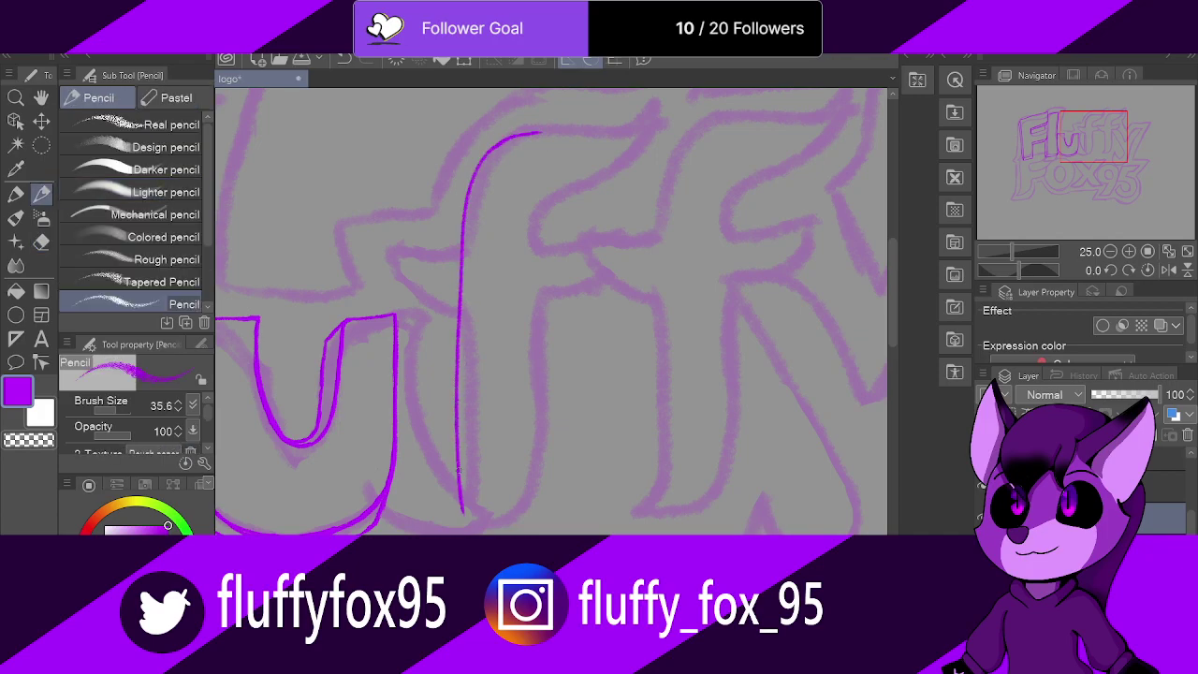
drag(459, 471, 462, 524)
mouse_move(520, 134)
mouse_down()
mouse_move(631, 135)
mouse_move(586, 136)
mouse_move(632, 139)
mouse_move(643, 152)
mouse_move(620, 184)
mouse_up()
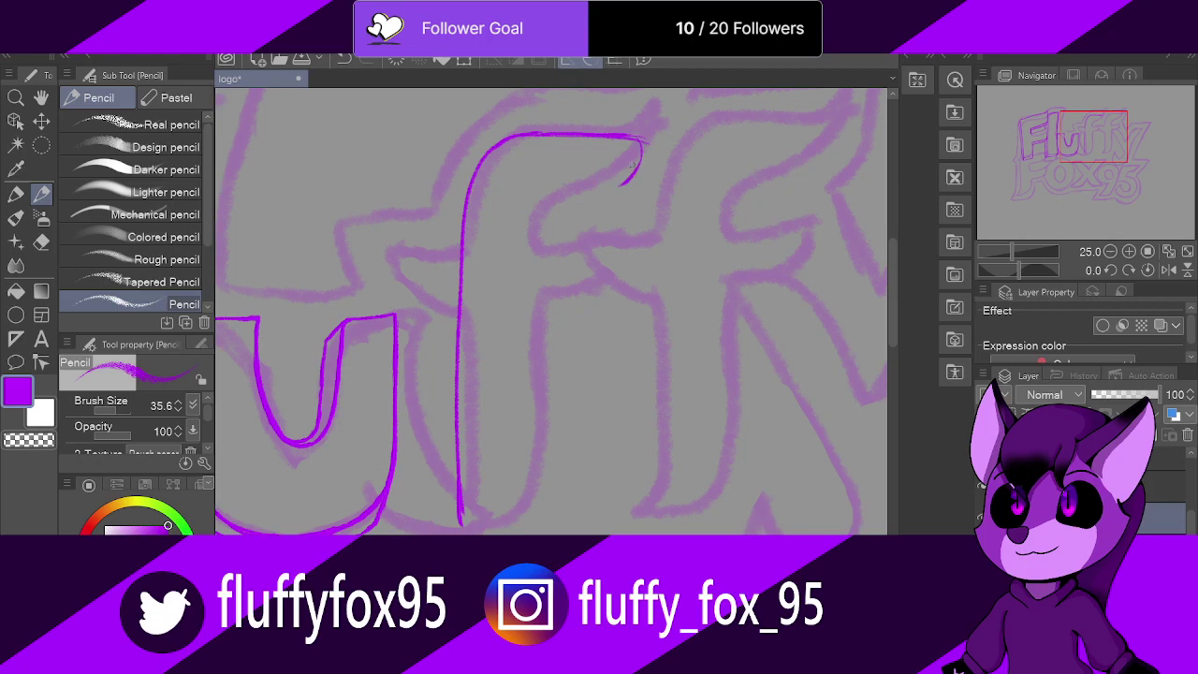
Step: Round off the first f's hook and draw its underside and the stem's inner edge
mouse_move(636, 137)
mouse_down()
mouse_move(642, 166)
mouse_move(591, 190)
mouse_up()
mouse_move(631, 136)
mouse_down()
mouse_move(646, 161)
mouse_move(644, 149)
mouse_move(552, 198)
mouse_up()
mouse_move(626, 179)
mouse_down()
mouse_move(558, 200)
mouse_move(549, 216)
mouse_move(533, 393)
mouse_up()
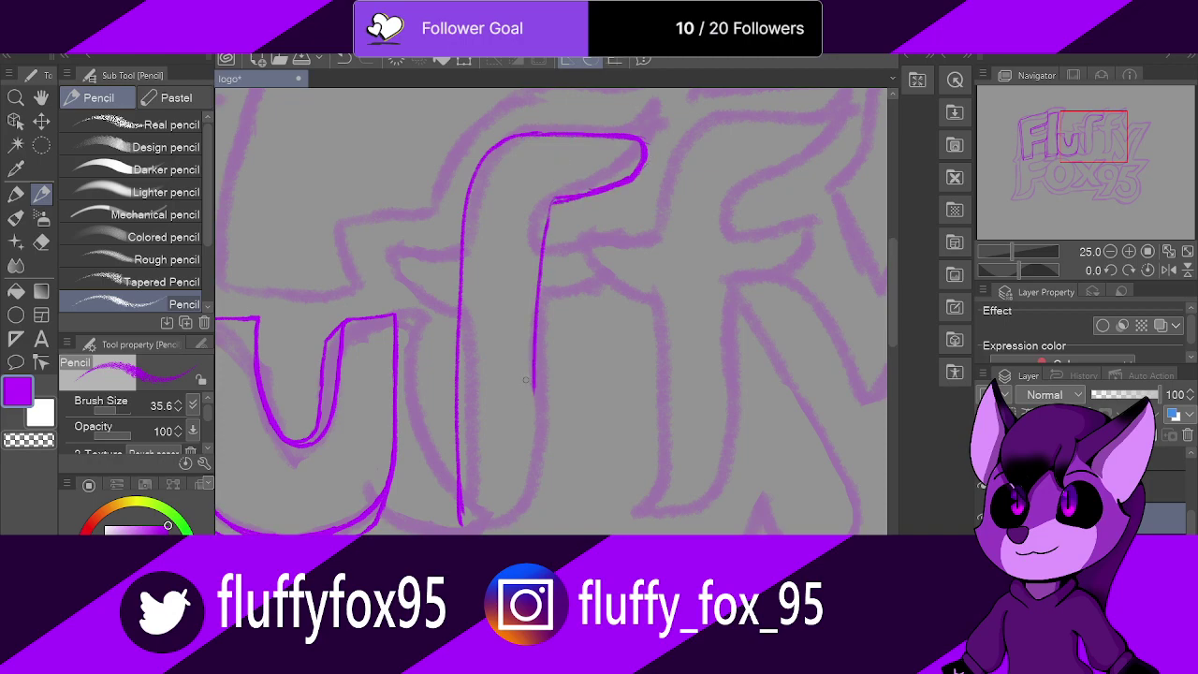
mouse_move(560, 203)
mouse_down()
mouse_move(522, 496)
mouse_move(464, 526)
mouse_move(458, 492)
mouse_up()
drag(508, 245, 515, 351)
Step: Draw a crossbar with rounded ends across the first f's stem and thicken its outline
scroll(515, 350, up, 1)
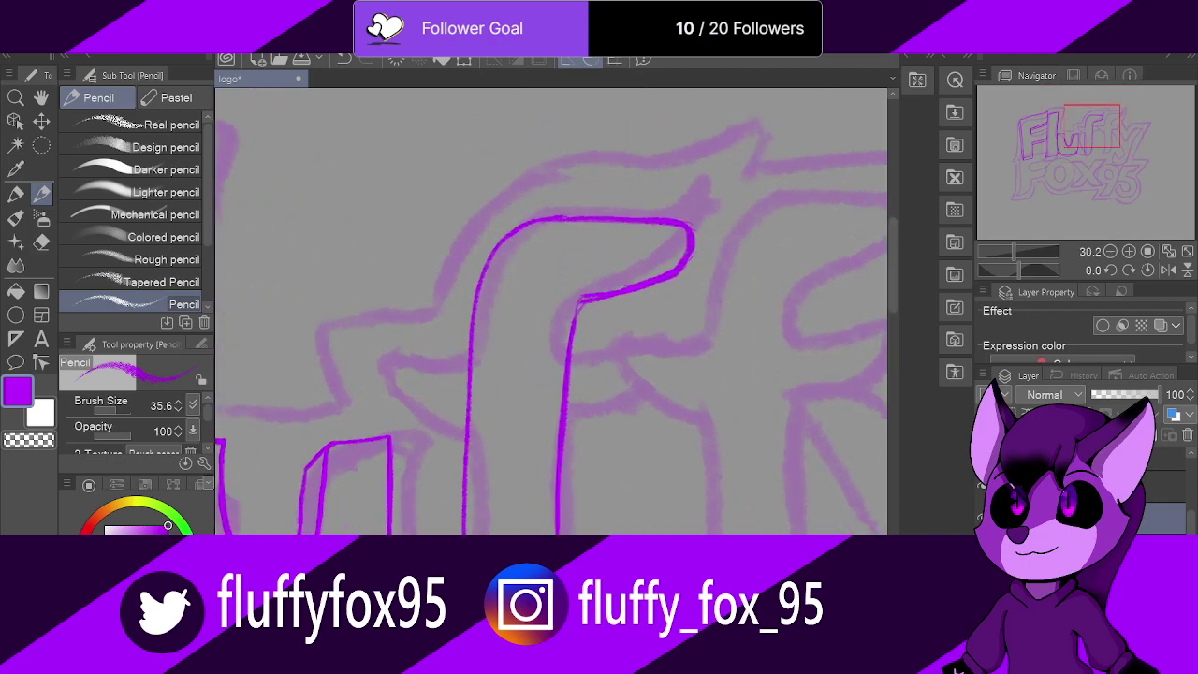
scroll(530, 449, down, 3)
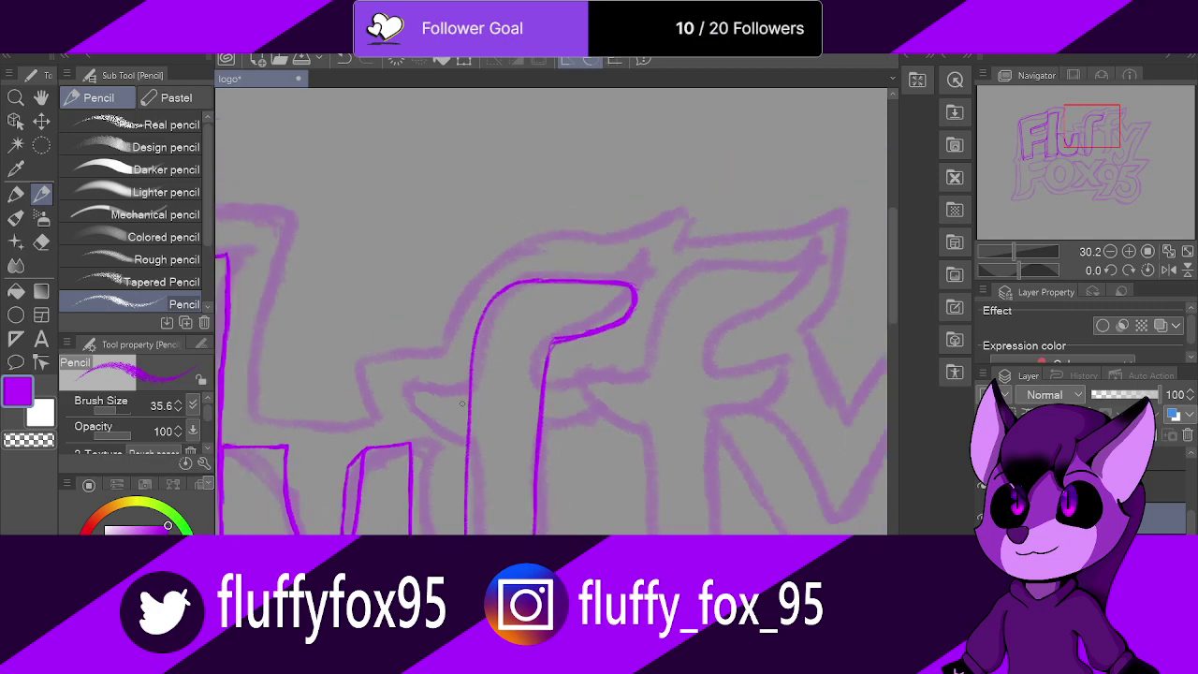
scroll(530, 449, up, 1)
scroll(530, 450, up, 4)
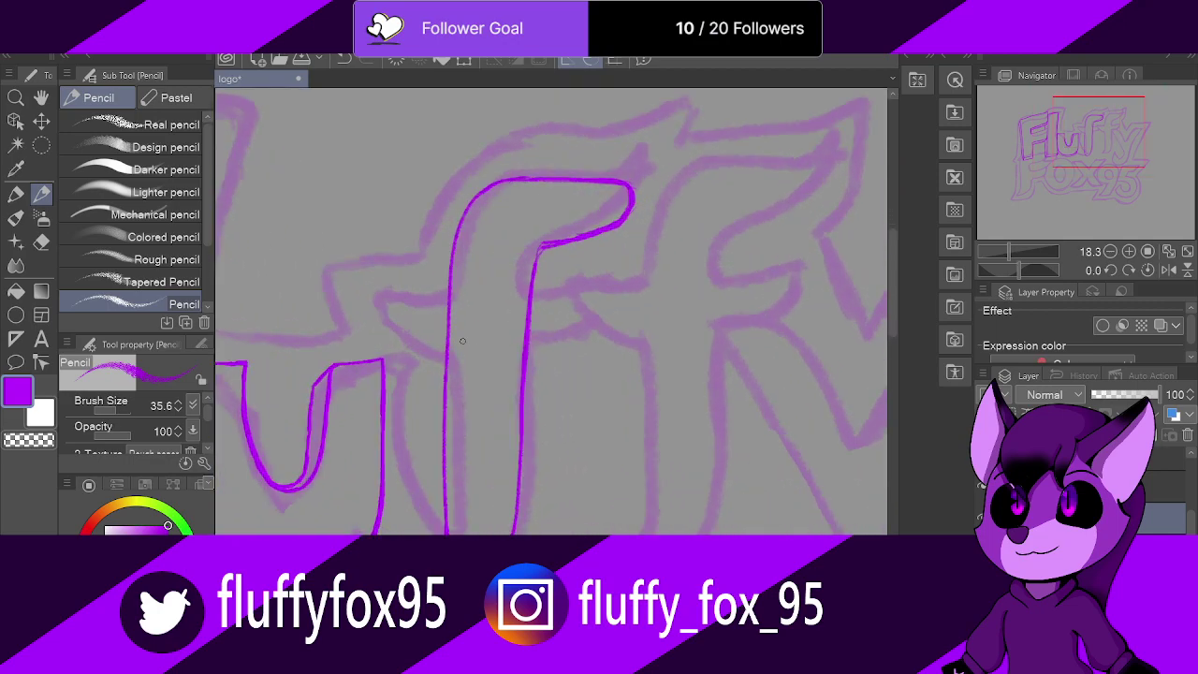
drag(399, 402, 476, 473)
scroll(476, 473, up, 1)
scroll(477, 473, up, 1)
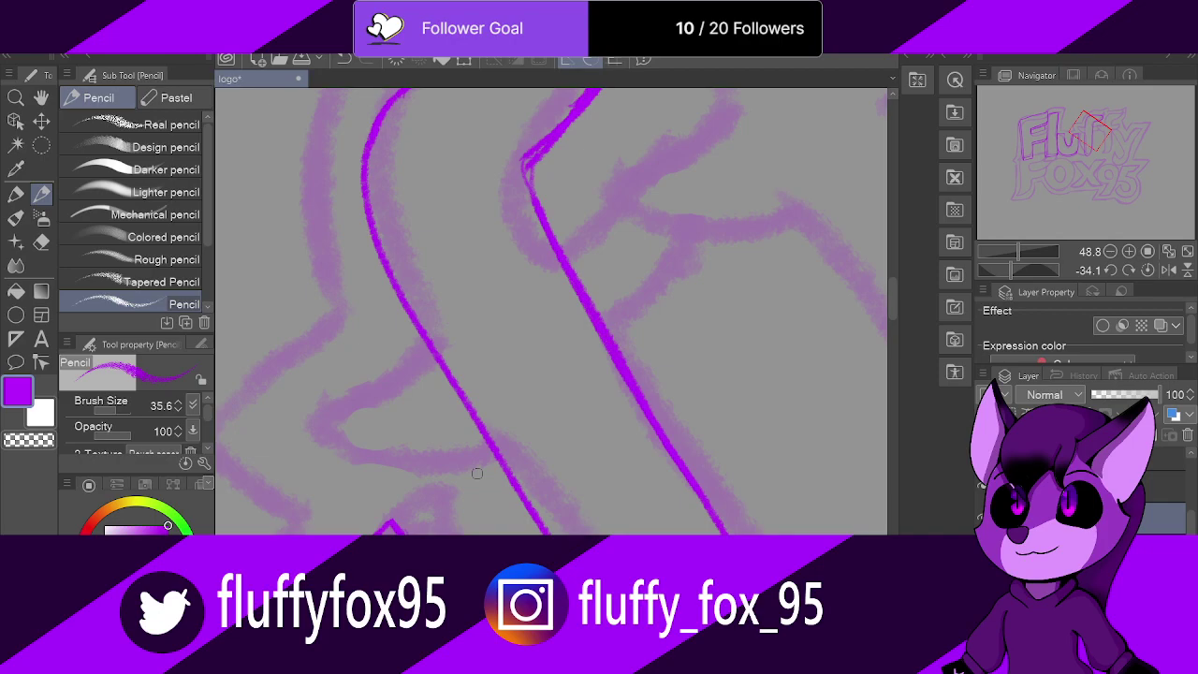
scroll(508, 440, down, 2)
scroll(531, 366, up, 3)
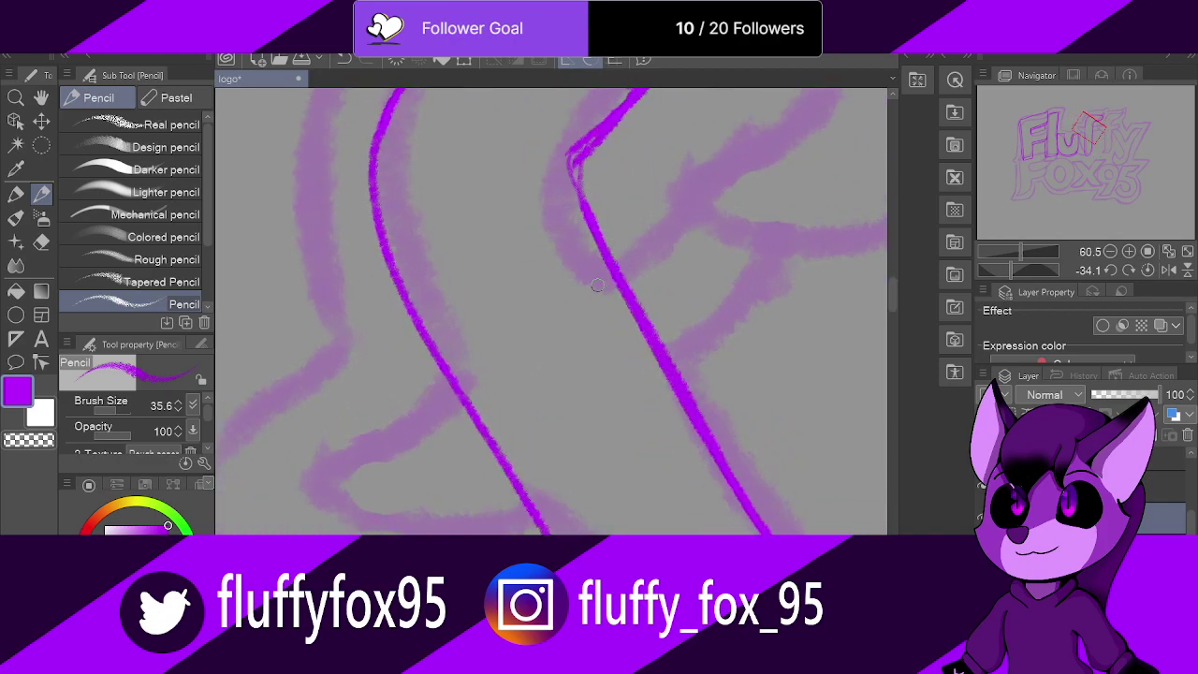
mouse_move(575, 304)
mouse_down()
mouse_move(699, 216)
mouse_move(761, 236)
mouse_move(771, 253)
mouse_move(753, 309)
mouse_move(715, 345)
mouse_up()
mouse_move(764, 265)
mouse_down()
mouse_move(721, 333)
mouse_move(507, 494)
mouse_move(539, 316)
mouse_up()
mouse_move(628, 259)
mouse_down()
mouse_move(420, 418)
mouse_move(426, 524)
mouse_up()
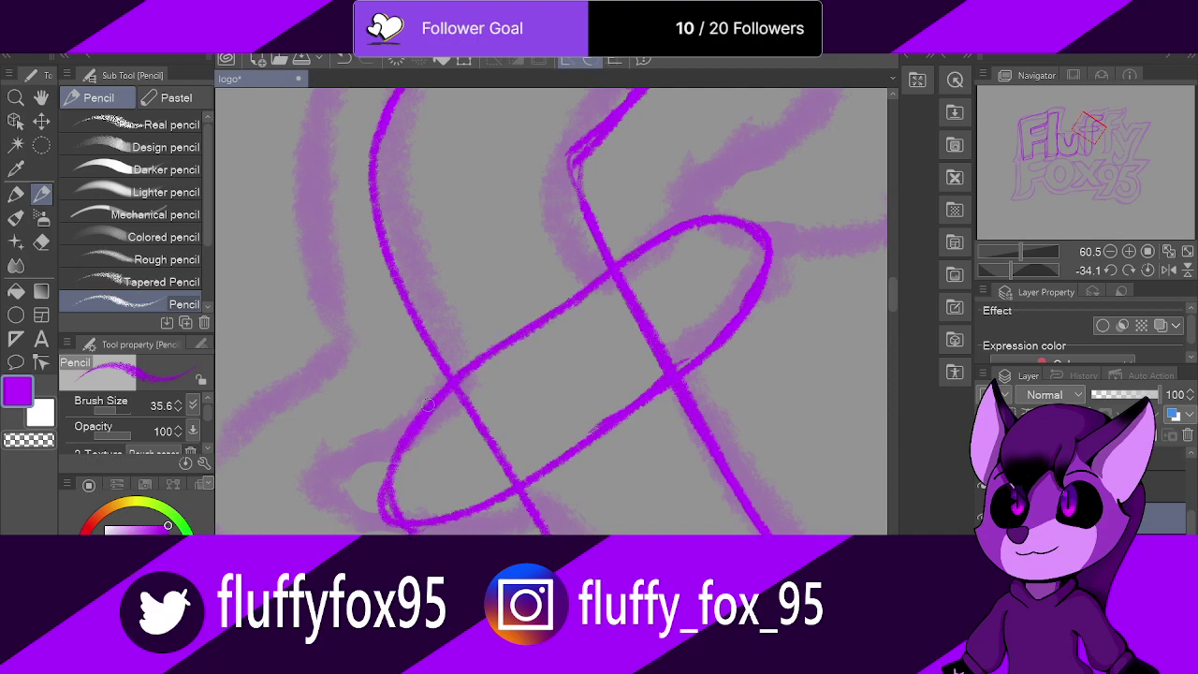
mouse_move(430, 404)
mouse_down()
mouse_move(459, 520)
mouse_move(550, 476)
mouse_up()
mouse_move(676, 369)
mouse_down()
mouse_move(714, 351)
mouse_move(763, 281)
mouse_move(691, 366)
mouse_move(763, 278)
mouse_move(753, 304)
mouse_move(771, 264)
mouse_up()
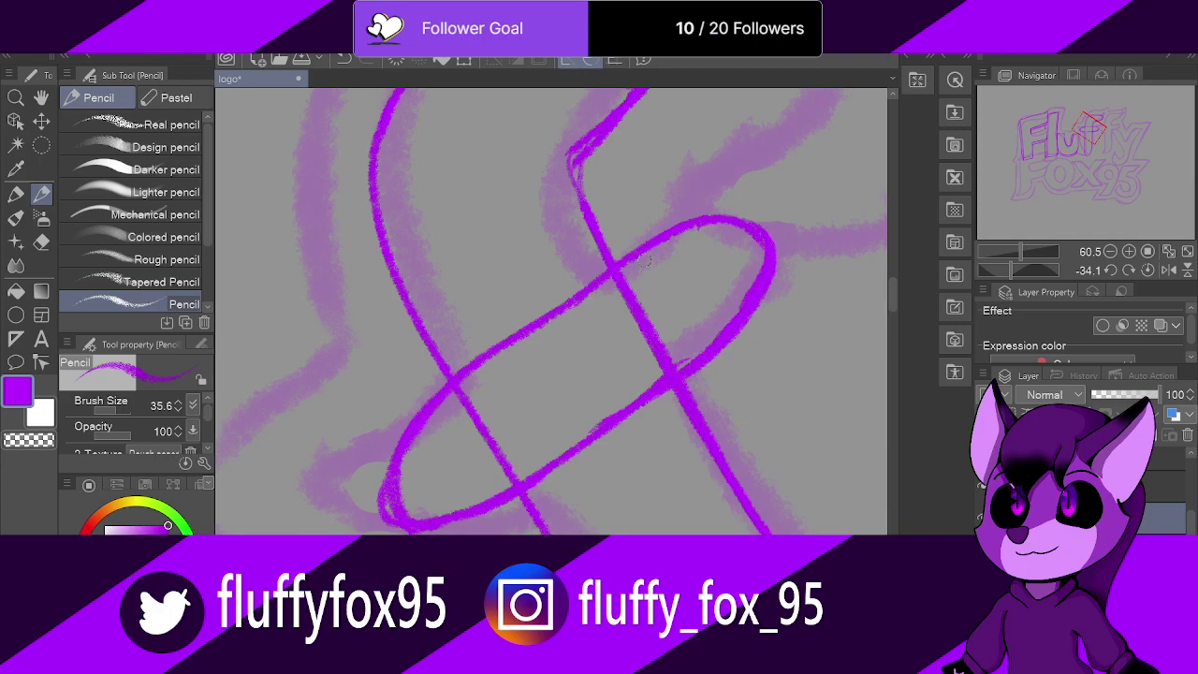
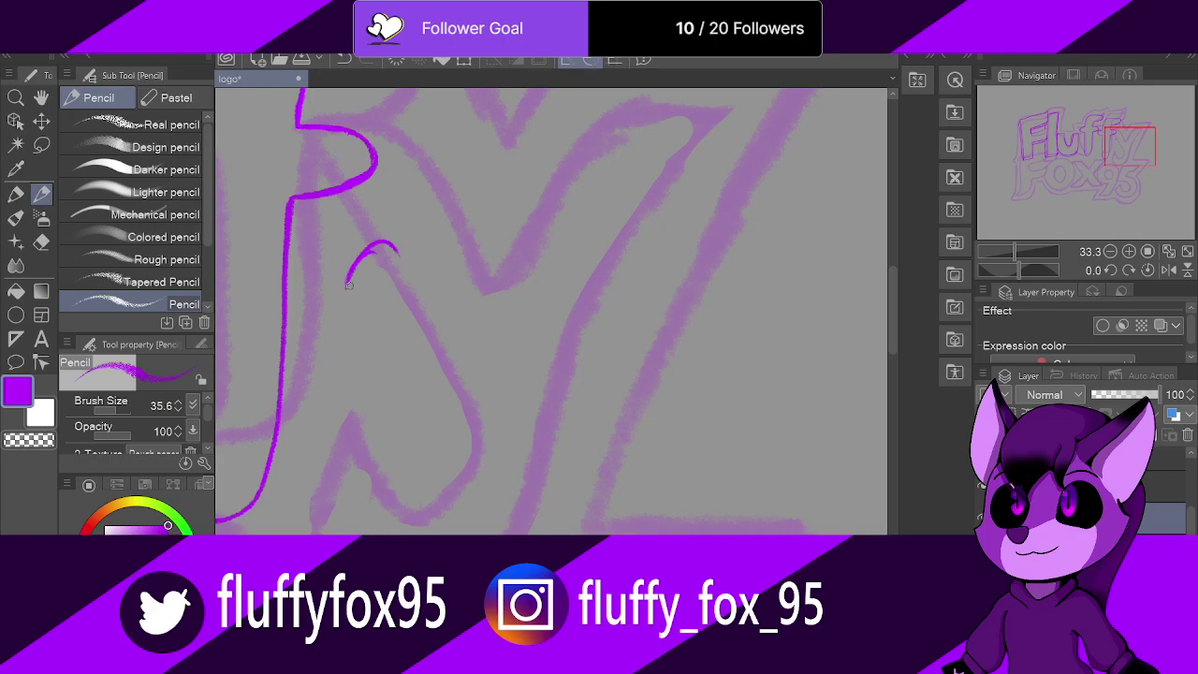
Step: Draw both sides of the y's short arm down from its rounded end and thicken the outline
mouse_move(366, 315)
mouse_down()
mouse_move(348, 276)
mouse_move(416, 380)
mouse_up()
drag(358, 293, 451, 418)
mouse_move(390, 253)
mouse_down()
mouse_move(414, 254)
mouse_move(481, 339)
mouse_up()
mouse_move(440, 284)
mouse_down()
mouse_move(388, 248)
mouse_move(348, 273)
mouse_move(367, 330)
mouse_up()
drag(344, 286, 424, 388)
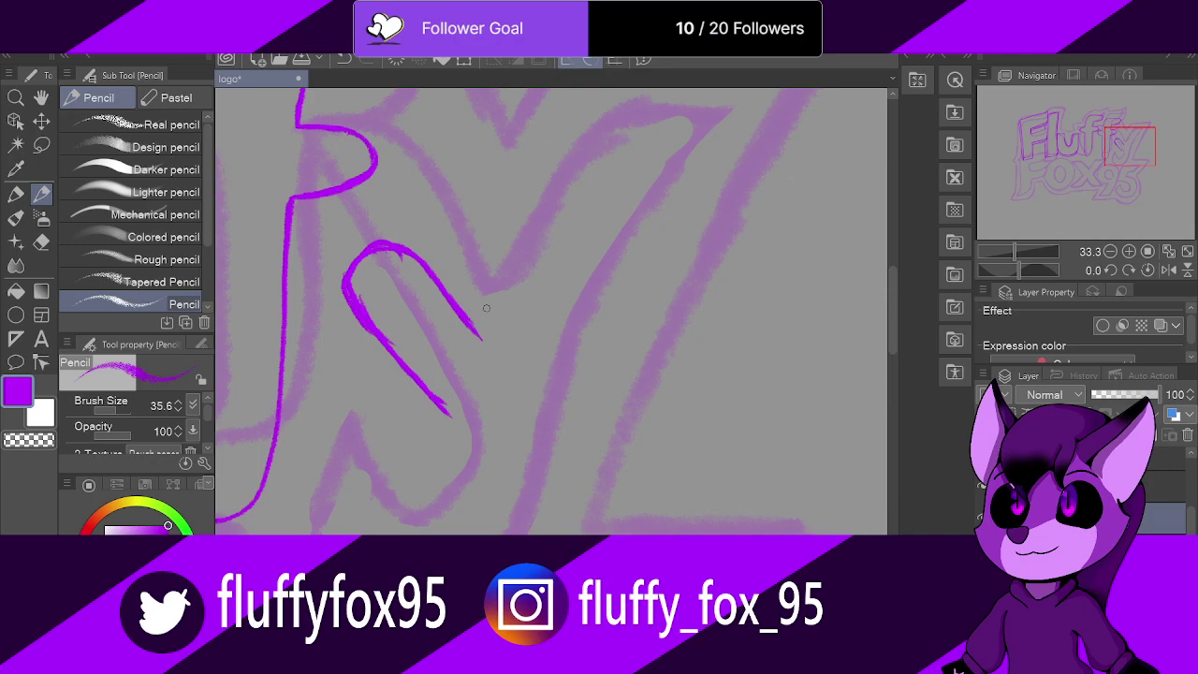
Step: Reshape the left end of the first f's crossbar with an angular Pencil outline and erase the old curve inside it
scroll(486, 308, down, 5)
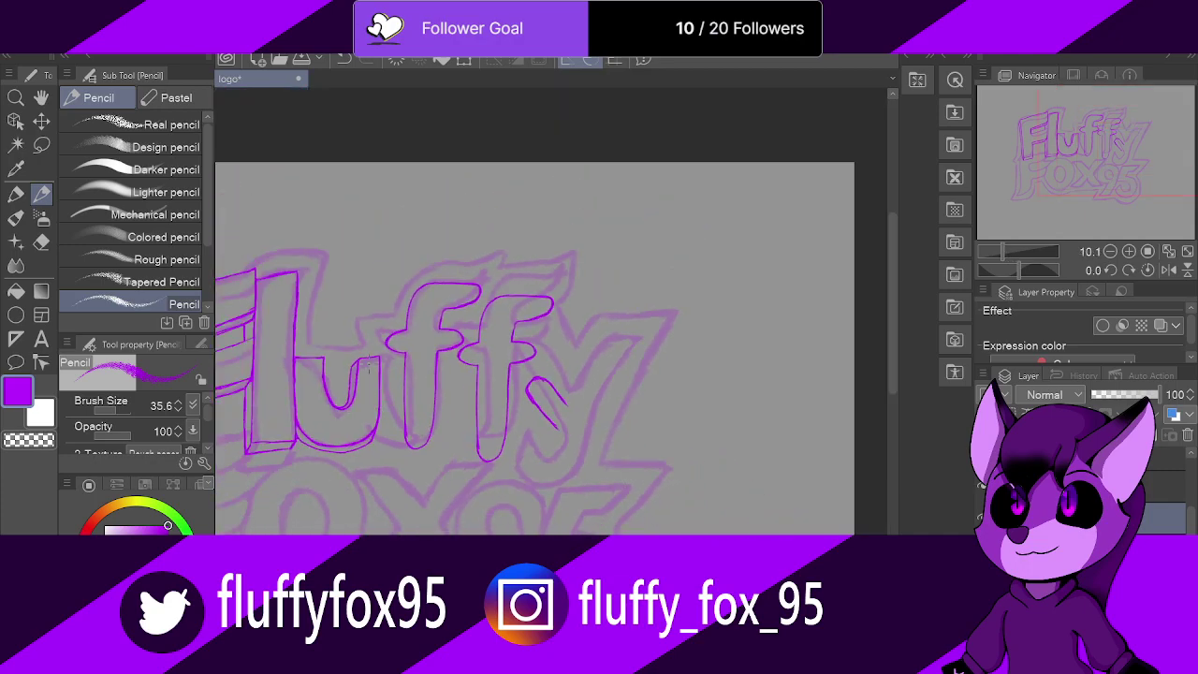
scroll(397, 339, up, 5)
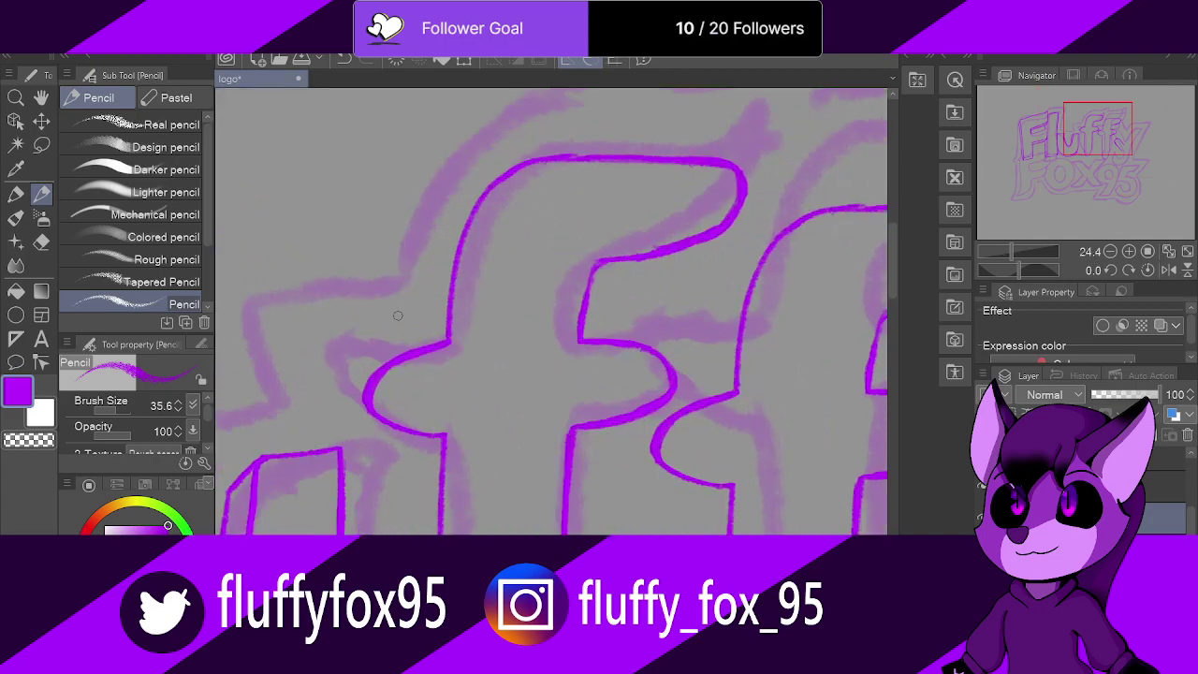
mouse_move(448, 339)
mouse_down()
mouse_move(374, 361)
mouse_move(394, 356)
mouse_move(370, 380)
mouse_move(374, 359)
mouse_move(372, 416)
mouse_move(376, 401)
mouse_move(438, 435)
mouse_up()
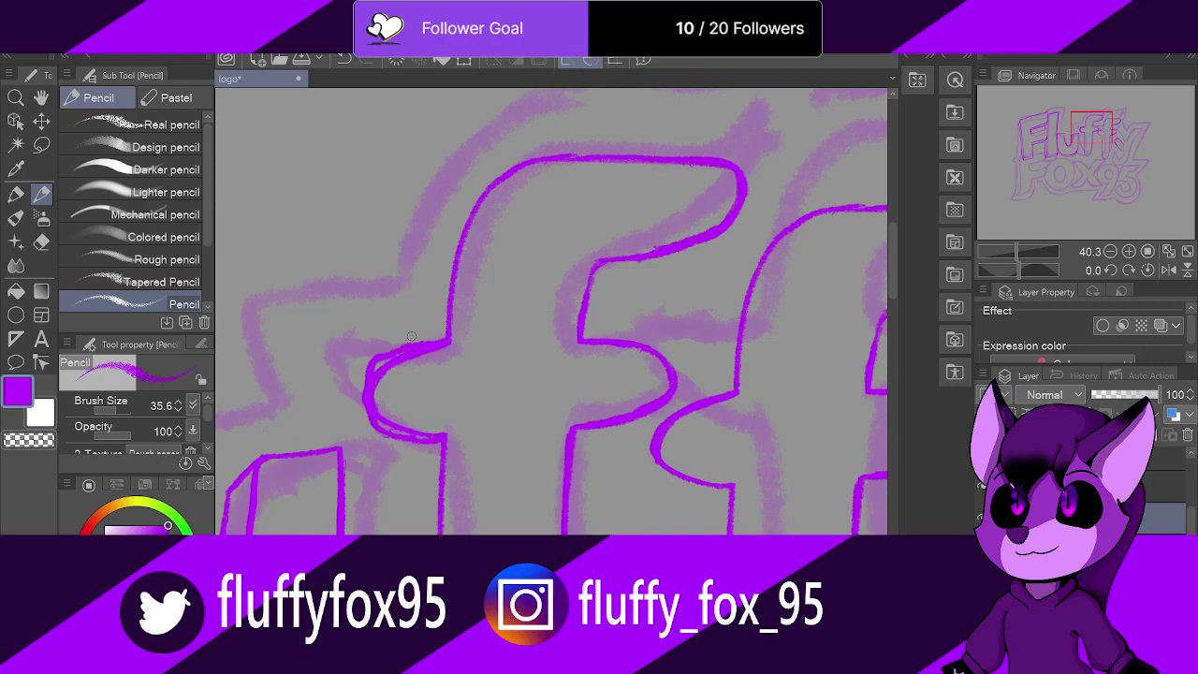
key(e)
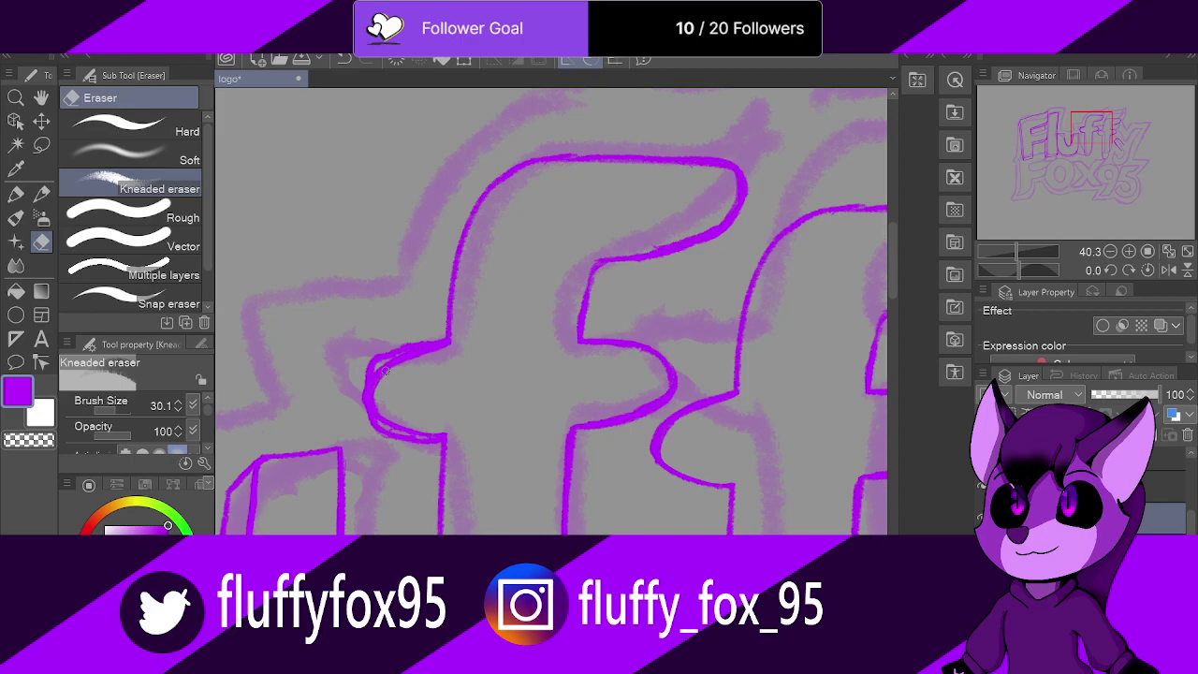
mouse_move(377, 375)
mouse_down()
mouse_move(376, 395)
mouse_move(421, 431)
mouse_move(449, 435)
mouse_up()
drag(385, 402, 379, 416)
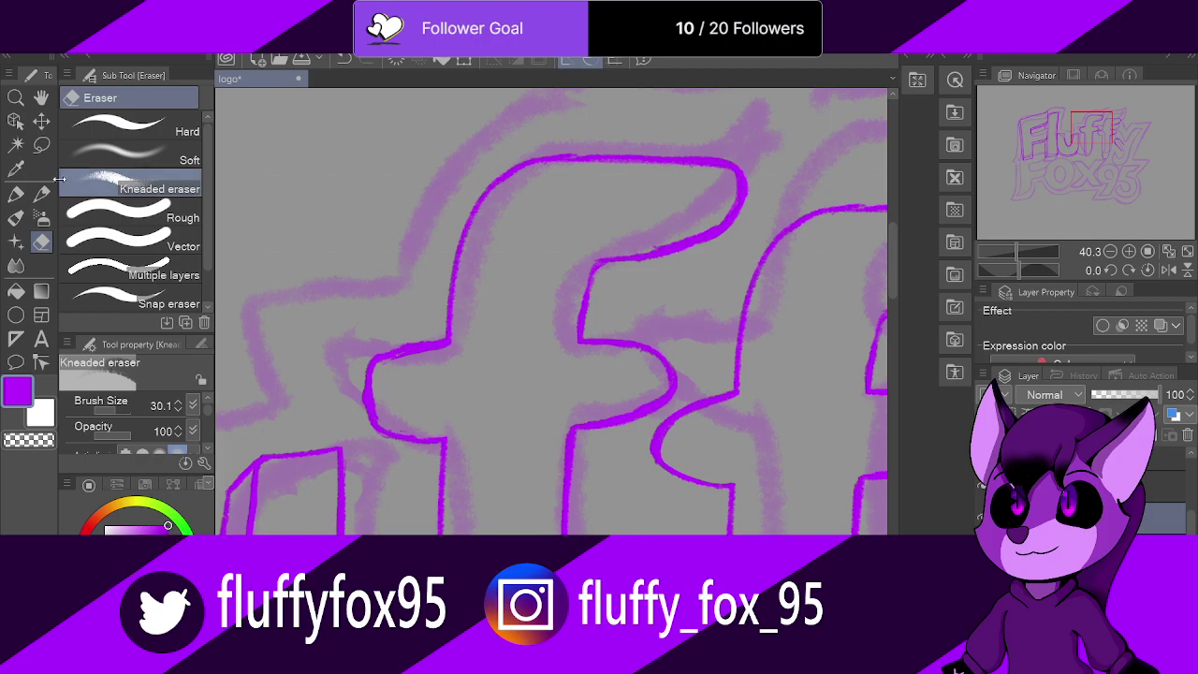
Step: Draw a 3D depth side along the left end and underside of the first f's crossbar
key(p)
mouse_move(373, 361)
mouse_down()
mouse_move(351, 390)
mouse_move(362, 449)
mouse_move(384, 422)
mouse_move(368, 447)
mouse_move(407, 457)
mouse_move(370, 455)
mouse_move(436, 455)
mouse_up()
mouse_move(373, 362)
mouse_down()
mouse_move(380, 426)
mouse_move(374, 371)
mouse_move(371, 424)
mouse_move(362, 378)
mouse_up()
click(42, 242)
Step: Draw a parallel depth edge down the outer side of the first f's stem and a flat base line across its bottom
scroll(362, 378, down, 3)
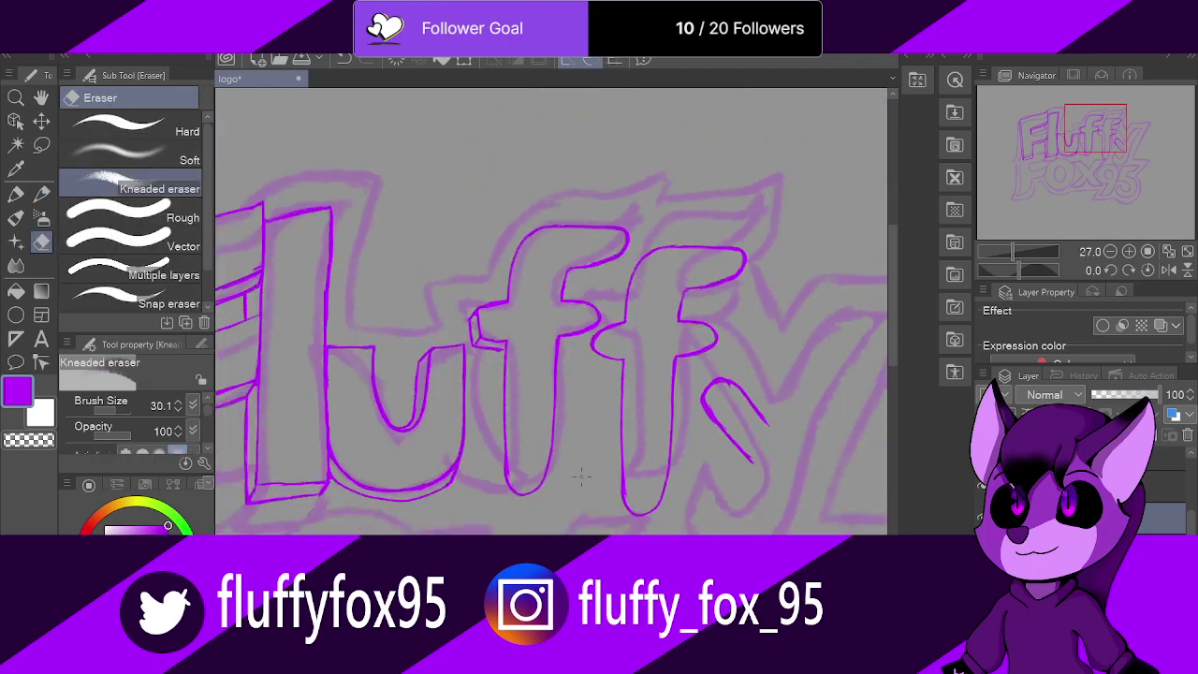
scroll(518, 434, up, 2)
click(41, 194)
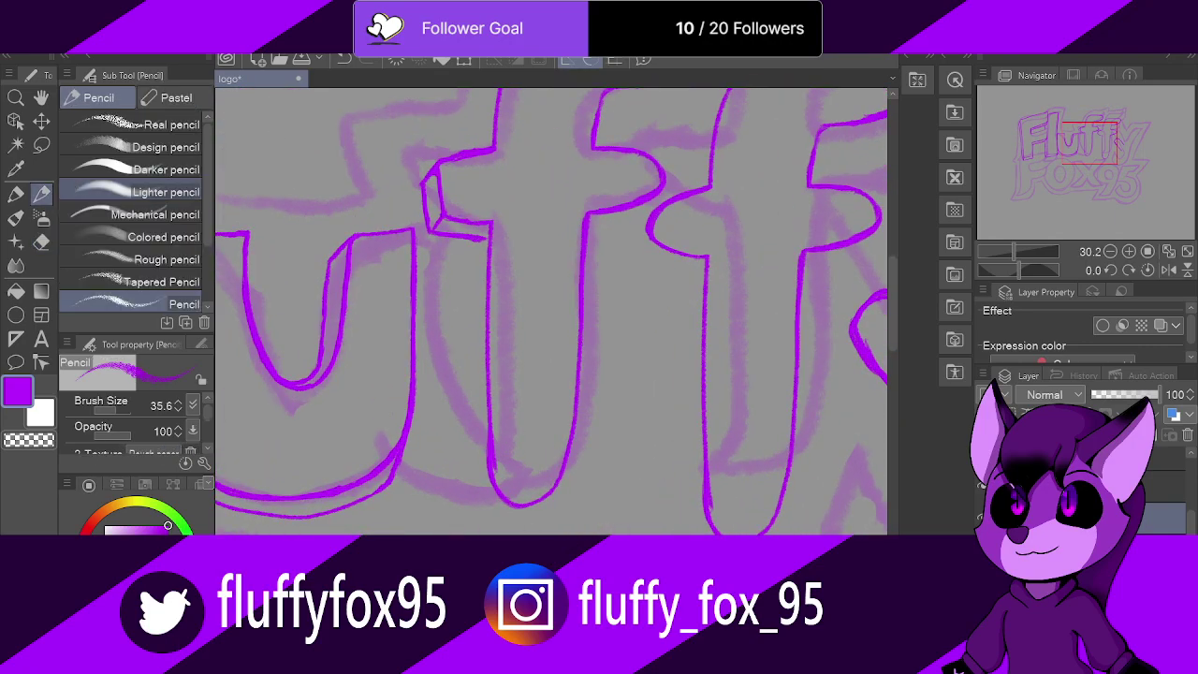
mouse_move(488, 225)
mouse_down()
mouse_move(476, 446)
mouse_move(491, 501)
mouse_move(521, 478)
mouse_move(516, 467)
mouse_move(518, 480)
mouse_move(571, 475)
mouse_up()
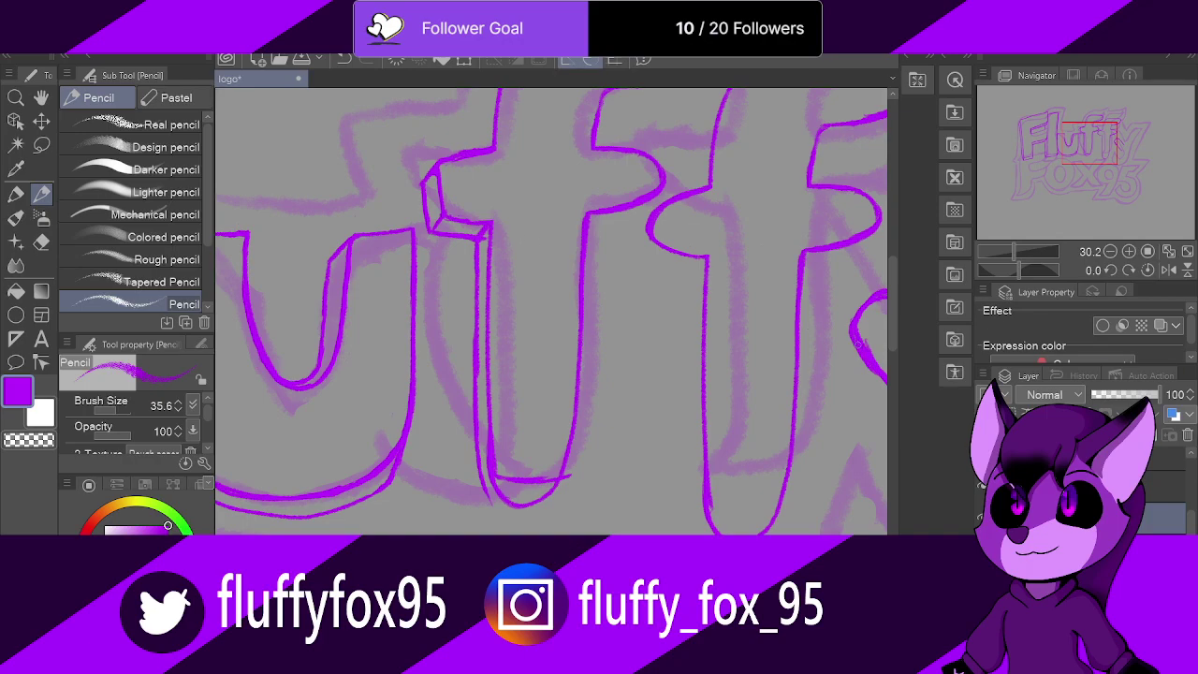
Step: Draw the depth underside of the first f's flat base, with slanted corner edges joining it to the stem
scroll(544, 469, up, 4)
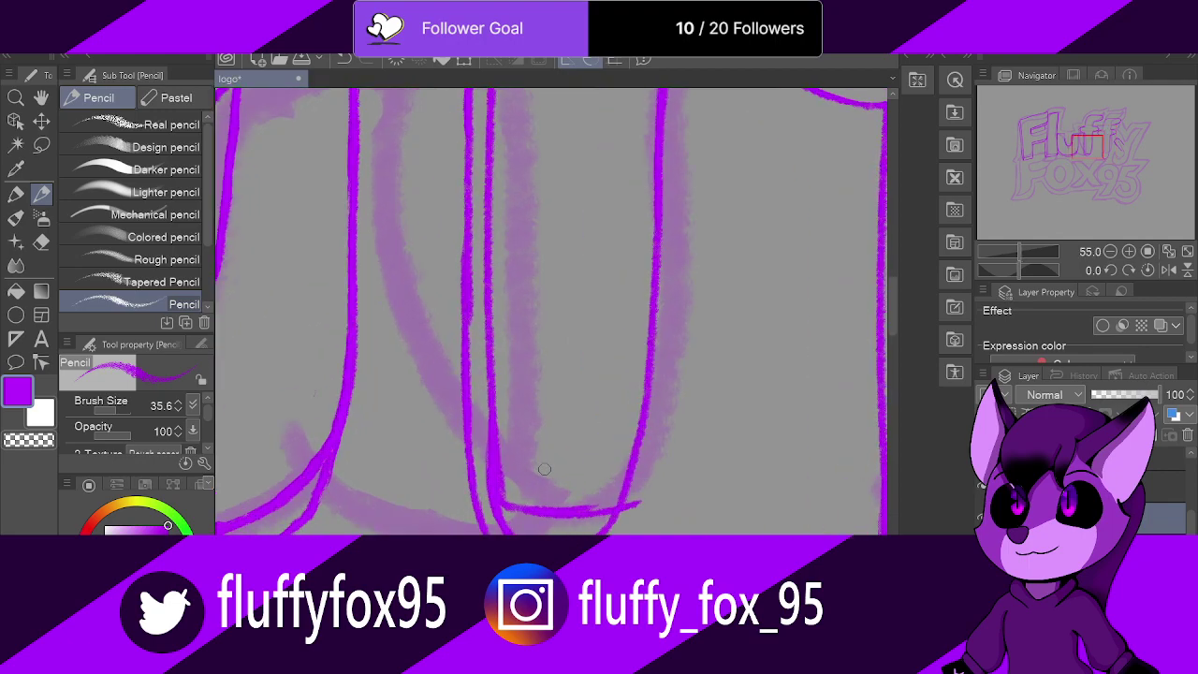
mouse_move(486, 528)
mouse_down()
mouse_move(502, 504)
mouse_move(622, 504)
mouse_up()
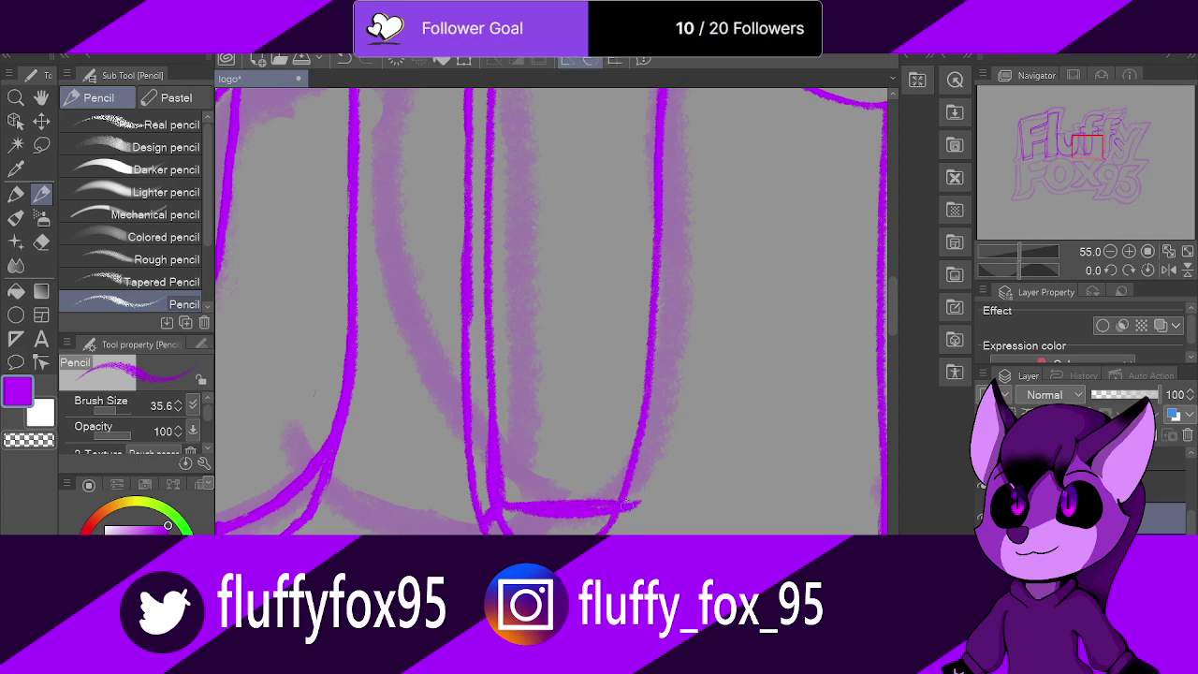
drag(629, 502, 607, 533)
drag(483, 528, 608, 532)
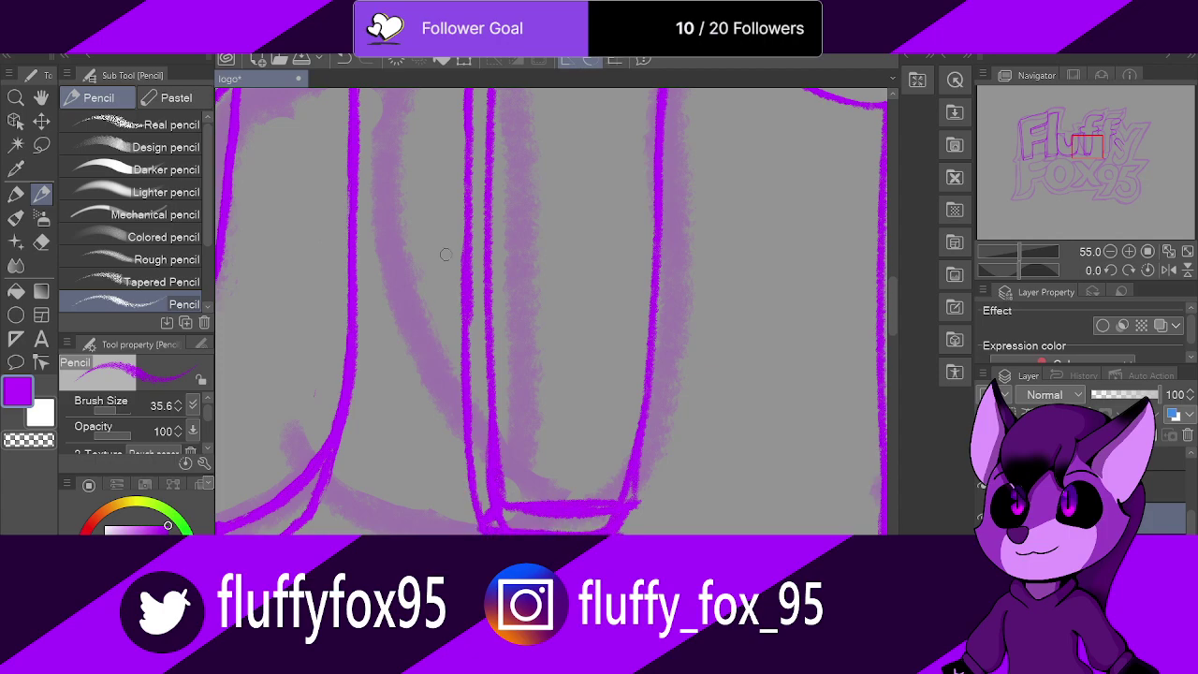
mouse_move(470, 301)
mouse_down()
mouse_move(474, 530)
mouse_move(631, 532)
mouse_up()
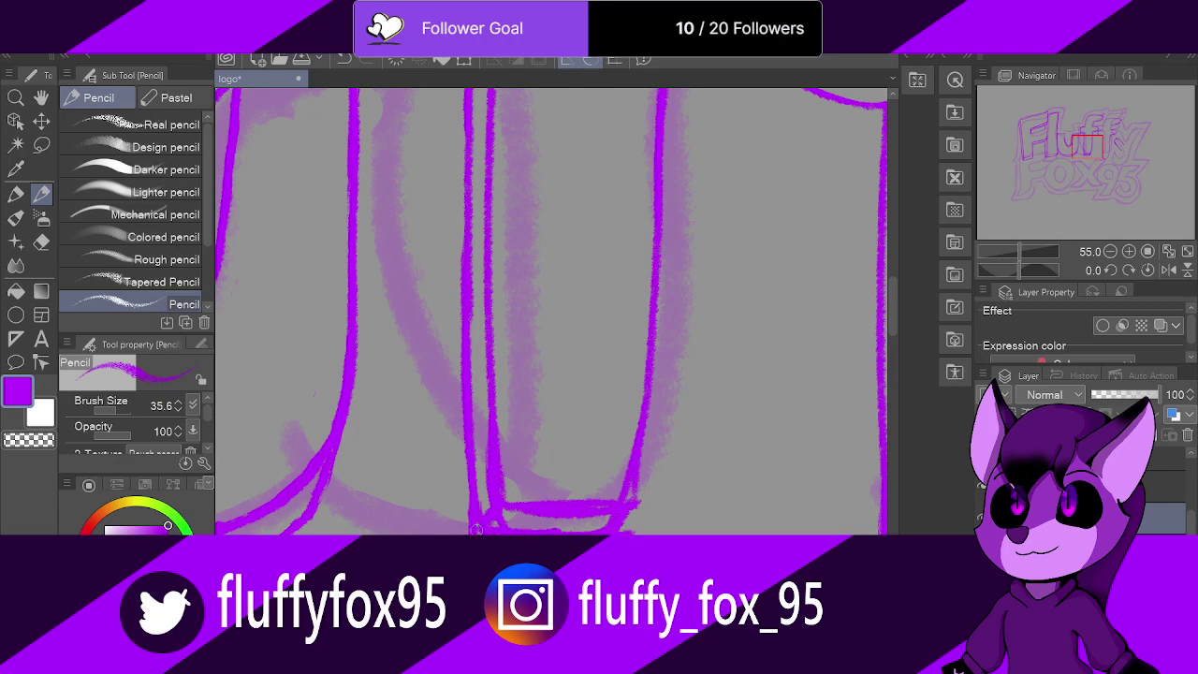
Step: Erase the old rounded stem bottom and overlapping lines around the first f's base with the Kneaded eraser
key(e)
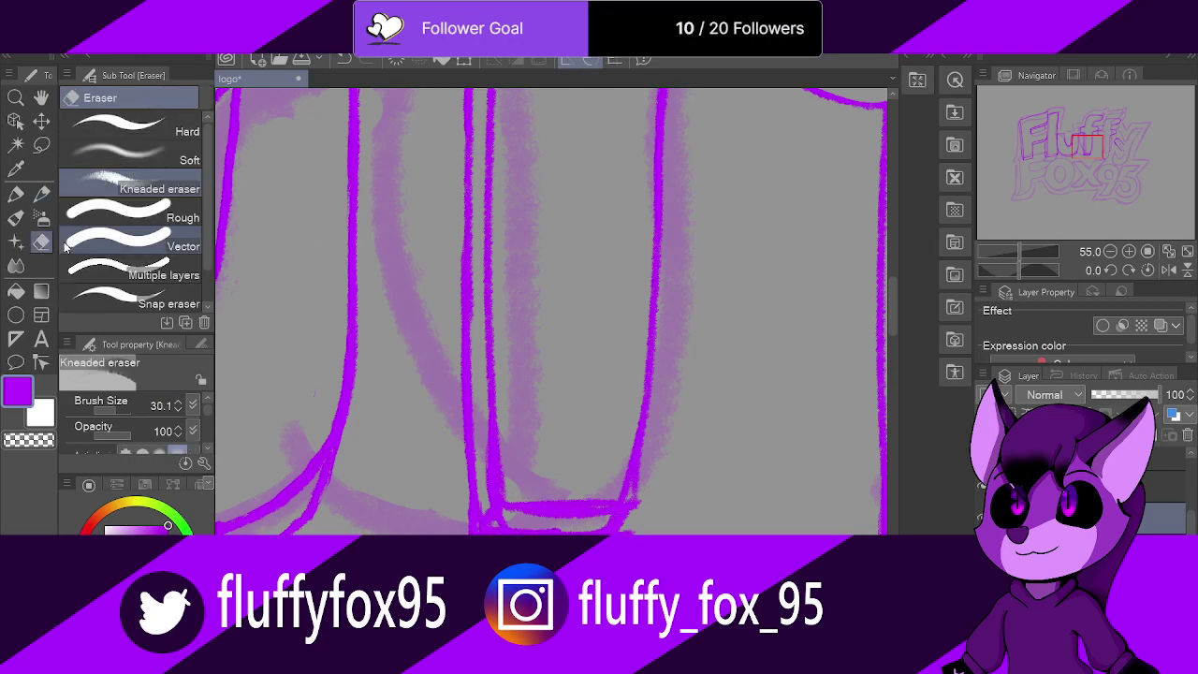
mouse_move(498, 522)
mouse_down()
mouse_move(540, 514)
mouse_move(636, 506)
mouse_up()
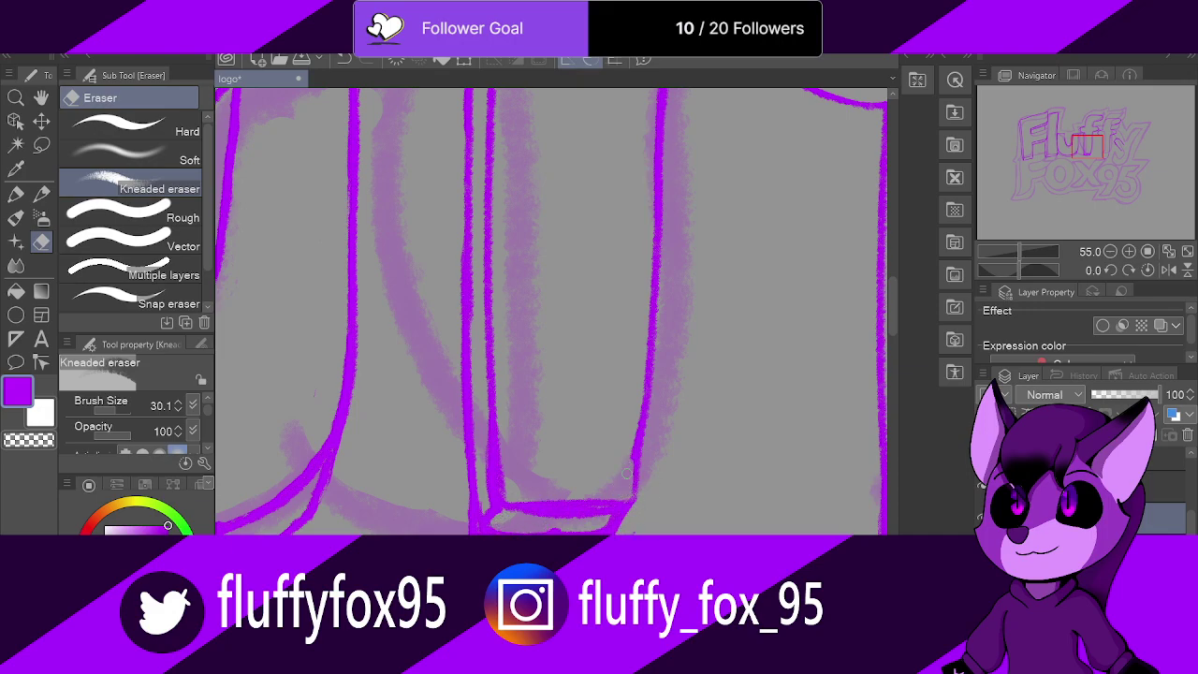
mouse_move(488, 505)
mouse_down()
mouse_move(482, 522)
mouse_move(485, 483)
mouse_up()
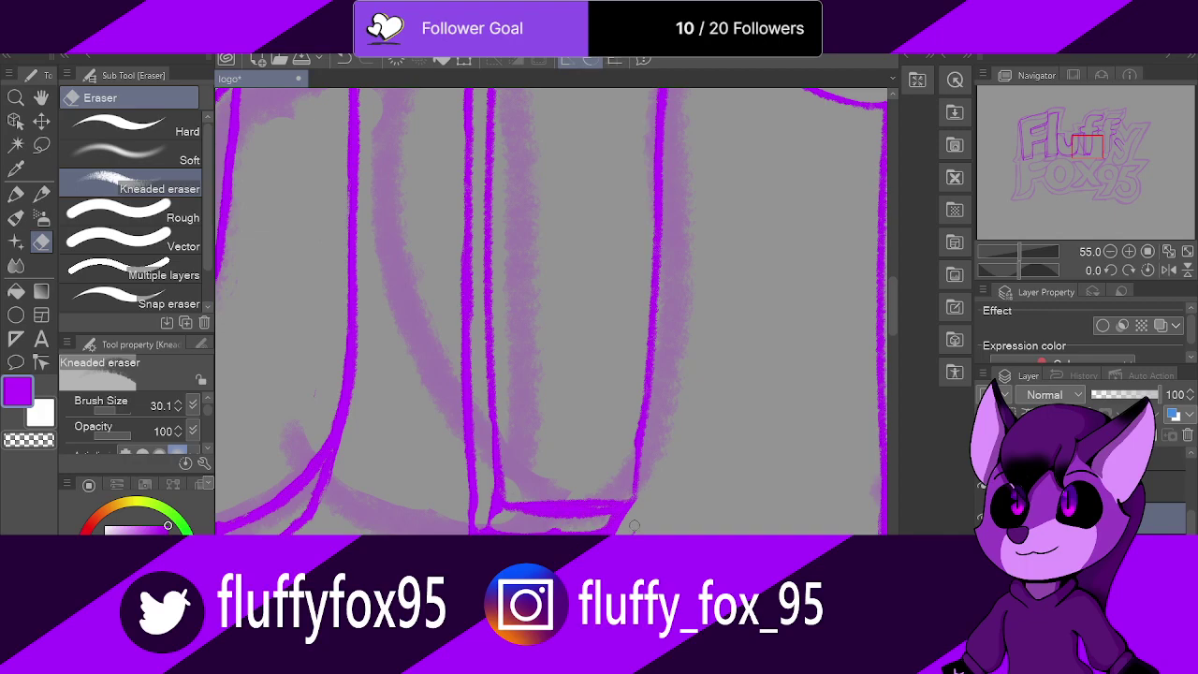
mouse_move(620, 492)
mouse_down()
mouse_move(535, 499)
mouse_move(616, 517)
mouse_move(604, 529)
mouse_move(537, 507)
mouse_move(490, 526)
mouse_up()
key(p)
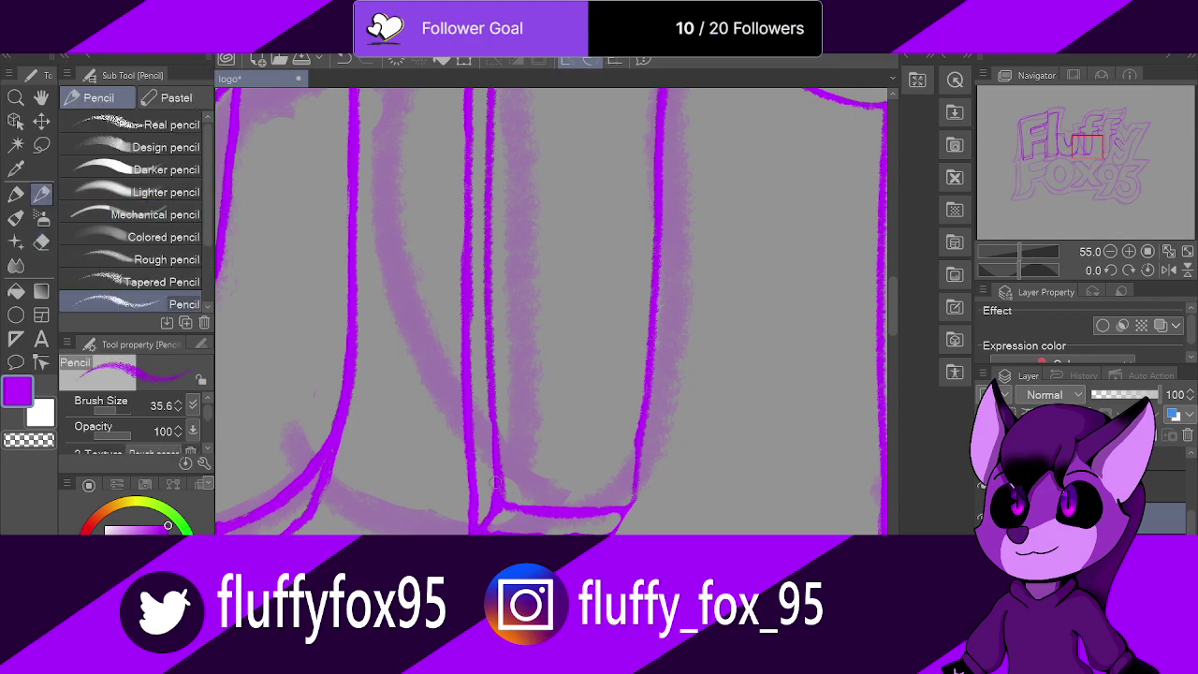
scroll(495, 482, down, 8)
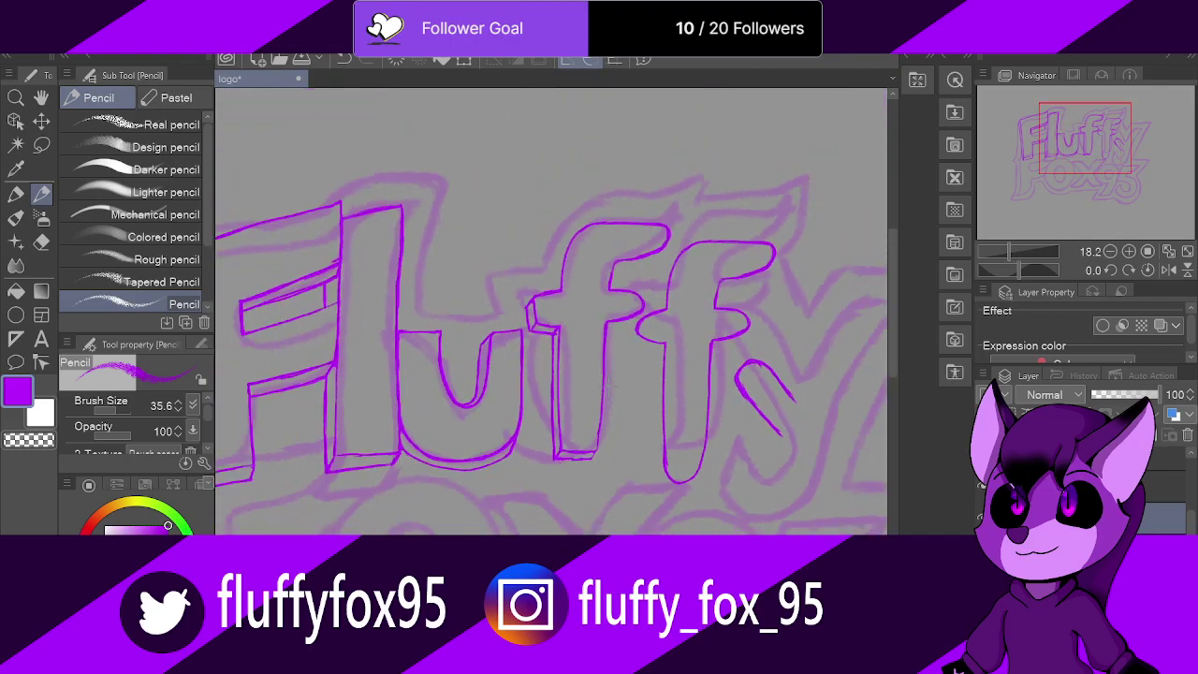
scroll(616, 355, down, 3)
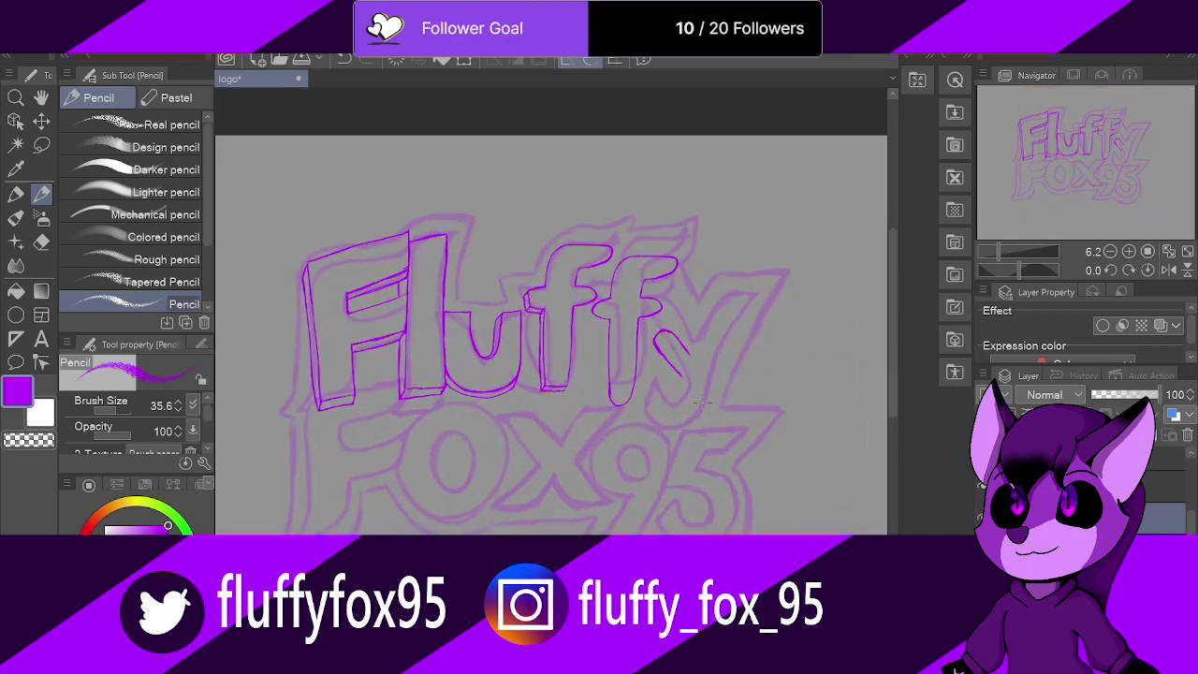
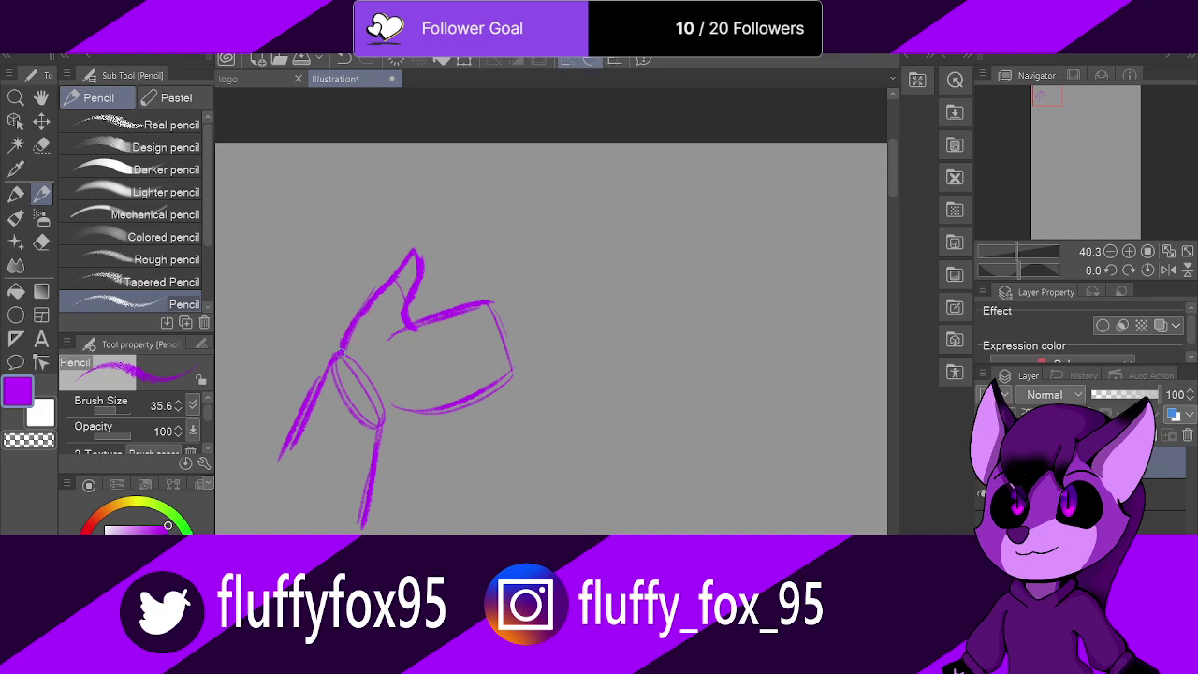
Step: On the Illustration canvas, draw the sketched hand's thumb crease, knuckle line and lower palm edge with the Pencil
mouse_move(407, 328)
mouse_down()
mouse_move(392, 371)
mouse_move(399, 309)
mouse_move(407, 346)
mouse_move(402, 270)
mouse_move(473, 381)
mouse_up()
mouse_move(398, 407)
mouse_down()
mouse_move(440, 401)
mouse_move(449, 376)
mouse_move(432, 408)
mouse_move(466, 362)
mouse_move(450, 395)
mouse_move(475, 373)
mouse_up()
mouse_move(381, 418)
mouse_down()
mouse_move(479, 337)
mouse_move(470, 387)
mouse_move(454, 323)
mouse_move(435, 311)
mouse_move(413, 322)
mouse_move(430, 313)
mouse_move(454, 332)
mouse_move(470, 394)
mouse_up()
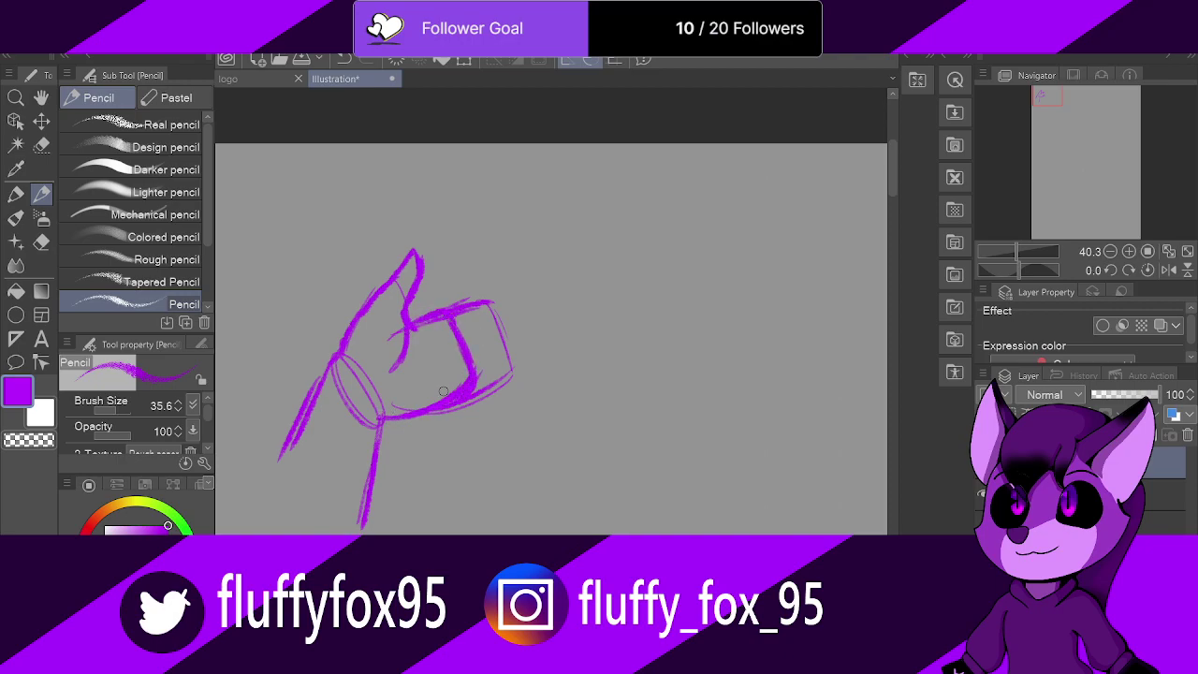
Step: Sketch the index finger's upper edge and pointed tip outward from the knuckle line, with an angled guide line beside it
drag(450, 309, 479, 263)
scroll(513, 258, up, 1)
drag(394, 339, 520, 304)
mouse_move(449, 318)
mouse_down()
mouse_move(527, 307)
mouse_move(503, 339)
mouse_up()
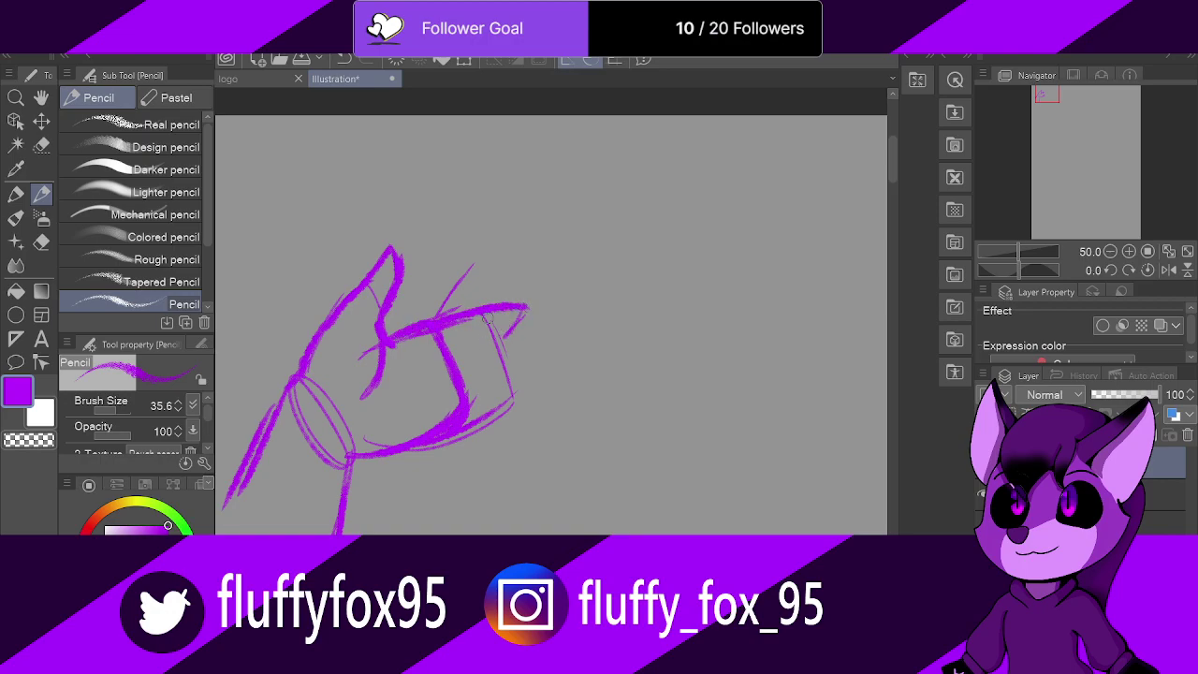
Step: Sketch the little finger along the palm's lower edge and add guide lines dividing the remaining fingers
mouse_move(403, 448)
mouse_down()
mouse_move(560, 408)
mouse_move(539, 378)
mouse_up()
drag(468, 417, 569, 396)
mouse_move(406, 361)
mouse_down()
mouse_move(568, 298)
mouse_move(526, 346)
mouse_move(553, 339)
mouse_up()
mouse_move(426, 392)
mouse_down()
mouse_move(557, 361)
mouse_move(468, 405)
mouse_move(535, 391)
mouse_move(555, 406)
mouse_move(377, 449)
mouse_up()
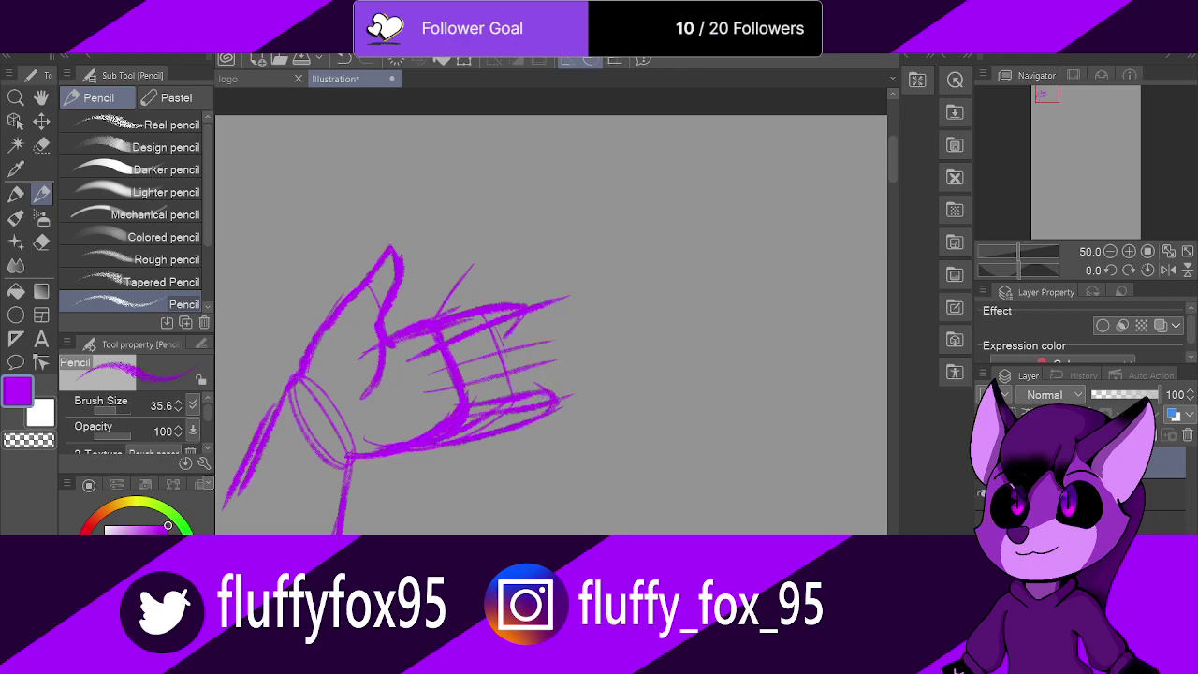
Step: Rotate the canvas so the fingers point up, sketch the index, middle and ring finger outlines, and reset the rotation
key(minus)
key(shift+space)
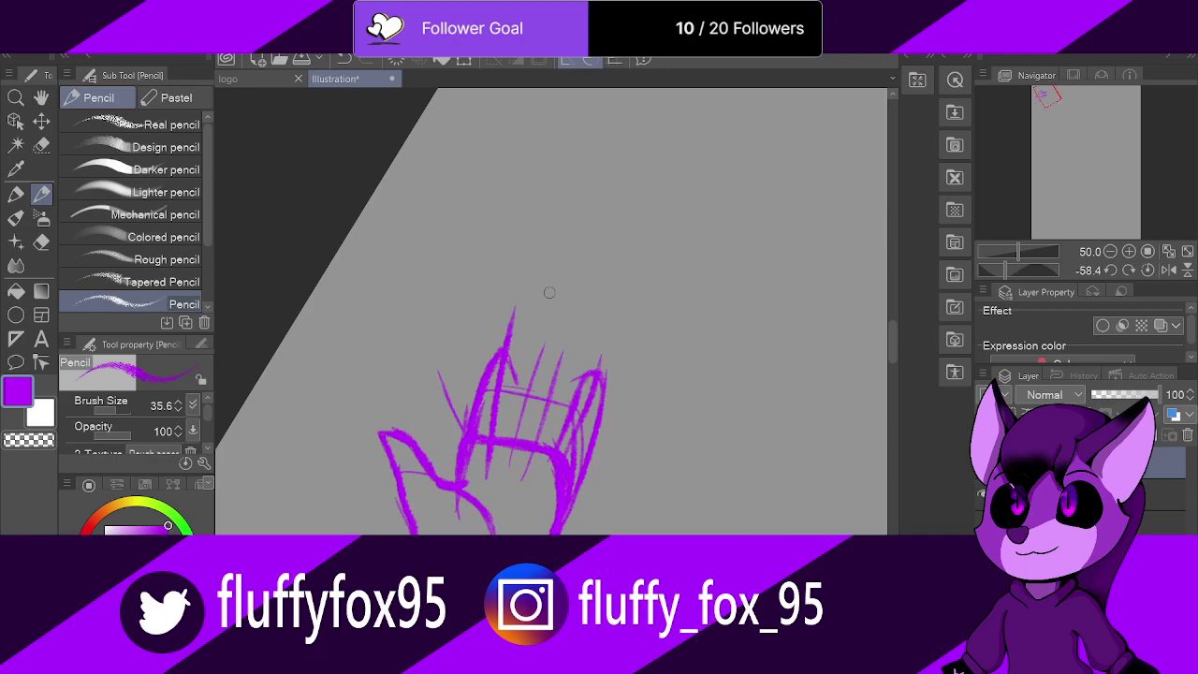
mouse_move(565, 355)
mouse_down()
mouse_move(550, 444)
mouse_move(568, 345)
mouse_move(548, 361)
mouse_move(526, 431)
mouse_up()
mouse_move(488, 356)
mouse_down()
mouse_move(505, 333)
mouse_move(504, 413)
mouse_move(534, 343)
mouse_move(526, 416)
mouse_up()
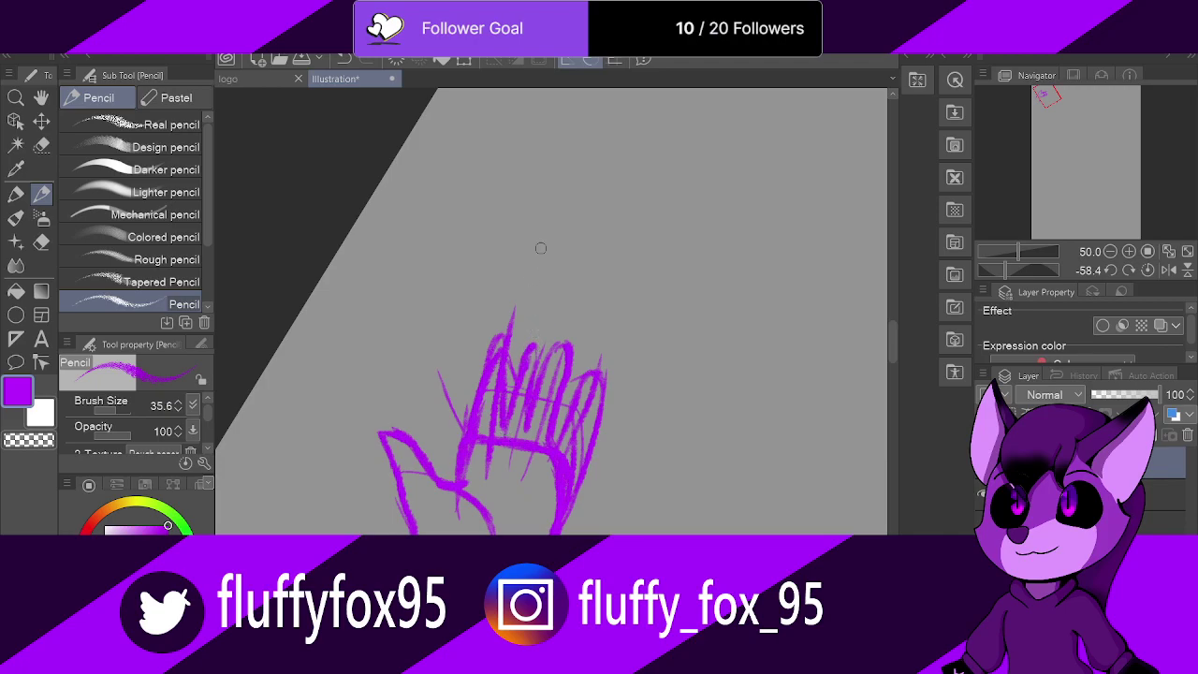
key(ctrl+@)
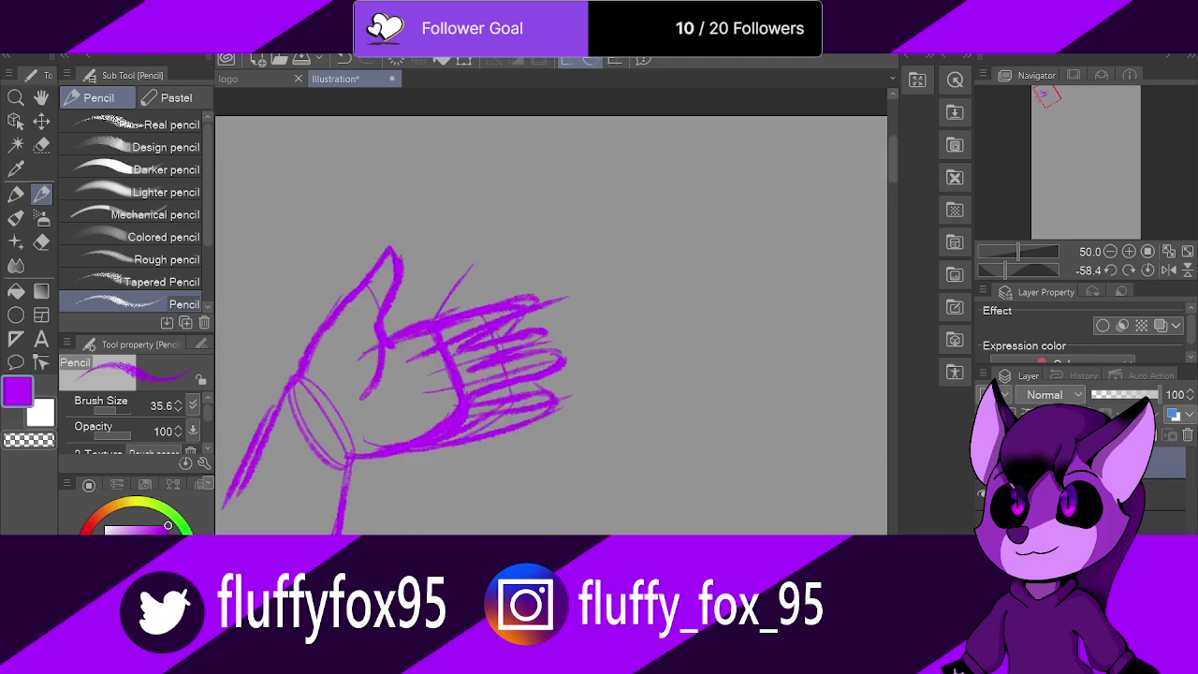
Step: Extend the line at the thumb's base into the palm and set the Pencil brush size to 4.7
scroll(444, 401, down, 3)
scroll(382, 361, up, 4)
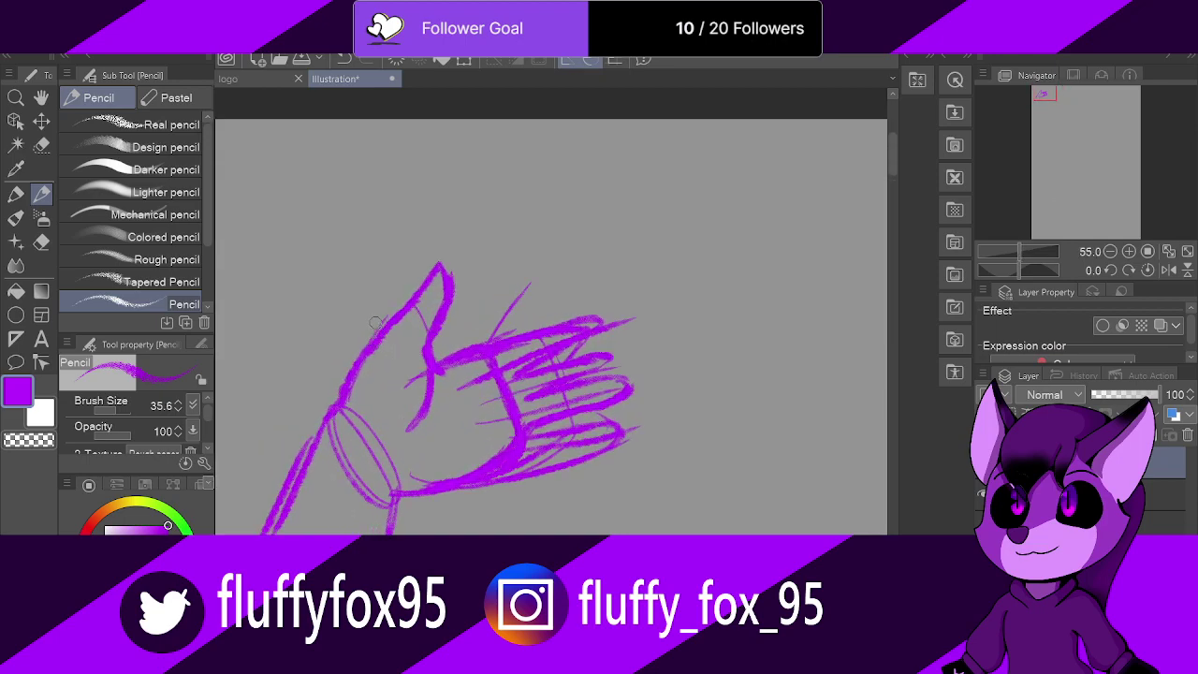
scroll(425, 307, up, 2)
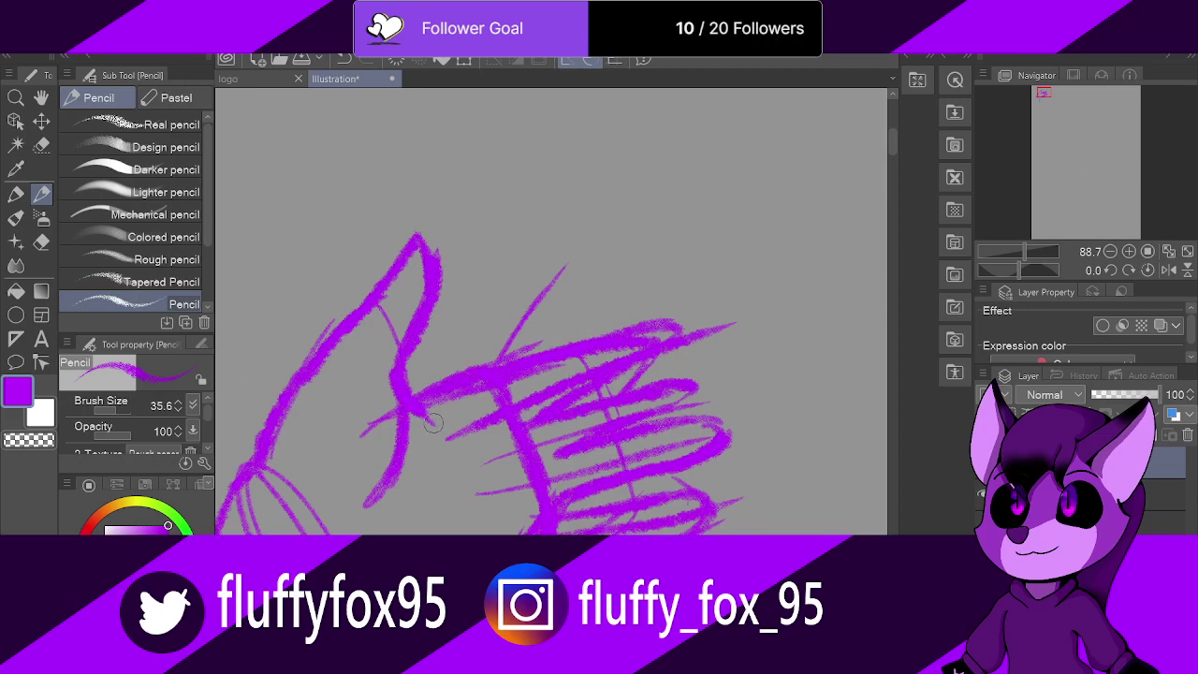
drag(426, 418, 446, 433)
drag(110, 413, 111, 414)
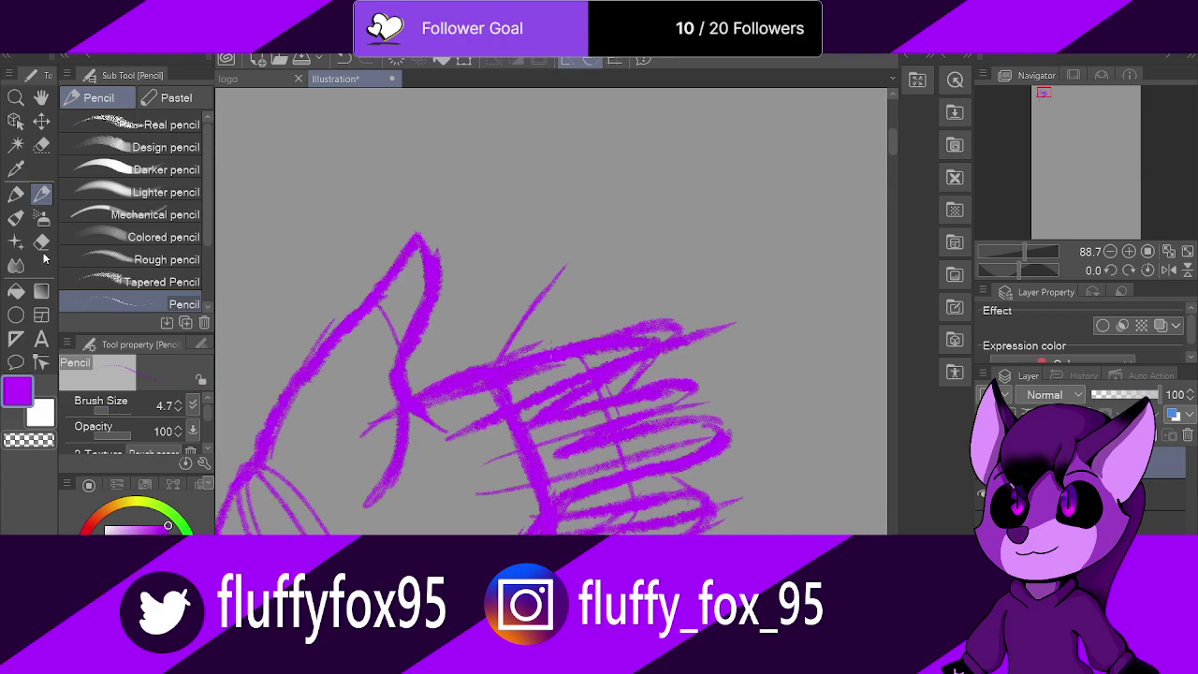
Step: Erase the guide lines and excess strokes in and around the index finger with the Kneaded eraser
click(42, 241)
mouse_move(630, 357)
mouse_down()
mouse_move(501, 401)
mouse_move(518, 386)
mouse_move(445, 397)
mouse_move(518, 391)
mouse_move(513, 408)
mouse_up()
mouse_move(676, 334)
mouse_down()
mouse_move(669, 347)
mouse_move(662, 322)
mouse_move(685, 335)
mouse_move(681, 353)
mouse_move(740, 316)
mouse_move(749, 323)
mouse_up()
mouse_move(543, 335)
mouse_down()
mouse_move(501, 358)
mouse_move(576, 262)
mouse_move(500, 349)
mouse_move(589, 351)
mouse_move(564, 375)
mouse_move(629, 368)
mouse_move(535, 403)
mouse_move(617, 365)
mouse_move(492, 384)
mouse_move(625, 357)
mouse_move(596, 392)
mouse_move(499, 420)
mouse_up()
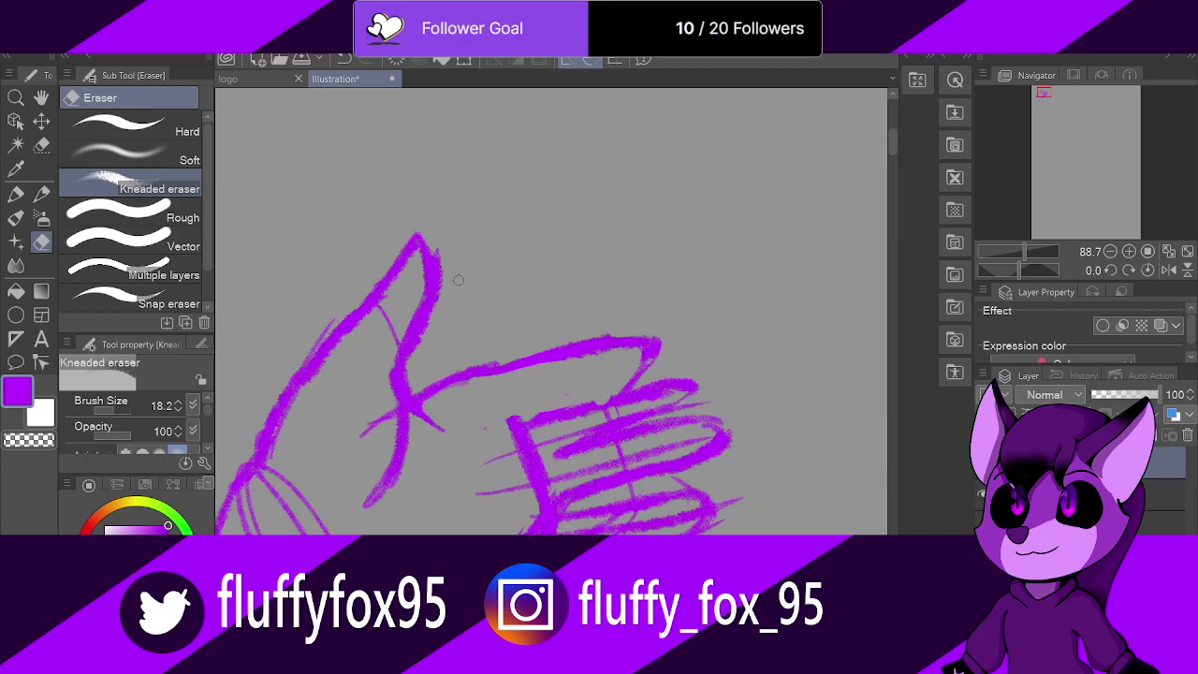
Step: Draw the index finger's base line and a joint crease across it with the Pencil at brush size 7.0
click(42, 195)
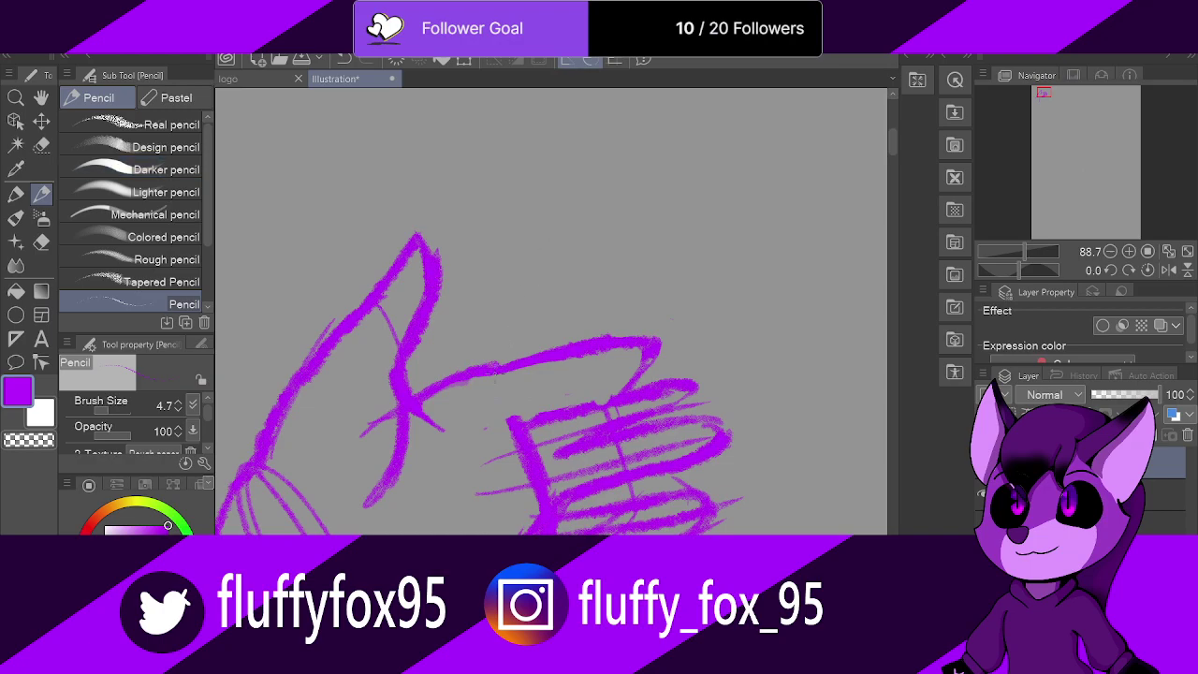
drag(490, 372, 513, 415)
click(178, 402)
click(177, 401)
click(178, 402)
drag(494, 376, 517, 417)
drag(564, 351, 582, 399)
Step: Erase the inner wrist curve where it crosses into the base of the palm
key(e)
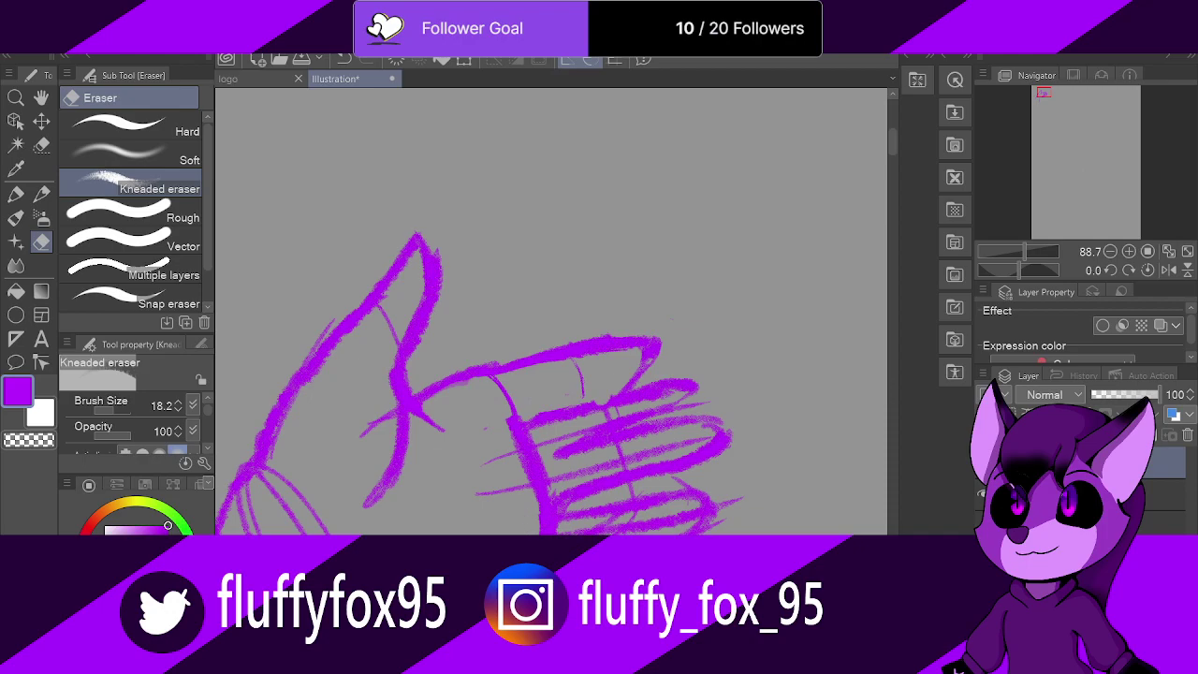
mouse_move(279, 461)
mouse_down()
mouse_move(268, 484)
mouse_move(291, 510)
mouse_move(286, 486)
mouse_up()
drag(324, 530, 281, 483)
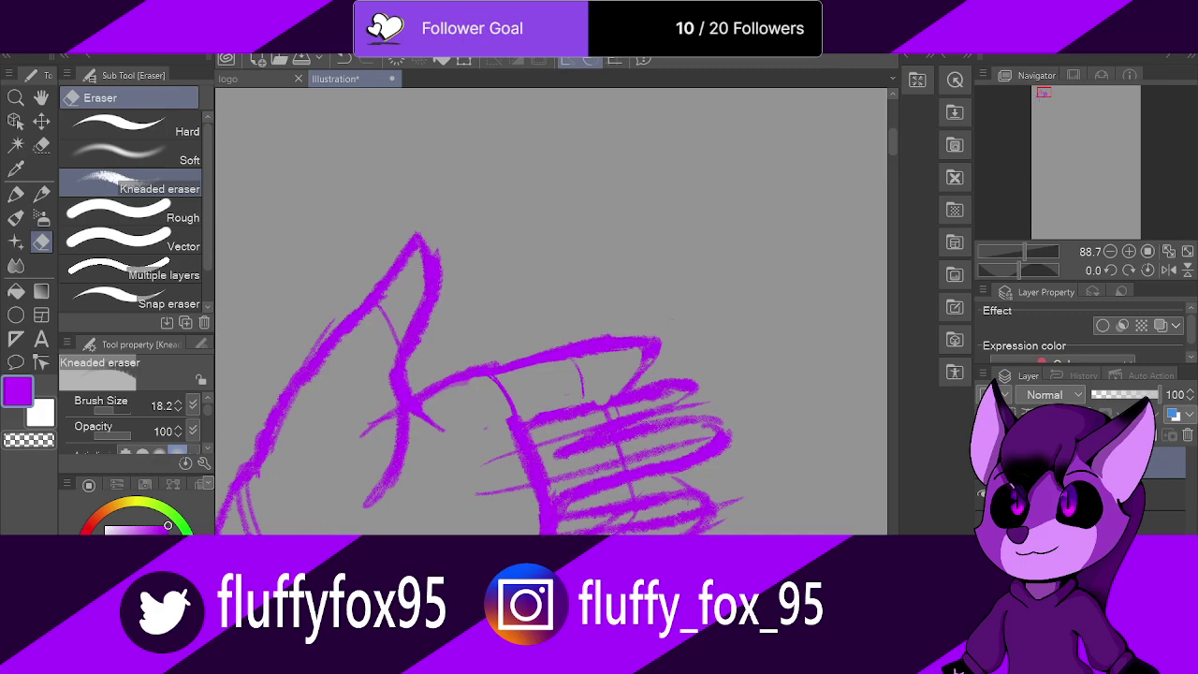
Step: Rotate the canvas to point the fingers up and erase excess strokes where the little finger meets the palm
mouse_move(672, 505)
mouse_down()
mouse_move(727, 256)
mouse_move(753, 383)
mouse_move(756, 330)
mouse_move(746, 371)
mouse_up()
drag(754, 289, 746, 325)
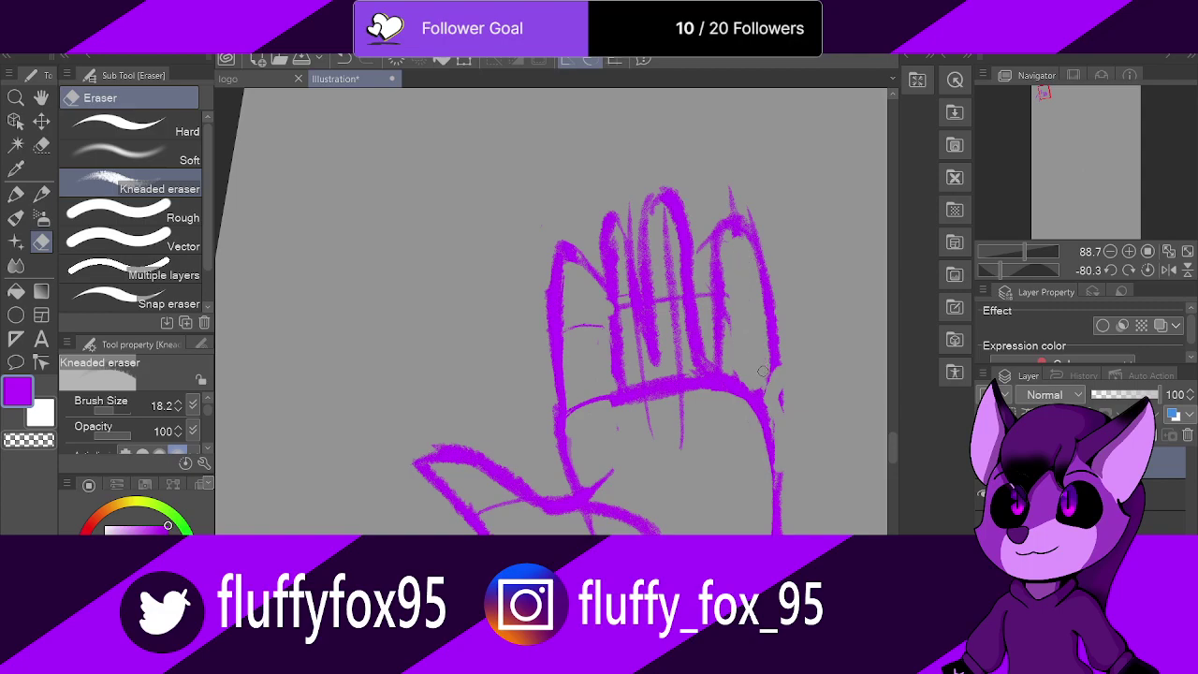
click(41, 194)
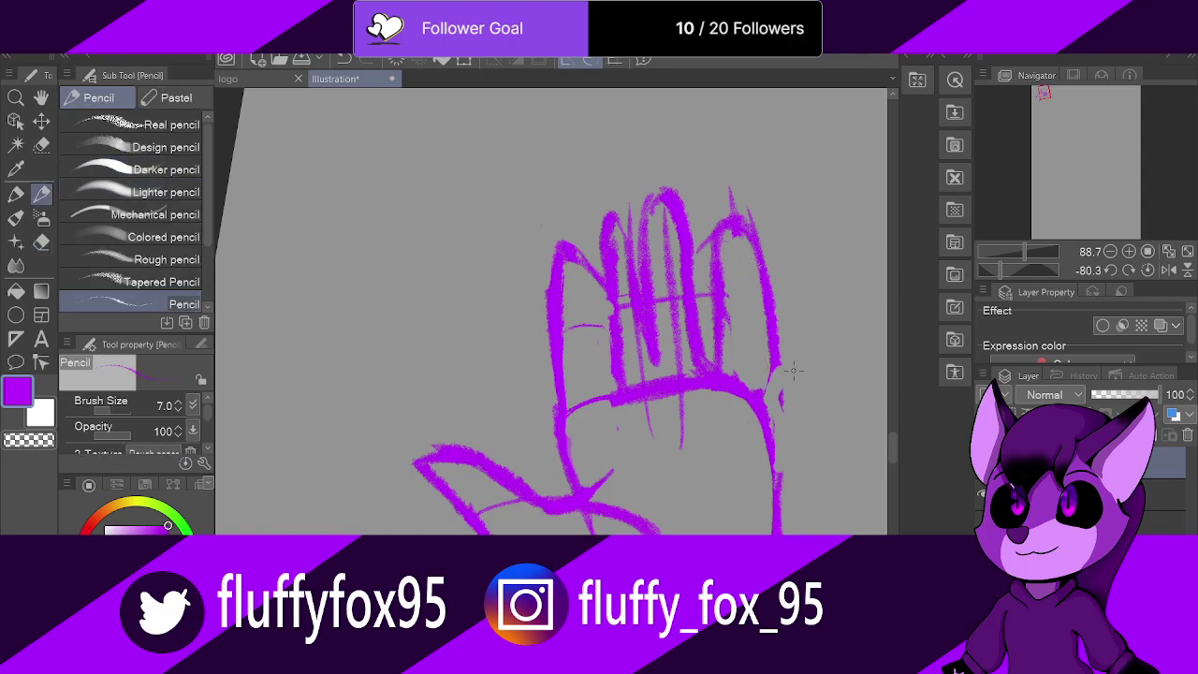
Step: Redraw the little finger's outer edge and tip with the thin Pencil and add joint creases across it
drag(771, 412, 776, 363)
drag(754, 240, 733, 211)
mouse_move(723, 267)
mouse_down()
mouse_move(753, 261)
mouse_move(737, 216)
mouse_up()
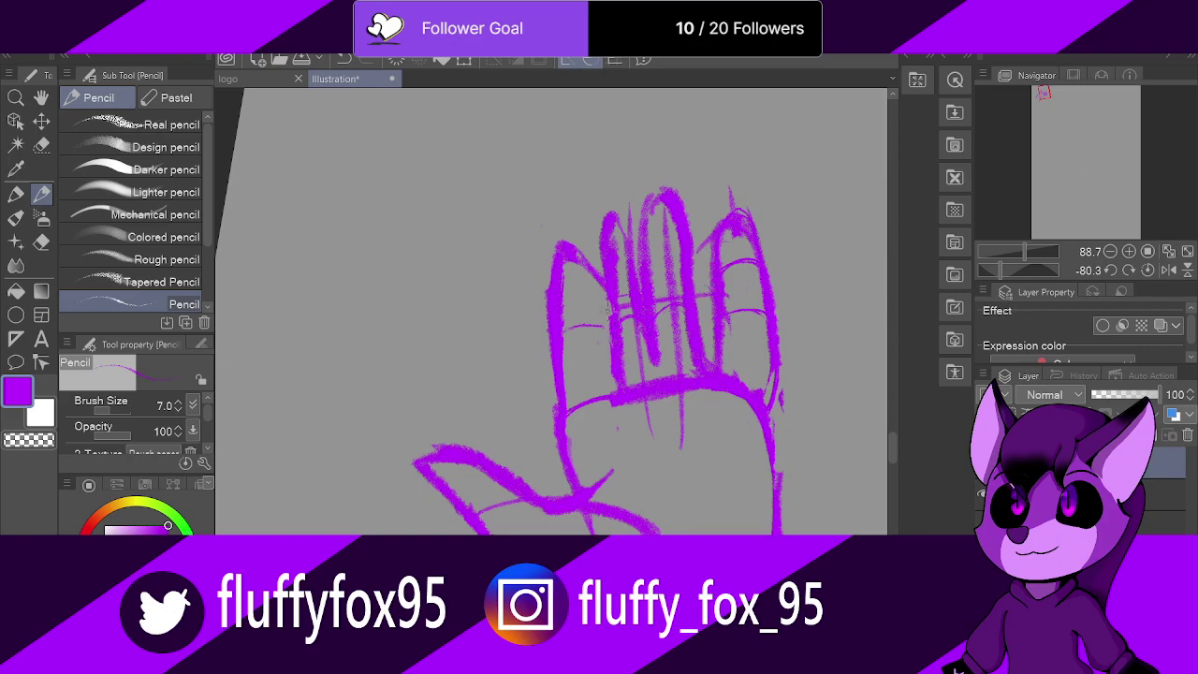
Step: Redraw the index finger's inner edge with the 7.0 Pencil and add joint creases across the finger
drag(582, 259, 606, 394)
drag(560, 355, 607, 361)
drag(560, 312, 593, 307)
drag(562, 362, 603, 353)
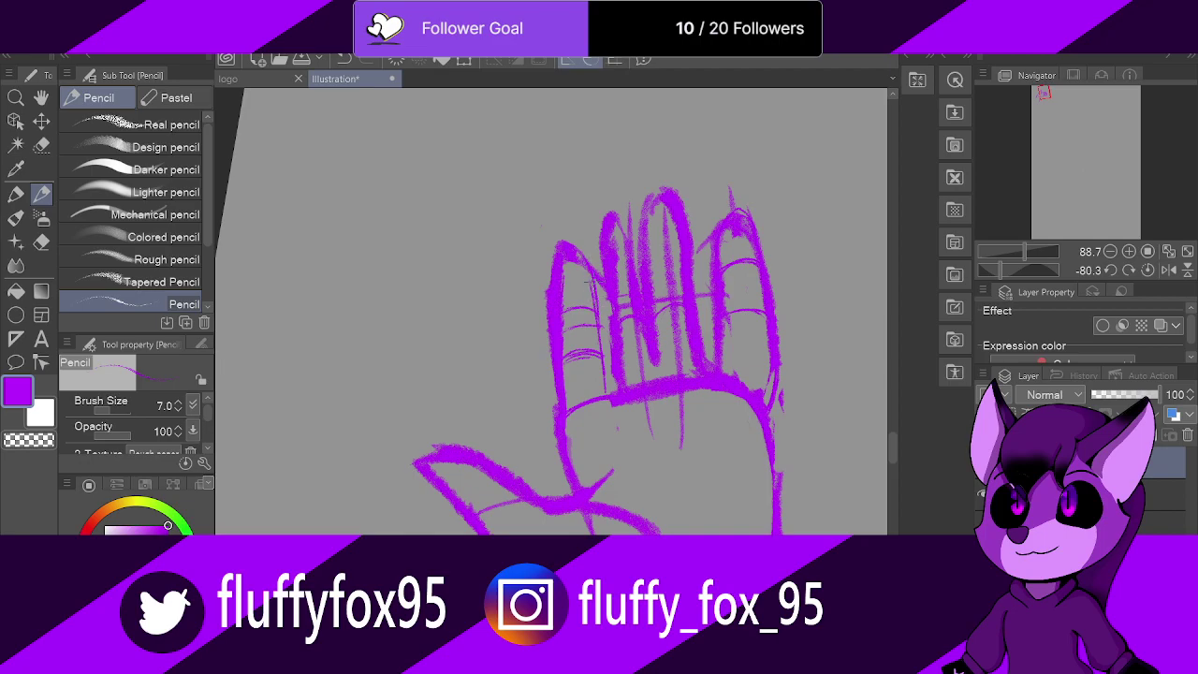
drag(554, 312, 586, 303)
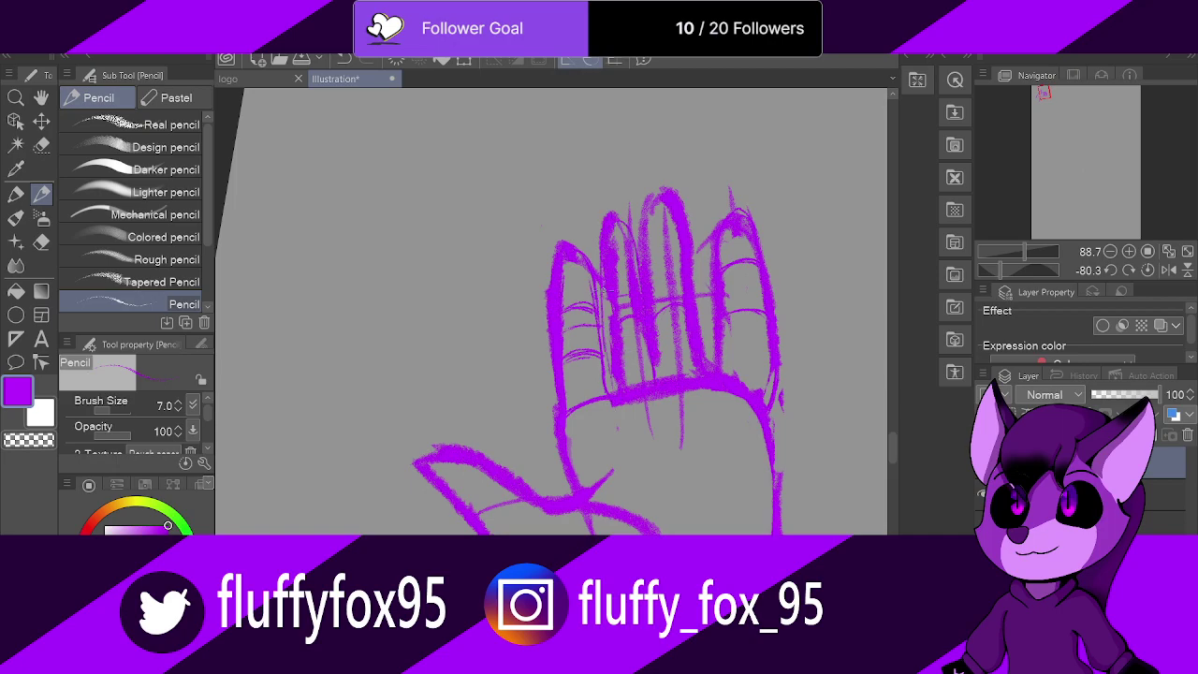
Step: Erase excess strokes between the index and middle fingers with the Kneaded eraser and thin their outlines
key(e)
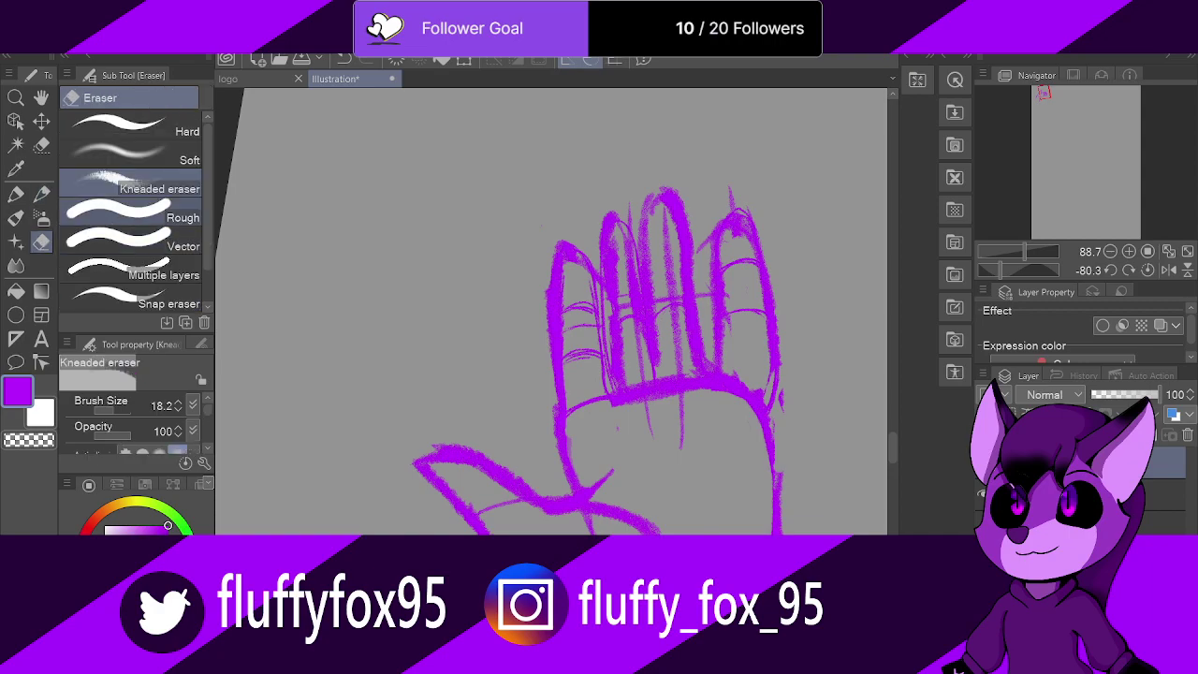
drag(616, 361, 630, 380)
mouse_move(619, 283)
mouse_down()
mouse_move(612, 302)
mouse_move(609, 234)
mouse_move(615, 260)
mouse_move(571, 328)
mouse_move(592, 328)
mouse_move(591, 311)
mouse_move(581, 362)
mouse_move(595, 362)
mouse_move(593, 375)
mouse_up()
mouse_move(580, 269)
mouse_down()
mouse_move(566, 271)
mouse_move(558, 335)
mouse_up()
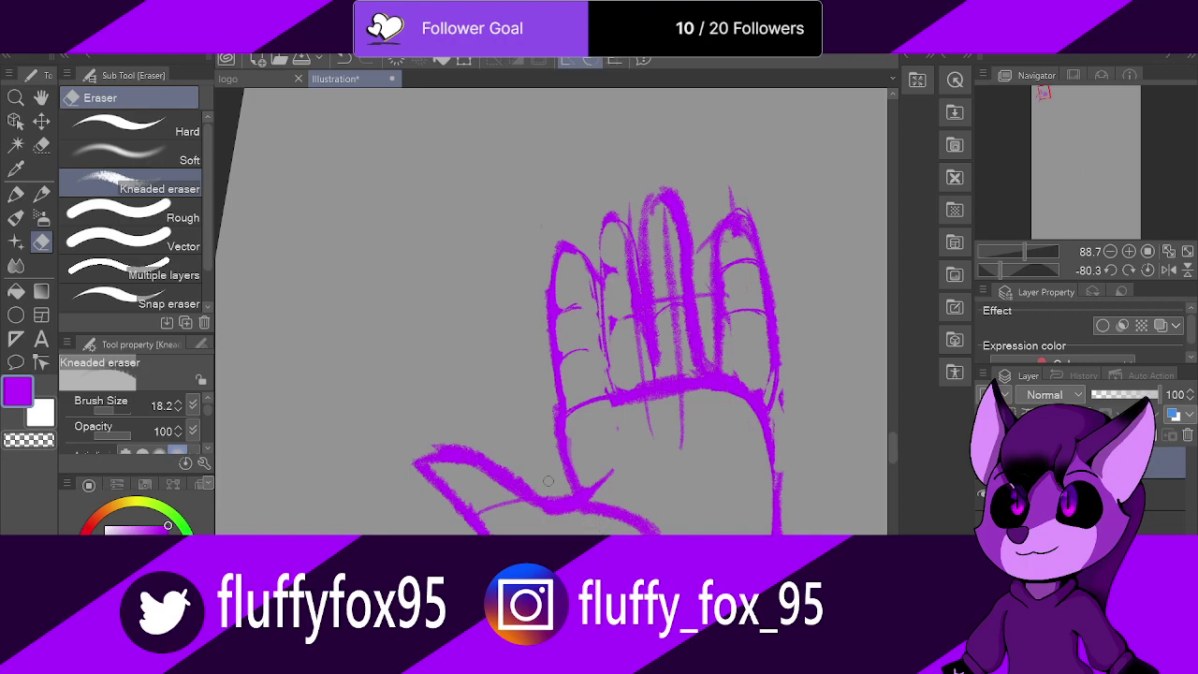
Step: Reset the canvas rotation and draw a curved crease across the base of the thumb with the Pencil
click(41, 193)
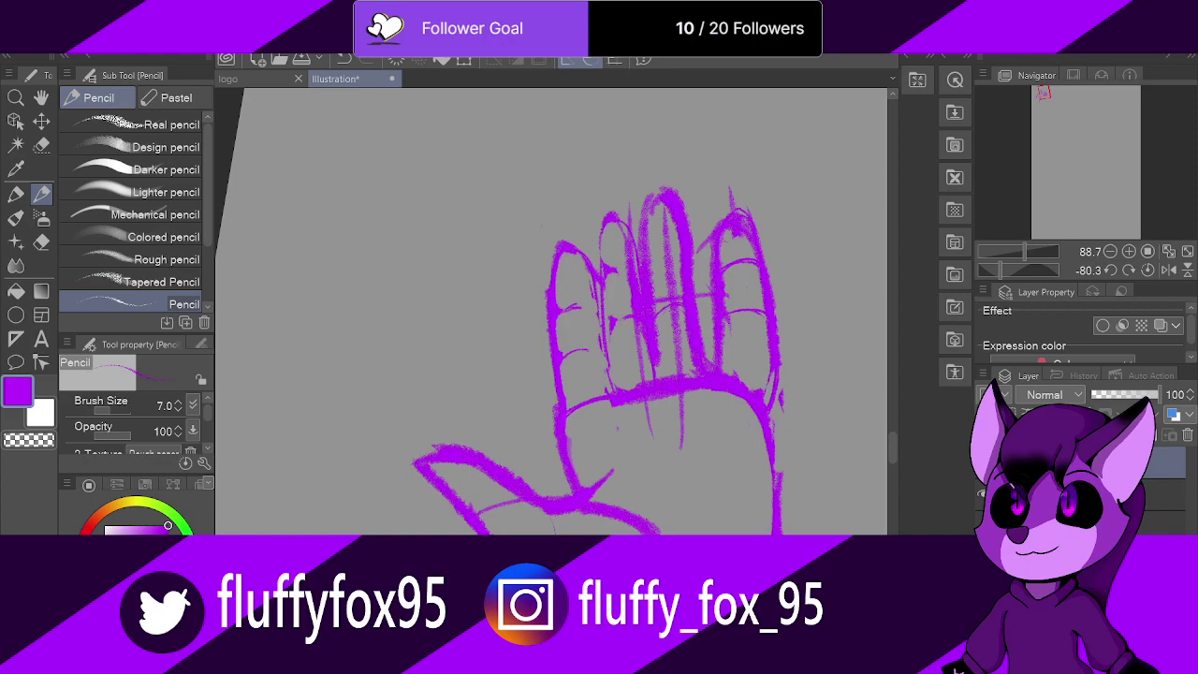
key(ctrl+at)
drag(315, 385, 385, 372)
drag(312, 385, 389, 375)
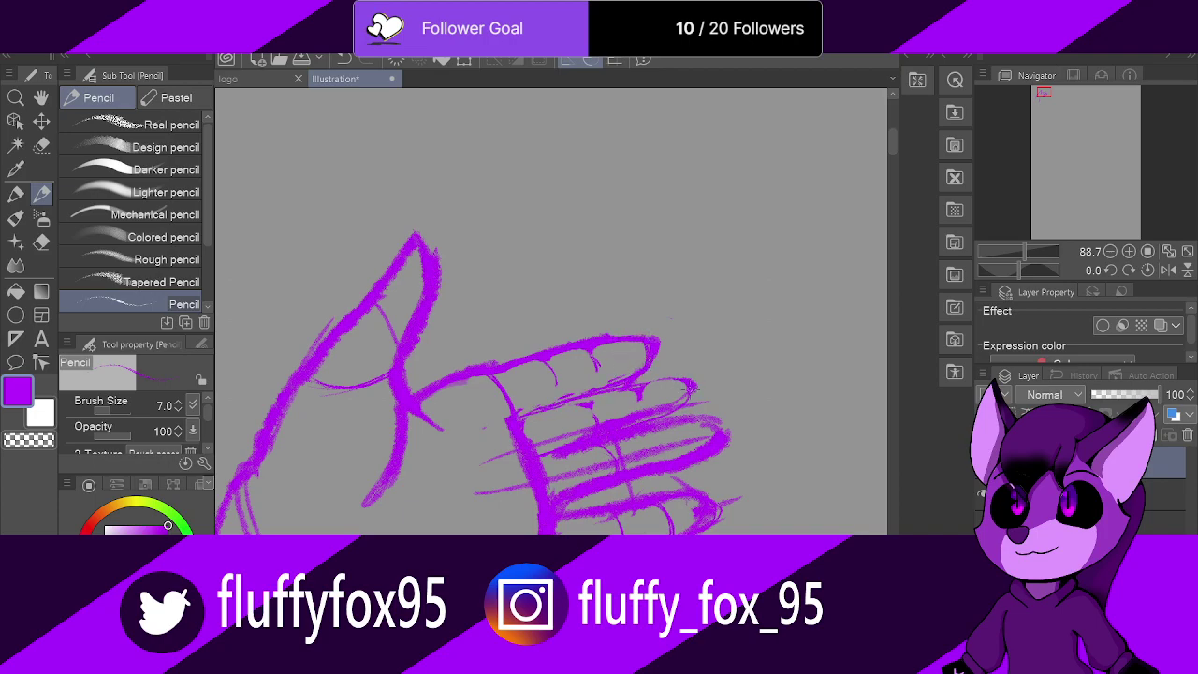
Step: Erase the guide lines inside the middle and ring fingers and clean up the finger outlines and the index fingertip
key(e)
mouse_move(648, 406)
mouse_down()
mouse_move(676, 398)
mouse_move(606, 425)
mouse_move(603, 397)
mouse_move(573, 419)
mouse_move(490, 345)
mouse_move(538, 445)
mouse_move(539, 420)
mouse_move(545, 480)
mouse_move(560, 478)
mouse_move(550, 511)
mouse_up()
mouse_move(620, 491)
mouse_down()
mouse_move(697, 483)
mouse_move(726, 500)
mouse_move(686, 514)
mouse_move(700, 515)
mouse_move(672, 502)
mouse_move(604, 515)
mouse_up()
drag(604, 465, 602, 471)
mouse_move(706, 435)
mouse_down()
mouse_move(596, 468)
mouse_move(649, 445)
mouse_move(636, 444)
mouse_move(694, 440)
mouse_move(654, 433)
mouse_up()
mouse_move(575, 429)
mouse_down()
mouse_move(603, 448)
mouse_move(718, 405)
mouse_move(695, 401)
mouse_move(686, 375)
mouse_move(728, 447)
mouse_move(695, 451)
mouse_up()
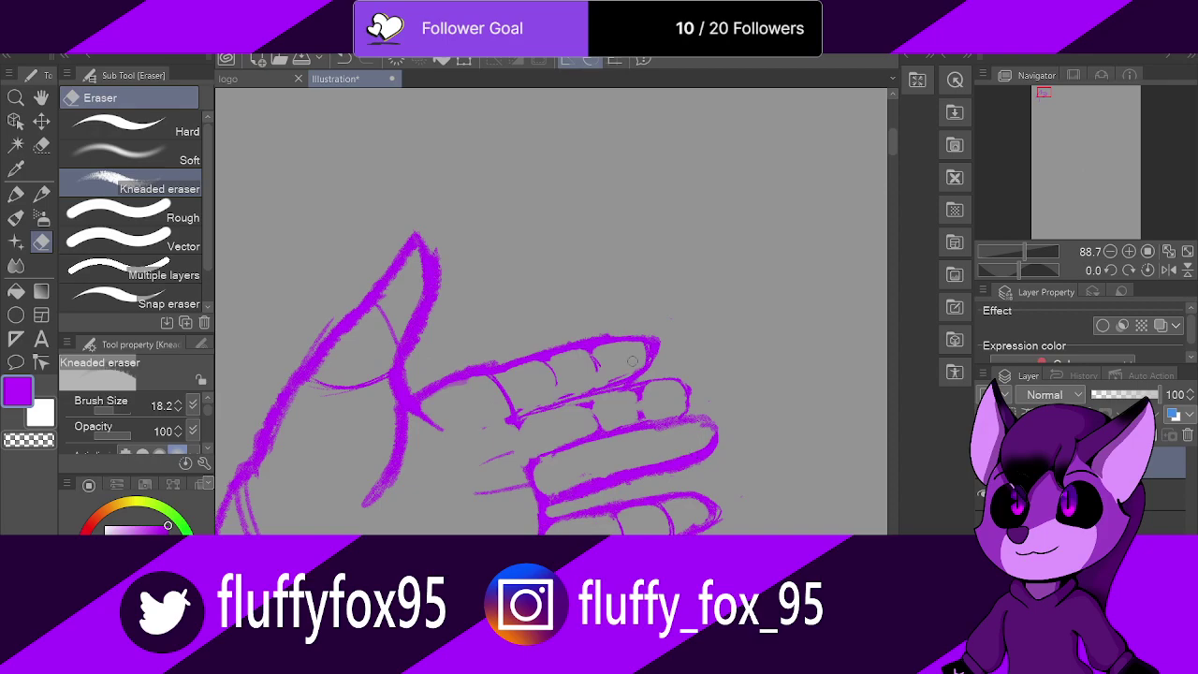
drag(634, 368, 548, 397)
mouse_move(658, 338)
mouse_down()
mouse_move(650, 368)
mouse_move(654, 331)
mouse_up()
Step: Draw joint creases across the index and middle fingers and erase the excess at the middle finger's base
click(41, 193)
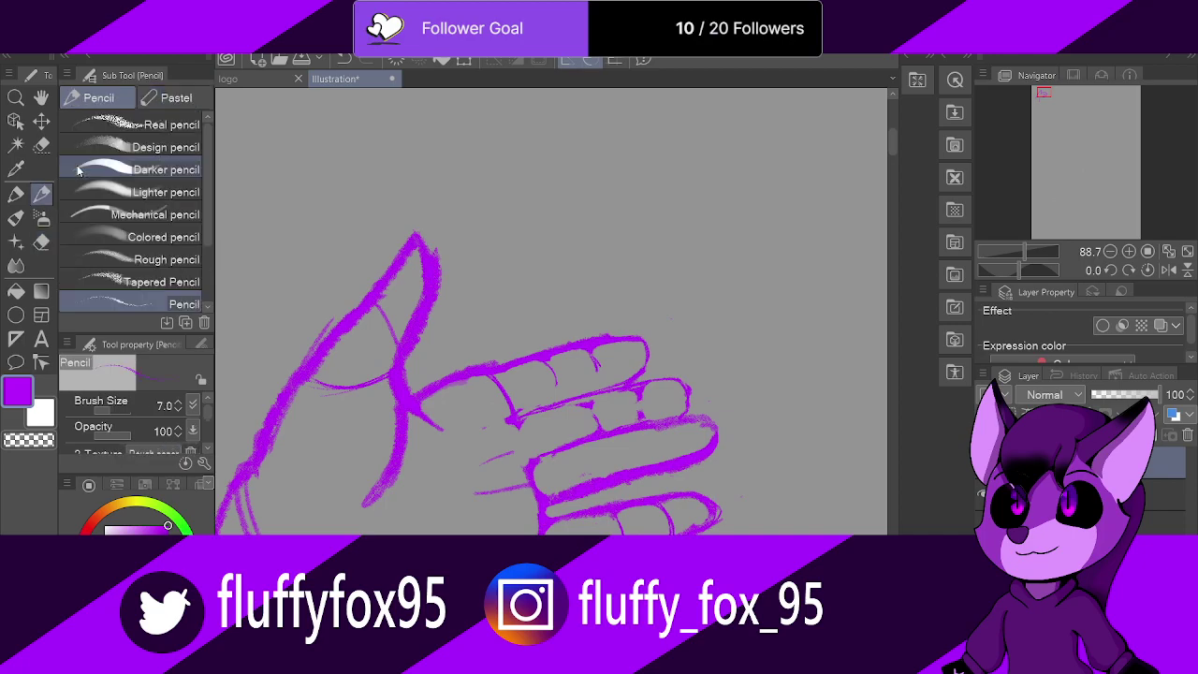
drag(550, 360, 557, 400)
mouse_move(589, 352)
mouse_down()
mouse_move(599, 385)
mouse_move(582, 438)
mouse_up()
mouse_move(626, 384)
mouse_down()
mouse_move(629, 431)
mouse_move(613, 358)
mouse_move(481, 332)
mouse_move(602, 424)
mouse_move(645, 390)
mouse_up()
click(41, 241)
drag(530, 432, 528, 424)
key(p)
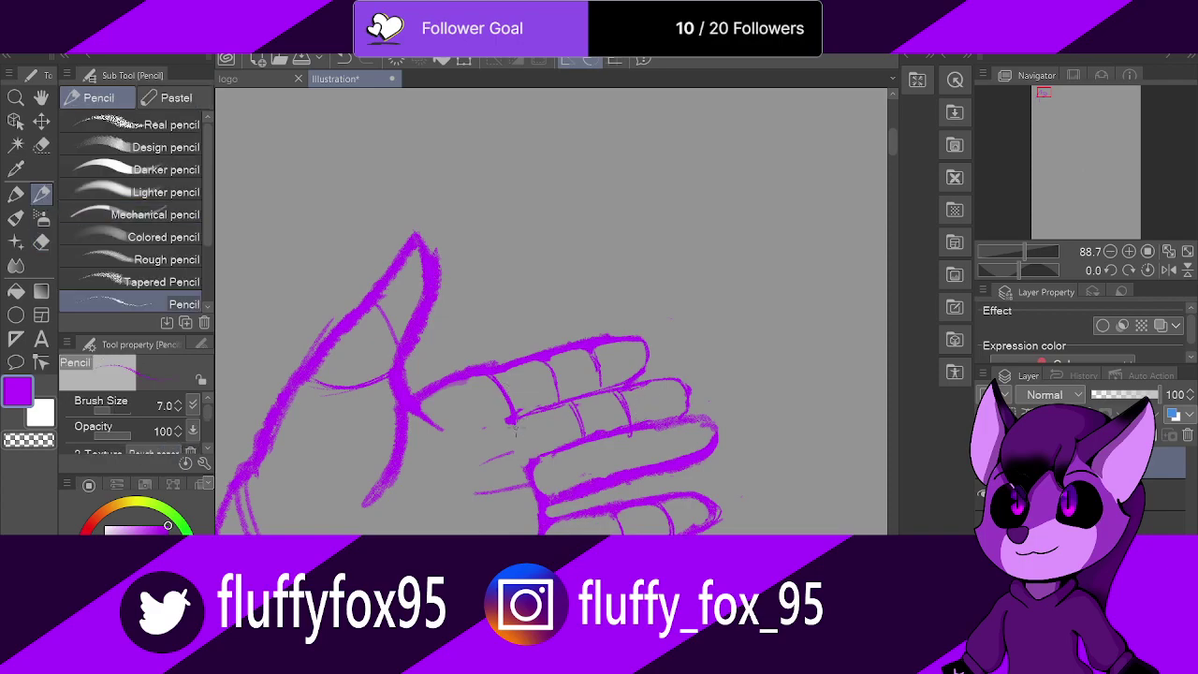
Step: Redraw the line at the base of the lower fingers and add a short crease in the palm
drag(526, 466, 542, 515)
drag(436, 531, 483, 530)
scroll(490, 511, down, 5)
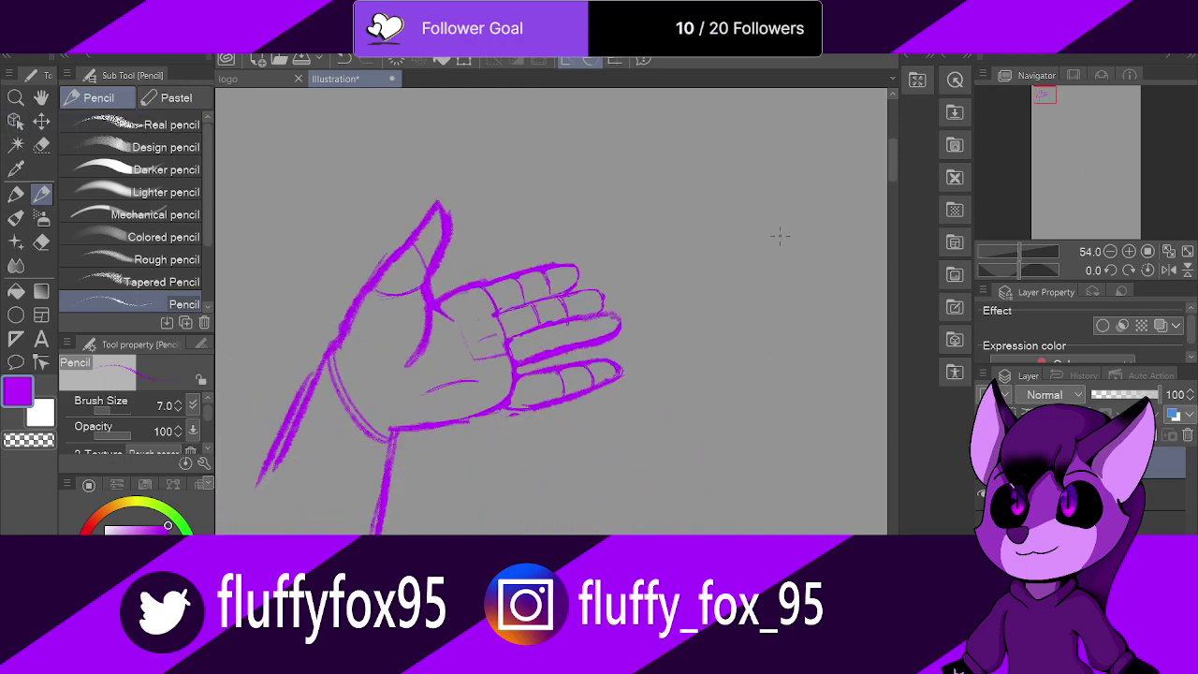
Step: Sketch the second hand's thumb beside the first hand, with a joint oval, pointed tip and reinforced outer edge
scroll(477, 245, down, 2)
scroll(689, 225, up, 4)
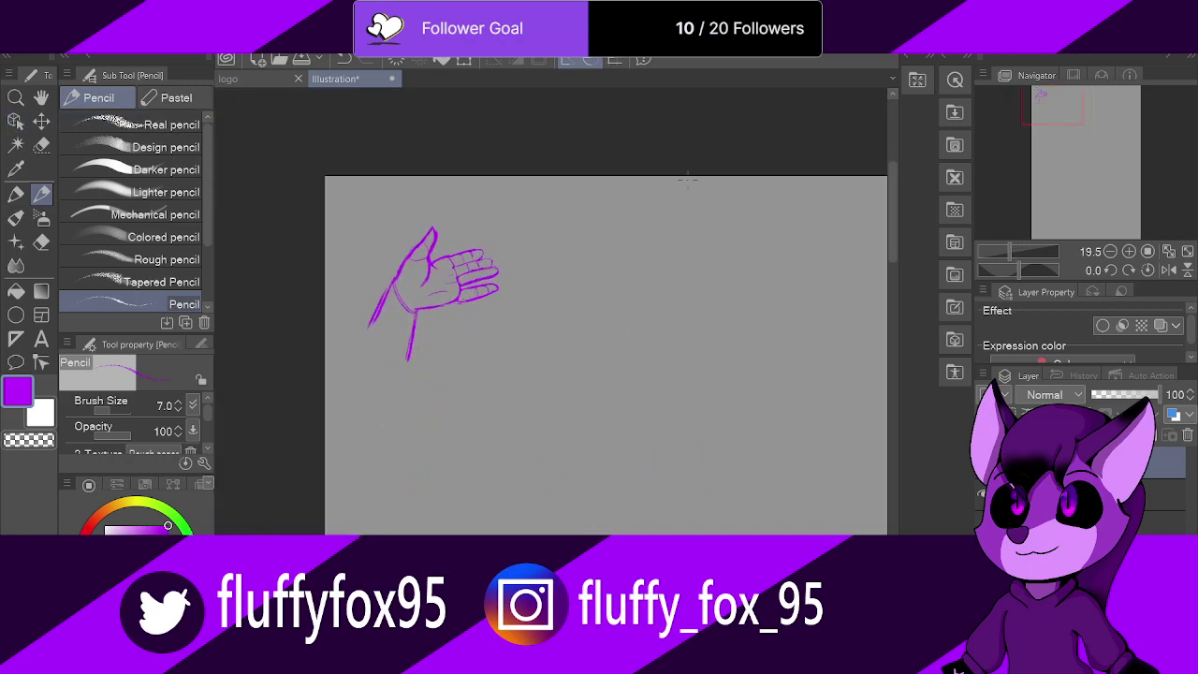
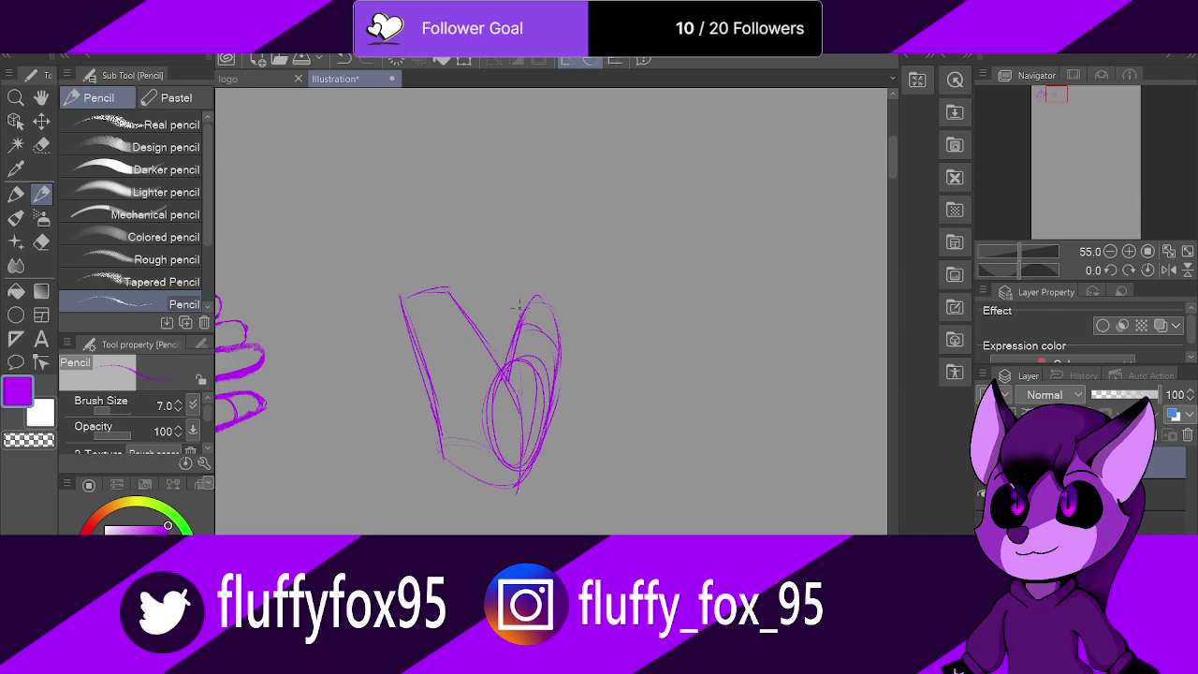
mouse_move(520, 336)
mouse_down()
mouse_move(544, 270)
mouse_move(564, 341)
mouse_move(509, 367)
mouse_move(510, 340)
mouse_move(554, 367)
mouse_move(524, 363)
mouse_move(537, 330)
mouse_move(508, 373)
mouse_up()
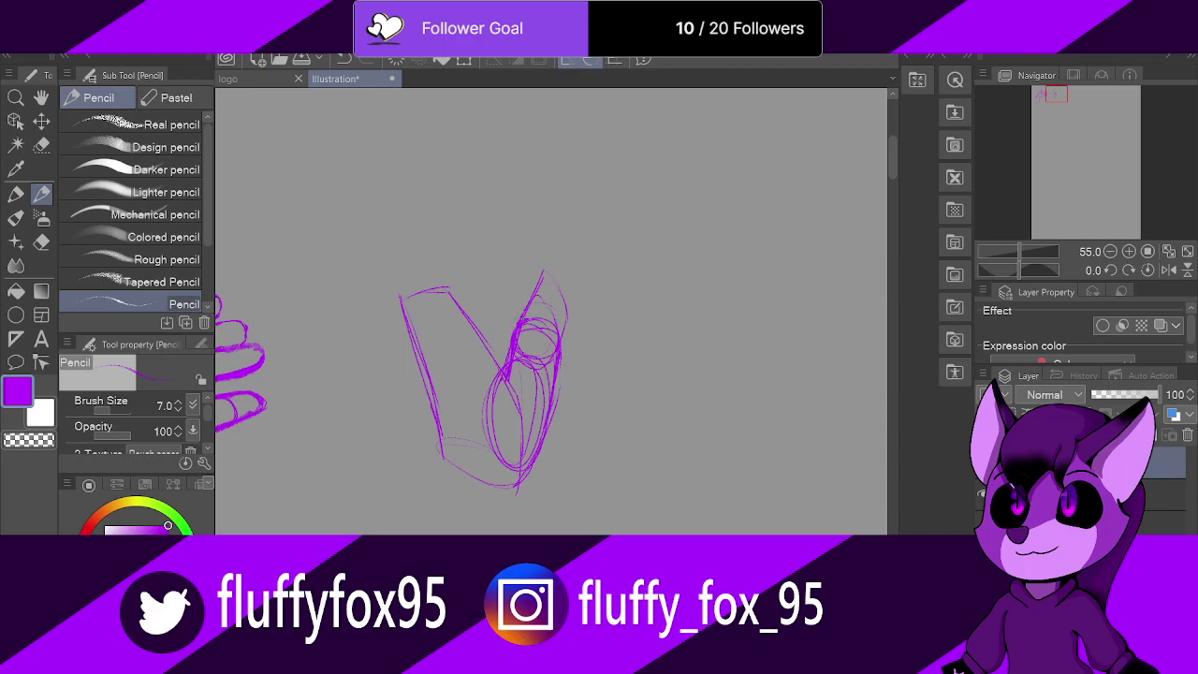
drag(526, 314, 544, 277)
mouse_move(564, 338)
mouse_down()
mouse_move(560, 294)
mouse_move(530, 285)
mouse_move(520, 302)
mouse_up()
mouse_move(557, 358)
mouse_down()
mouse_move(537, 367)
mouse_move(545, 361)
mouse_up()
drag(552, 393, 518, 498)
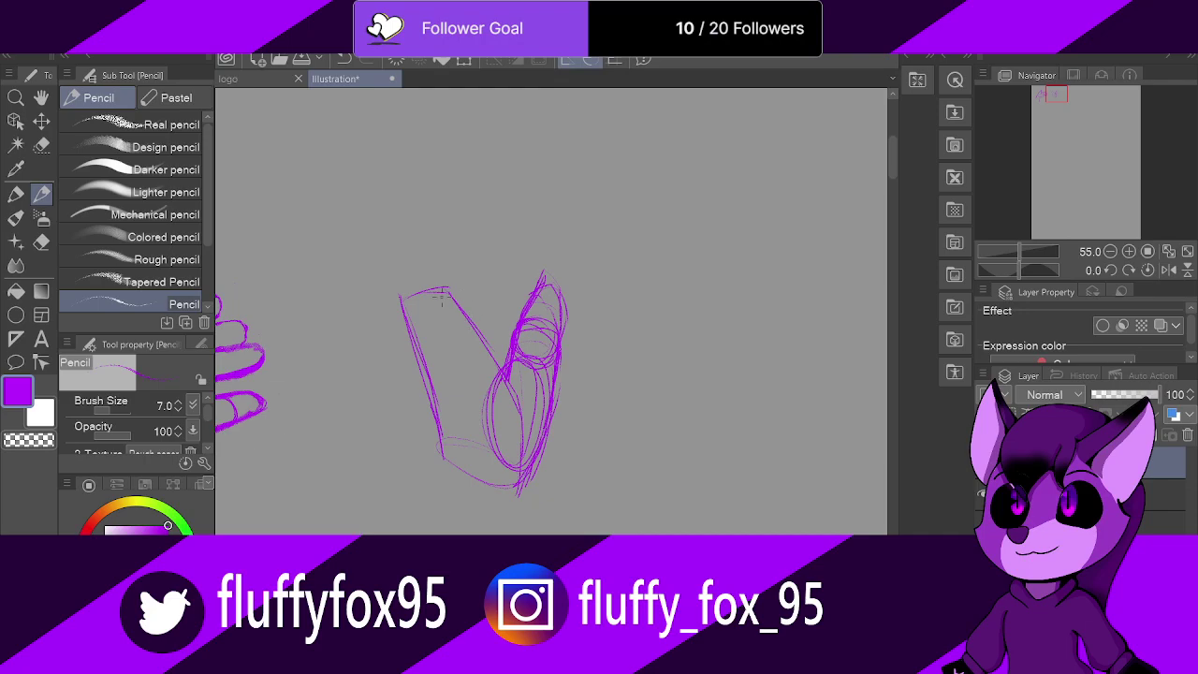
Step: Sketch the index finger's knuckle circle on the second hand and a bulging contour down the back of the hand
mouse_move(412, 297)
mouse_down()
mouse_move(442, 324)
mouse_move(431, 285)
mouse_up()
drag(396, 338, 412, 333)
drag(399, 348, 422, 384)
drag(401, 350, 433, 432)
drag(416, 384, 443, 460)
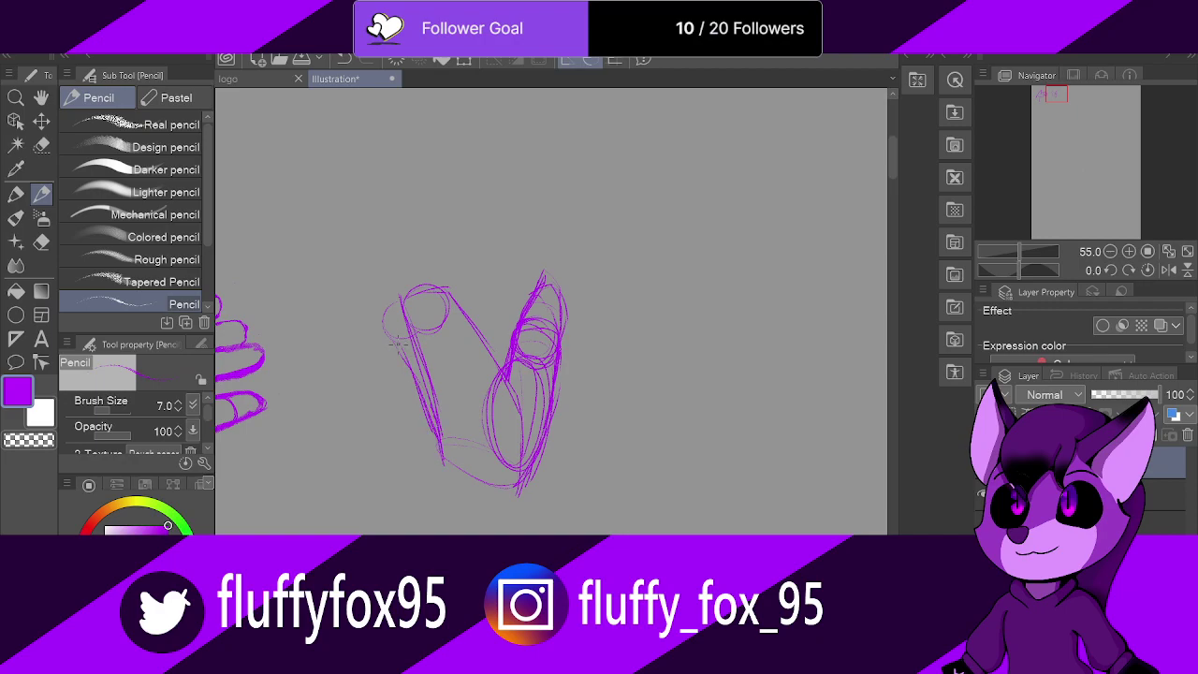
drag(393, 337, 386, 320)
Step: Sketch the lower and middle segments of the second hand's raised index finger with a joint oval between them
drag(401, 298, 406, 232)
mouse_move(451, 290)
mouse_down()
mouse_move(438, 223)
mouse_move(402, 240)
mouse_move(413, 326)
mouse_up()
drag(400, 238, 404, 234)
drag(416, 186, 406, 210)
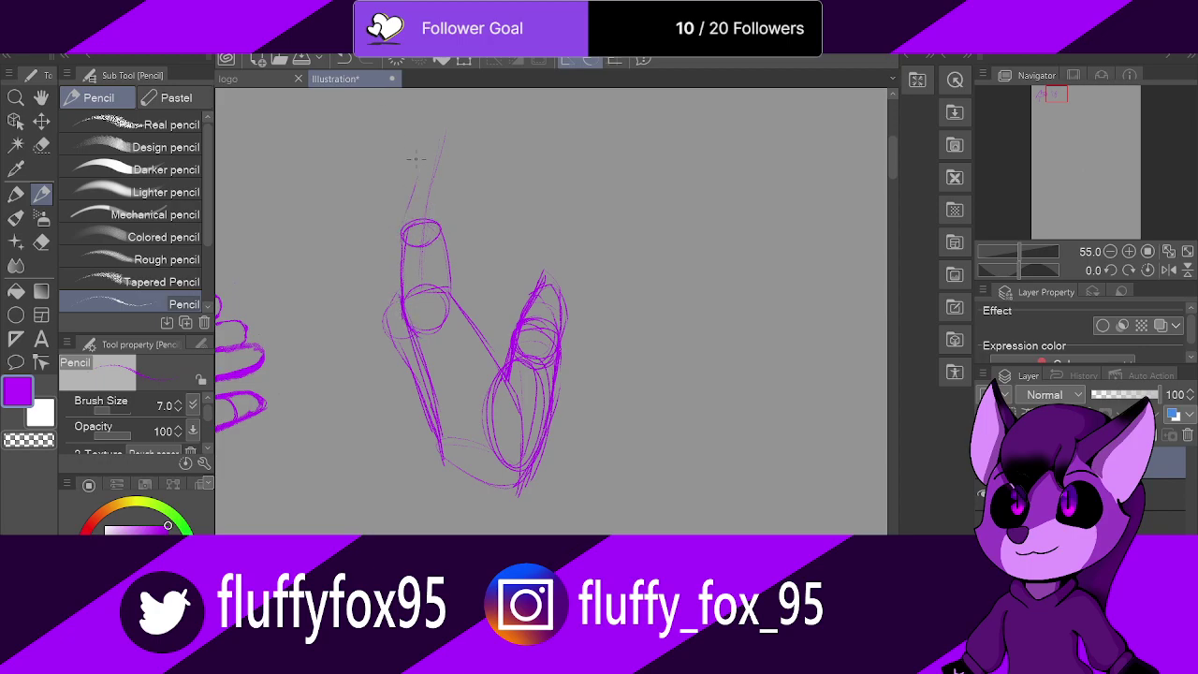
drag(414, 165, 403, 229)
drag(413, 182, 438, 176)
mouse_move(442, 227)
mouse_down()
mouse_move(437, 174)
mouse_move(409, 182)
mouse_move(403, 245)
mouse_up()
Step: Reinforce the second hand's back edge and draw both wrist lines running down from the palm
mouse_move(399, 277)
mouse_down()
mouse_move(382, 315)
mouse_move(434, 415)
mouse_up()
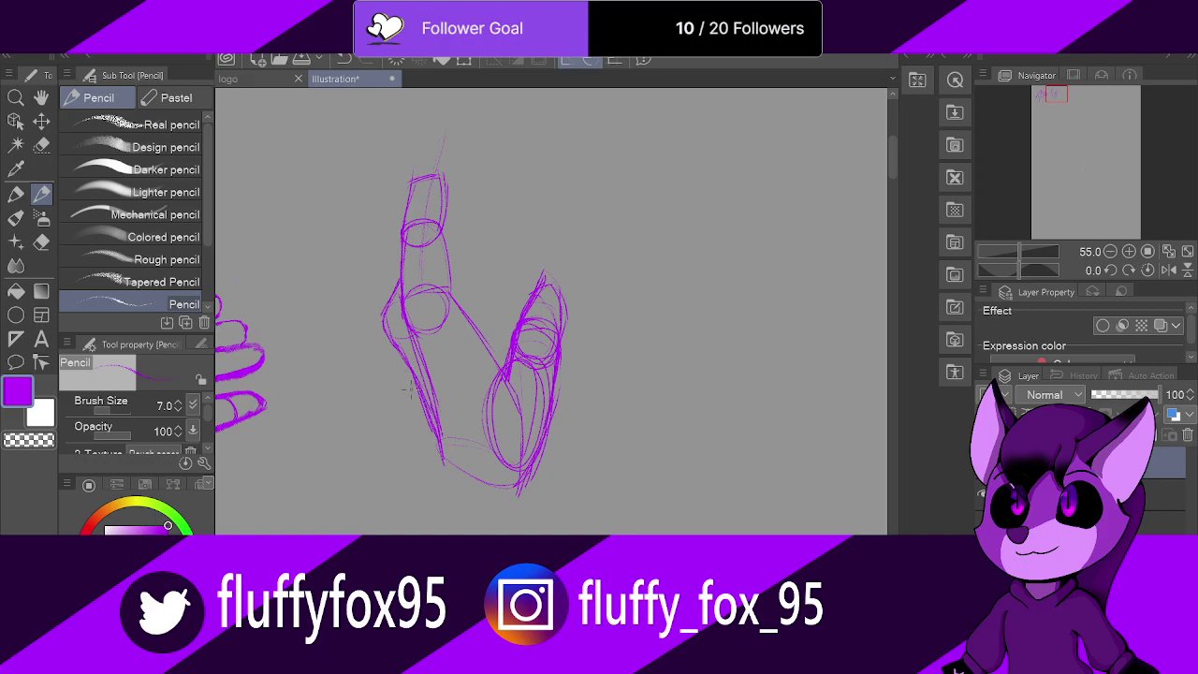
mouse_move(388, 316)
mouse_down()
mouse_move(455, 455)
mouse_move(421, 534)
mouse_up()
drag(434, 478, 419, 534)
drag(522, 479, 506, 535)
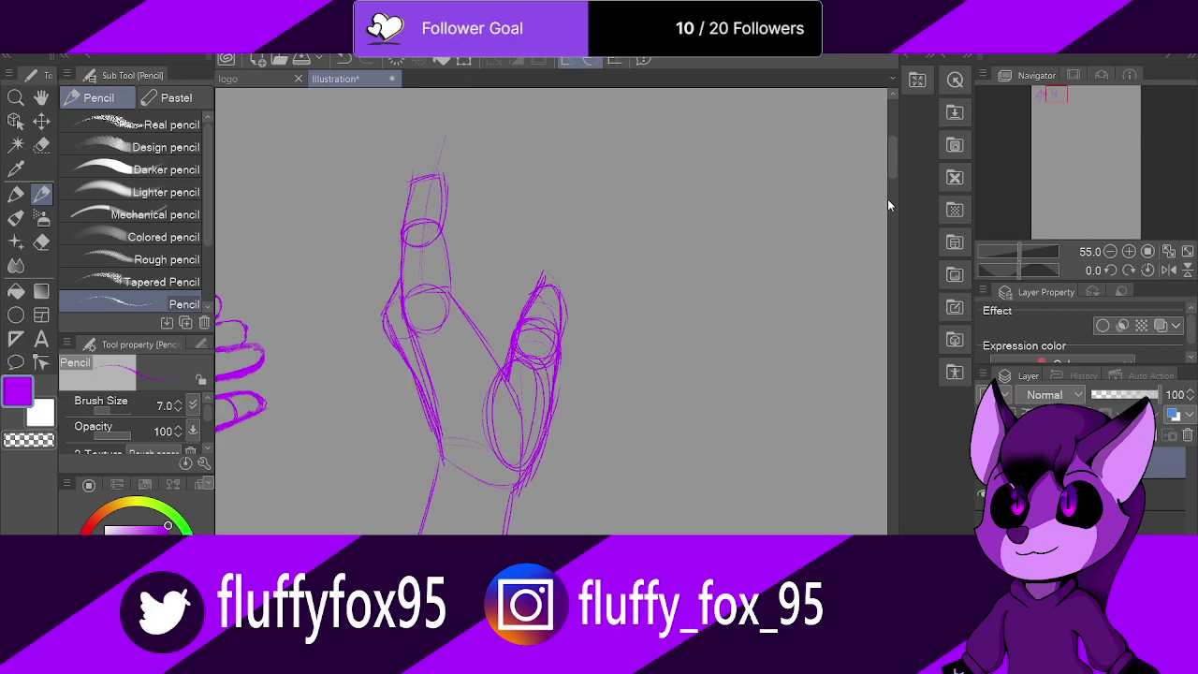
Step: Sketch the tip segment of the second hand's index finger with a blunt end
drag(892, 165, 891, 153)
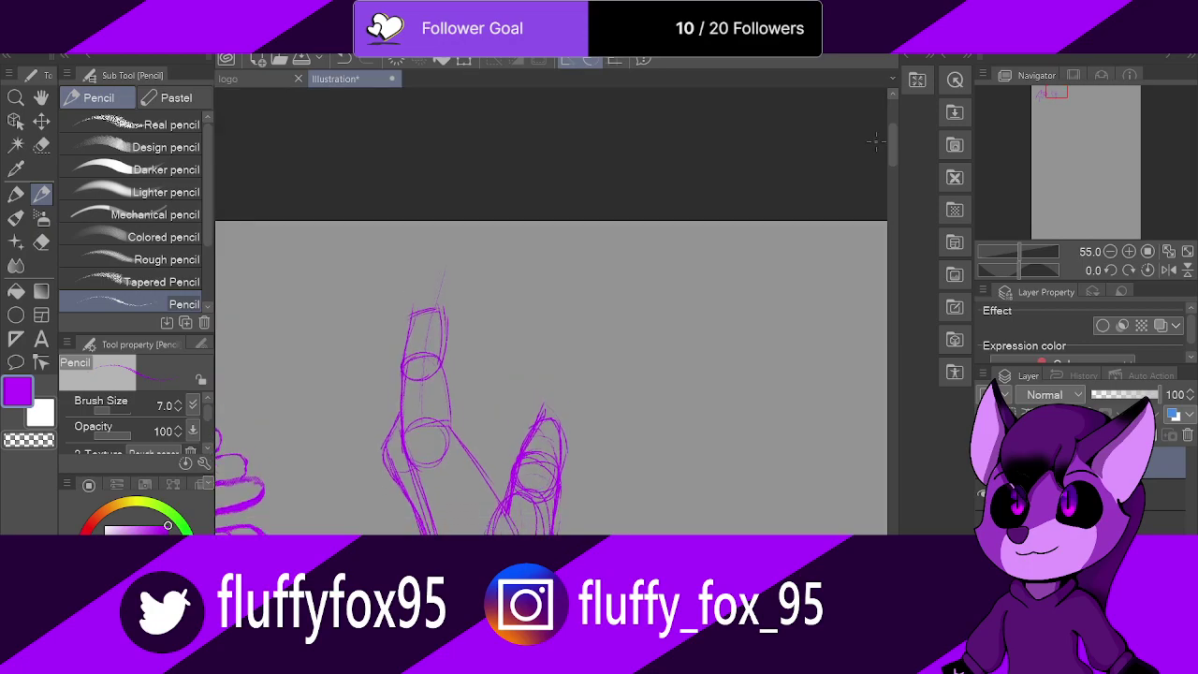
mouse_move(406, 315)
mouse_down()
mouse_move(420, 259)
mouse_move(412, 305)
mouse_up()
mouse_move(423, 260)
mouse_down()
mouse_move(447, 275)
mouse_move(443, 322)
mouse_move(452, 306)
mouse_move(419, 291)
mouse_up()
mouse_move(432, 261)
mouse_down()
mouse_move(448, 265)
mouse_move(444, 319)
mouse_up()
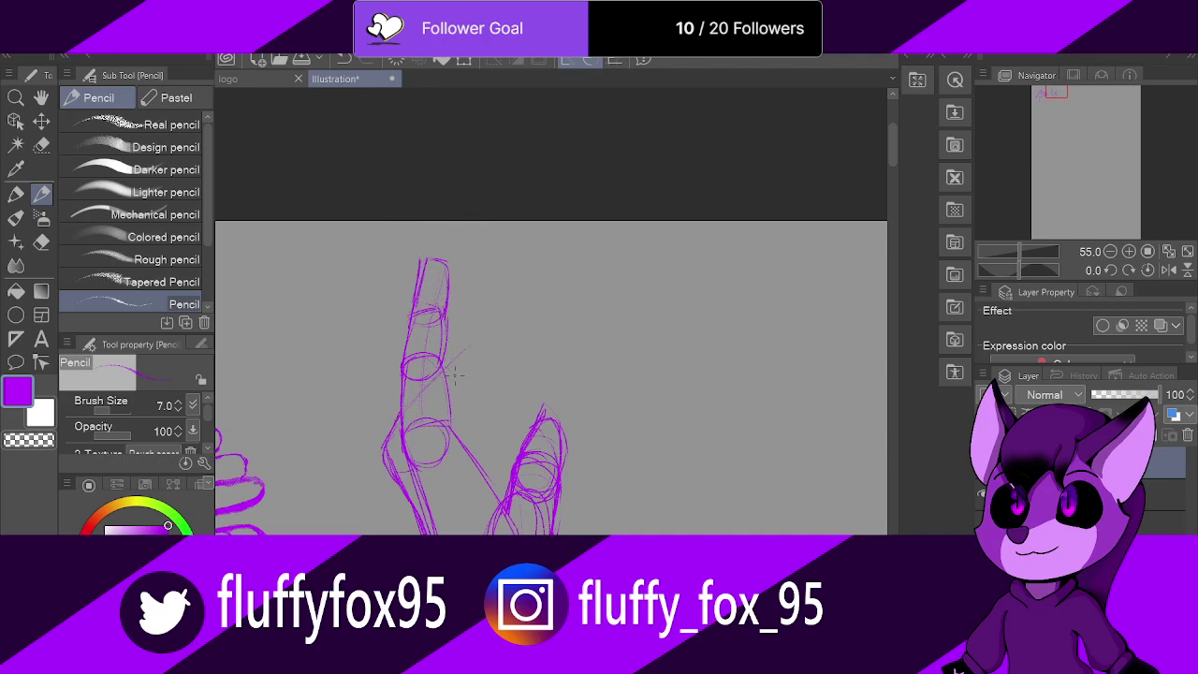
Step: Sketch the second hand's bent middle finger with its knuckle, joint oval and end segment, and reinforce the hand's back edge
mouse_move(445, 366)
mouse_down()
mouse_move(460, 389)
mouse_move(457, 419)
mouse_move(463, 380)
mouse_move(448, 367)
mouse_up()
drag(449, 423, 482, 477)
mouse_move(454, 366)
mouse_down()
mouse_move(476, 340)
mouse_move(463, 347)
mouse_move(457, 423)
mouse_move(440, 364)
mouse_up()
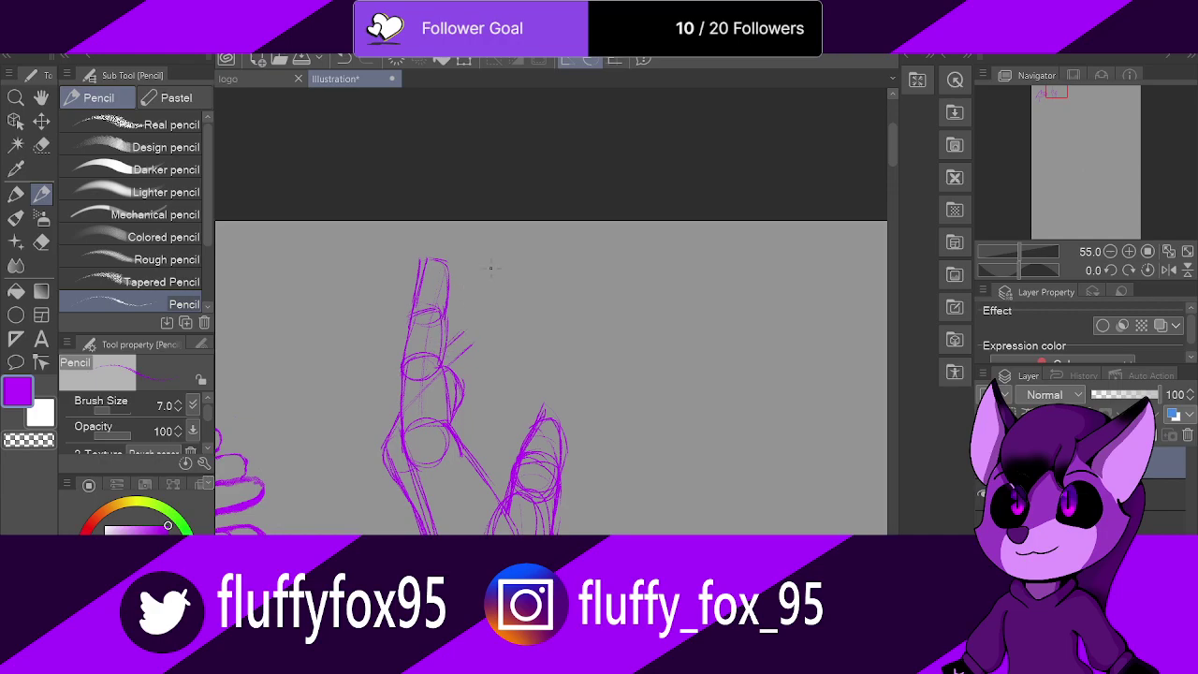
mouse_move(453, 340)
mouse_down()
mouse_move(496, 332)
mouse_move(476, 333)
mouse_move(498, 349)
mouse_move(466, 390)
mouse_up()
mouse_move(481, 316)
mouse_down()
mouse_move(543, 297)
mouse_move(526, 305)
mouse_up()
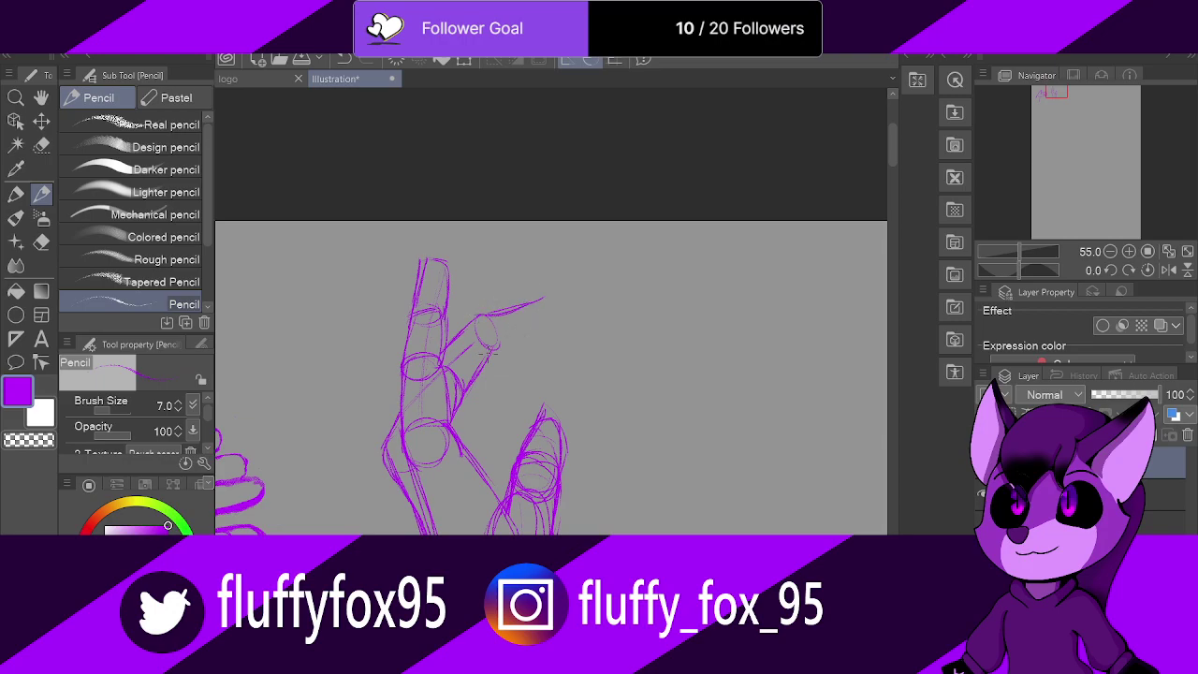
mouse_move(500, 352)
mouse_down()
mouse_move(539, 332)
mouse_move(545, 307)
mouse_move(541, 329)
mouse_move(478, 375)
mouse_up()
drag(402, 411, 398, 485)
drag(413, 473, 432, 533)
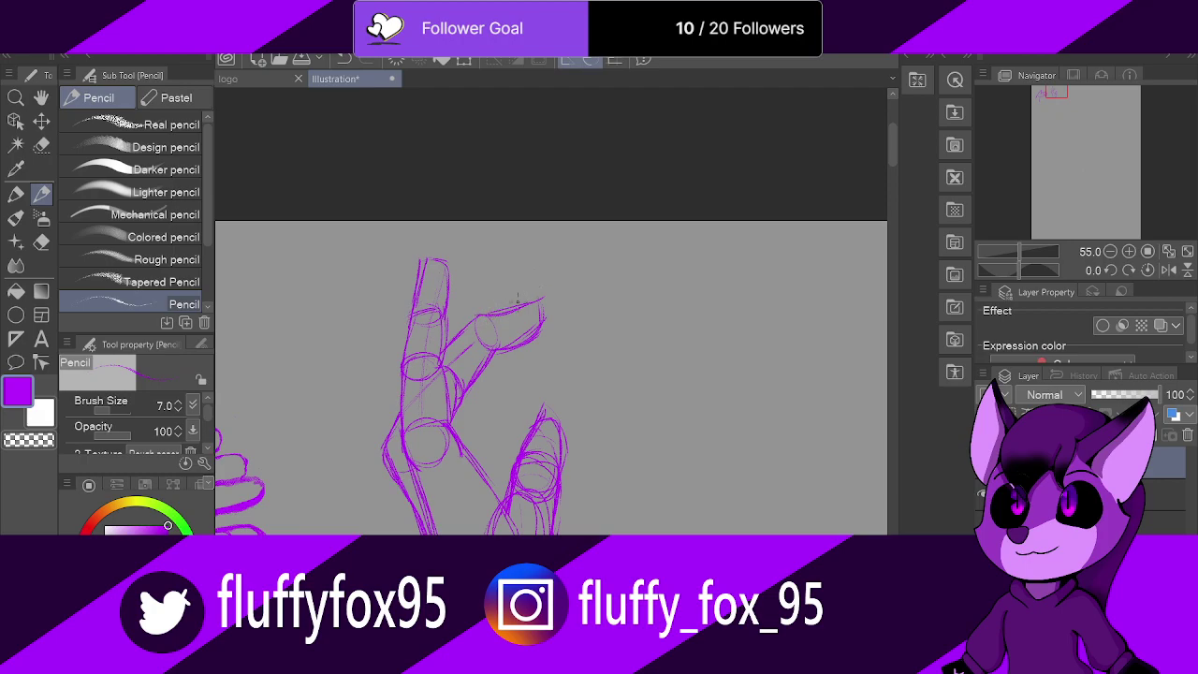
drag(498, 314, 521, 309)
drag(479, 319, 521, 310)
Step: Sketch the second hand's ring finger below the middle finger, with its knuckle curve and end segment
drag(496, 367, 529, 358)
mouse_move(485, 406)
mouse_down()
mouse_move(526, 386)
mouse_move(530, 362)
mouse_move(473, 369)
mouse_move(473, 447)
mouse_up()
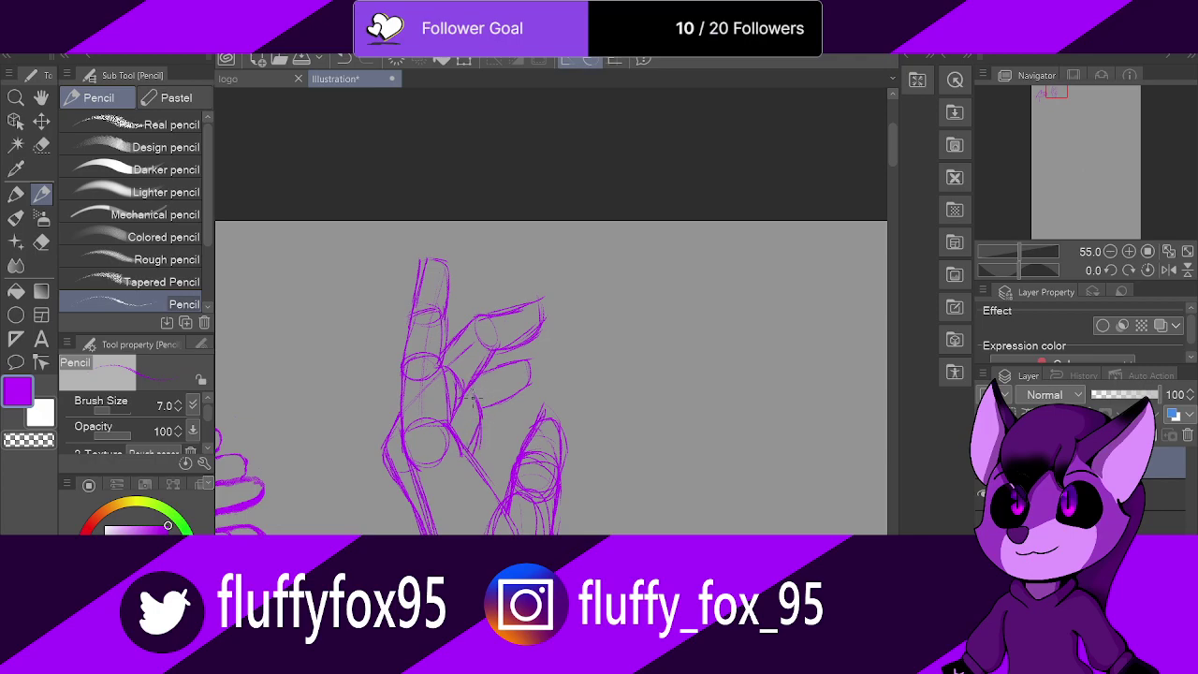
drag(483, 401, 468, 414)
drag(479, 427, 474, 454)
drag(523, 362, 580, 349)
mouse_move(539, 384)
mouse_down()
mouse_move(571, 385)
mouse_move(576, 354)
mouse_move(563, 380)
mouse_move(569, 371)
mouse_up()
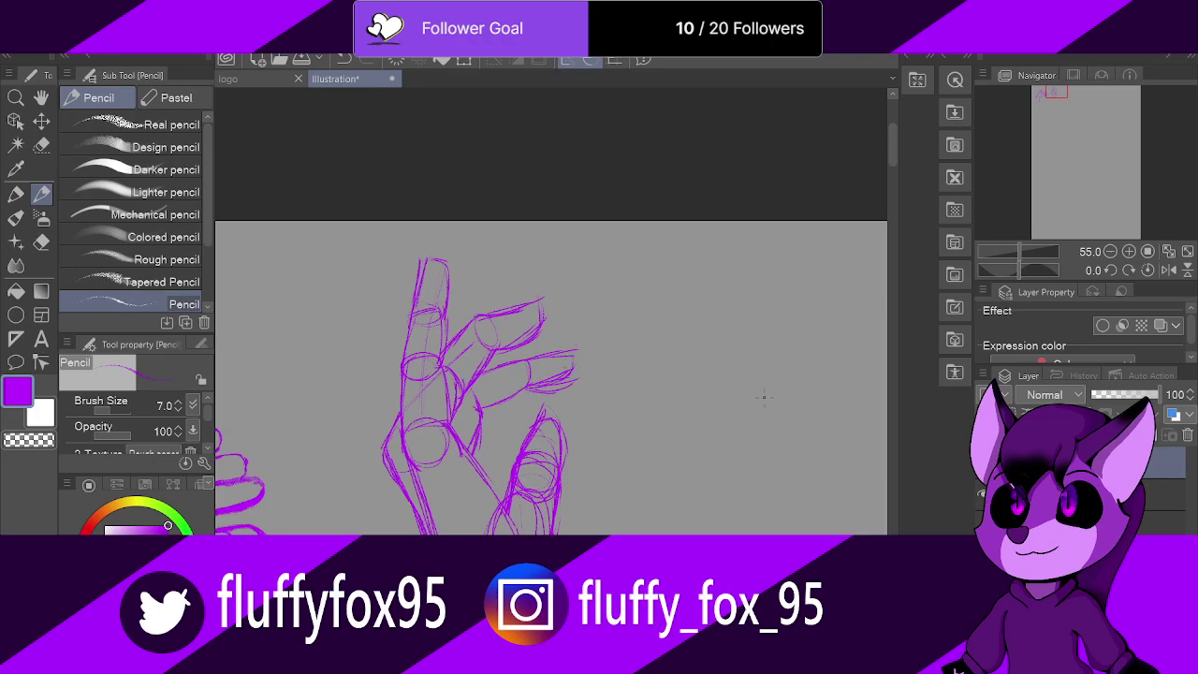
Step: Draw fingernails on the tips of the second hand's index, middle and ring fingers
scroll(836, 410, up, 1)
mouse_move(436, 285)
mouse_down()
mouse_move(442, 301)
mouse_move(481, 270)
mouse_up()
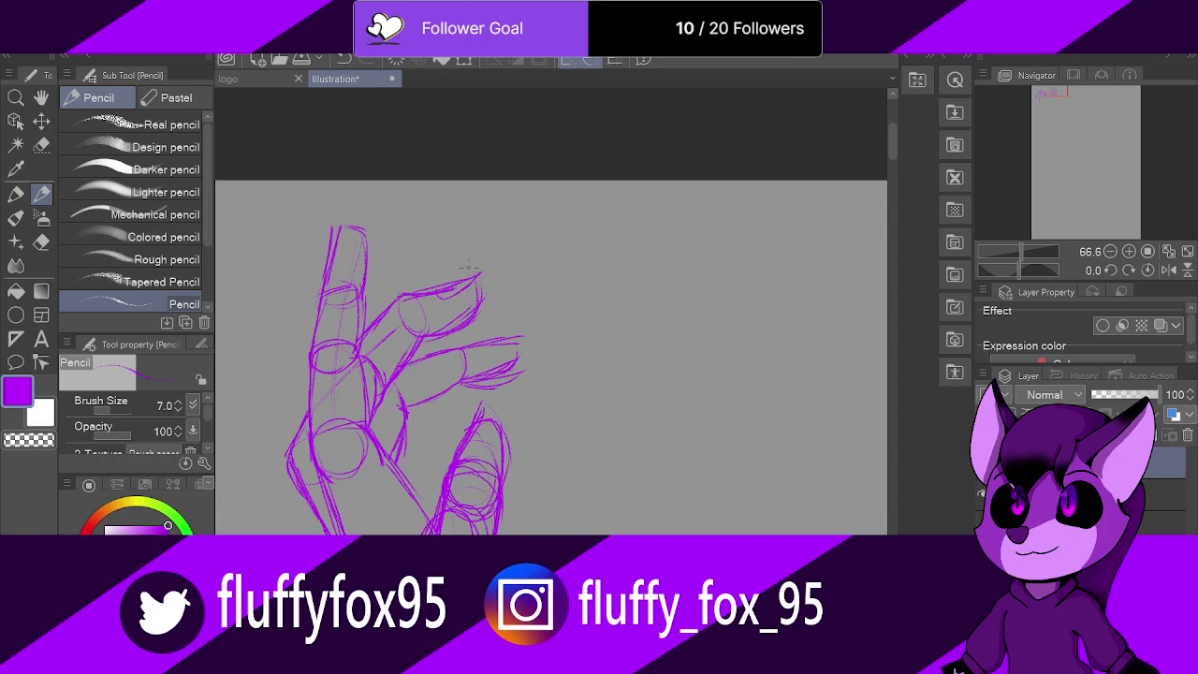
mouse_move(334, 256)
mouse_down()
mouse_move(344, 232)
mouse_move(337, 257)
mouse_up()
drag(440, 306, 475, 279)
drag(484, 354, 513, 349)
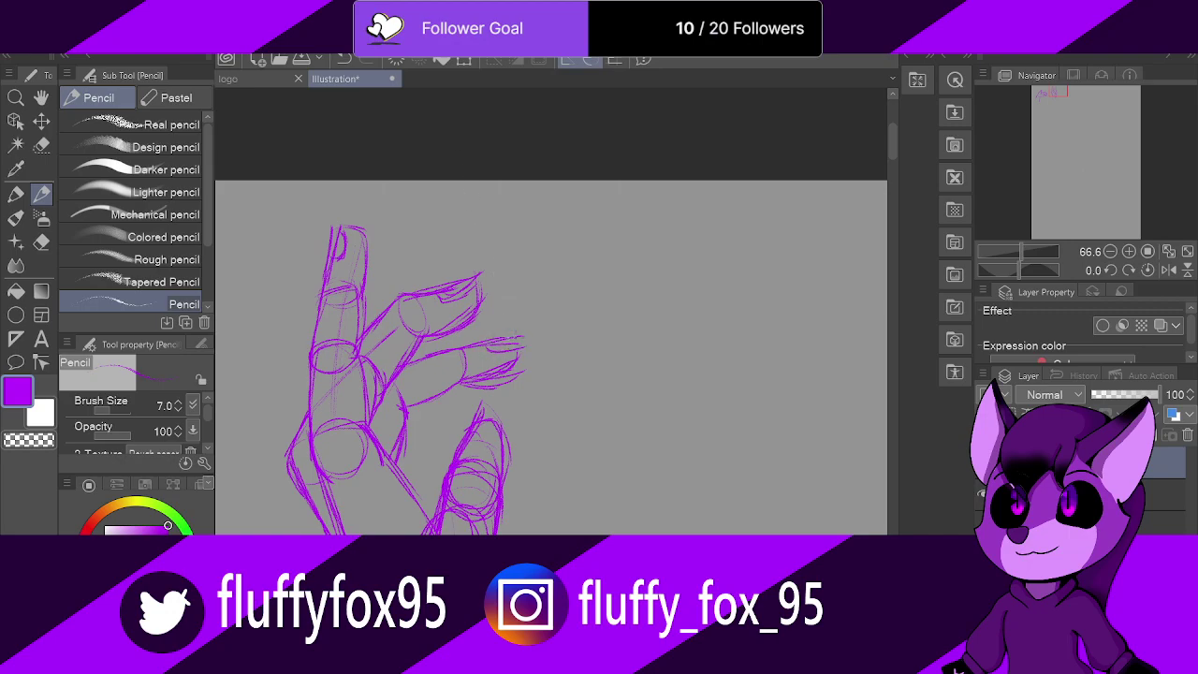
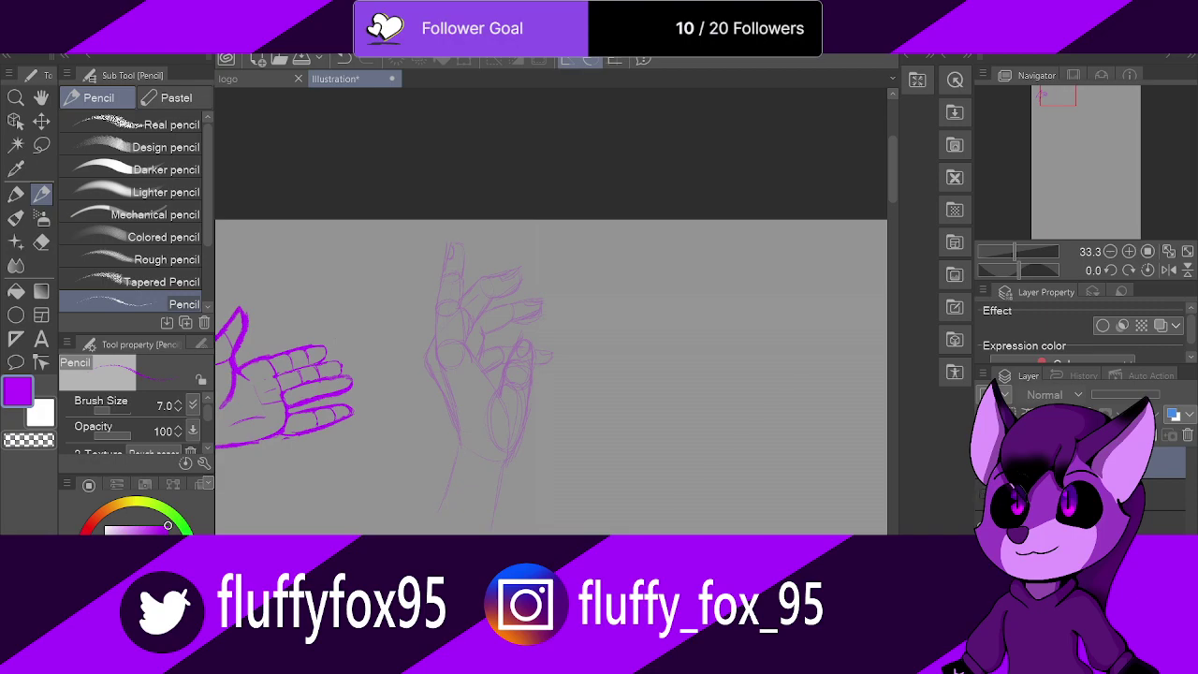
Step: Select the layer with the second hand's rough sketch and raise its opacity to 100
click(982, 494)
click(1058, 493)
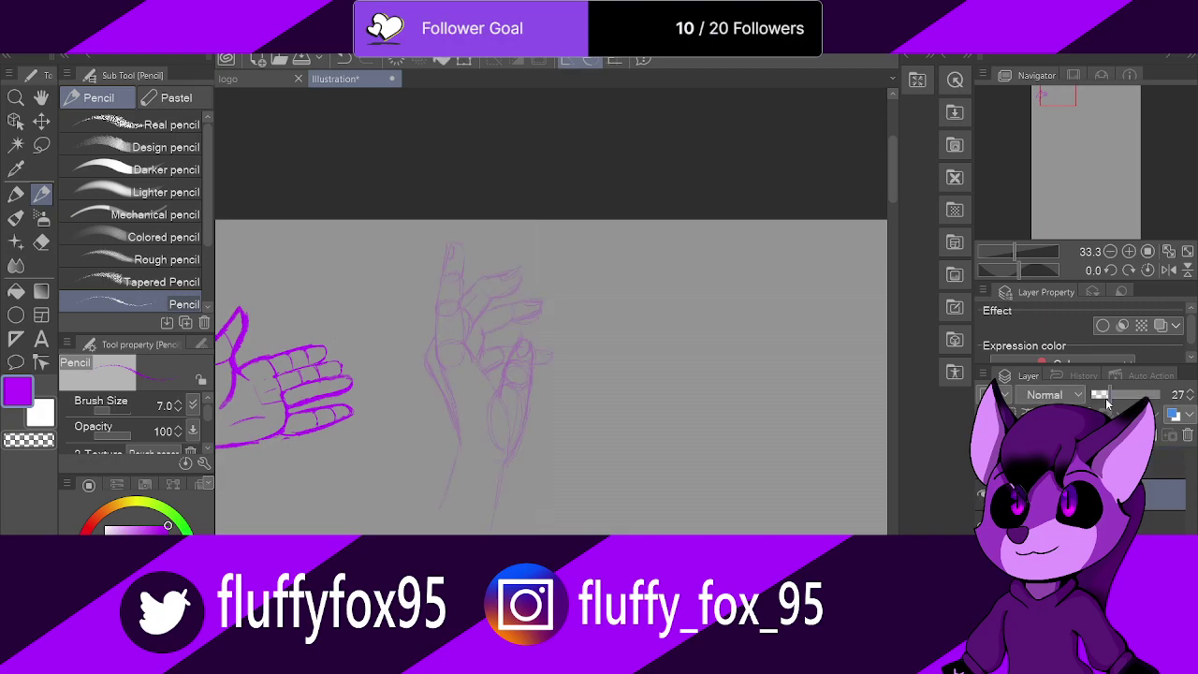
click(1158, 394)
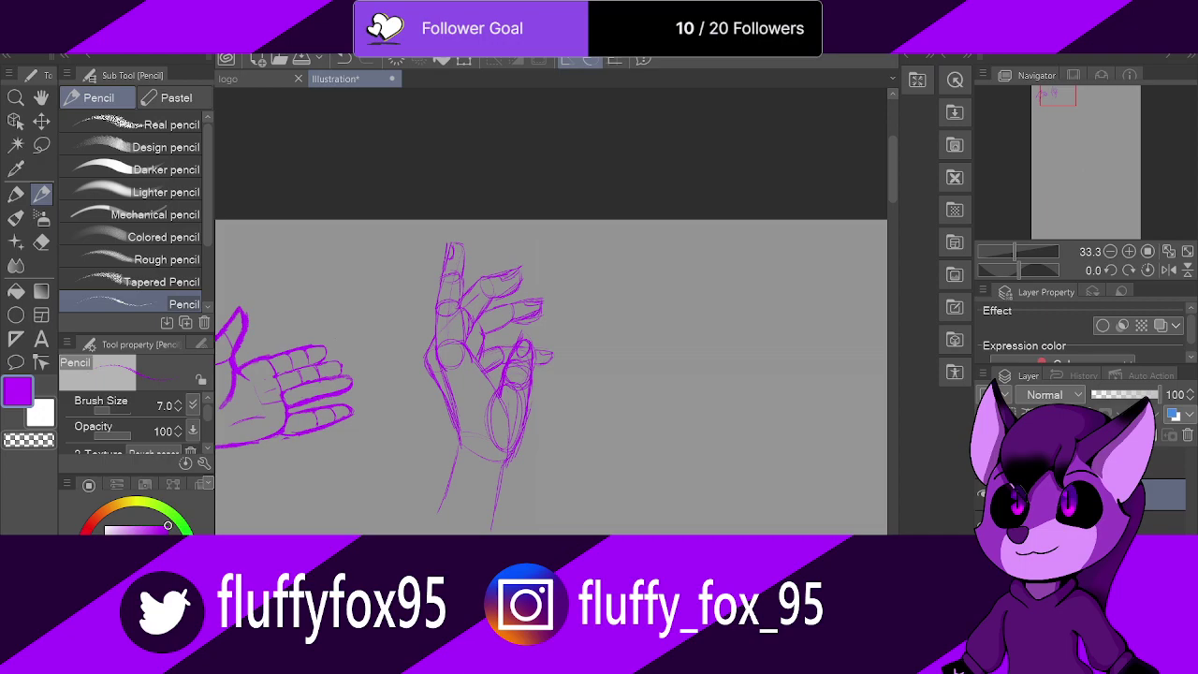
Step: Sketch a third hand's construction in the empty area beside the second, with overlapping palm ovals and two diagonal forearm lines
scroll(643, 441, down, 2)
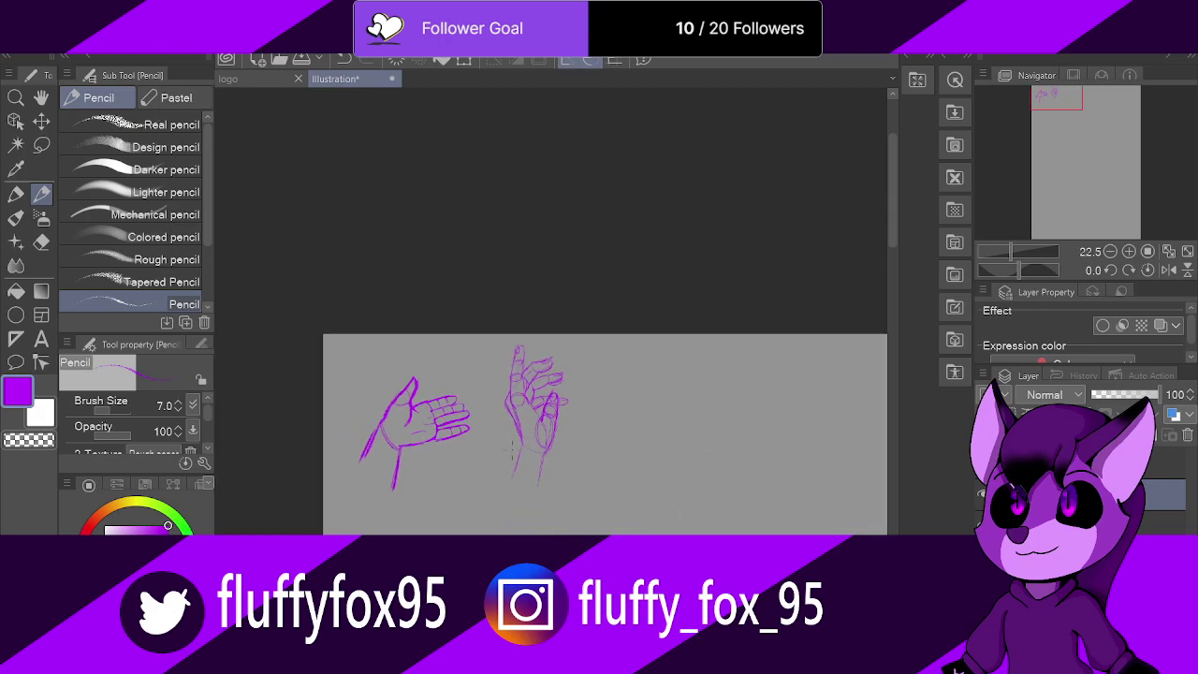
scroll(779, 427, up, 2)
scroll(648, 427, up, 3)
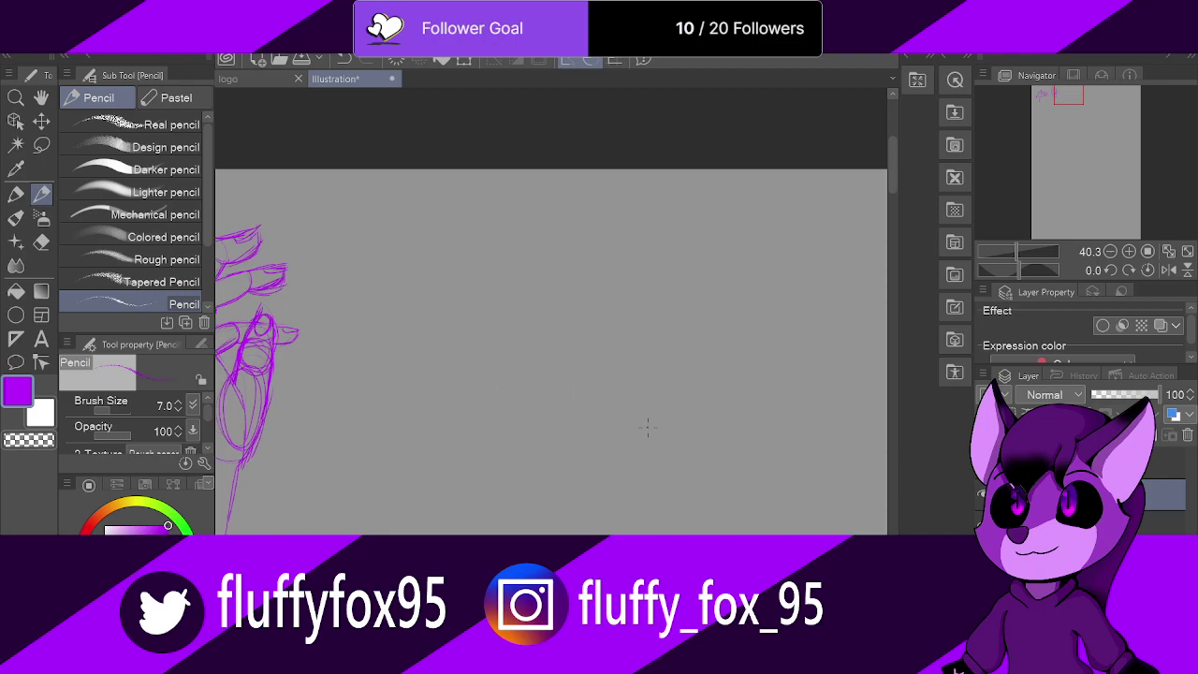
scroll(648, 427, up, 1)
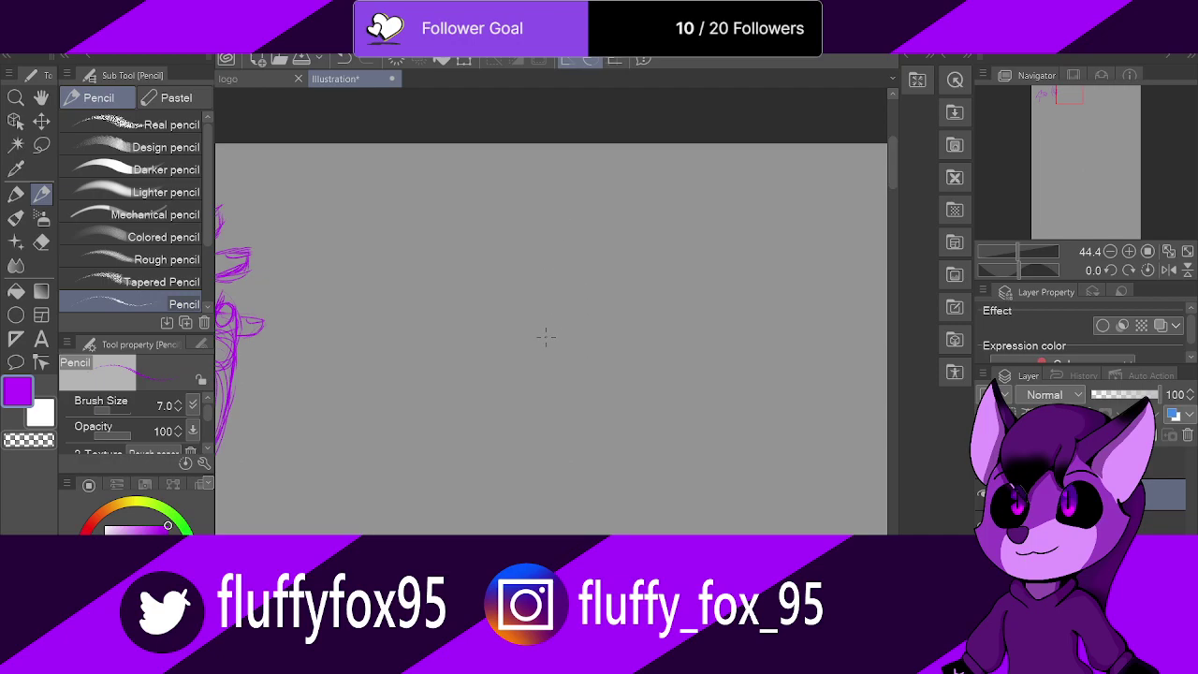
mouse_move(455, 435)
mouse_down()
mouse_move(553, 440)
mouse_move(427, 404)
mouse_move(577, 362)
mouse_move(502, 446)
mouse_move(622, 427)
mouse_move(667, 393)
mouse_move(577, 354)
mouse_move(620, 398)
mouse_up()
mouse_move(542, 344)
mouse_down()
mouse_move(548, 396)
mouse_move(526, 357)
mouse_move(581, 413)
mouse_up()
drag(682, 393, 764, 472)
drag(678, 395, 784, 483)
mouse_move(590, 447)
mouse_down()
mouse_move(683, 487)
mouse_move(734, 536)
mouse_move(648, 479)
mouse_move(726, 536)
mouse_up()
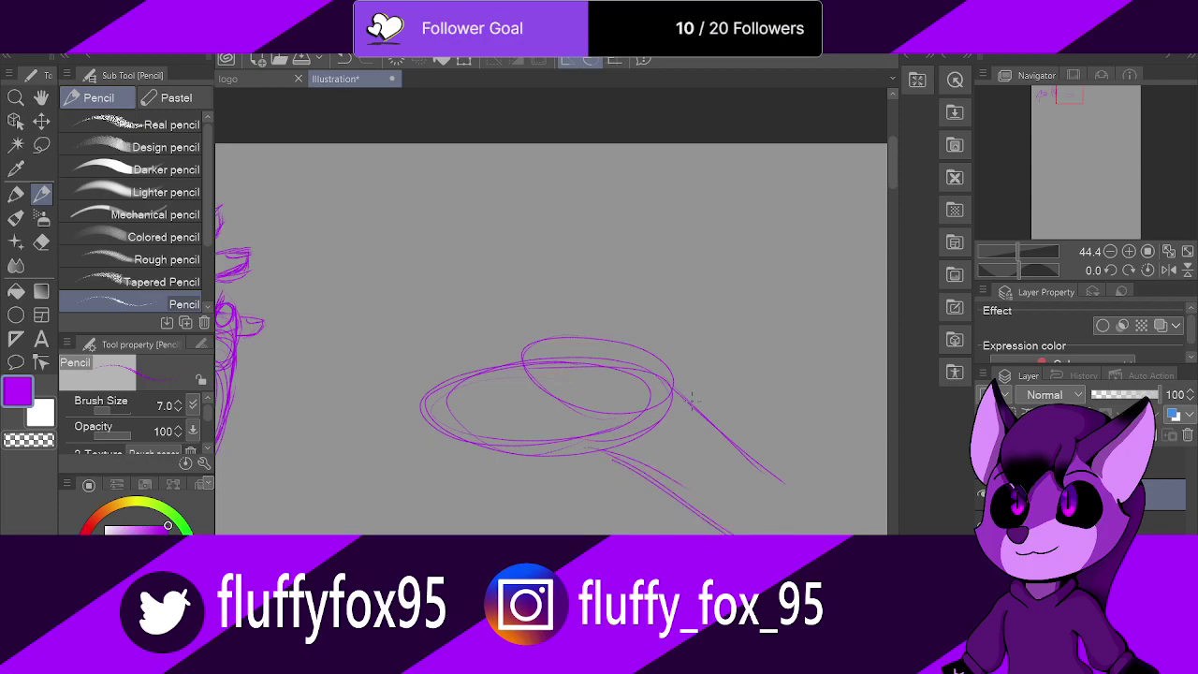
Step: Sketch joint circles at the knuckle end and thumb of the third hand's palm, and firm up the palm's upper and lower edges
mouse_move(612, 456)
mouse_down()
mouse_move(570, 457)
mouse_move(496, 458)
mouse_up()
mouse_move(458, 400)
mouse_down()
mouse_move(571, 389)
mouse_move(482, 407)
mouse_move(460, 446)
mouse_up()
drag(539, 440, 479, 448)
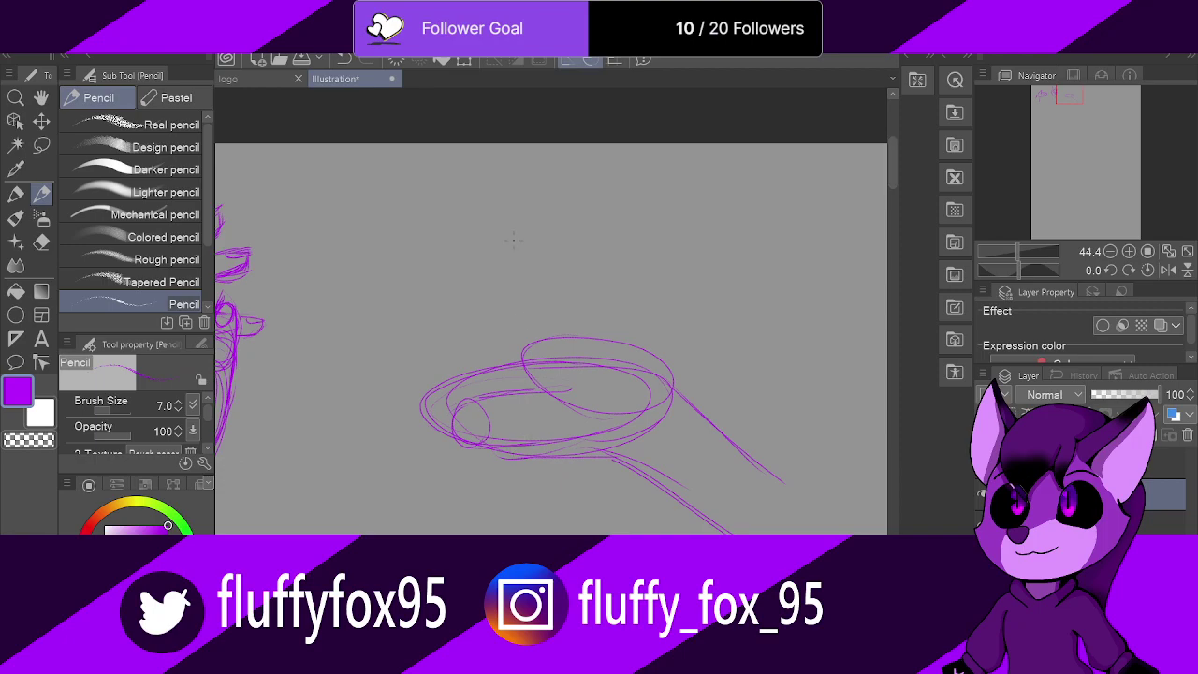
mouse_move(630, 386)
mouse_down()
mouse_move(637, 424)
mouse_move(600, 353)
mouse_move(578, 385)
mouse_move(667, 372)
mouse_move(551, 334)
mouse_move(565, 333)
mouse_move(519, 391)
mouse_move(503, 377)
mouse_move(596, 397)
mouse_up()
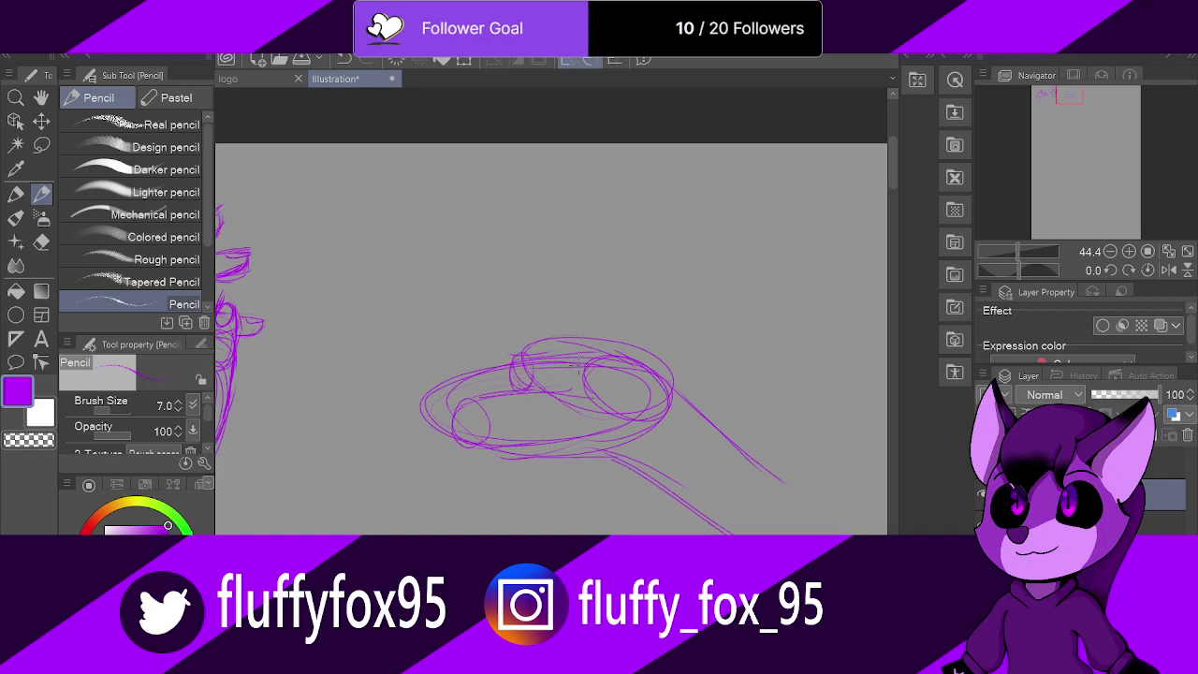
mouse_move(640, 352)
mouse_down()
mouse_move(581, 356)
mouse_move(663, 382)
mouse_move(534, 432)
mouse_move(460, 391)
mouse_up()
drag(479, 265, 454, 363)
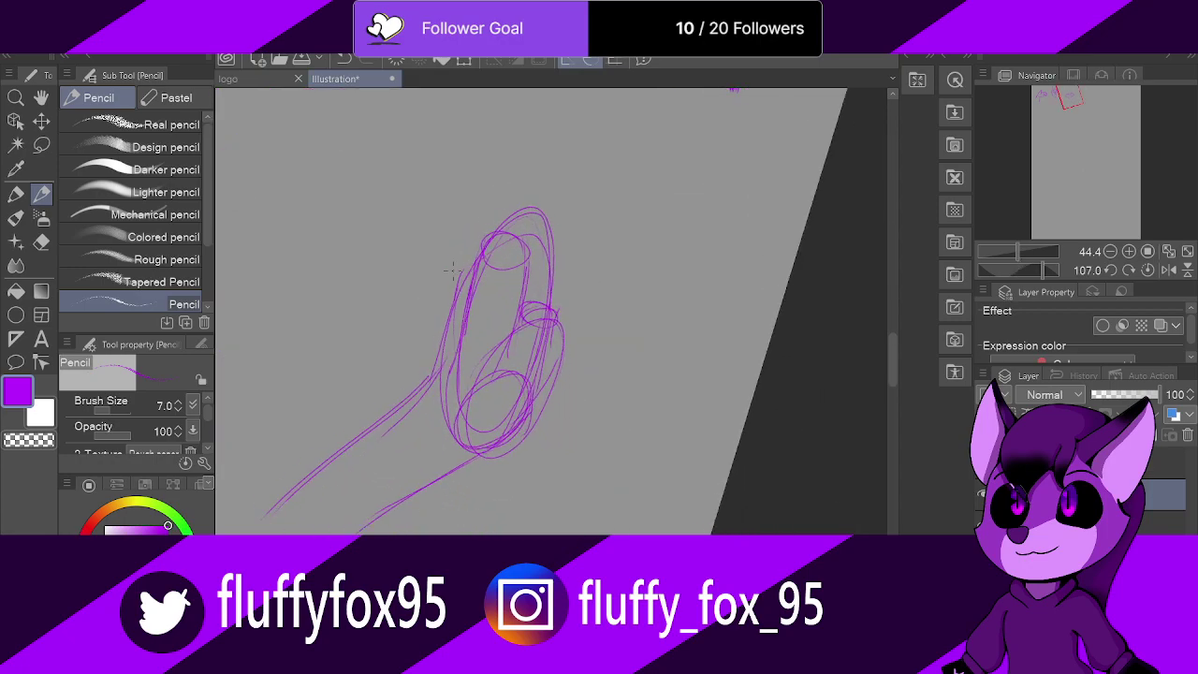
Step: Sketch the third hand's lowest finger extending from the knuckle circle, with its base segment, a joint circle and the bent segment's first lines
drag(893, 345, 893, 322)
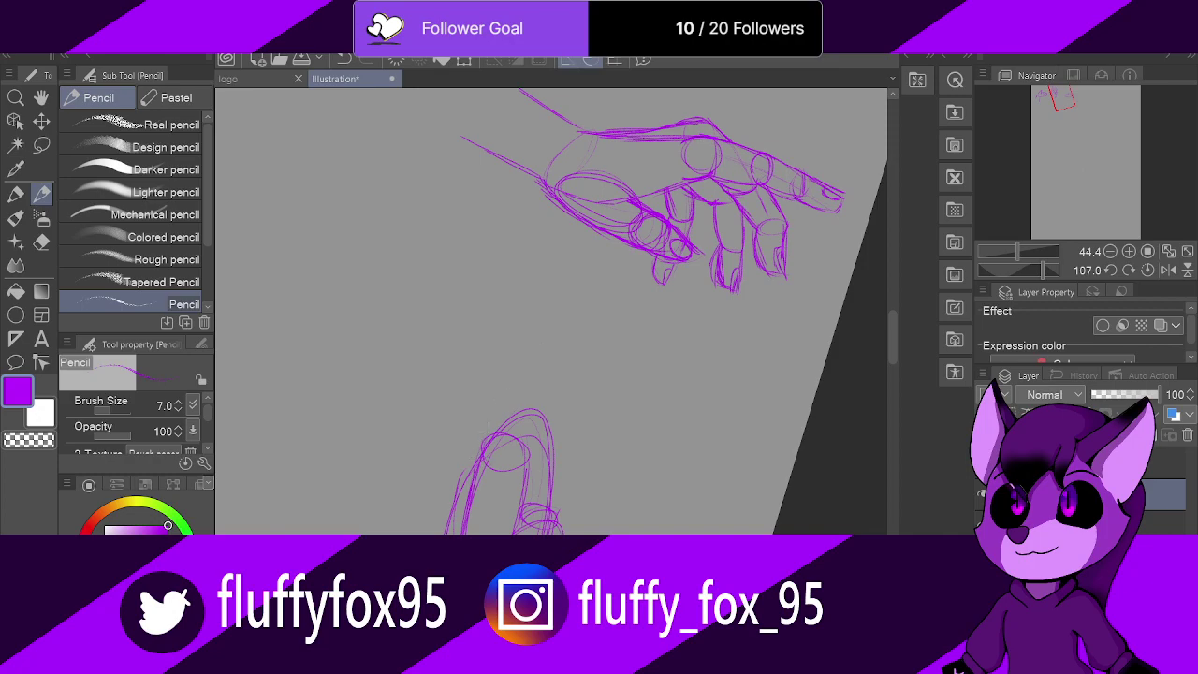
mouse_move(499, 396)
mouse_down()
mouse_move(472, 458)
mouse_move(503, 370)
mouse_move(469, 501)
mouse_up()
drag(530, 412, 524, 472)
mouse_move(522, 392)
mouse_down()
mouse_move(528, 464)
mouse_move(530, 410)
mouse_move(507, 376)
mouse_move(496, 390)
mouse_move(551, 320)
mouse_up()
mouse_move(500, 373)
mouse_down()
mouse_move(580, 309)
mouse_move(553, 380)
mouse_move(563, 384)
mouse_move(511, 370)
mouse_move(519, 406)
mouse_move(487, 430)
mouse_up()
drag(554, 378, 537, 395)
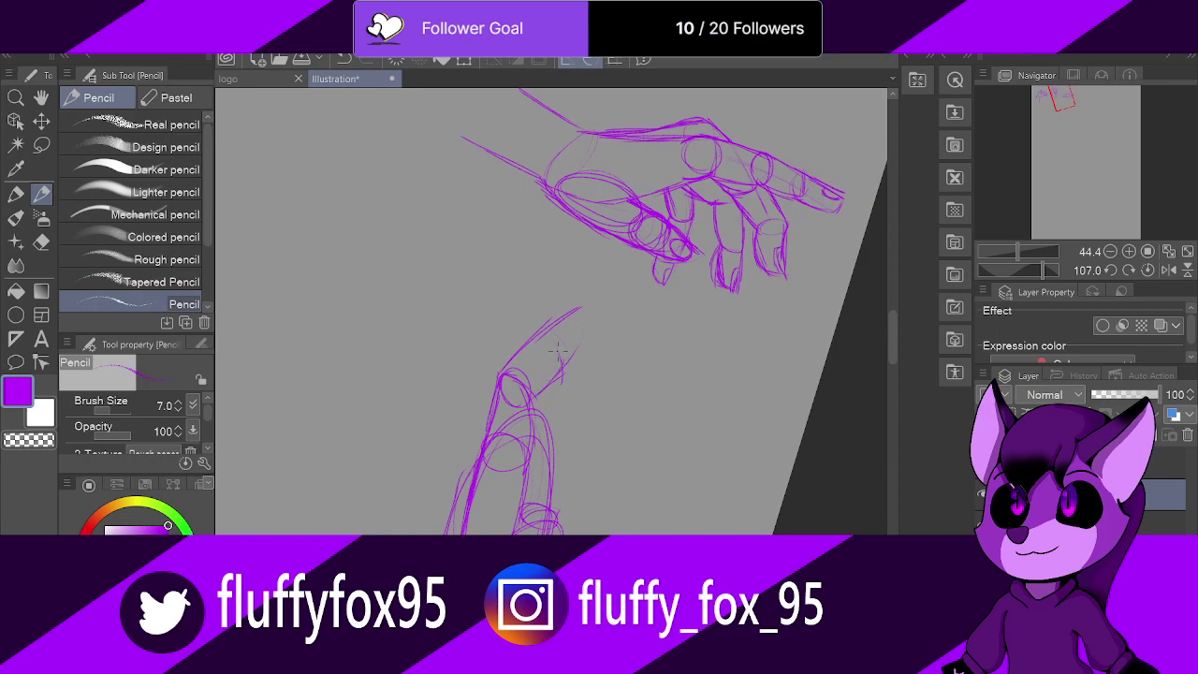
Step: Complete that finger's bent middle segment and pointed tip, with a curved joint line between them
mouse_move(566, 350)
mouse_down()
mouse_move(561, 379)
mouse_move(547, 324)
mouse_up()
drag(550, 373, 530, 399)
drag(565, 350, 550, 380)
mouse_move(543, 324)
mouse_down()
mouse_move(560, 369)
mouse_move(525, 403)
mouse_move(526, 460)
mouse_up()
mouse_move(564, 356)
mouse_down()
mouse_move(548, 386)
mouse_move(555, 319)
mouse_move(505, 373)
mouse_move(541, 392)
mouse_up()
drag(550, 324, 588, 298)
mouse_move(575, 354)
mouse_down()
mouse_move(595, 326)
mouse_move(588, 297)
mouse_move(556, 357)
mouse_up()
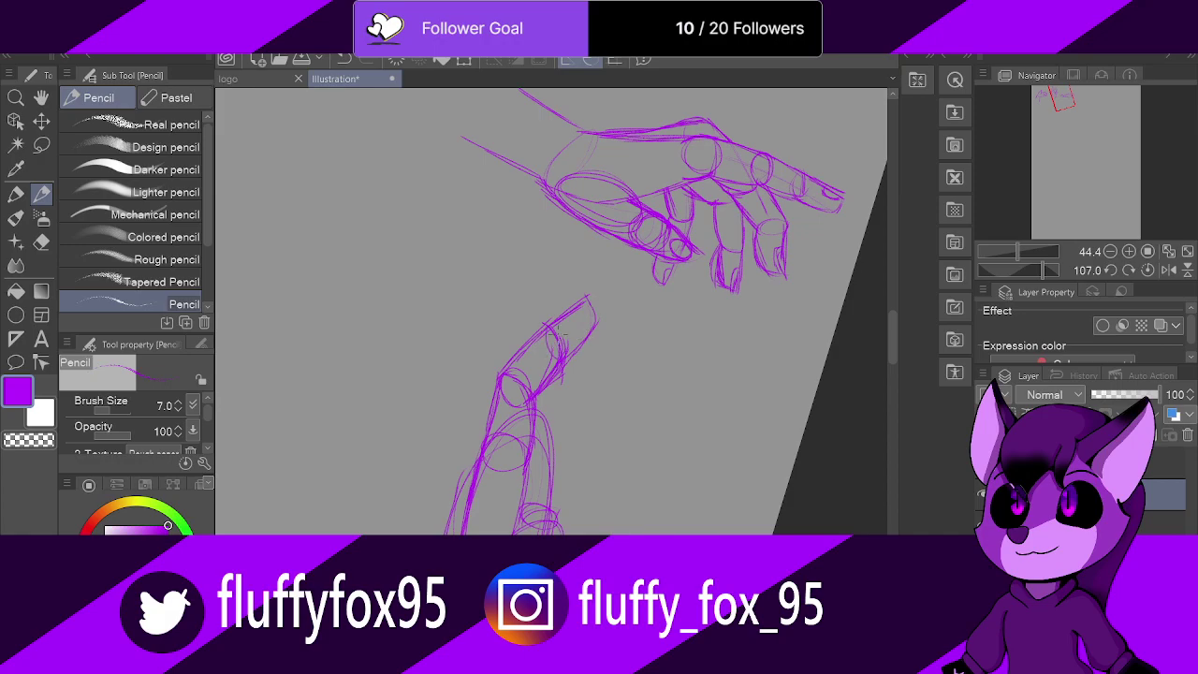
Step: Sketch a second finger angled up from the third hand's knuckles, with a slim fingertip showing behind it, and darken its outline
key(ctrl+at)
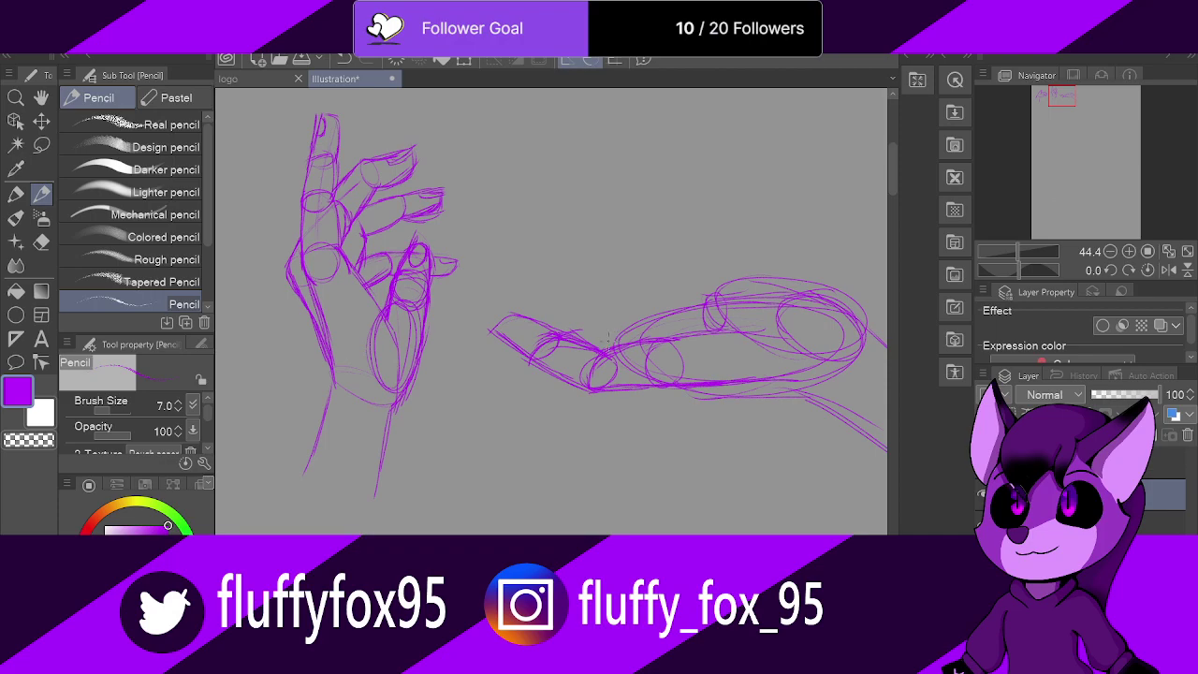
drag(599, 341, 545, 277)
mouse_move(597, 344)
mouse_down()
mouse_move(548, 282)
mouse_move(586, 271)
mouse_move(631, 333)
mouse_up()
mouse_move(573, 268)
mouse_down()
mouse_move(622, 318)
mouse_move(545, 286)
mouse_move(584, 339)
mouse_up()
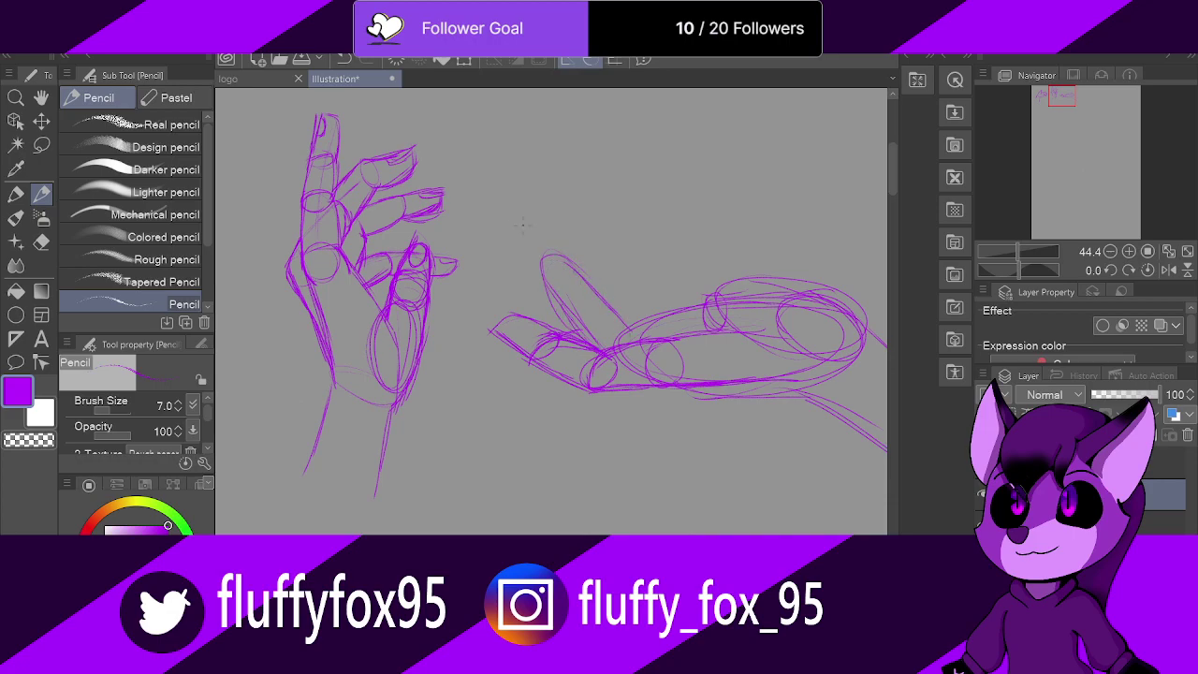
drag(539, 267, 585, 324)
drag(531, 242, 552, 283)
scroll(702, 262, up, 2)
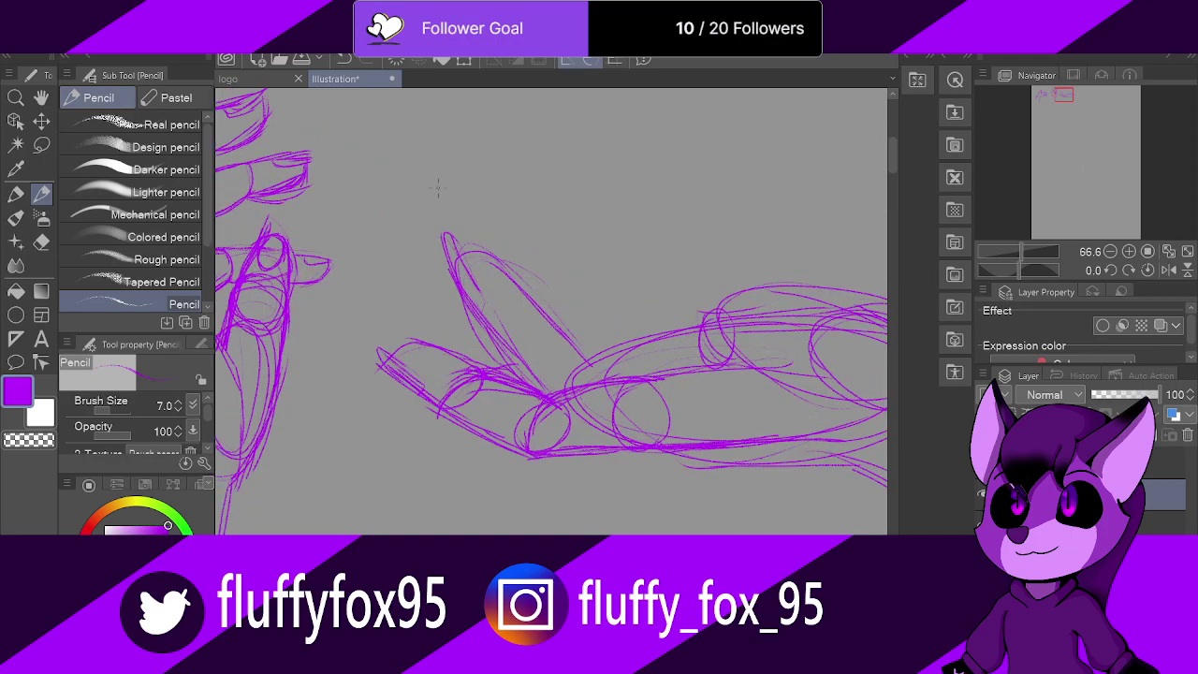
drag(447, 263, 456, 244)
mouse_move(483, 262)
mouse_down()
mouse_move(565, 345)
mouse_move(522, 307)
mouse_up()
drag(511, 369, 483, 329)
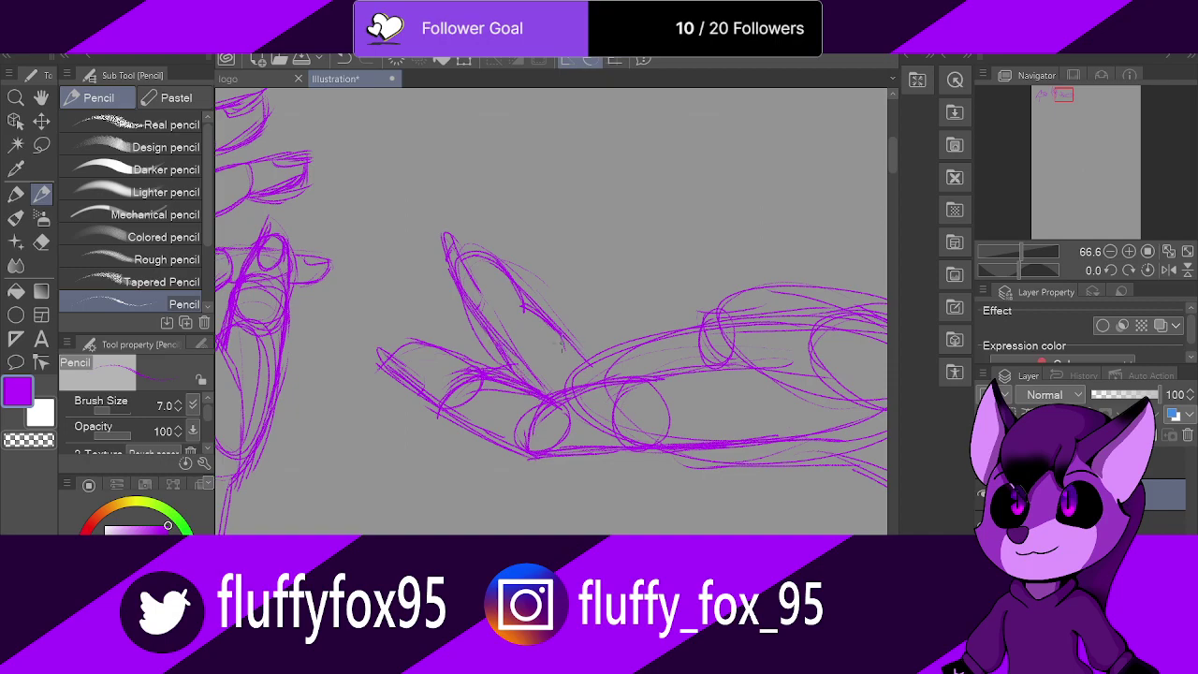
Step: Sketch an upright finger with a rounded tip beside the second finger, starting from the palm's upper edge
mouse_move(565, 347)
mouse_down()
mouse_move(601, 373)
mouse_move(593, 363)
mouse_up()
drag(570, 292, 593, 361)
mouse_move(567, 217)
mouse_down()
mouse_move(583, 344)
mouse_move(571, 294)
mouse_up()
drag(593, 213, 600, 283)
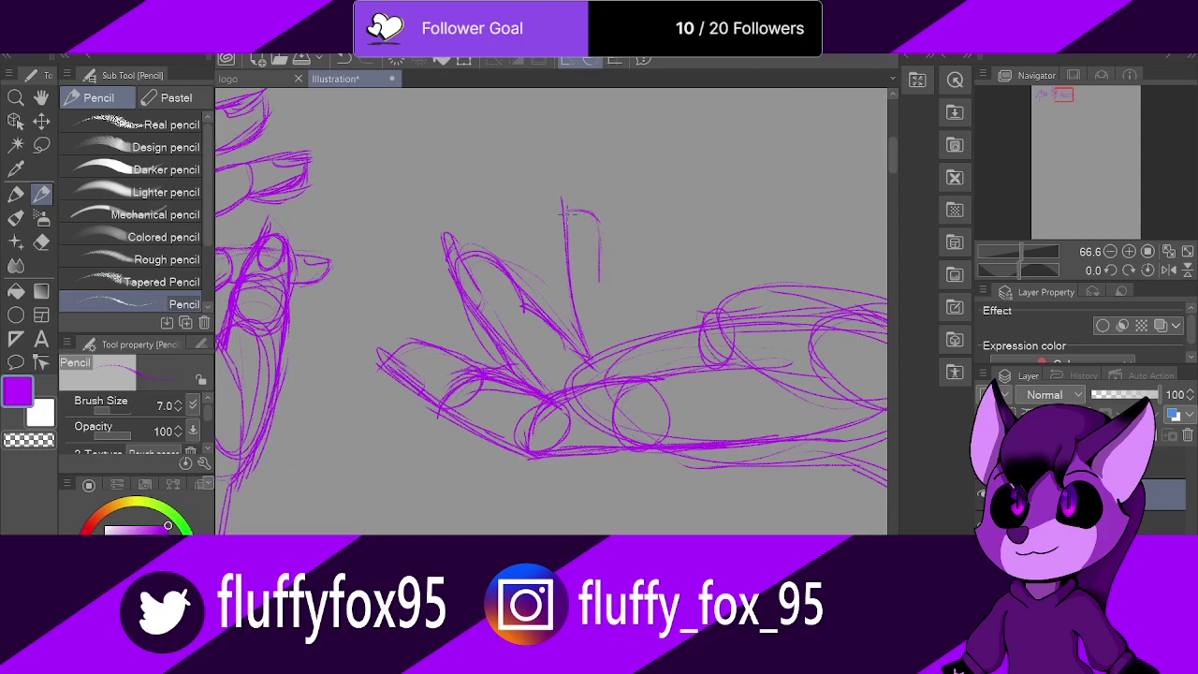
mouse_move(568, 223)
mouse_down()
mouse_move(562, 266)
mouse_move(589, 362)
mouse_move(612, 311)
mouse_move(610, 323)
mouse_up()
mouse_move(565, 212)
mouse_down()
mouse_move(608, 248)
mouse_move(616, 333)
mouse_up()
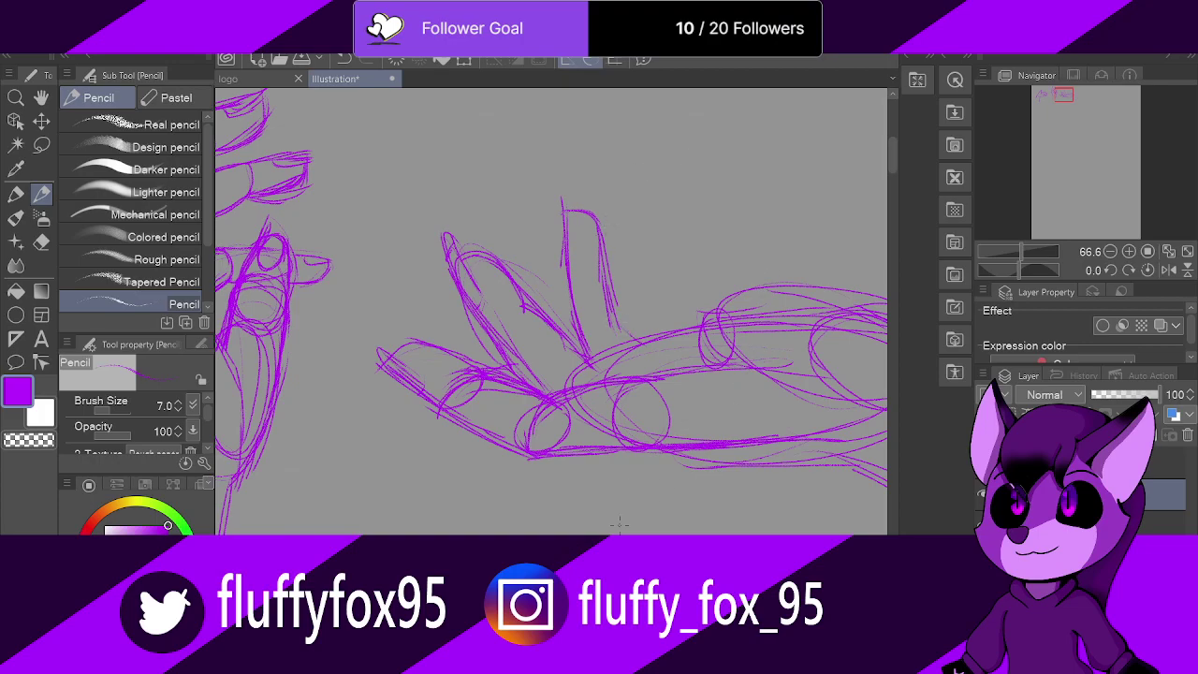
Step: Sketch the third hand's thumb lying across the upper palm, with a large joint curve, upper contour and rounded tip
scroll(564, 481, right, 4)
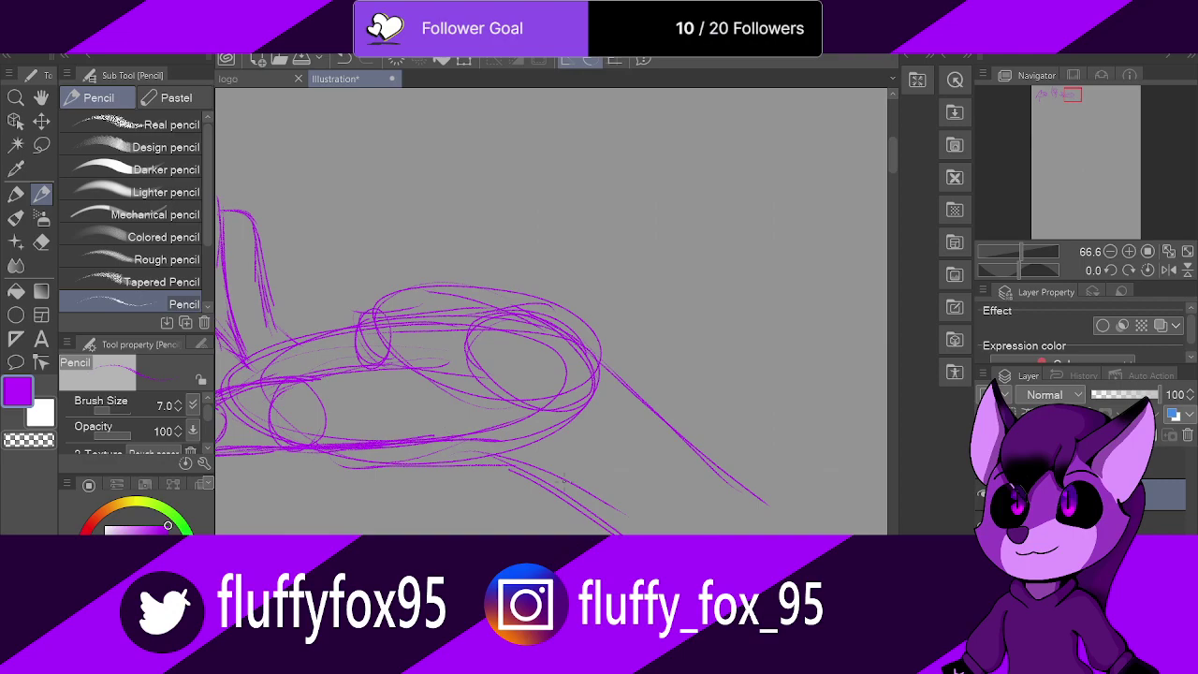
drag(470, 309, 425, 299)
mouse_move(518, 306)
mouse_down()
mouse_move(407, 315)
mouse_move(440, 395)
mouse_move(492, 390)
mouse_up()
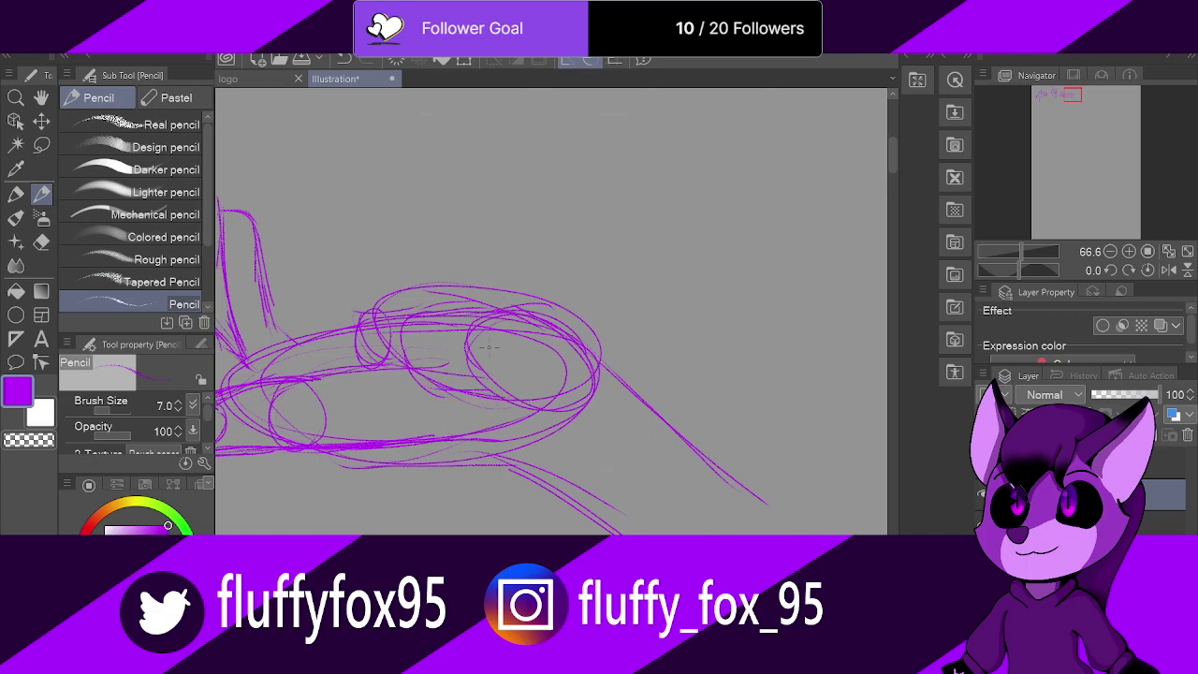
mouse_move(412, 320)
mouse_down()
mouse_move(342, 328)
mouse_move(421, 375)
mouse_move(350, 337)
mouse_up()
mouse_move(457, 310)
mouse_down()
mouse_move(528, 313)
mouse_move(380, 318)
mouse_move(468, 301)
mouse_move(531, 313)
mouse_up()
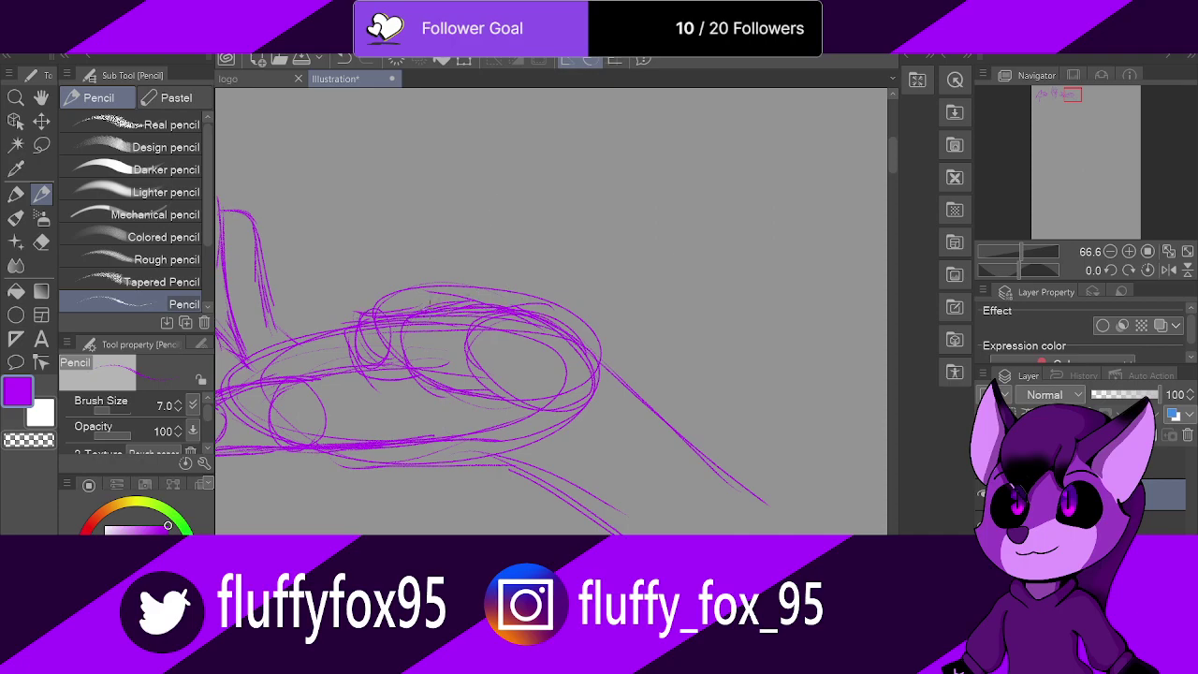
mouse_move(408, 316)
mouse_down()
mouse_move(352, 313)
mouse_move(326, 329)
mouse_move(342, 364)
mouse_move(391, 374)
mouse_up()
Step: Sketch a shorter finger directly beside the upright finger, connecting its base to the third hand's palm
drag(277, 328, 336, 372)
drag(247, 360, 268, 374)
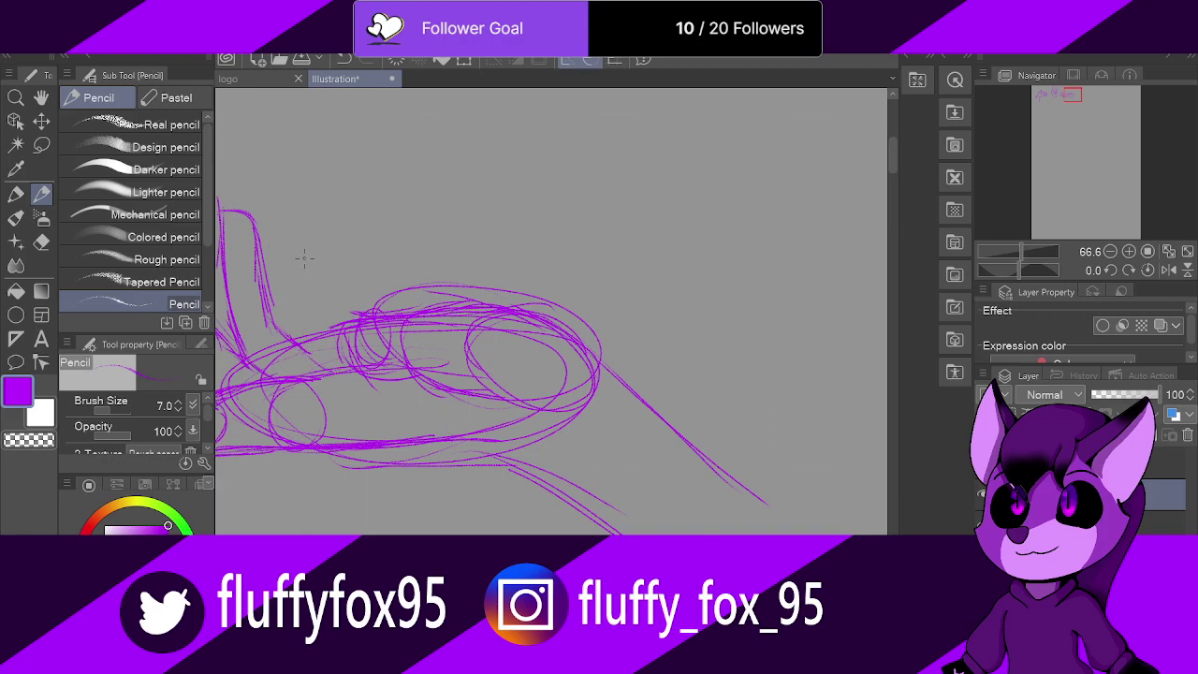
mouse_move(259, 235)
mouse_down()
mouse_move(290, 255)
mouse_move(313, 357)
mouse_up()
Step: Draw curved joint lines across the third hand's angled second finger and its upright finger
scroll(371, 231, down, 6)
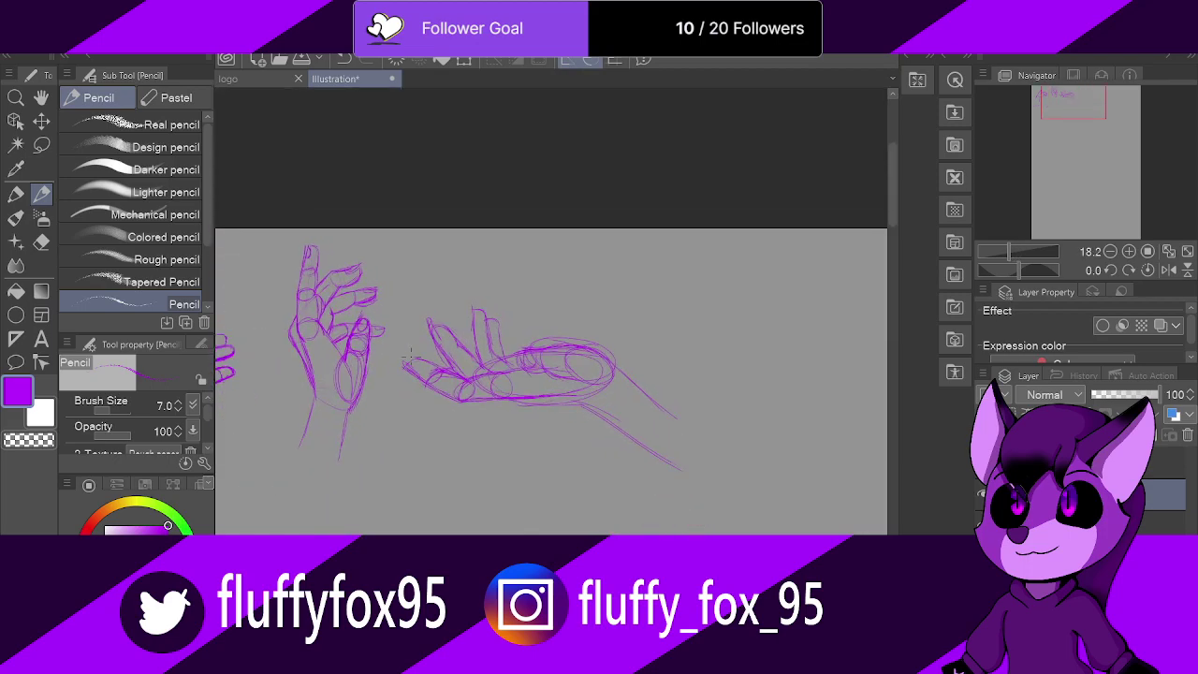
scroll(409, 358, up, 2)
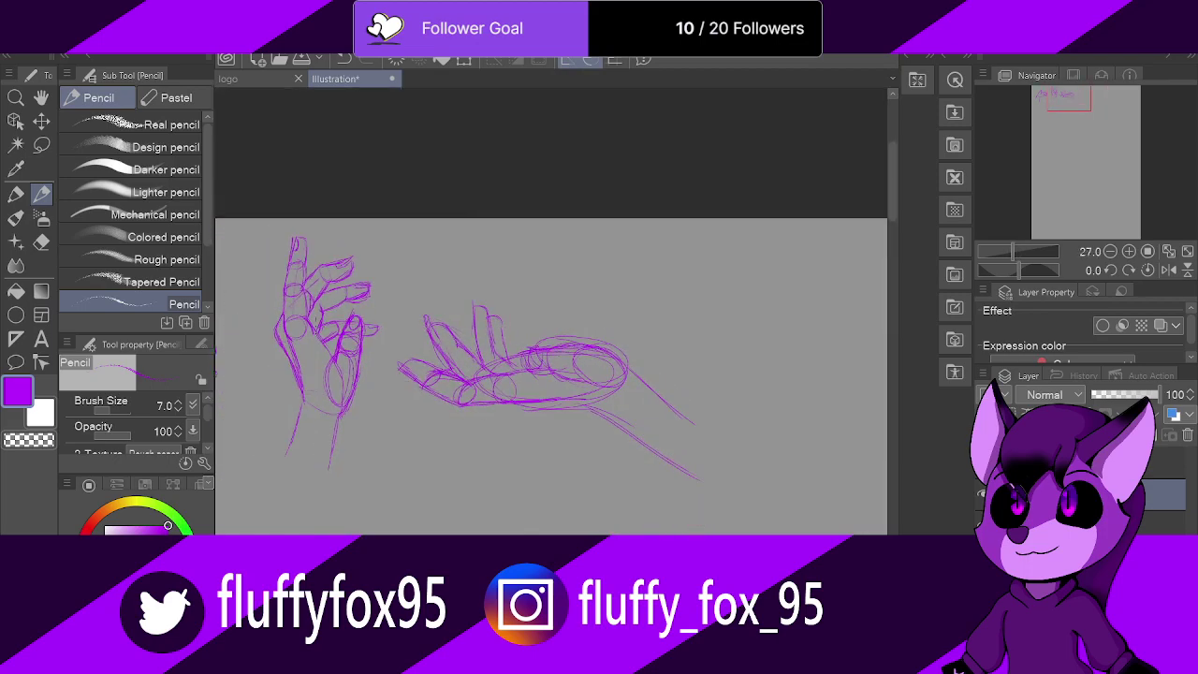
scroll(316, 328, up, 1)
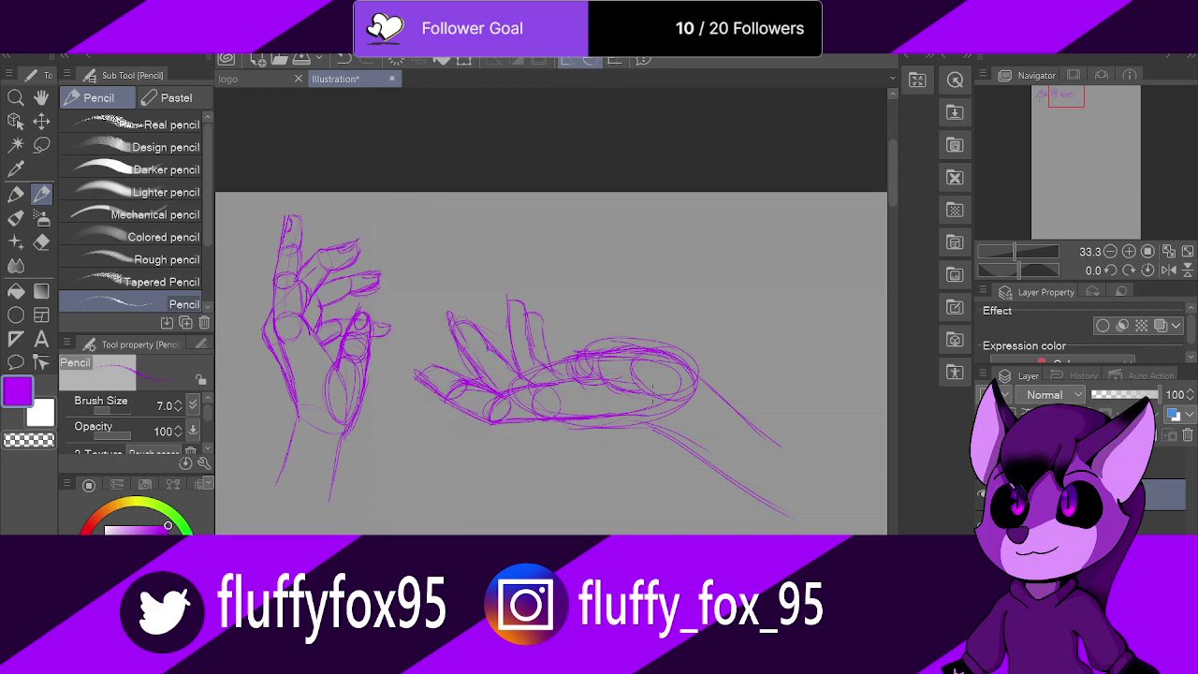
scroll(590, 342, up, 2)
scroll(583, 415, down, 2)
scroll(451, 376, up, 2)
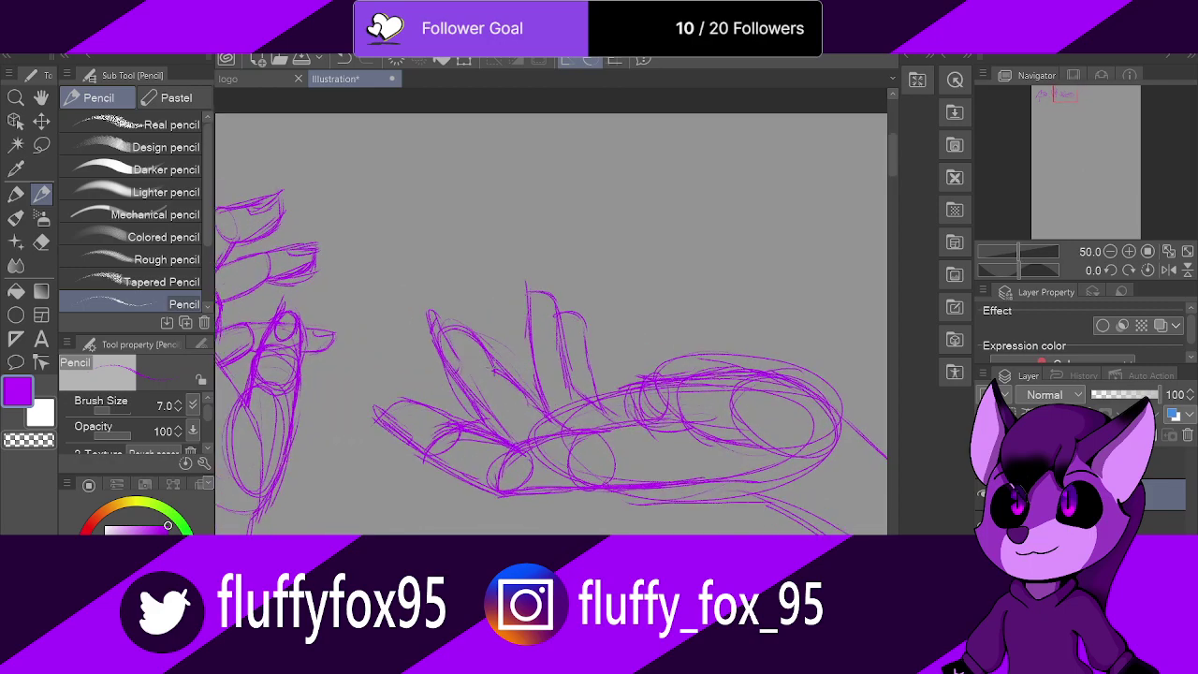
scroll(551, 323, up, 1)
drag(525, 274, 529, 329)
mouse_move(539, 344)
mouse_down()
mouse_move(567, 350)
mouse_move(580, 415)
mouse_up()
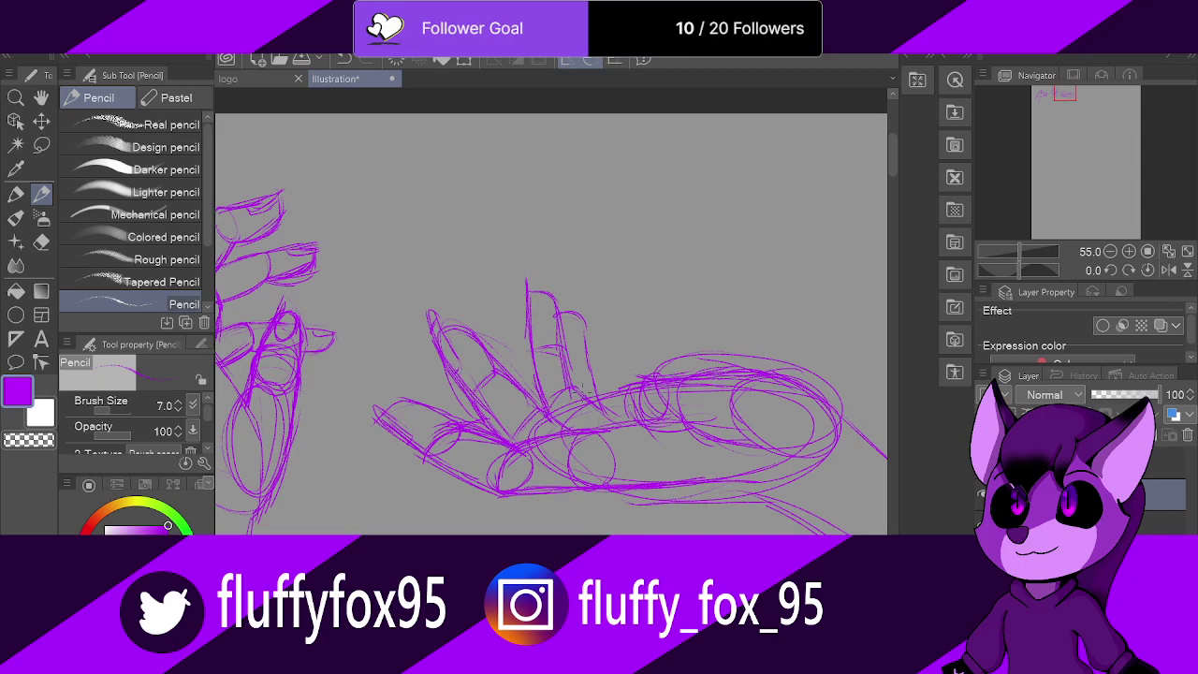
Step: Refine the third hand's thumb by redrawing its rounded tip, lower edge and upper contour
mouse_move(635, 386)
mouse_down()
mouse_move(601, 410)
mouse_move(640, 434)
mouse_move(666, 423)
mouse_move(648, 391)
mouse_up()
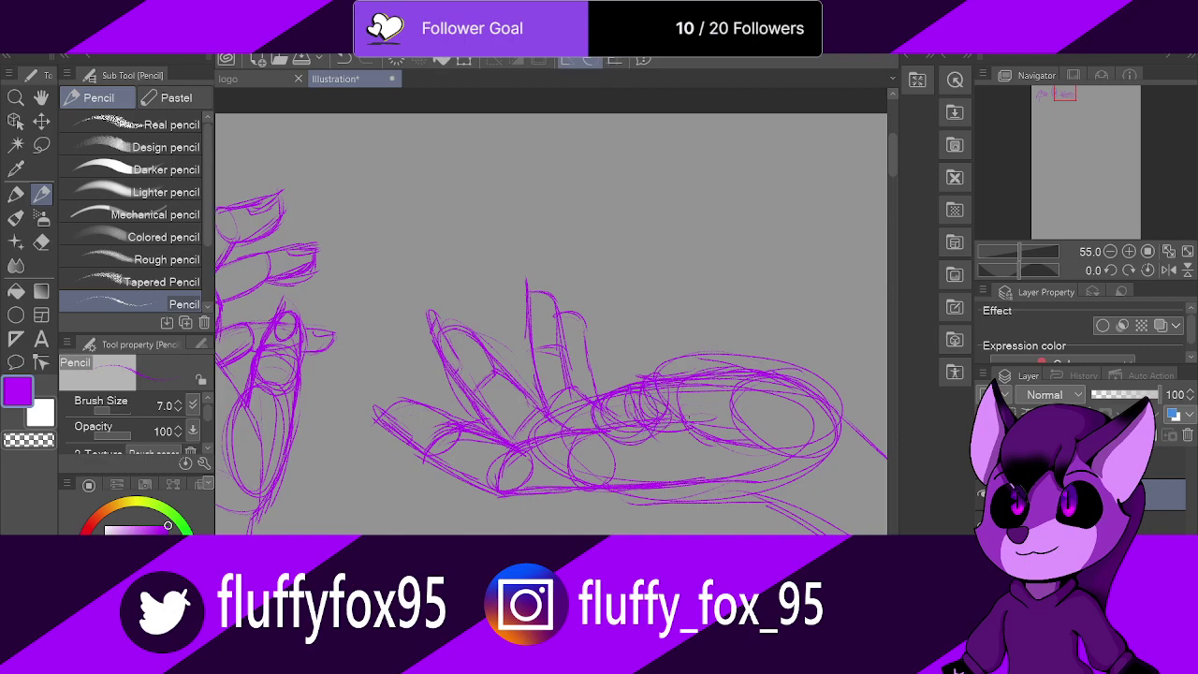
drag(691, 425, 664, 431)
drag(779, 383, 735, 375)
Step: Draw the curved bulge along the underside of the third hand's palm and erase its overlapping stray lines
drag(670, 482, 727, 481)
mouse_move(599, 493)
mouse_down()
mouse_move(622, 506)
mouse_move(781, 513)
mouse_move(592, 498)
mouse_move(614, 509)
mouse_up()
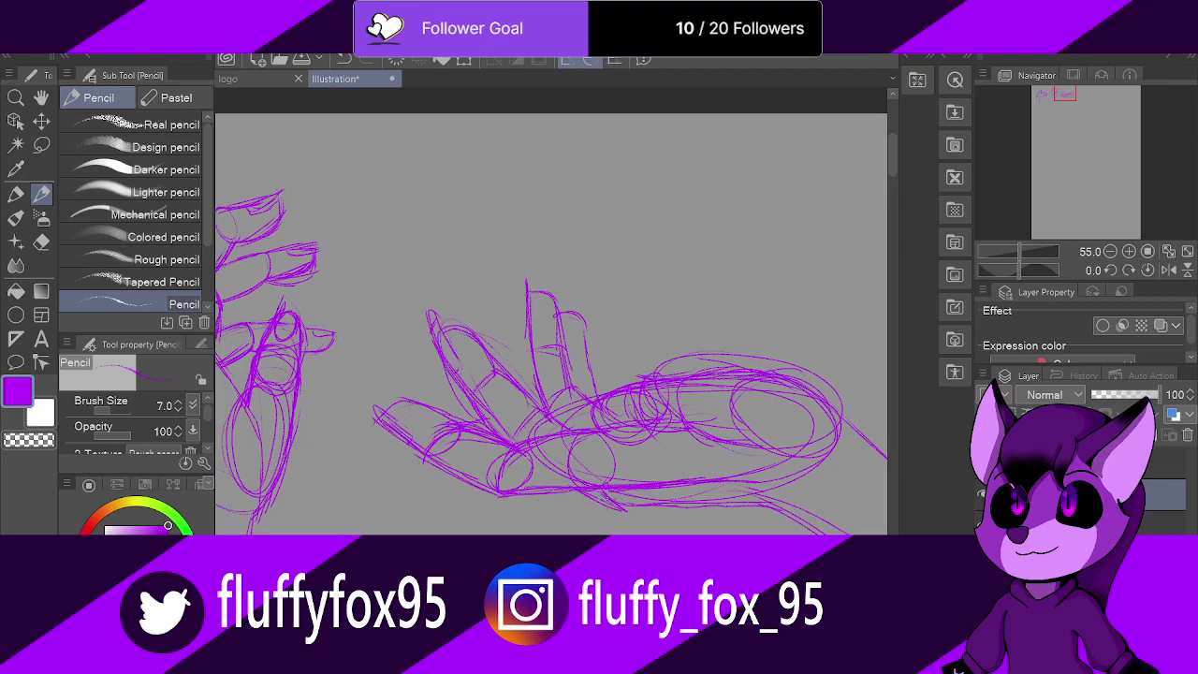
drag(596, 496, 624, 509)
click(41, 242)
drag(586, 494, 649, 497)
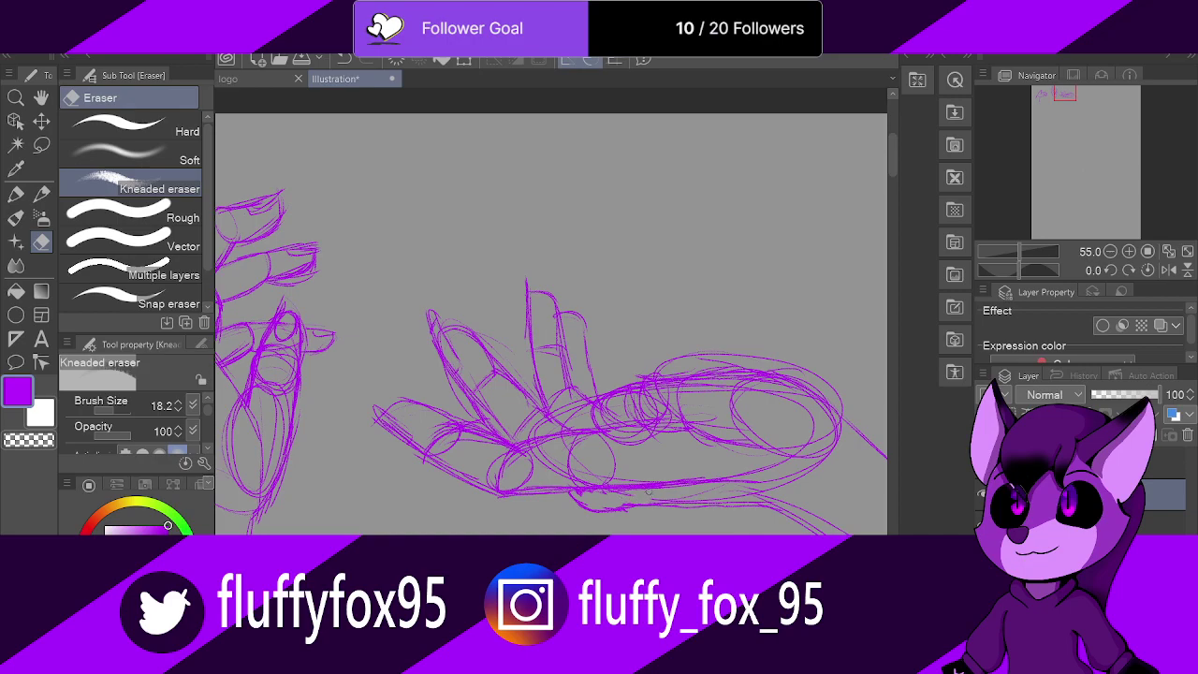
Step: Add joint lines to the third hand's slim rear finger and short upright finger, and darken the short finger's outline
key(p)
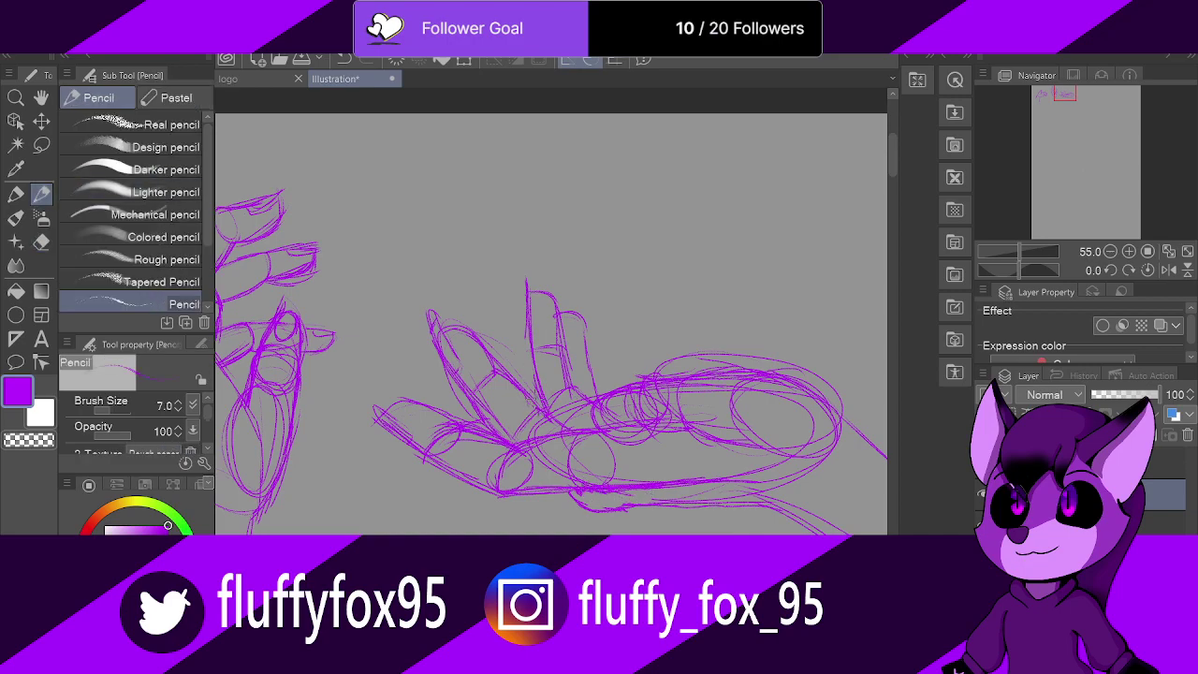
drag(532, 398, 544, 411)
drag(440, 333, 463, 327)
drag(566, 353, 584, 357)
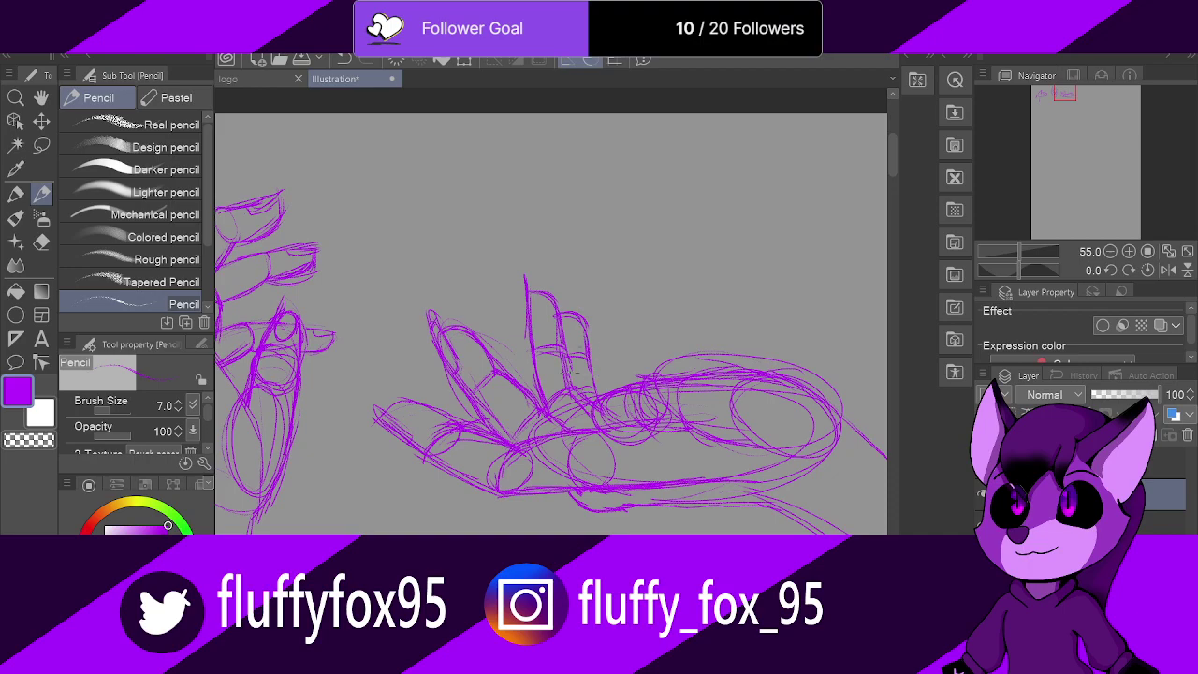
key(e)
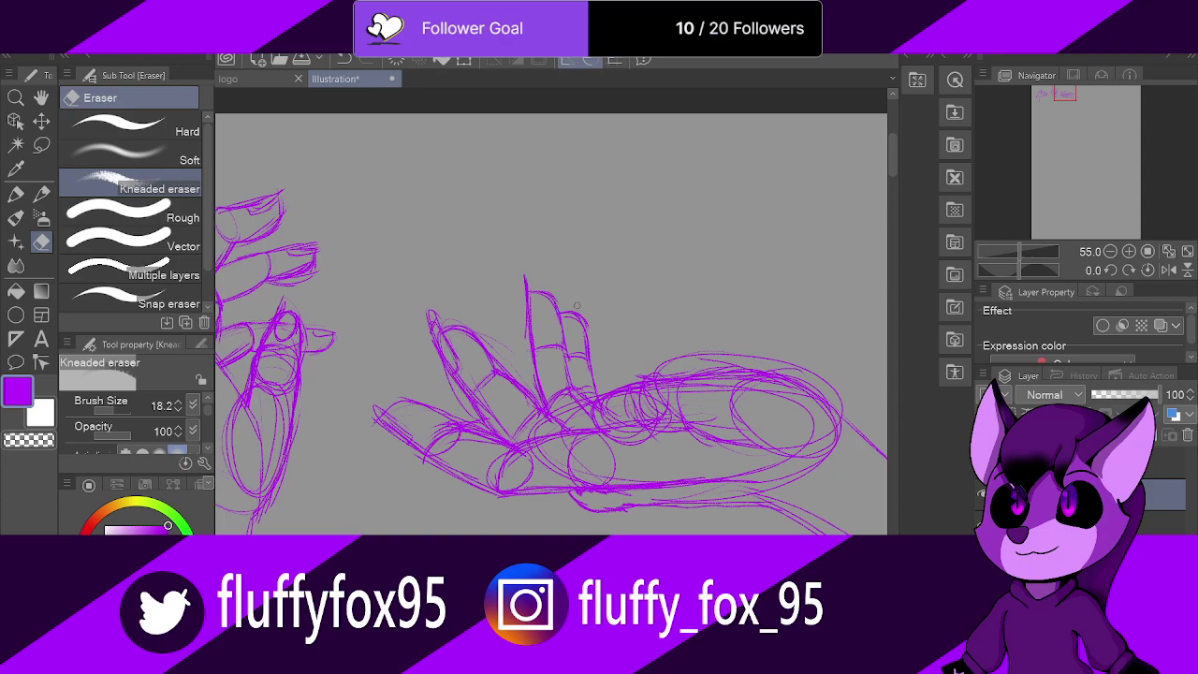
key(p)
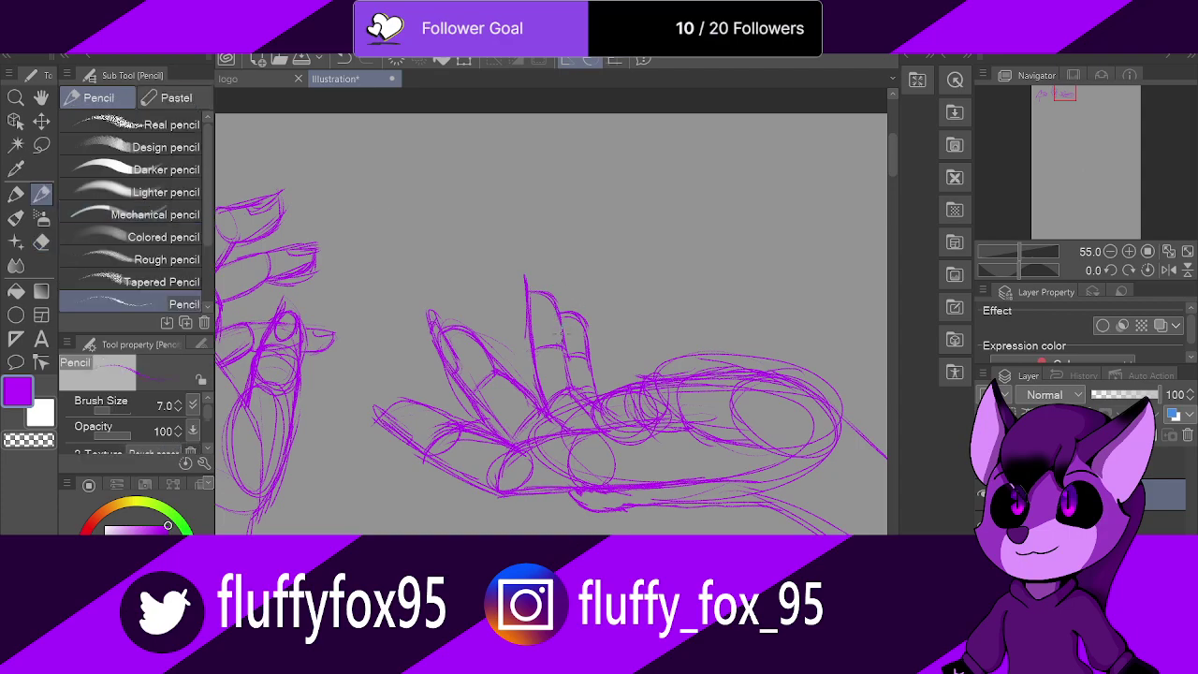
mouse_move(563, 333)
mouse_down()
mouse_move(566, 318)
mouse_move(590, 311)
mouse_move(601, 398)
mouse_up()
Step: Erase the construction lines at the base of the two upright fingers, draw a curved knuckle there and darken the taller finger's side
key(e)
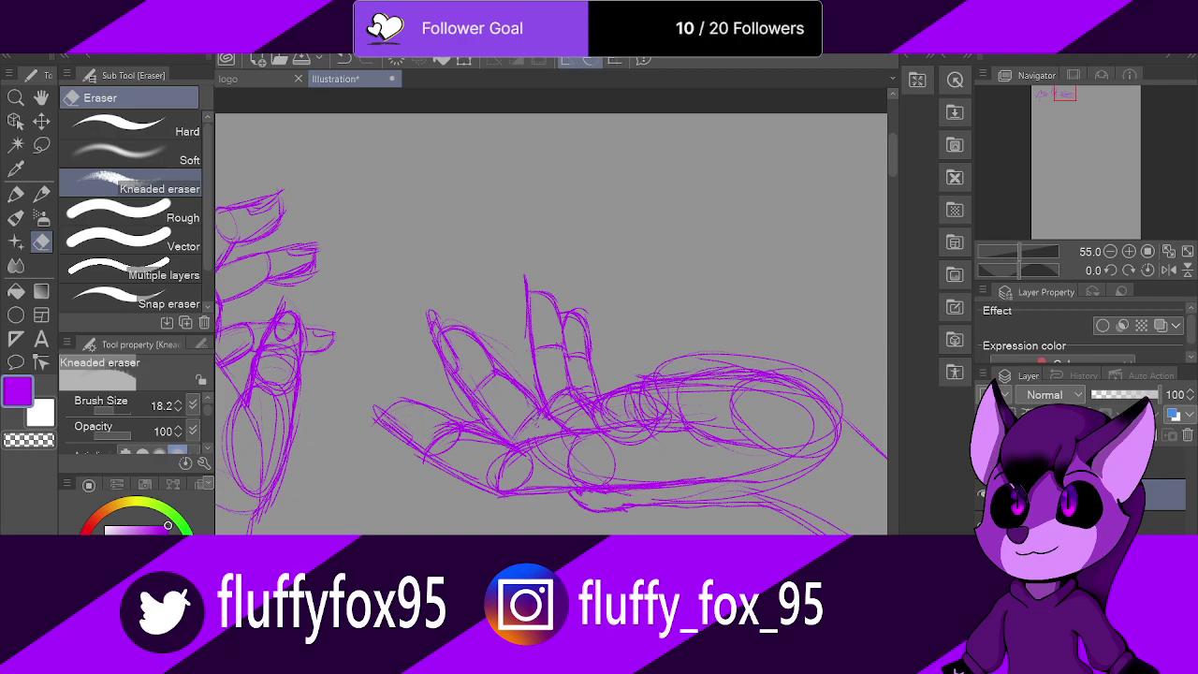
mouse_move(555, 416)
mouse_down()
mouse_move(589, 400)
mouse_move(568, 388)
mouse_up()
key(p)
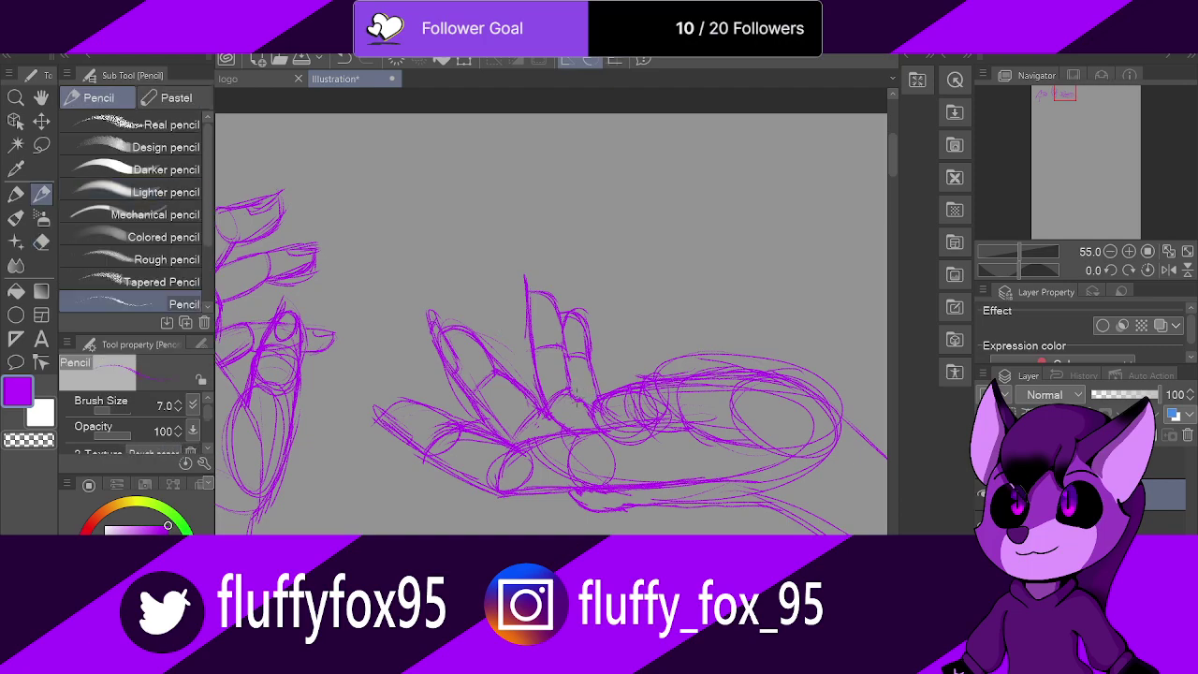
drag(556, 398, 601, 413)
drag(526, 311, 540, 390)
Step: Touch up the third hand's thumb tip and erase the overlapping construction circles inside the thumb
scroll(671, 370, down, 6)
scroll(701, 370, up, 7)
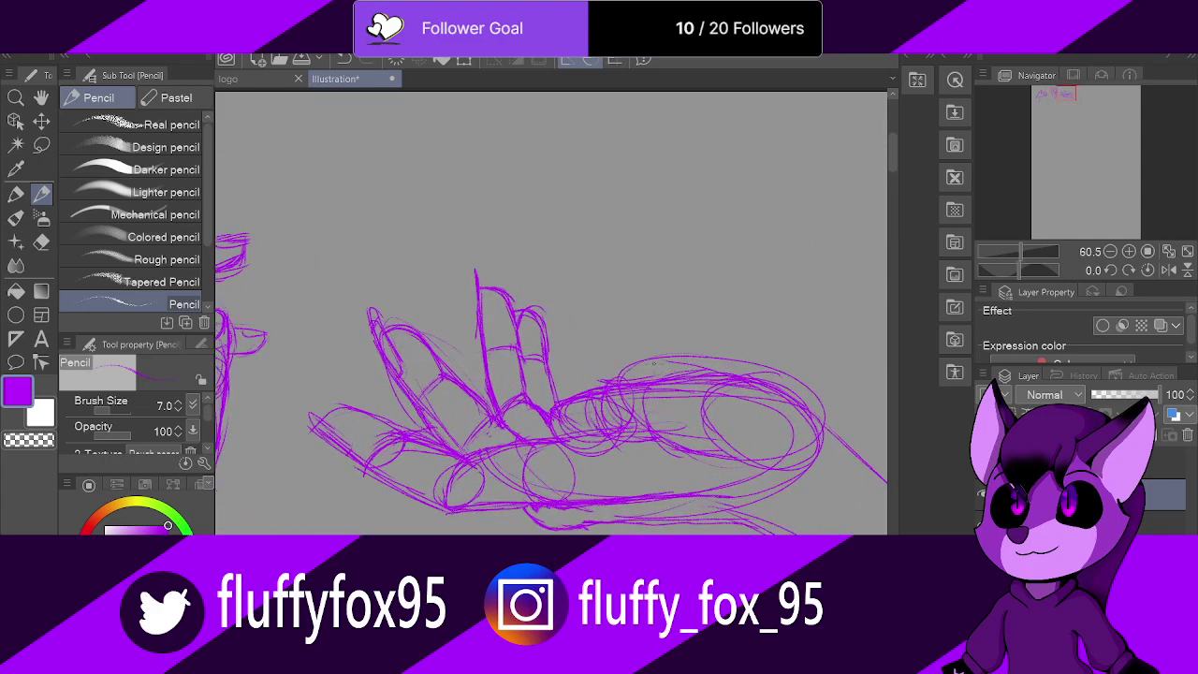
scroll(601, 338, up, 1)
drag(532, 421, 548, 412)
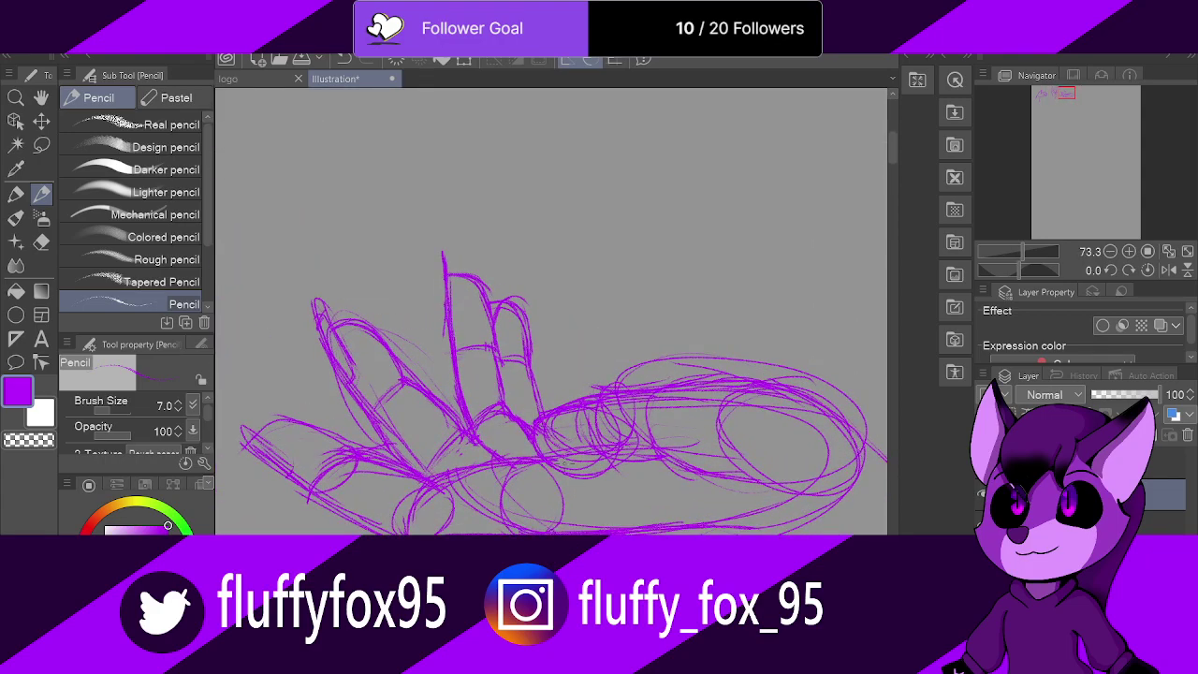
key(e)
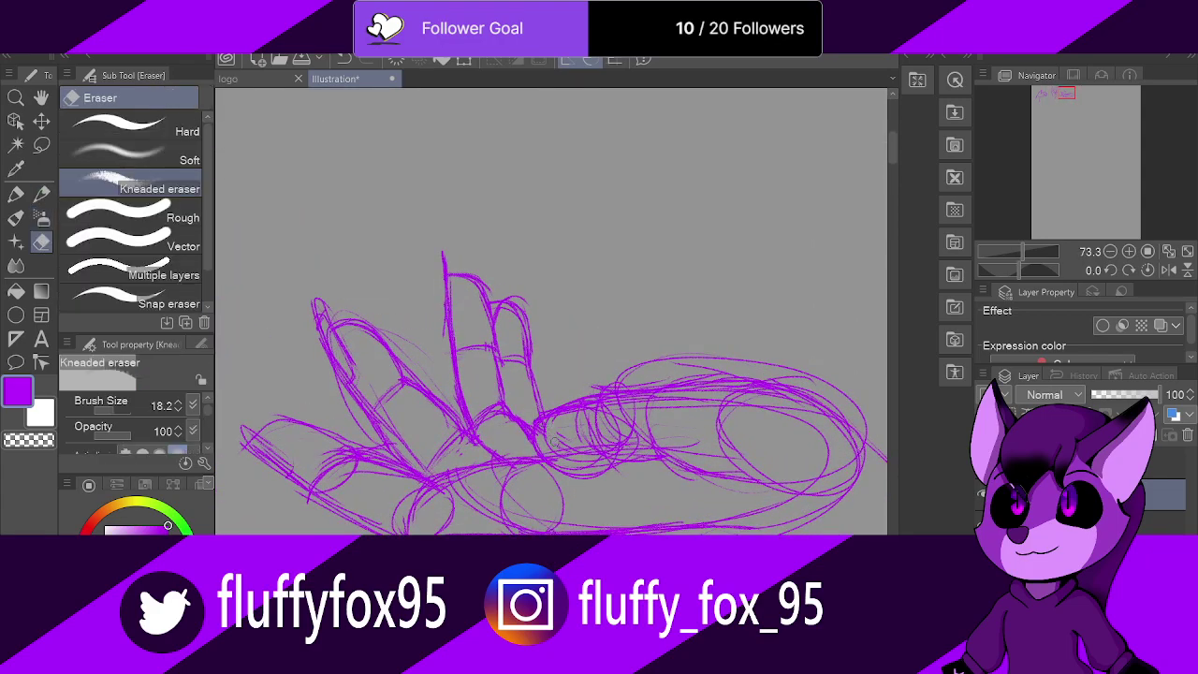
mouse_move(554, 442)
mouse_down()
mouse_move(604, 446)
mouse_move(588, 455)
mouse_move(601, 416)
mouse_move(581, 444)
mouse_move(605, 441)
mouse_move(610, 428)
mouse_move(637, 444)
mouse_move(640, 426)
mouse_move(640, 436)
mouse_move(606, 414)
mouse_move(545, 431)
mouse_move(597, 461)
mouse_up()
key(p)
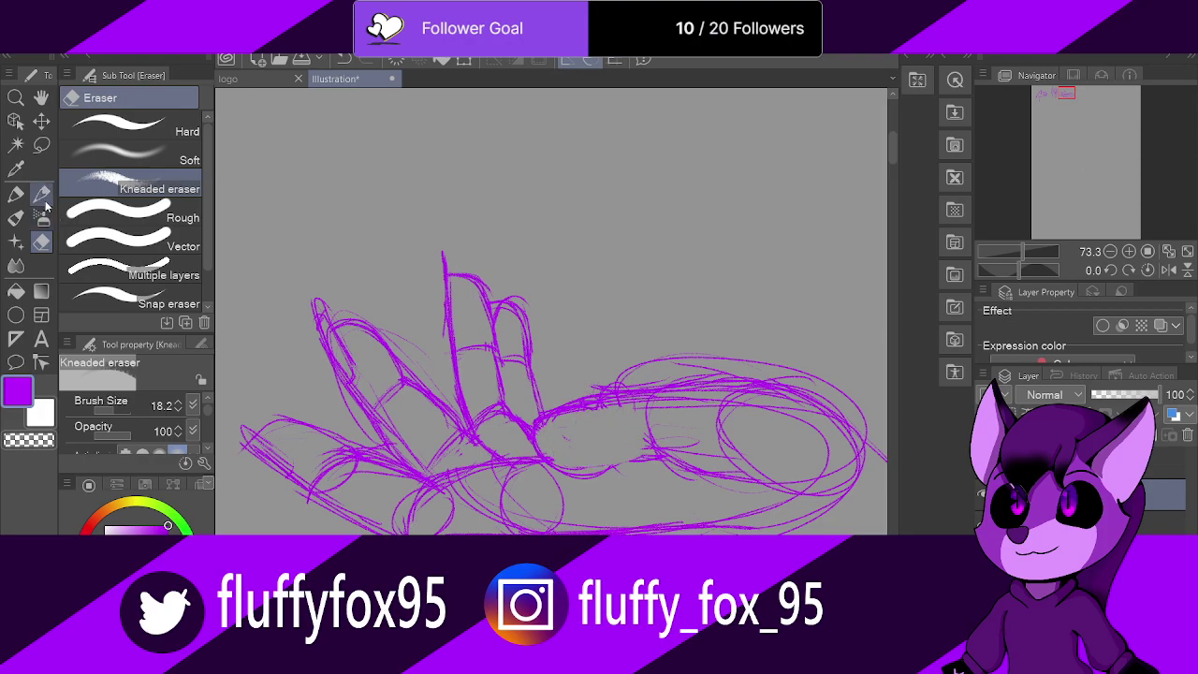
Step: Draw an oval thumbnail at the third hand's thumb tip and darken the outline around it
mouse_move(620, 397)
mouse_down()
mouse_move(548, 421)
mouse_move(596, 475)
mouse_up()
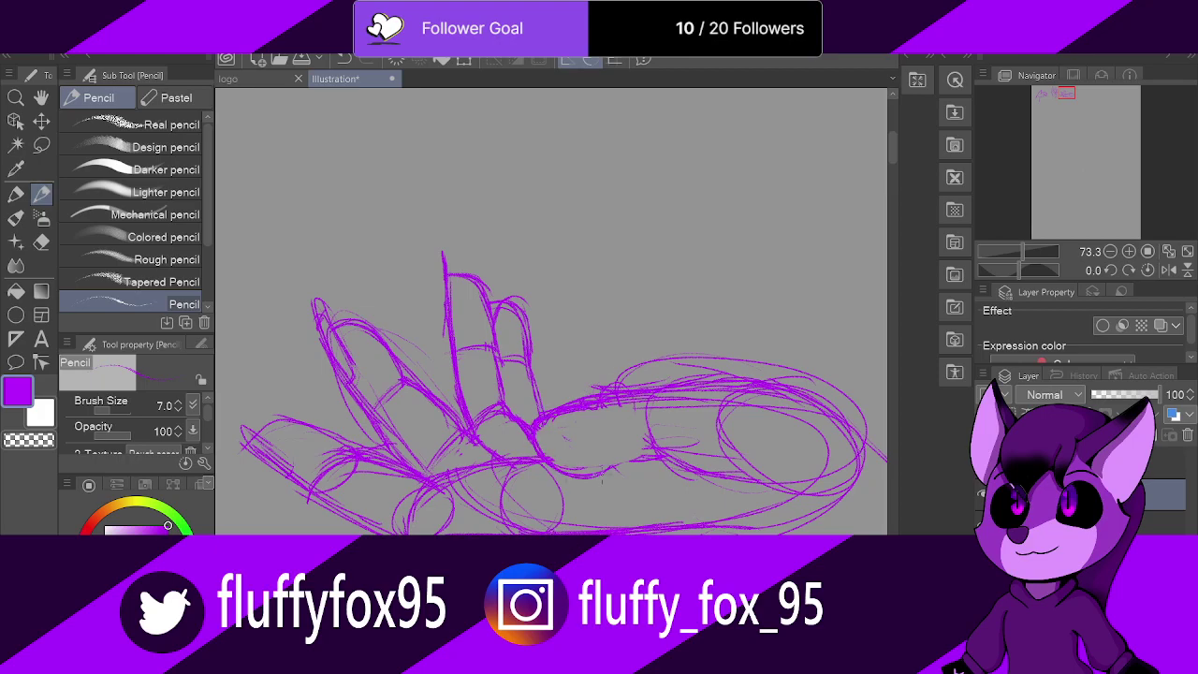
mouse_move(563, 421)
mouse_down()
mouse_move(598, 420)
mouse_move(586, 453)
mouse_move(602, 444)
mouse_move(562, 415)
mouse_move(562, 458)
mouse_up()
drag(532, 447, 543, 459)
Step: Erase the large construction ovals and overlapping guide lines around the third hand's thumb base and wrist
click(41, 242)
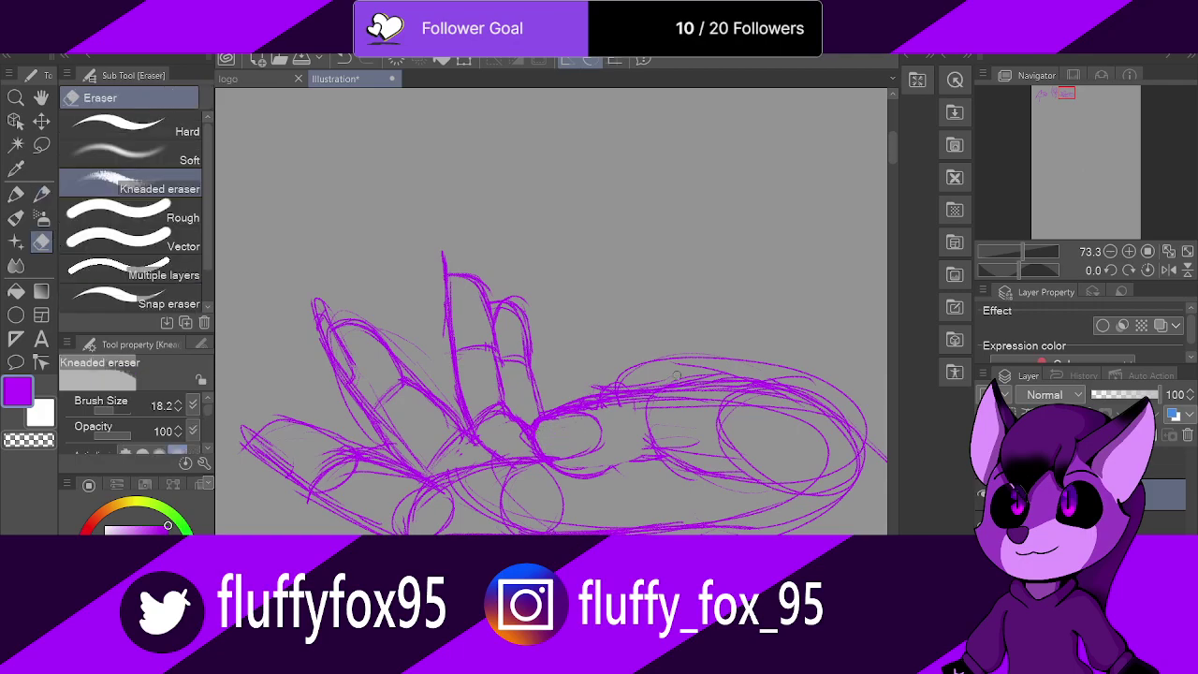
key(p)
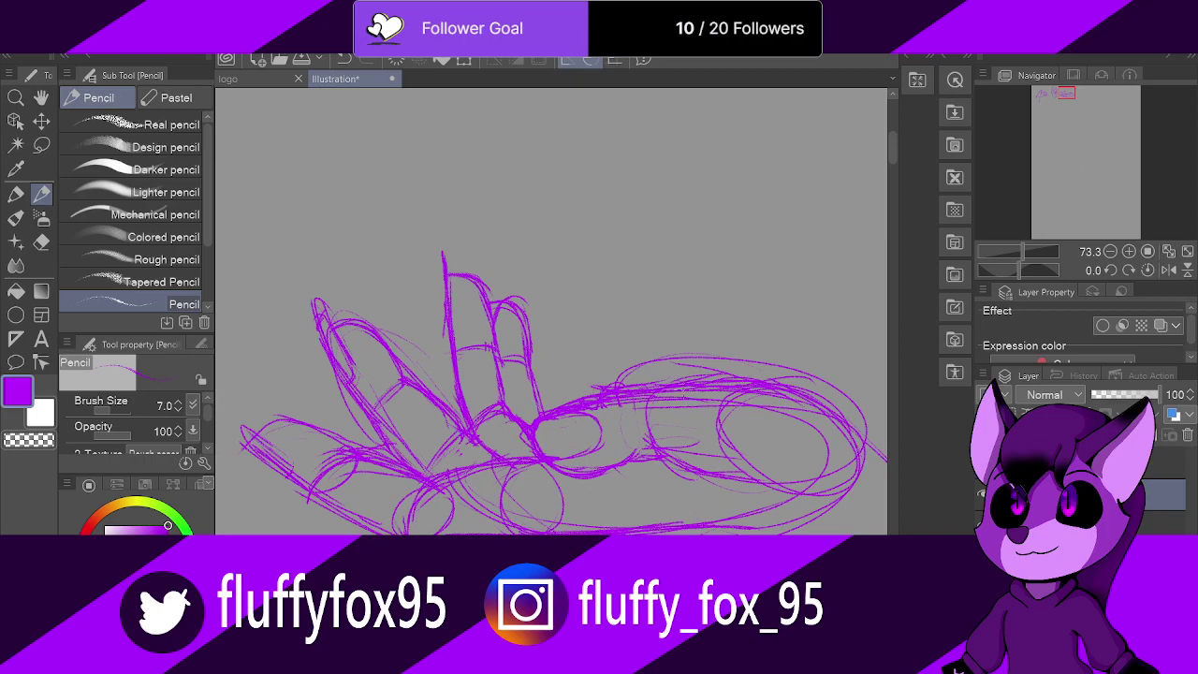
key(e)
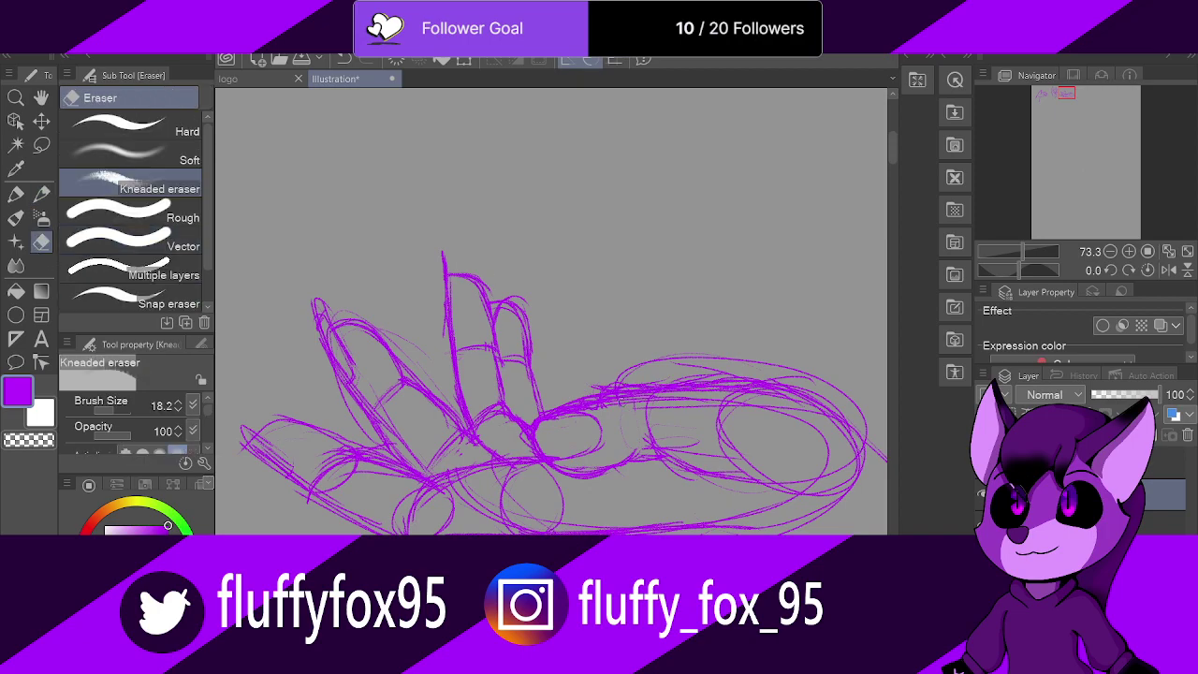
mouse_move(623, 400)
mouse_down()
mouse_move(604, 401)
mouse_move(673, 401)
mouse_move(747, 473)
mouse_move(796, 420)
mouse_move(805, 482)
mouse_move(824, 468)
mouse_move(789, 412)
mouse_move(746, 399)
mouse_move(849, 477)
mouse_up()
mouse_move(727, 372)
mouse_down()
mouse_move(585, 386)
mouse_move(807, 370)
mouse_move(869, 424)
mouse_move(782, 382)
mouse_move(729, 400)
mouse_up()
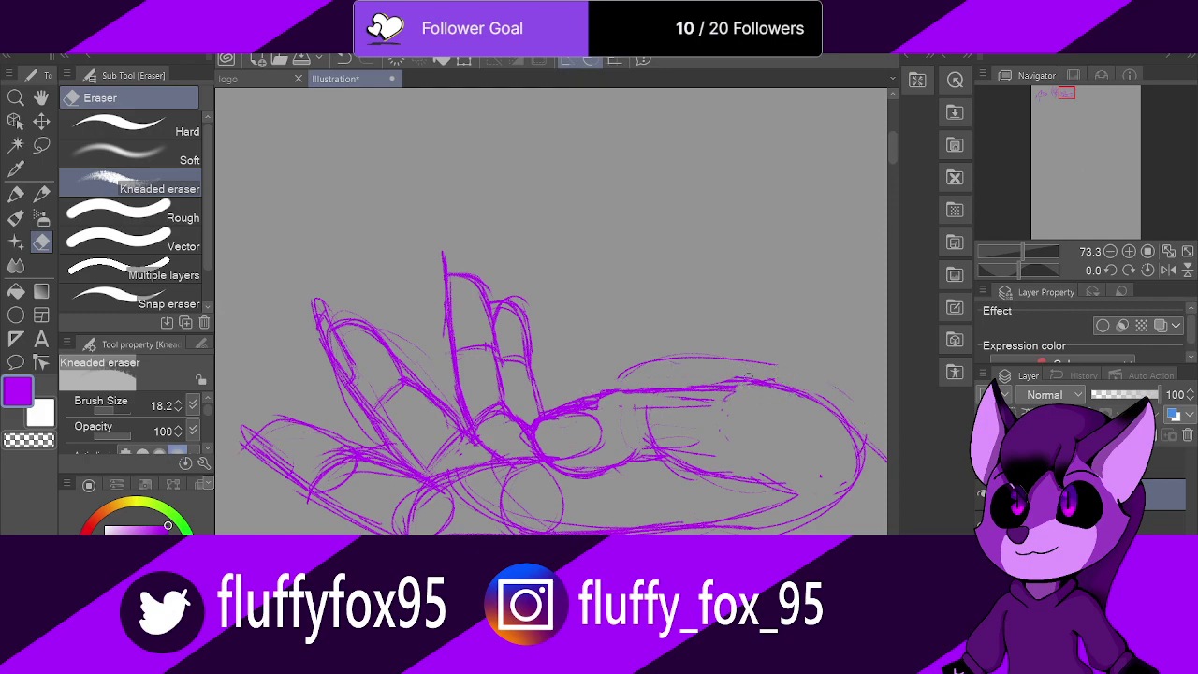
Step: Darken the lower edge of the third hand's thumb base and erase the stray lines inside the palm
click(41, 194)
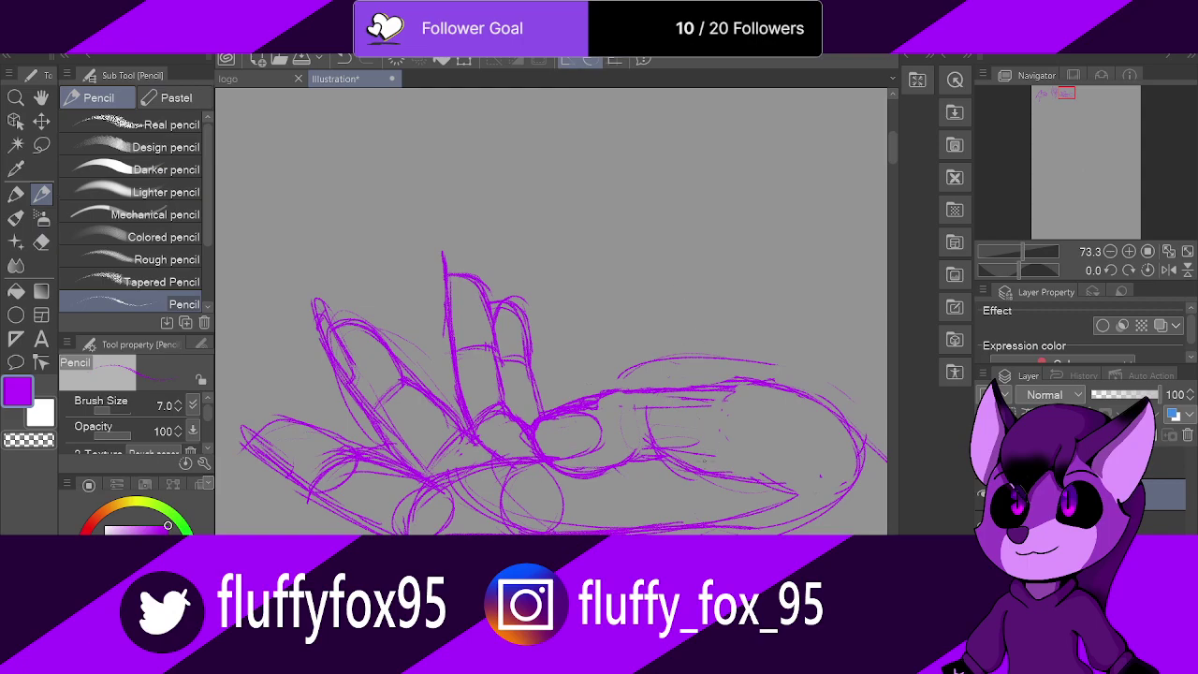
mouse_move(655, 451)
mouse_down()
mouse_move(733, 469)
mouse_move(748, 479)
mouse_move(740, 483)
mouse_move(749, 476)
mouse_move(736, 488)
mouse_up()
key(e)
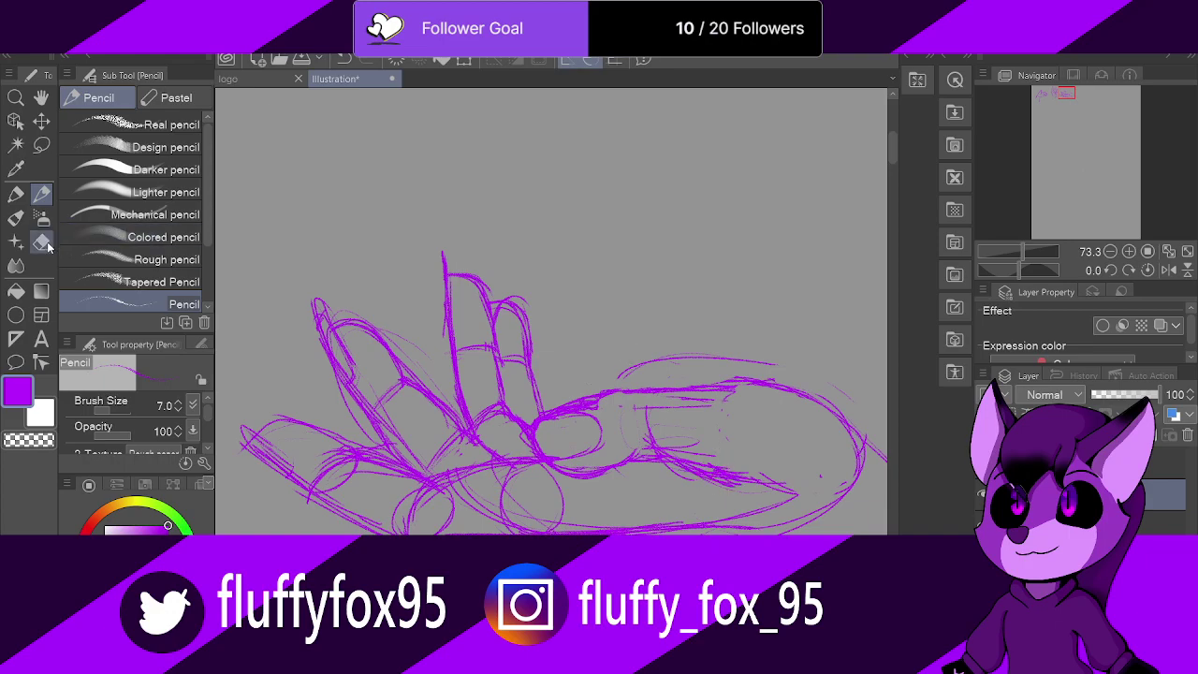
mouse_move(704, 459)
mouse_down()
mouse_move(644, 453)
mouse_move(646, 427)
mouse_move(670, 408)
mouse_move(714, 421)
mouse_move(692, 447)
mouse_move(732, 458)
mouse_move(722, 478)
mouse_move(782, 487)
mouse_move(755, 474)
mouse_move(671, 474)
mouse_move(698, 485)
mouse_move(680, 453)
mouse_move(684, 472)
mouse_up()
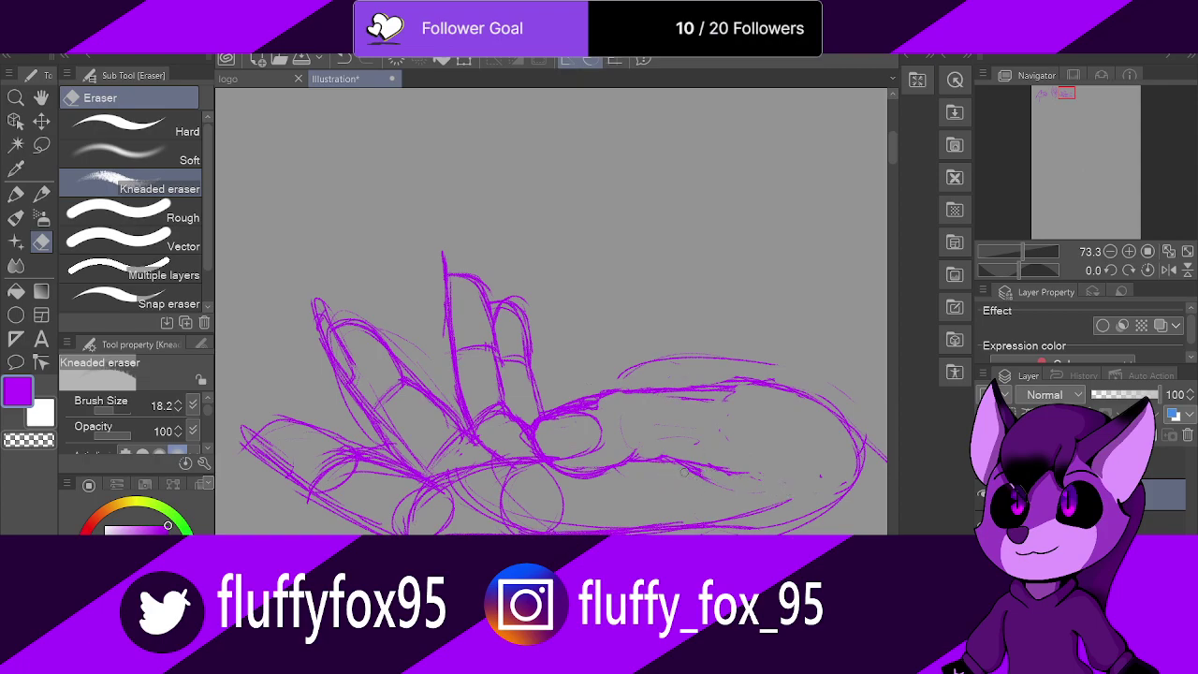
Step: Sketch a fourth hand's round palm with two tapered wrist lines in the empty area beside the third hand
scroll(658, 447, down, 5)
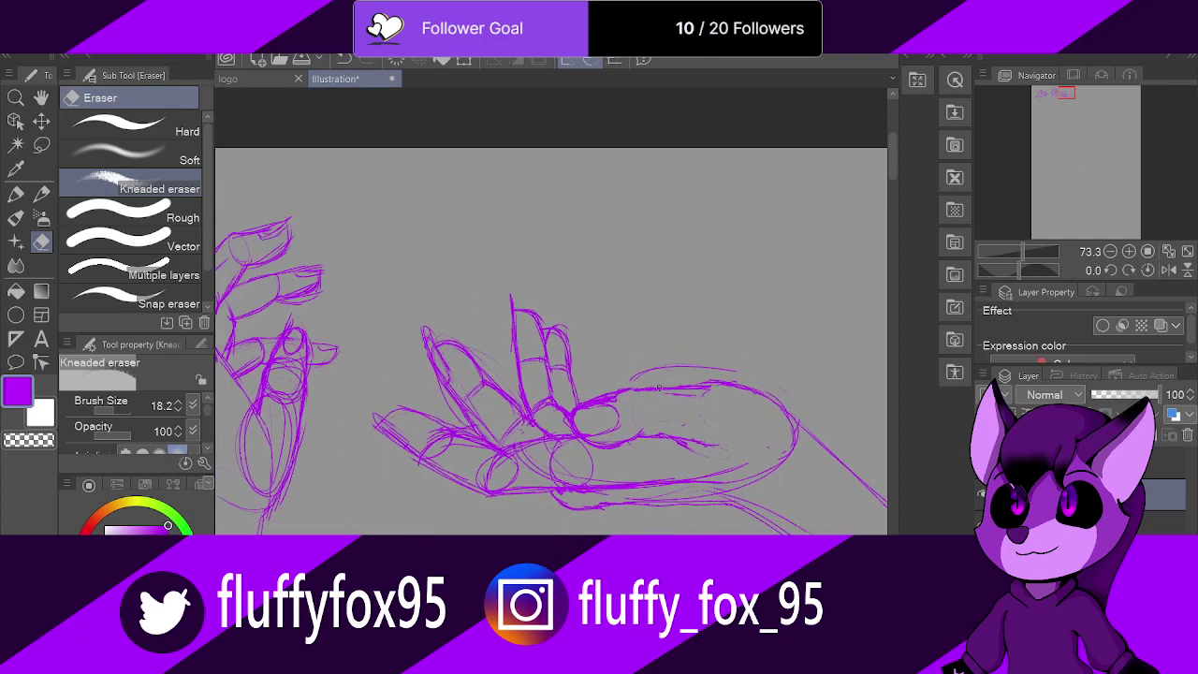
scroll(561, 468, down, 7)
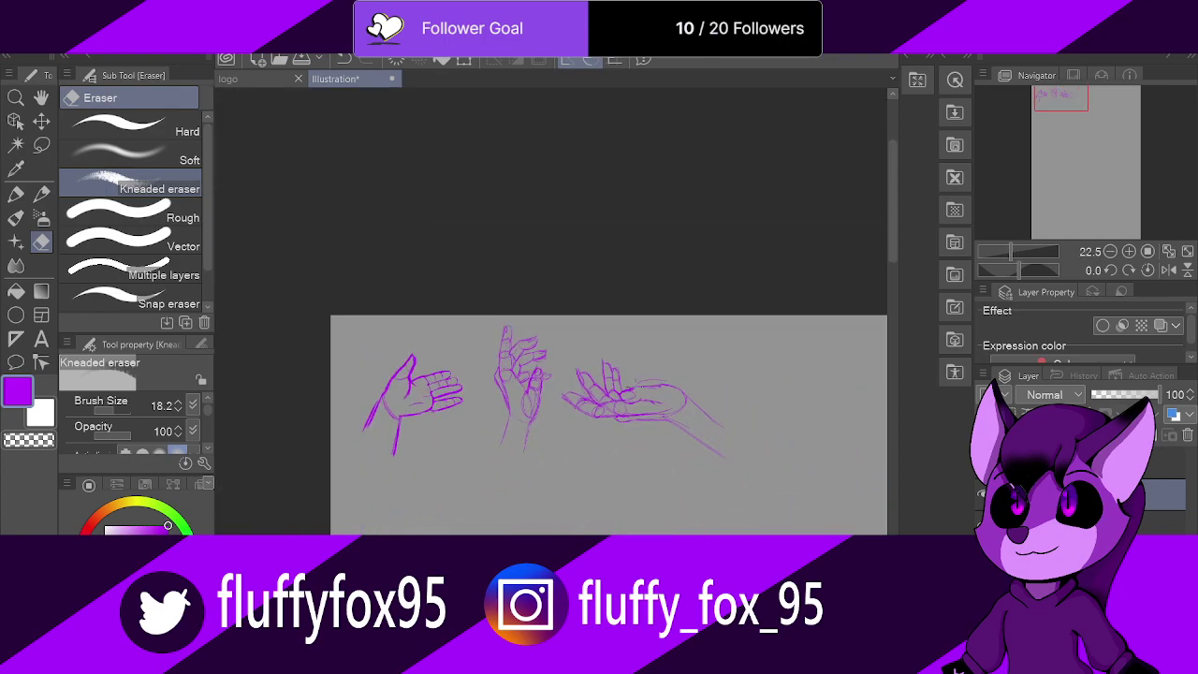
scroll(561, 468, up, 5)
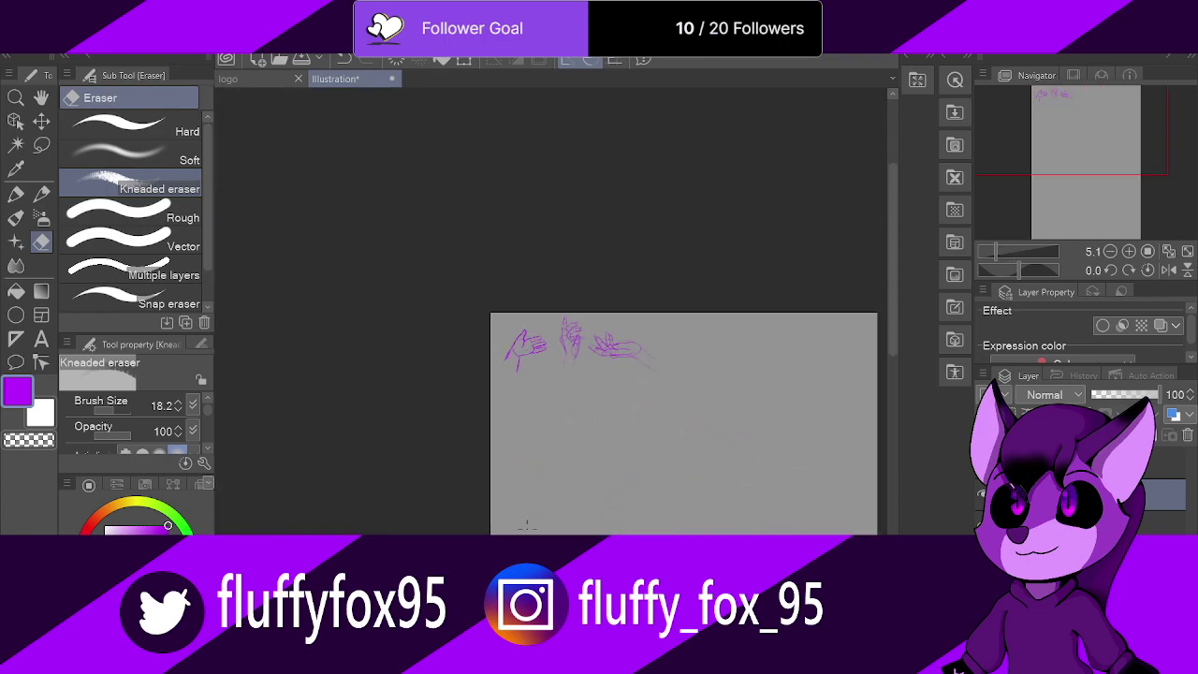
scroll(449, 267, down, 3)
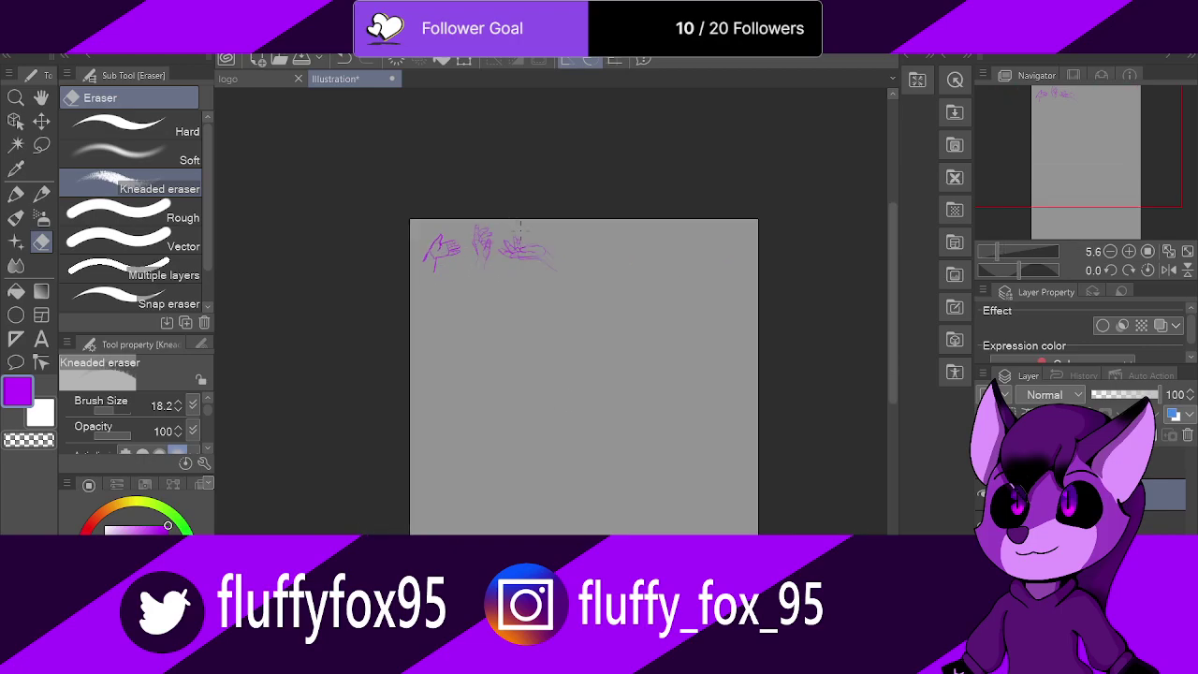
scroll(449, 266, up, 2)
scroll(468, 272, down, 4)
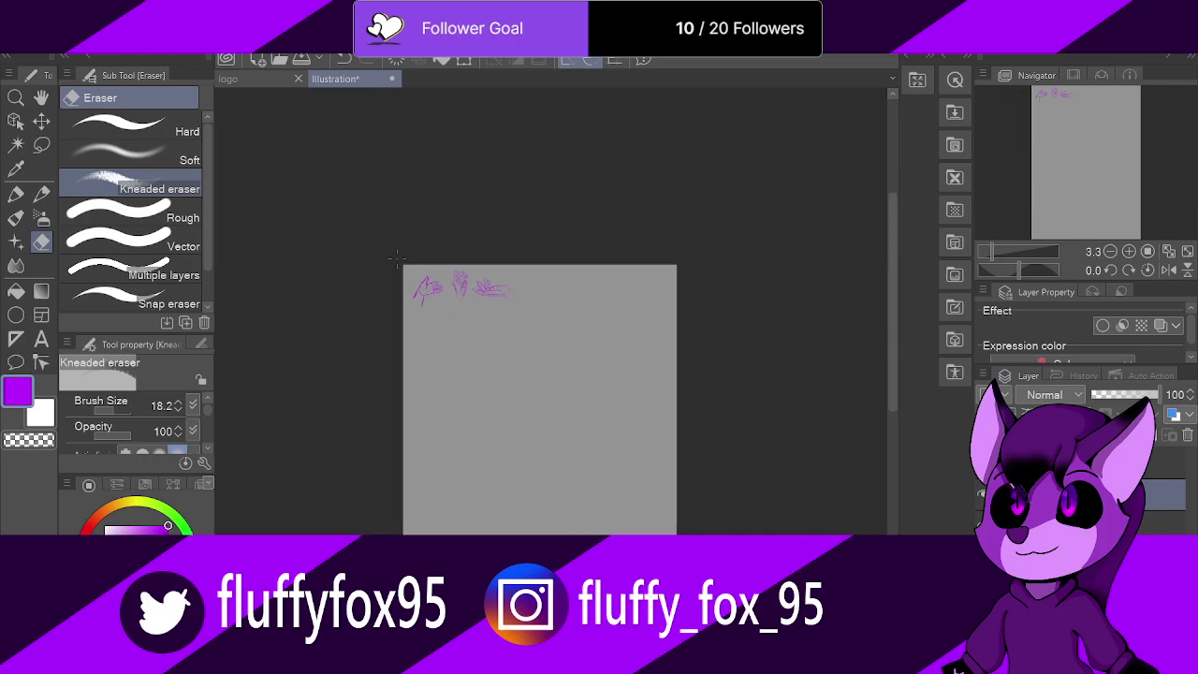
scroll(562, 300, up, 4)
scroll(596, 326, up, 5)
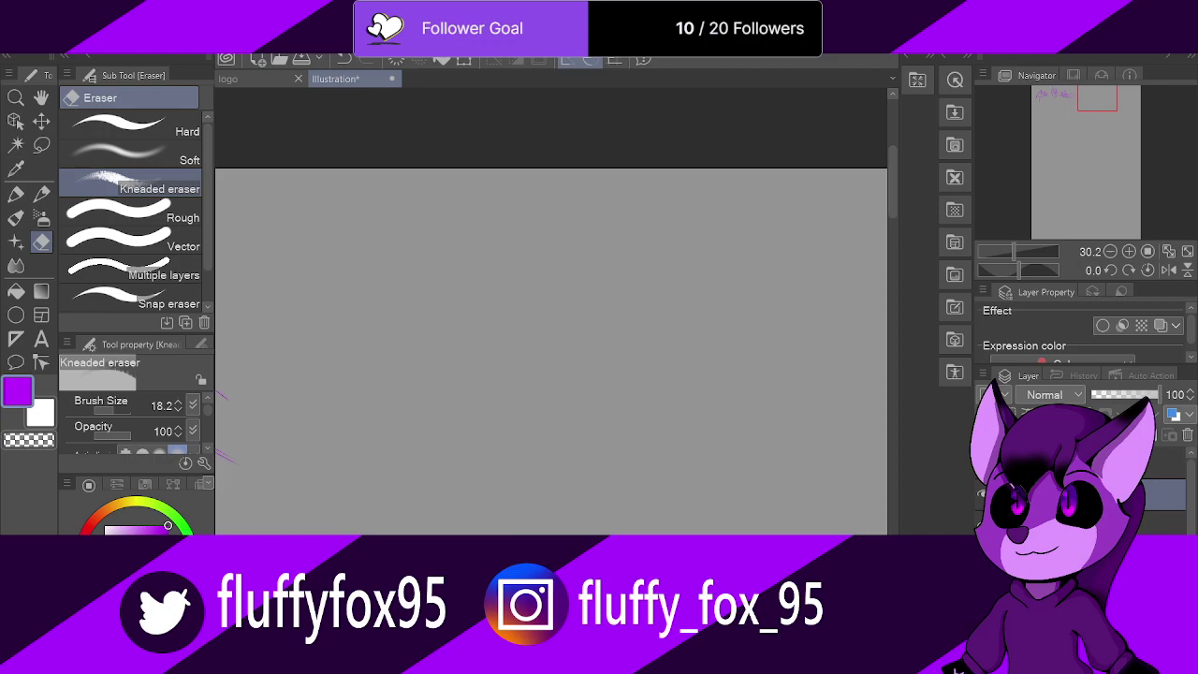
scroll(370, 410, down, 3)
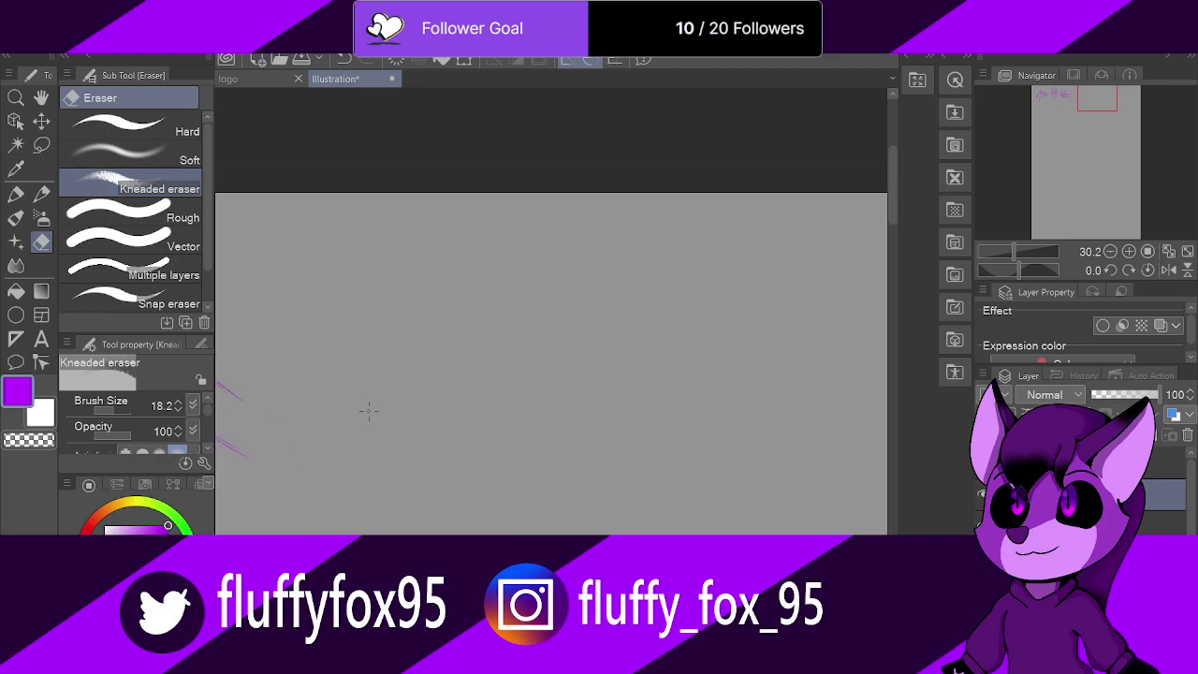
scroll(326, 391, up, 3)
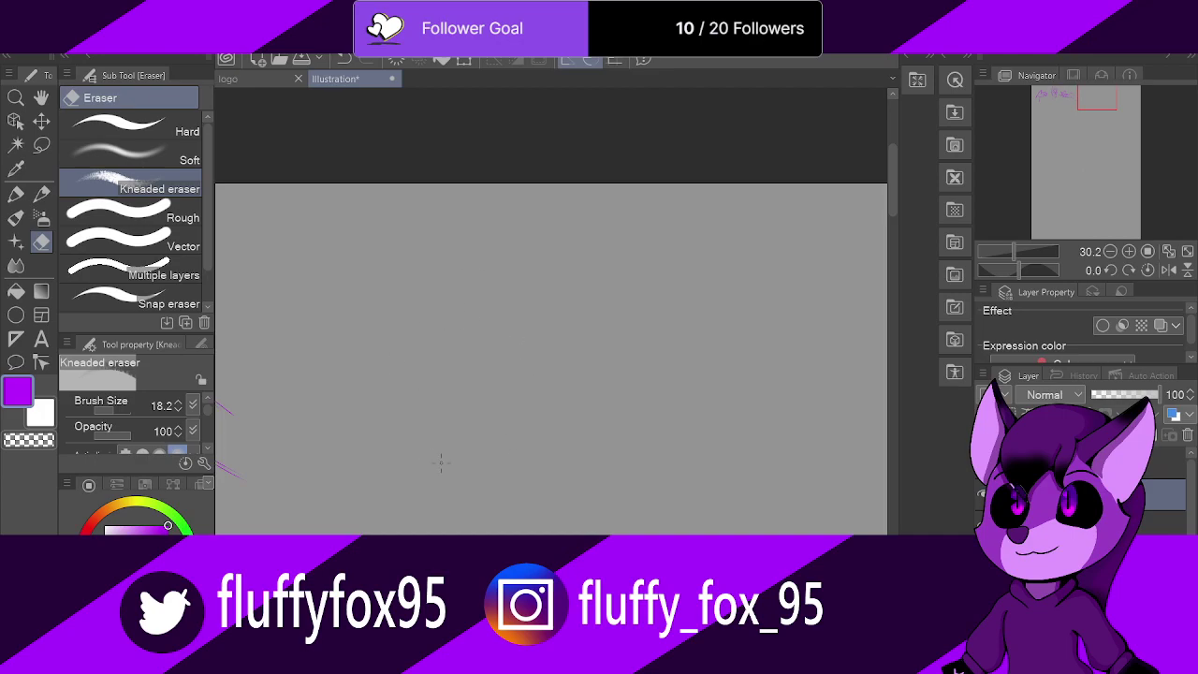
key(p)
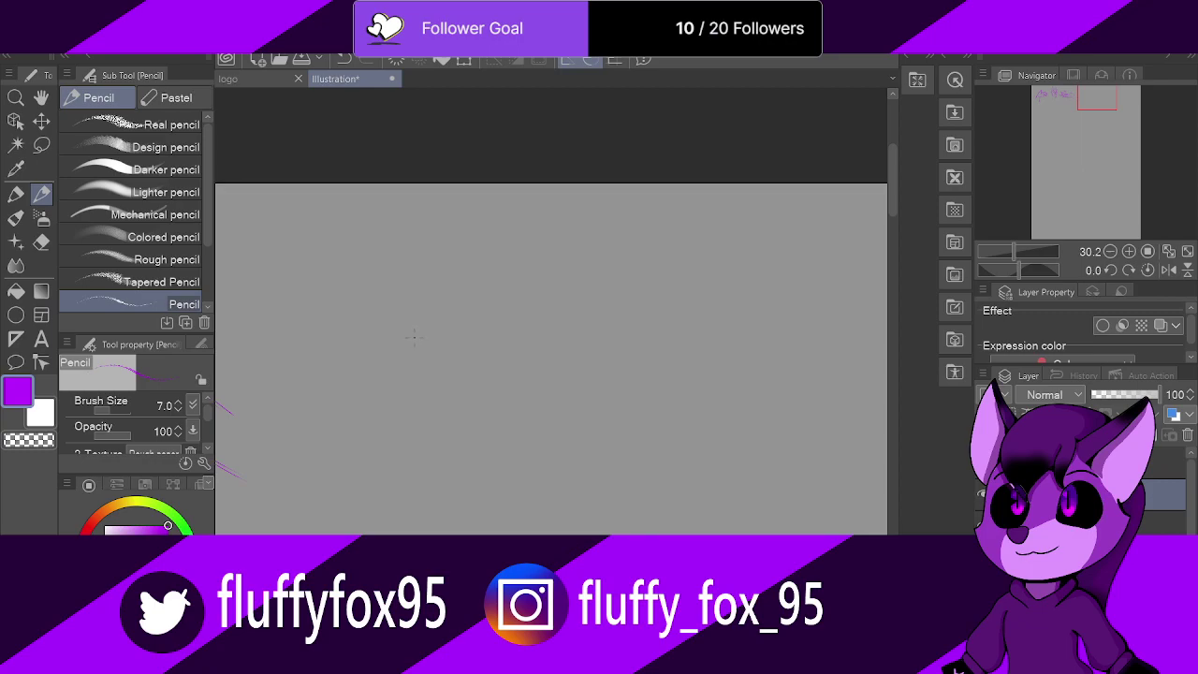
mouse_move(455, 321)
mouse_down()
mouse_move(496, 426)
mouse_move(421, 440)
mouse_move(434, 526)
mouse_up()
drag(432, 448, 419, 534)
drag(500, 431, 520, 534)
drag(504, 436, 512, 533)
drag(426, 440, 419, 521)
drag(425, 474, 420, 513)
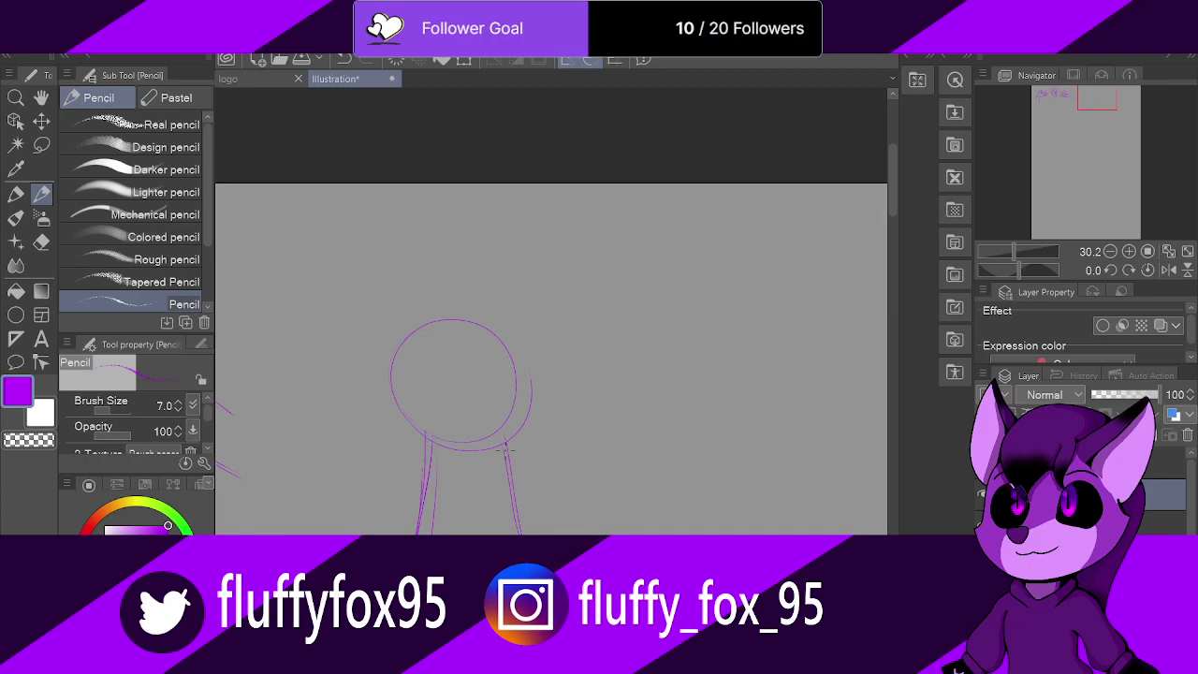
drag(496, 429, 515, 527)
drag(497, 436, 507, 477)
Step: Add an inner palm curve and a slanted oval for the thumb base inside the fourth hand's circle
drag(503, 409, 452, 448)
drag(463, 338, 398, 373)
mouse_move(463, 404)
mouse_down()
mouse_move(510, 370)
mouse_move(468, 398)
mouse_move(519, 431)
mouse_up()
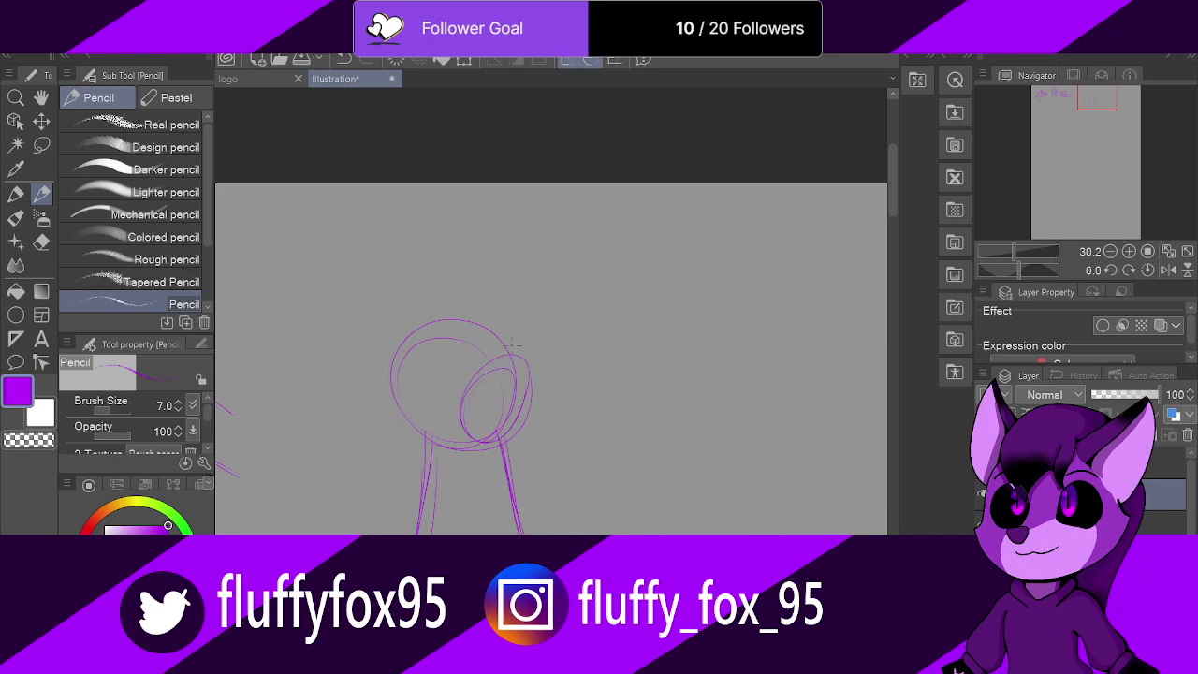
Step: Sketch the fourth hand's thumb bending from its base and folding across the top of the palm
drag(487, 328, 529, 370)
drag(481, 329, 497, 375)
scroll(462, 278, up, 3)
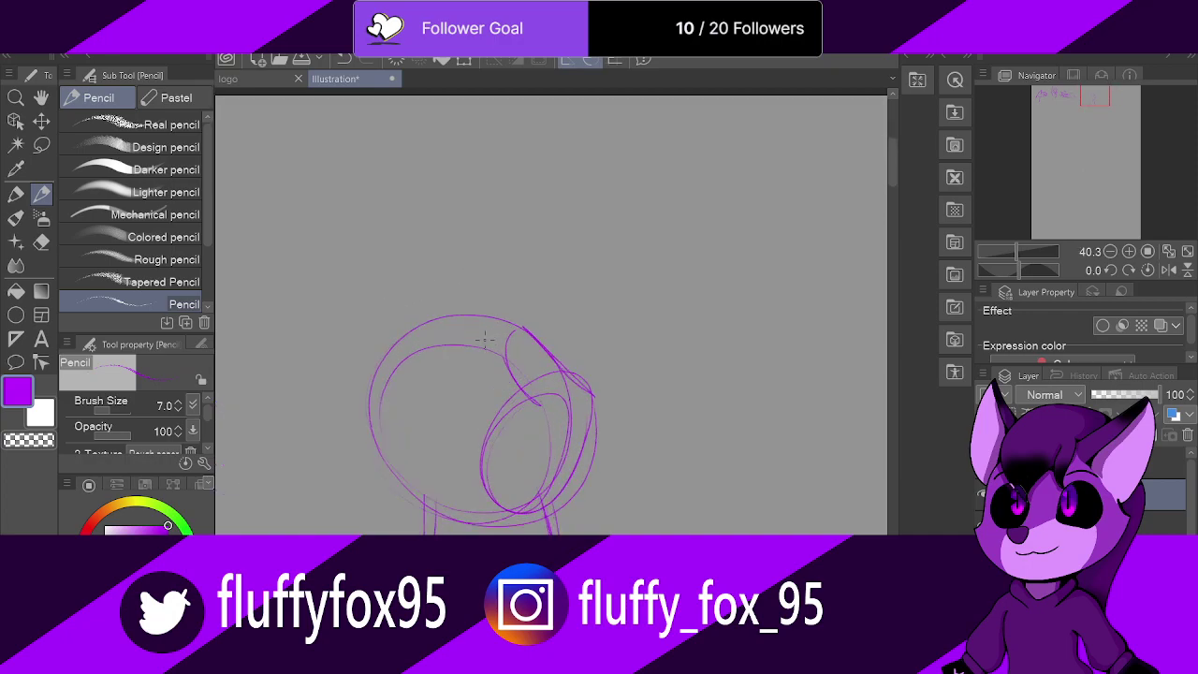
drag(525, 329, 573, 371)
mouse_move(514, 330)
mouse_down()
mouse_move(437, 352)
mouse_move(482, 361)
mouse_move(451, 384)
mouse_move(501, 375)
mouse_move(448, 392)
mouse_up()
mouse_move(506, 341)
mouse_down()
mouse_move(521, 328)
mouse_move(558, 357)
mouse_up()
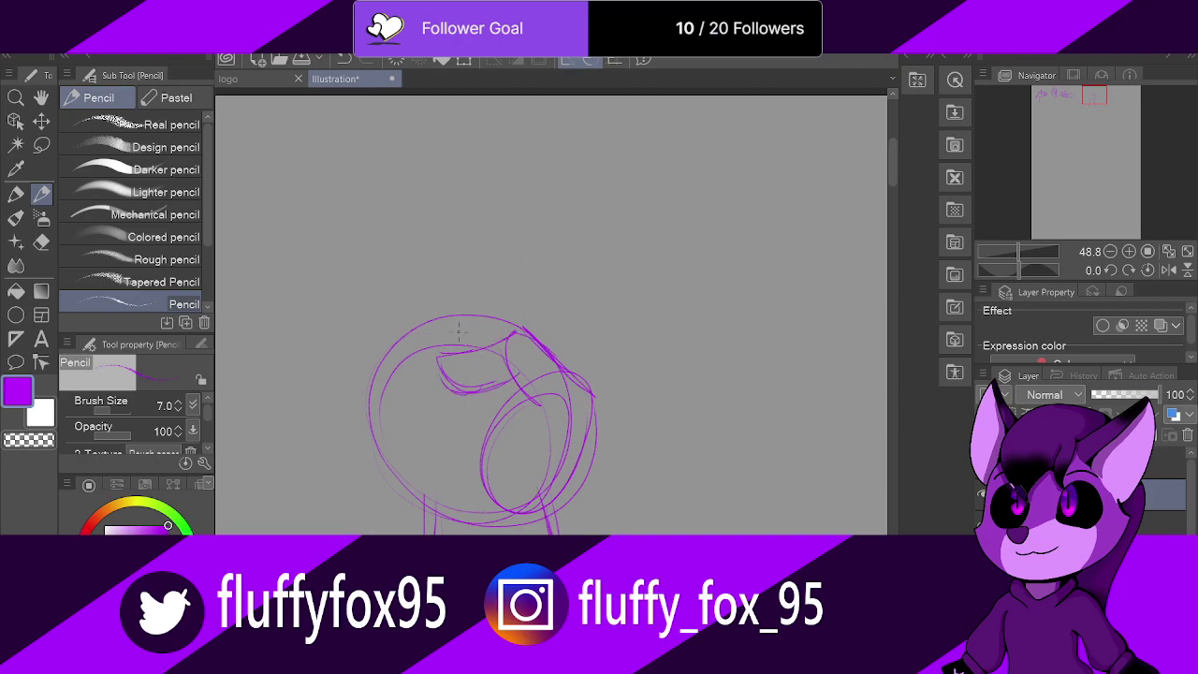
Step: Sketch the fourth hand's folded ring finger tucked beneath the thumb, with a rounded tip
drag(477, 361, 506, 436)
mouse_move(468, 348)
mouse_down()
mouse_move(433, 332)
mouse_move(426, 356)
mouse_move(435, 399)
mouse_move(428, 380)
mouse_move(449, 414)
mouse_move(502, 438)
mouse_up()
mouse_move(455, 386)
mouse_down()
mouse_move(492, 381)
mouse_move(452, 410)
mouse_move(467, 436)
mouse_move(489, 397)
mouse_move(494, 423)
mouse_move(460, 432)
mouse_move(470, 436)
mouse_move(491, 380)
mouse_move(487, 398)
mouse_move(442, 408)
mouse_up()
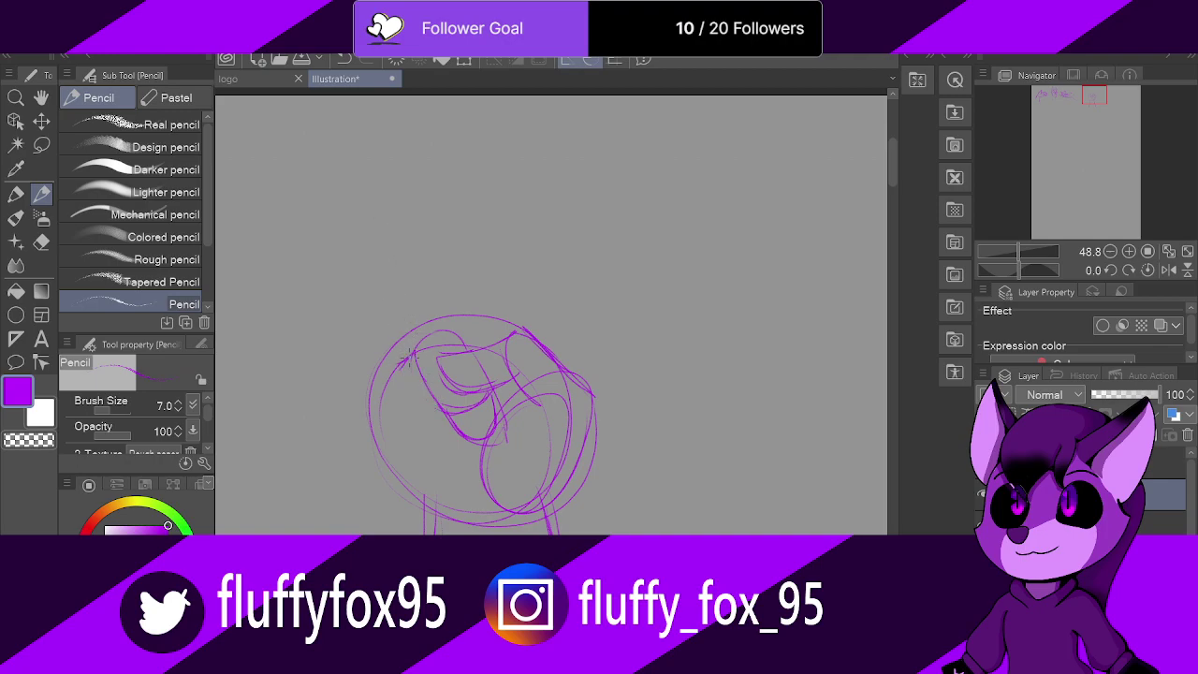
Step: Draw the fourth hand's folded little finger with its joint line, and darken the palm's outer edge down to the wrist
mouse_move(395, 374)
mouse_down()
mouse_move(404, 360)
mouse_move(404, 424)
mouse_up()
mouse_move(390, 366)
mouse_down()
mouse_move(414, 439)
mouse_move(402, 430)
mouse_move(417, 446)
mouse_move(443, 430)
mouse_move(428, 425)
mouse_move(451, 438)
mouse_move(415, 439)
mouse_move(440, 461)
mouse_move(435, 412)
mouse_move(447, 419)
mouse_move(427, 459)
mouse_move(413, 442)
mouse_move(456, 437)
mouse_up()
mouse_move(408, 359)
mouse_down()
mouse_move(384, 385)
mouse_move(384, 430)
mouse_move(428, 524)
mouse_up()
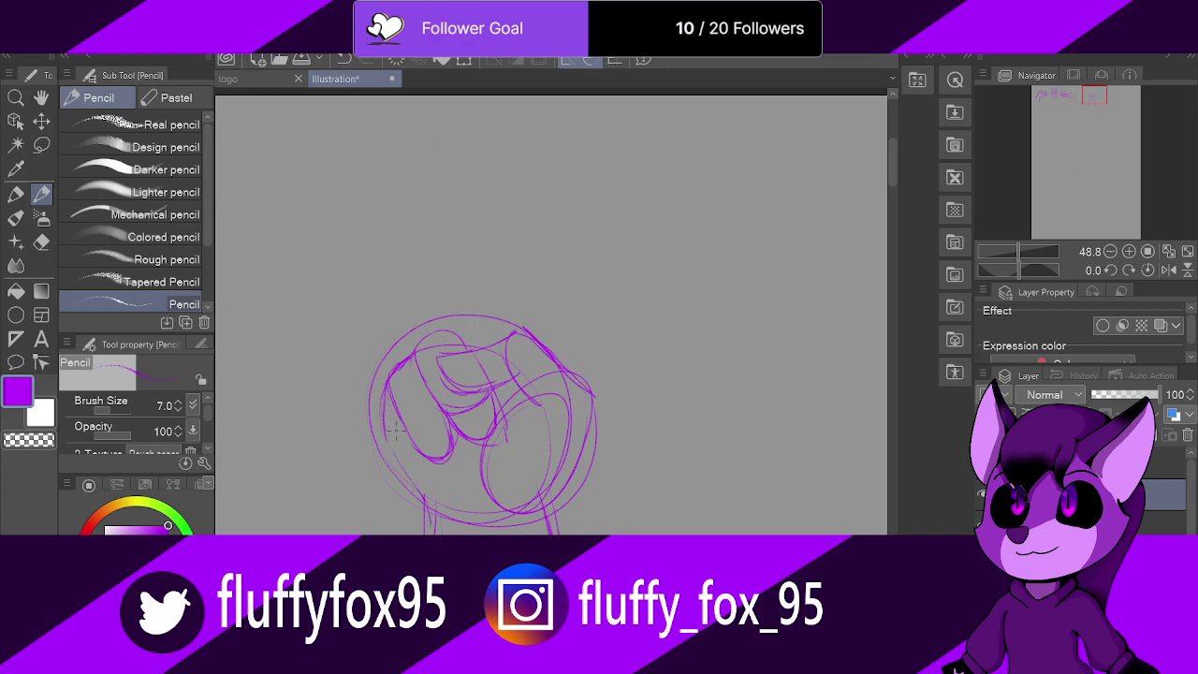
drag(445, 412, 452, 449)
drag(429, 380, 451, 438)
mouse_move(408, 358)
mouse_down()
mouse_move(436, 396)
mouse_move(431, 384)
mouse_up()
mouse_move(404, 397)
mouse_down()
mouse_move(403, 430)
mouse_move(408, 422)
mouse_up()
drag(405, 432, 420, 453)
mouse_move(382, 413)
mouse_down()
mouse_move(396, 463)
mouse_move(427, 504)
mouse_up()
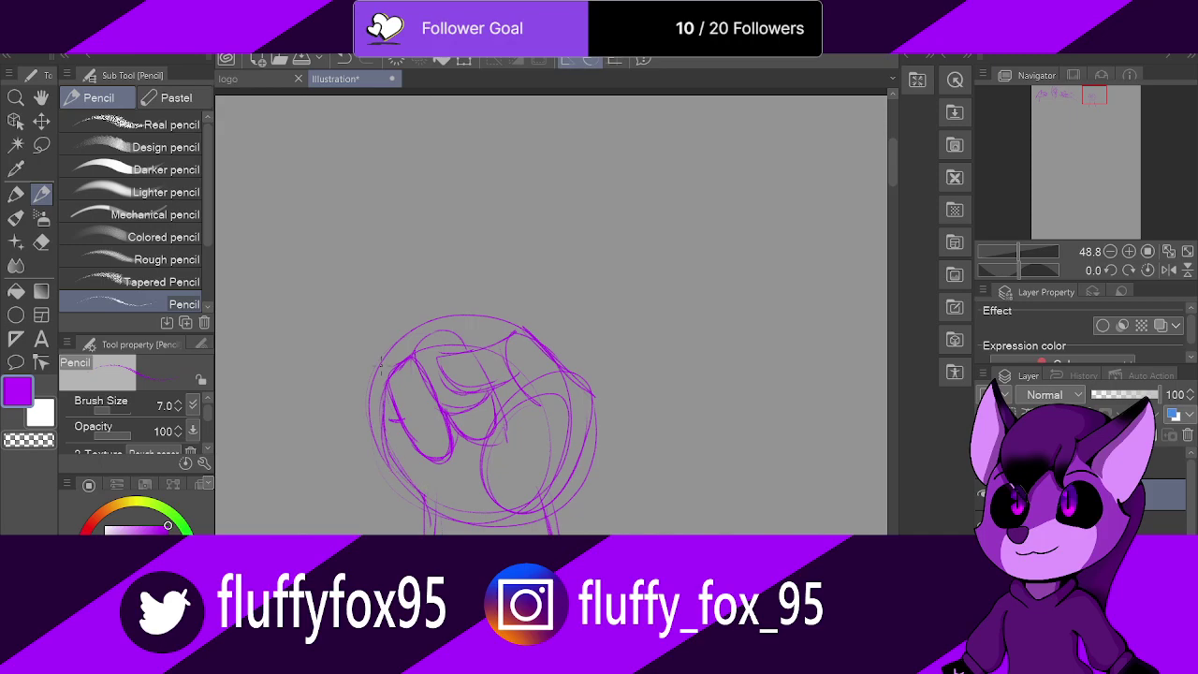
Step: Block in a flared guide with a curved top above the fourth palm and draw two raised fingers in a V
mouse_move(418, 351)
mouse_down()
mouse_move(463, 341)
mouse_move(456, 232)
mouse_up()
drag(462, 329, 446, 208)
mouse_move(565, 346)
mouse_down()
mouse_move(596, 168)
mouse_move(445, 202)
mouse_move(423, 225)
mouse_move(594, 178)
mouse_up()
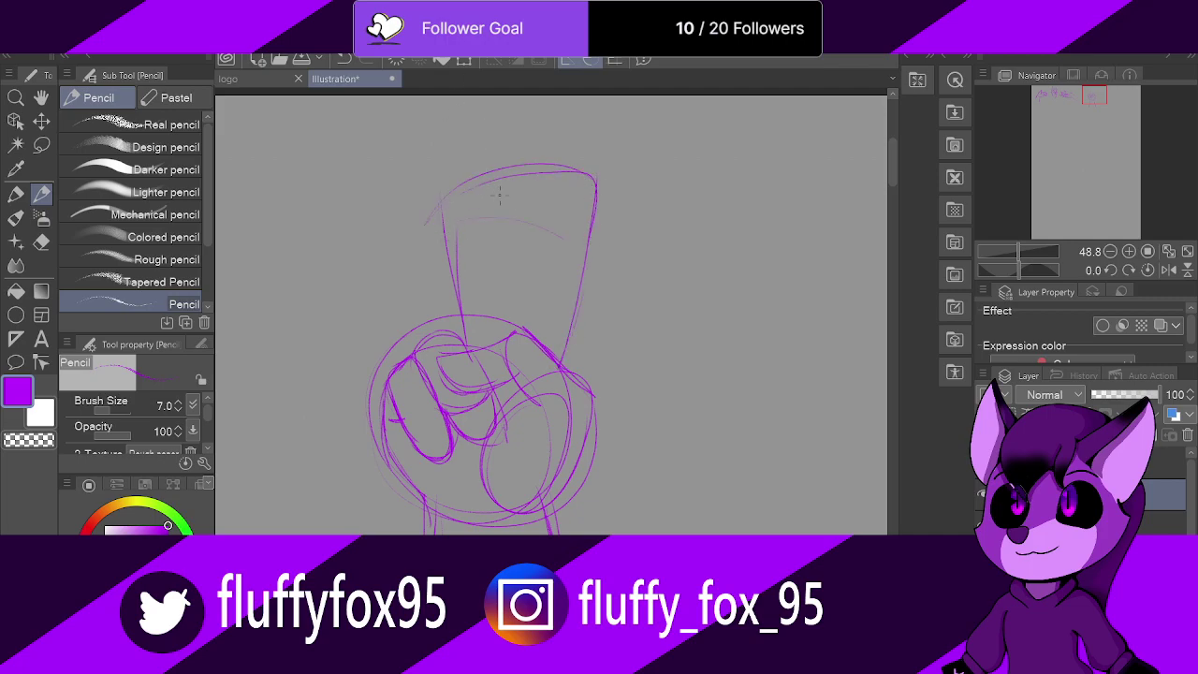
mouse_move(509, 316)
mouse_down()
mouse_move(488, 194)
mouse_move(466, 168)
mouse_up()
drag(447, 272, 454, 191)
mouse_move(521, 309)
mouse_down()
mouse_move(569, 176)
mouse_move(601, 221)
mouse_up()
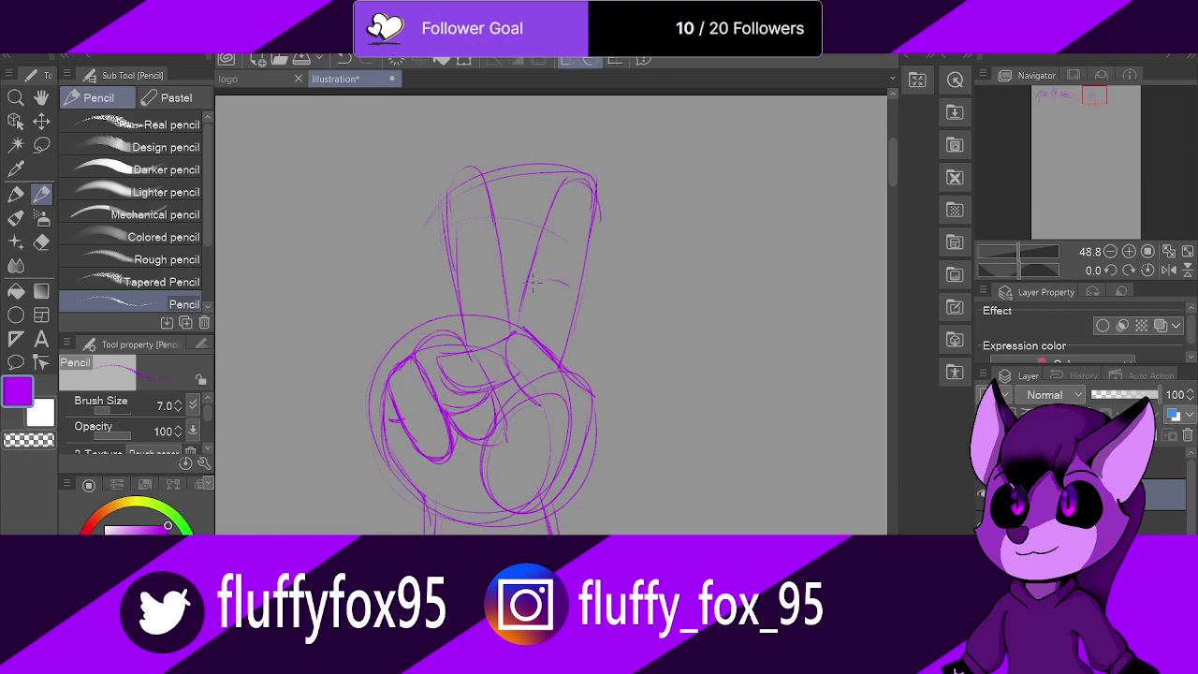
Step: Add two joint lines to each of the fourth hand's raised fingers and darken one finger's outer side
drag(537, 283, 560, 291)
drag(550, 225, 590, 236)
drag(464, 297, 503, 288)
drag(461, 232, 490, 226)
drag(445, 192, 467, 333)
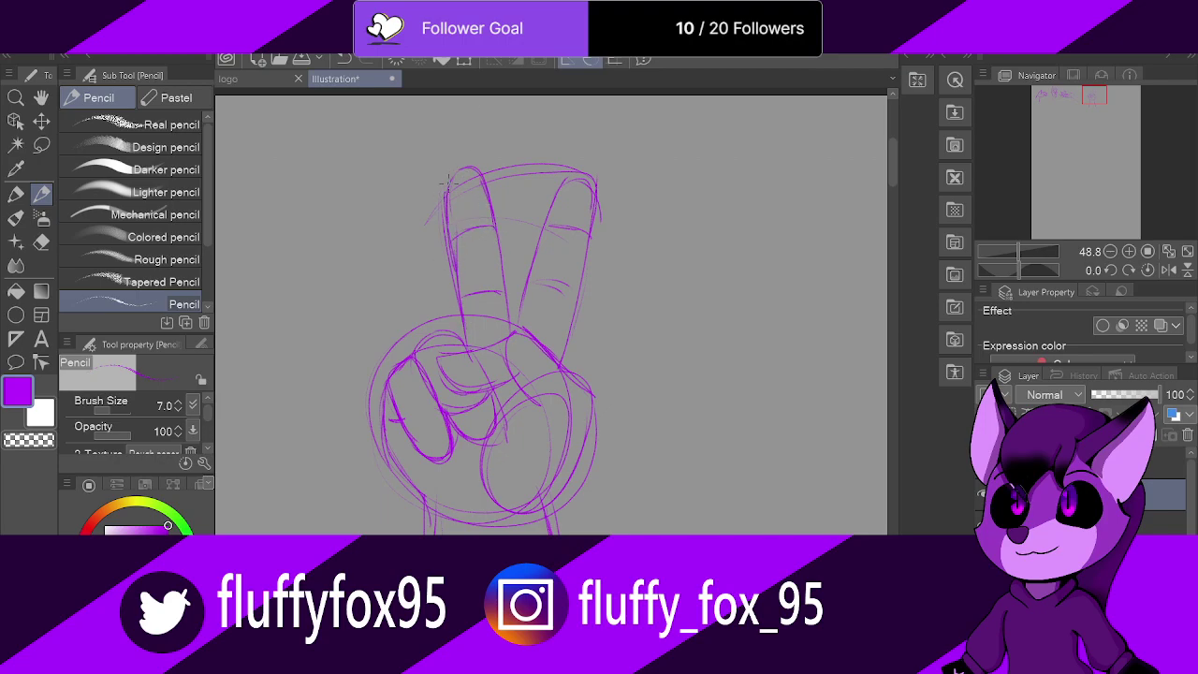
Step: Draw a curved nail on the fourth hand's folded thumb
scroll(471, 204, up, 4)
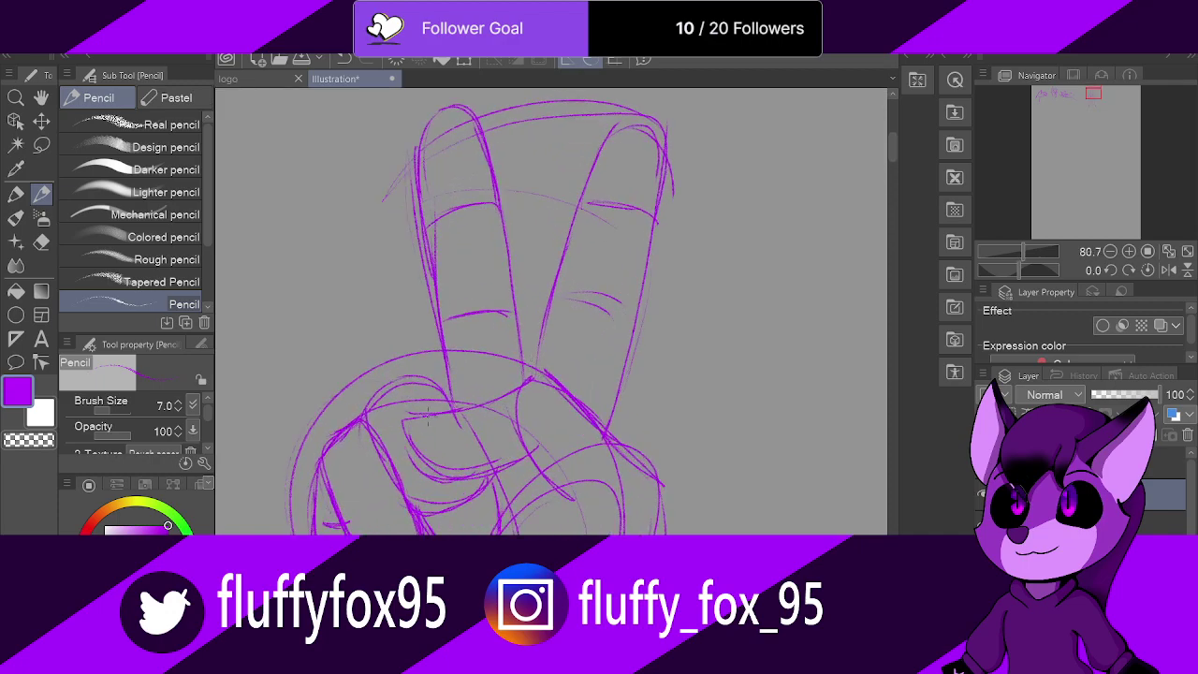
mouse_move(426, 416)
mouse_down()
mouse_move(436, 438)
mouse_move(479, 432)
mouse_move(422, 436)
mouse_move(462, 442)
mouse_move(417, 453)
mouse_move(444, 471)
mouse_move(488, 433)
mouse_move(467, 439)
mouse_up()
mouse_move(424, 419)
mouse_down()
mouse_move(425, 433)
mouse_move(476, 440)
mouse_up()
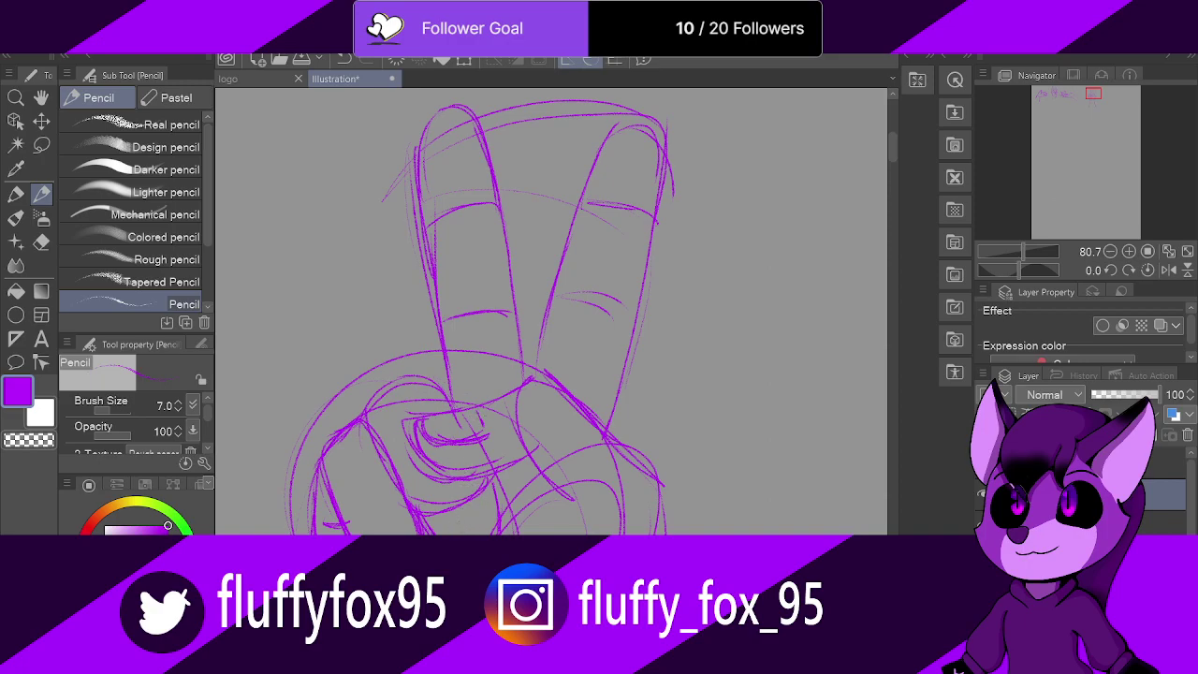
Step: Draw nails on the fourth hand's two folded fingers and darken the outlines of their knuckles
mouse_move(465, 518)
mouse_down()
mouse_move(484, 512)
mouse_move(495, 534)
mouse_up()
drag(476, 514, 457, 533)
mouse_move(384, 533)
mouse_down()
mouse_move(405, 511)
mouse_move(384, 520)
mouse_up()
drag(339, 521, 354, 529)
drag(406, 514, 375, 528)
mouse_move(369, 425)
mouse_down()
mouse_move(406, 498)
mouse_move(373, 431)
mouse_up()
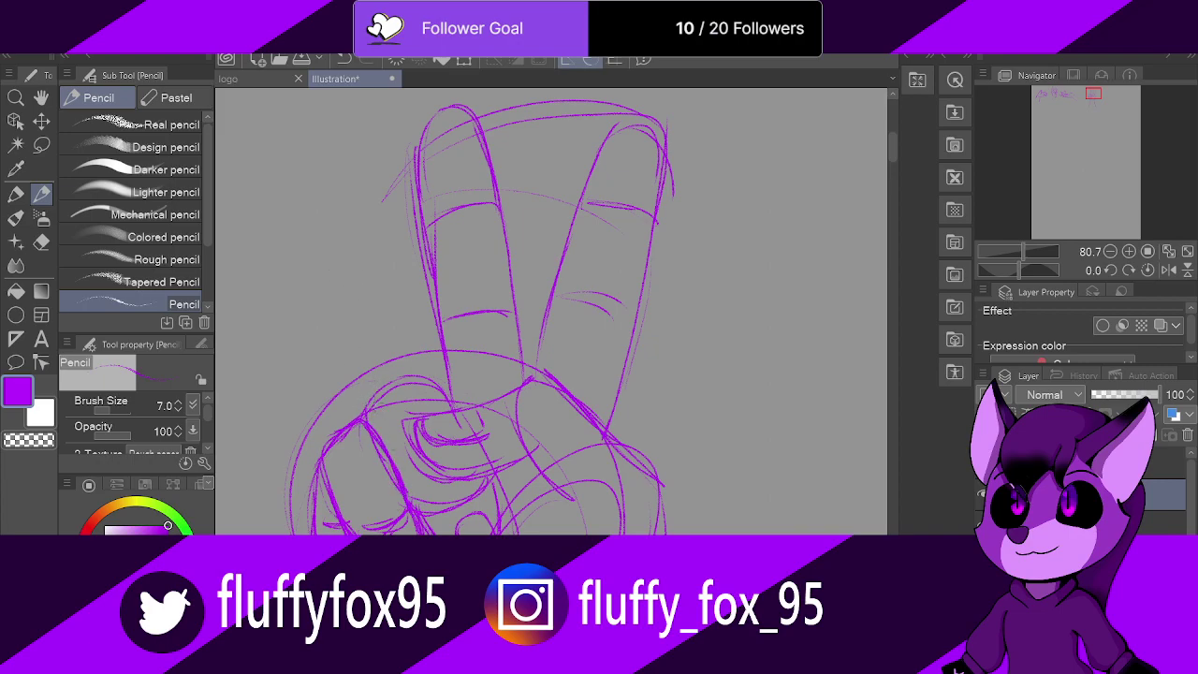
mouse_move(440, 382)
mouse_down()
mouse_move(398, 374)
mouse_move(351, 429)
mouse_up()
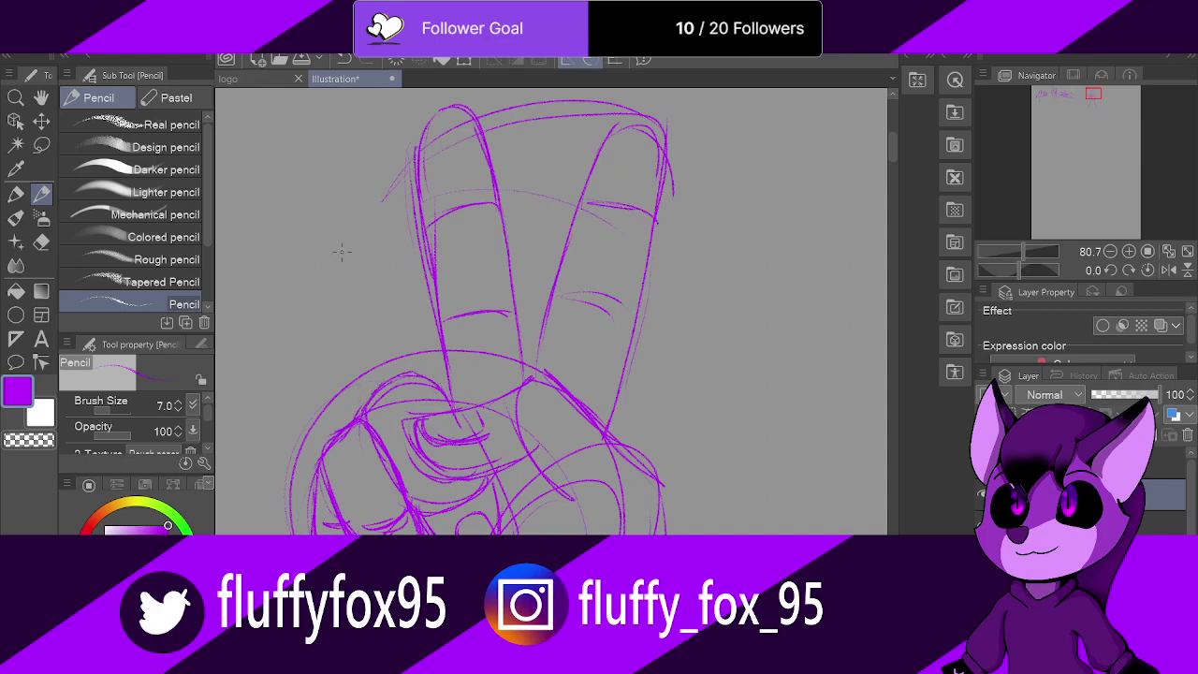
Step: Erase the stray lines around the fourth hand's thumb nail, the palm circle across the raised fingers, and the doubled knuckle edge
click(42, 241)
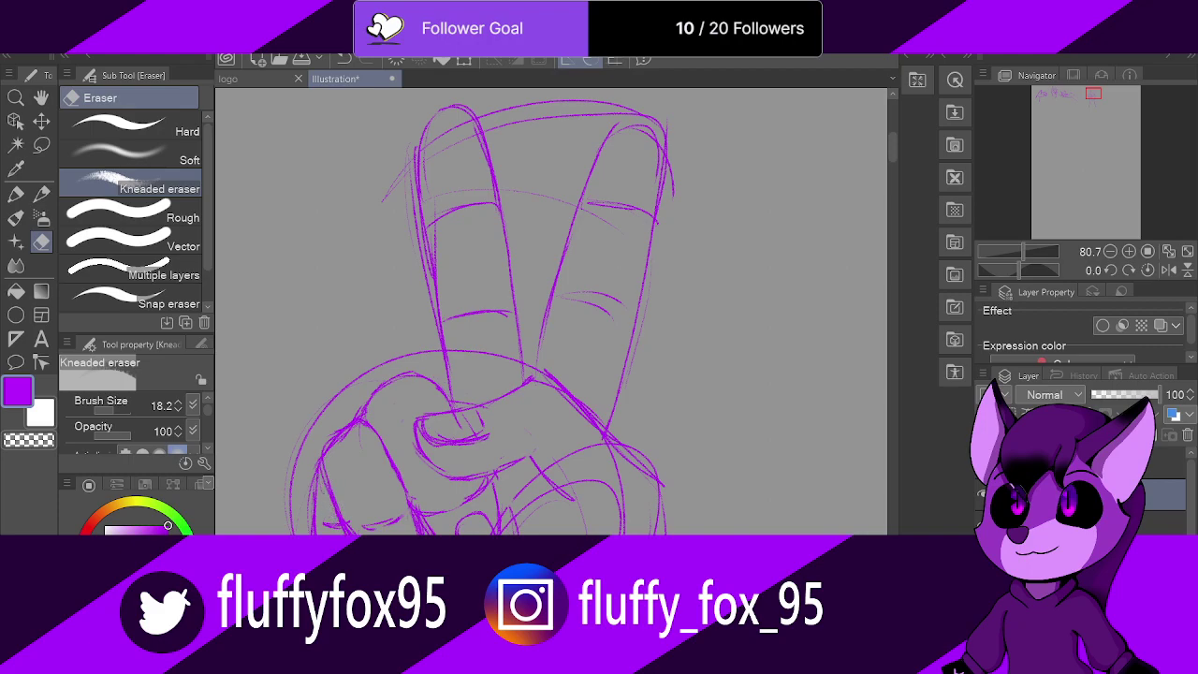
scroll(457, 365, up, 1)
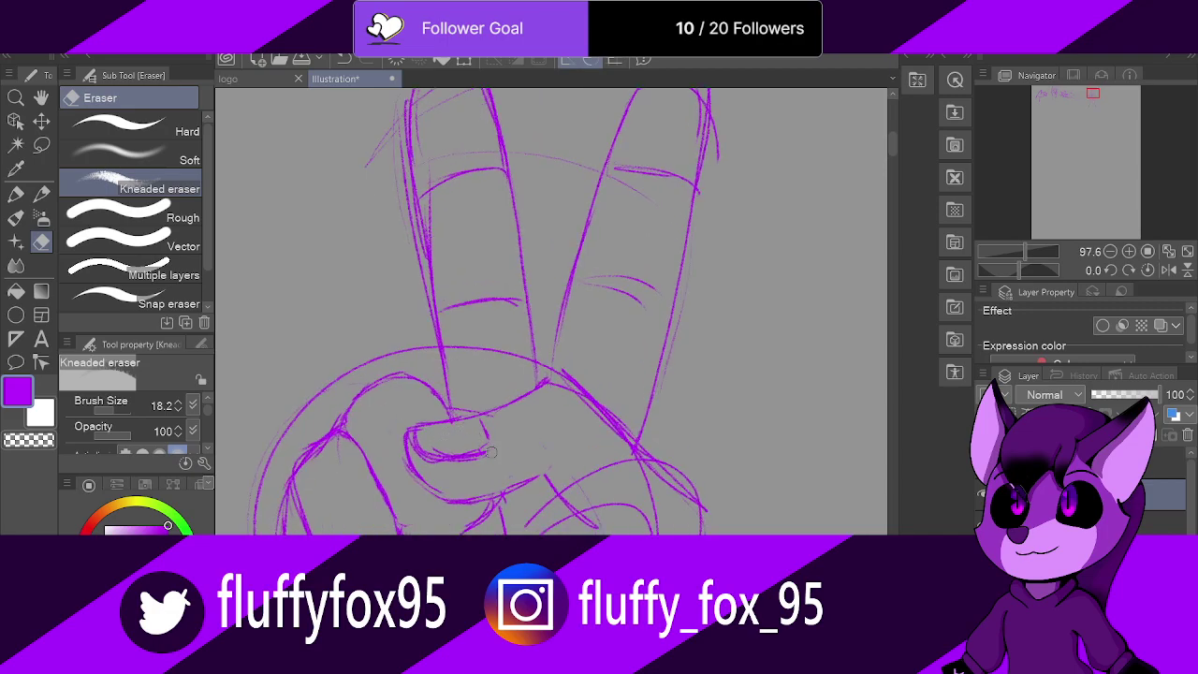
mouse_move(475, 459)
mouse_down()
mouse_move(428, 462)
mouse_move(442, 447)
mouse_move(420, 433)
mouse_up()
drag(449, 345, 451, 349)
drag(535, 355, 460, 348)
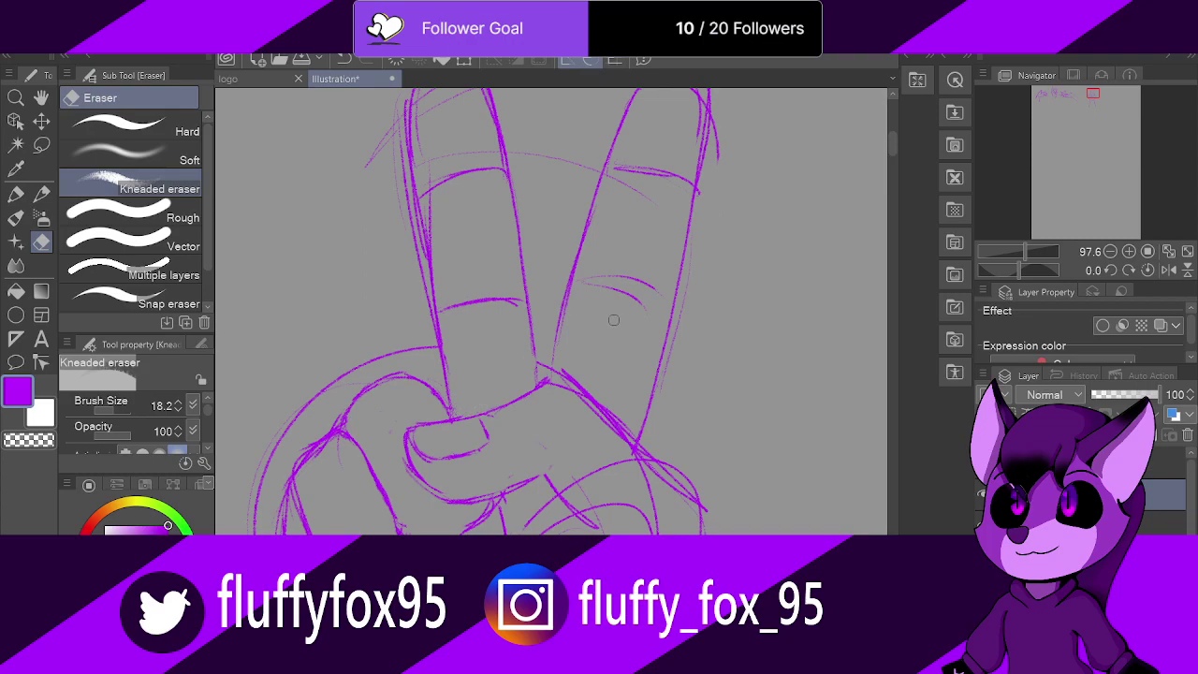
mouse_move(560, 367)
mouse_down()
mouse_move(595, 389)
mouse_move(651, 473)
mouse_move(678, 490)
mouse_up()
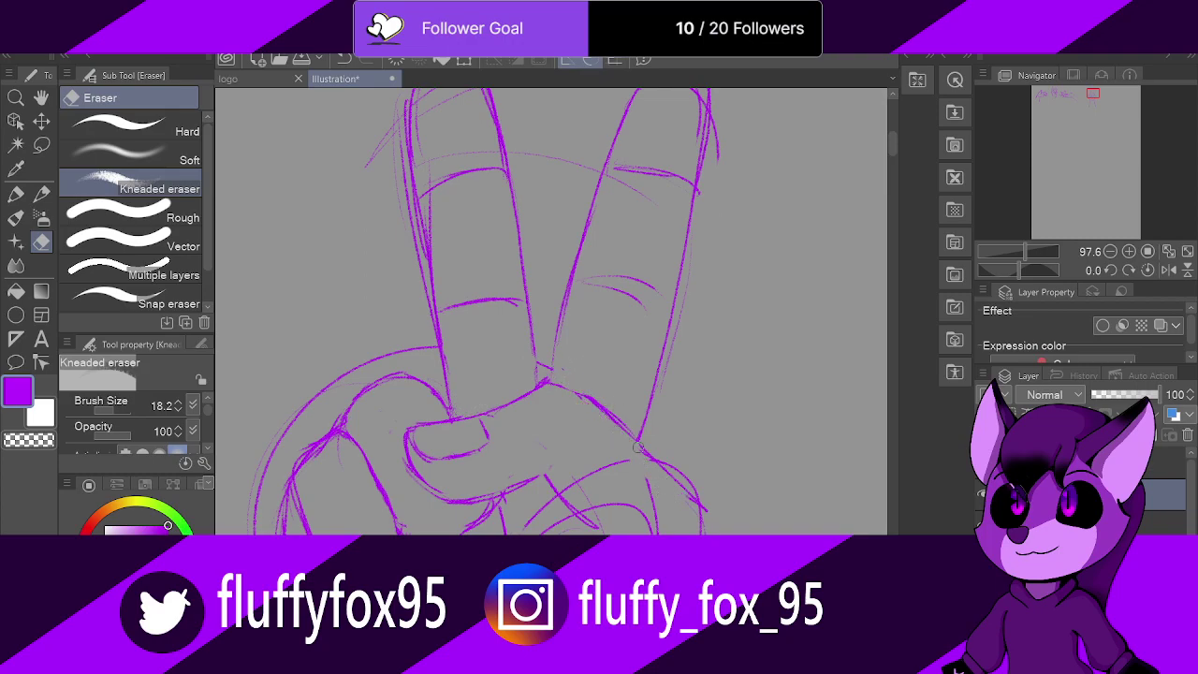
scroll(635, 433, down, 5)
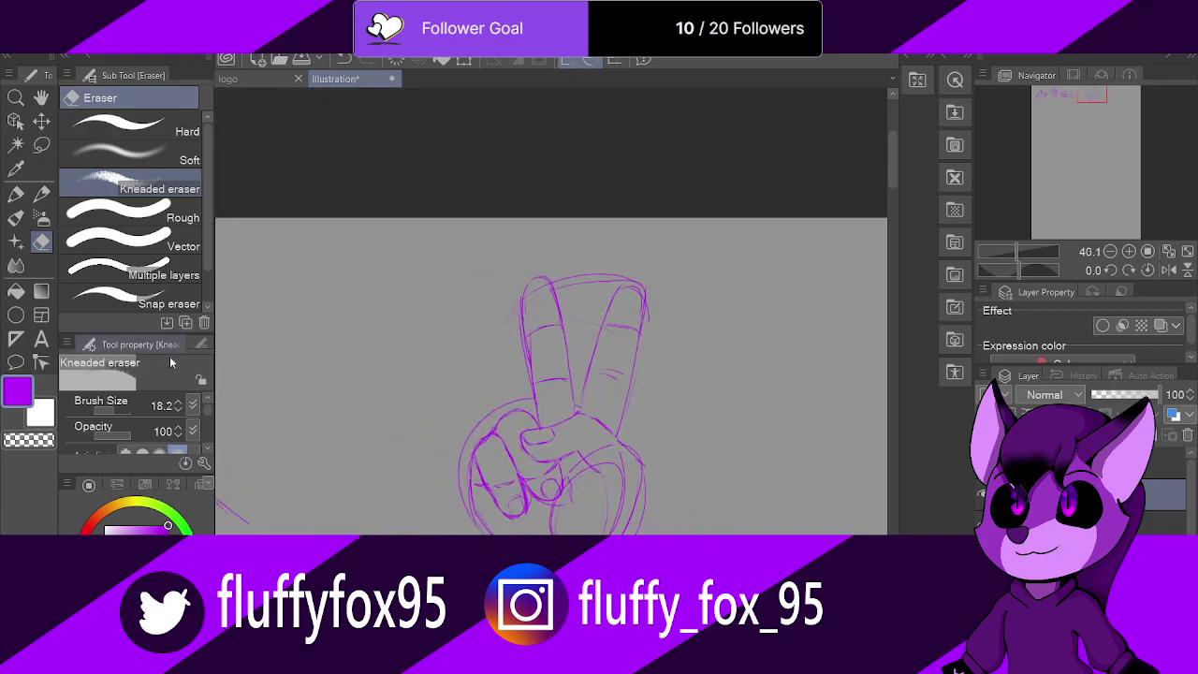
scroll(622, 500, up, 2)
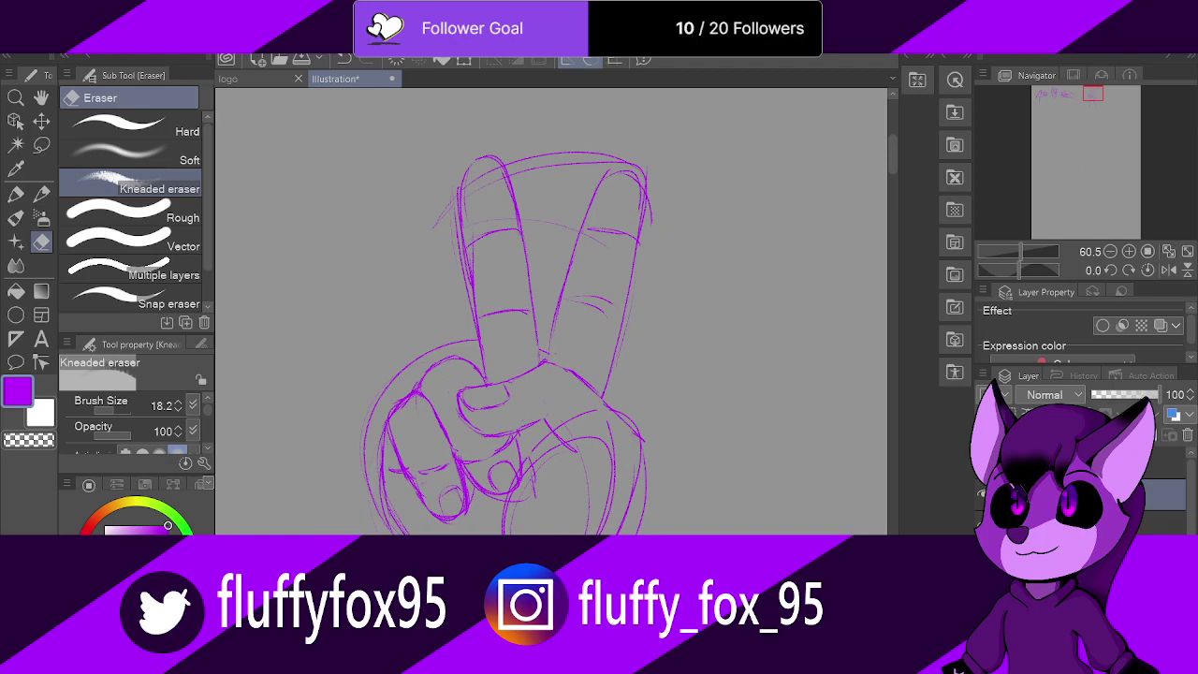
scroll(648, 435, up, 1)
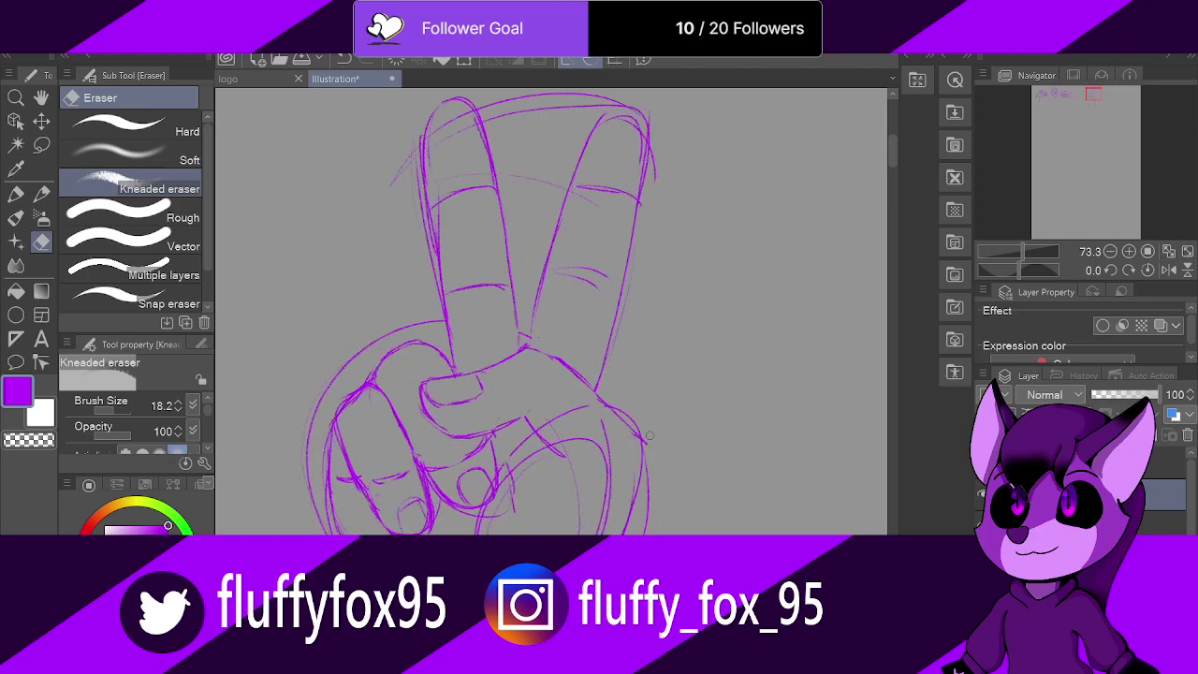
Step: Darken the crease below the fourth hand's thumb and the lines on its two folded fingers
key(p)
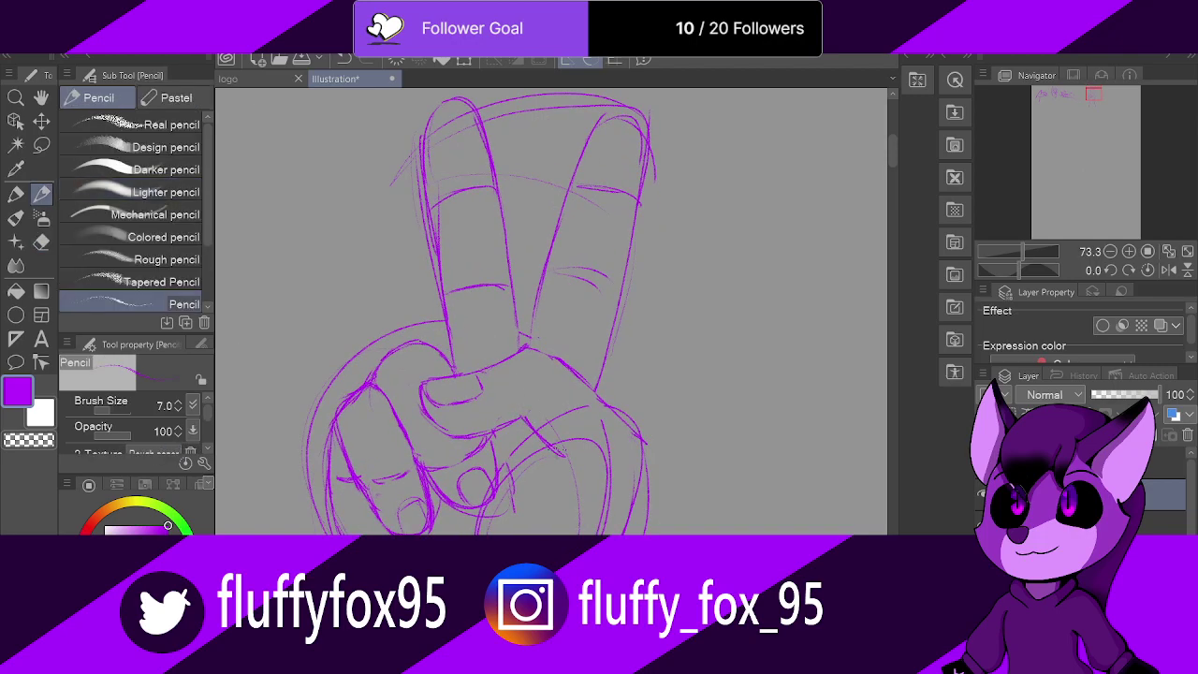
drag(511, 431, 534, 413)
drag(494, 476, 464, 534)
mouse_move(479, 476)
mouse_down()
mouse_move(496, 472)
mouse_move(466, 474)
mouse_up()
drag(350, 513, 369, 511)
mouse_move(397, 525)
mouse_down()
mouse_move(407, 502)
mouse_move(423, 502)
mouse_move(426, 524)
mouse_up()
scroll(447, 451, down, 3)
scroll(553, 271, up, 2)
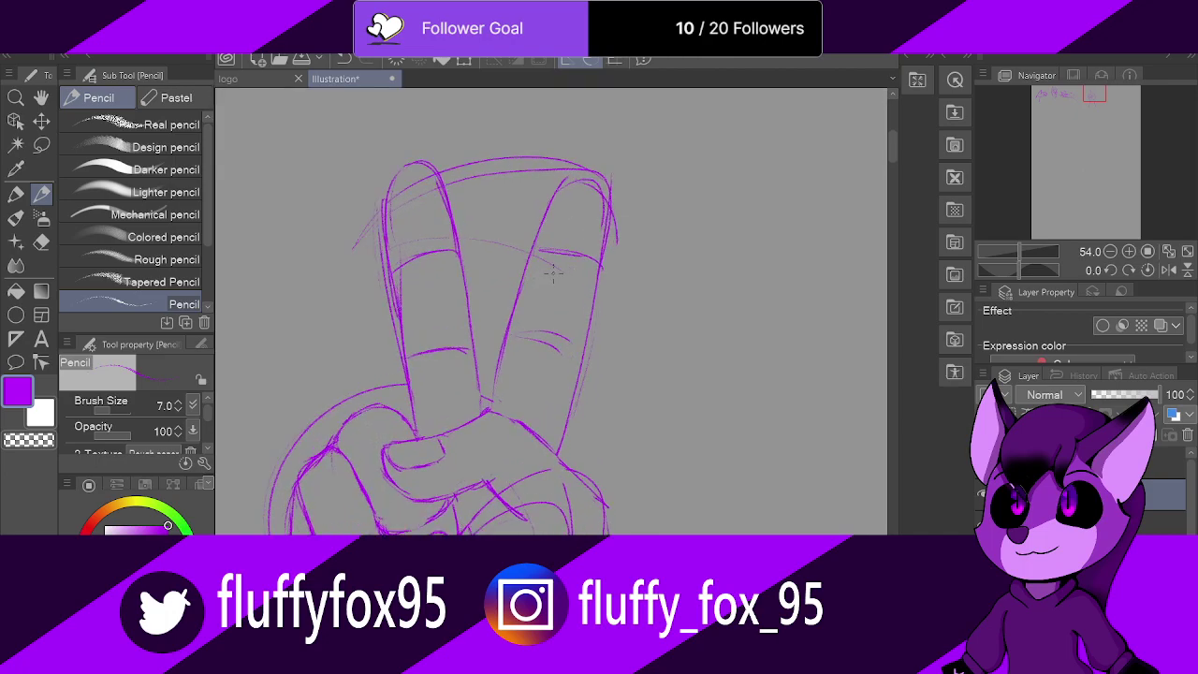
Step: Erase the flared guide's ends, the doubled outlines around both raised fingers, and the extra joint line on the right one
scroll(476, 202, up, 3)
key(e)
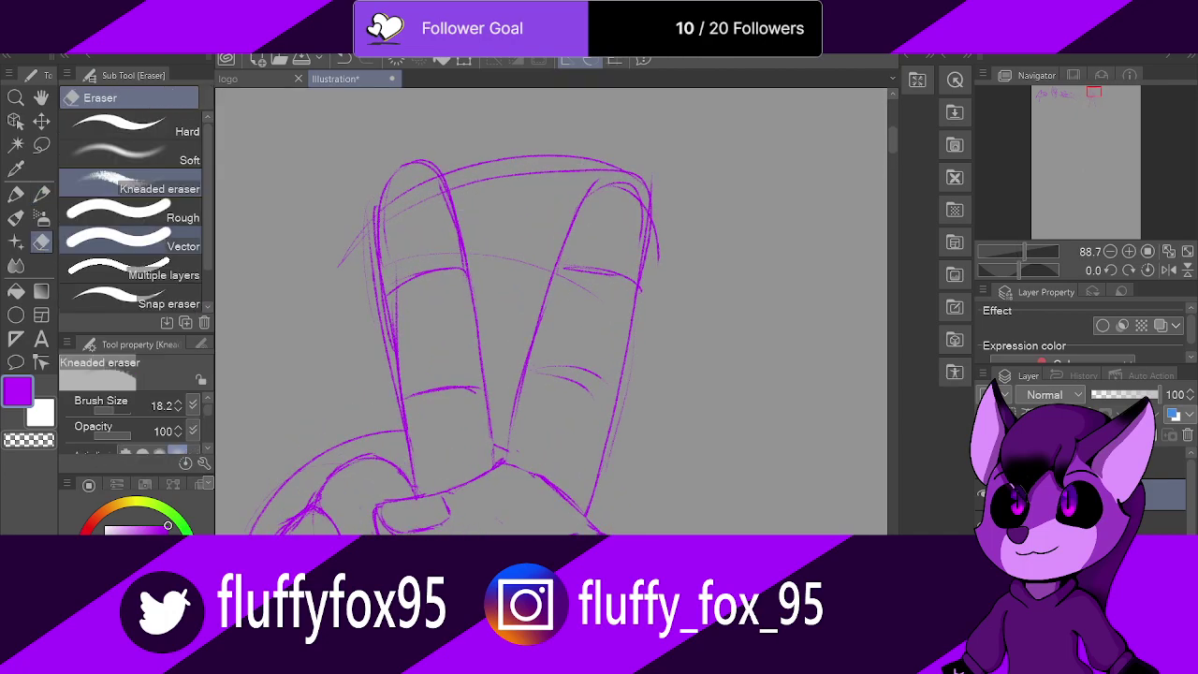
mouse_move(396, 272)
mouse_down()
mouse_move(387, 220)
mouse_move(426, 190)
mouse_move(445, 207)
mouse_move(430, 178)
mouse_move(404, 218)
mouse_move(423, 193)
mouse_move(445, 227)
mouse_move(363, 231)
mouse_move(370, 204)
mouse_move(397, 413)
mouse_move(355, 235)
mouse_up()
mouse_move(579, 171)
mouse_down()
mouse_move(642, 184)
mouse_move(656, 238)
mouse_move(654, 223)
mouse_move(634, 240)
mouse_move(635, 204)
mouse_move(606, 164)
mouse_move(575, 175)
mouse_move(602, 161)
mouse_up()
mouse_move(575, 282)
mouse_down()
mouse_move(585, 364)
mouse_move(544, 363)
mouse_move(599, 377)
mouse_up()
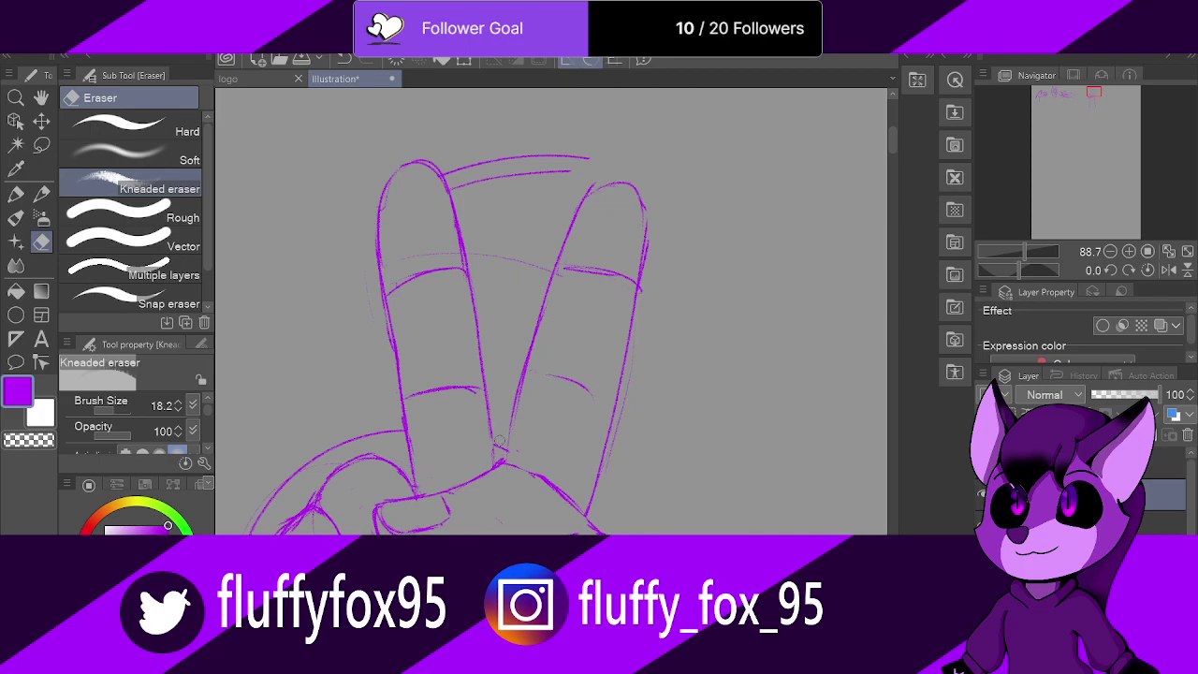
drag(623, 423, 606, 488)
scroll(616, 389, down, 4)
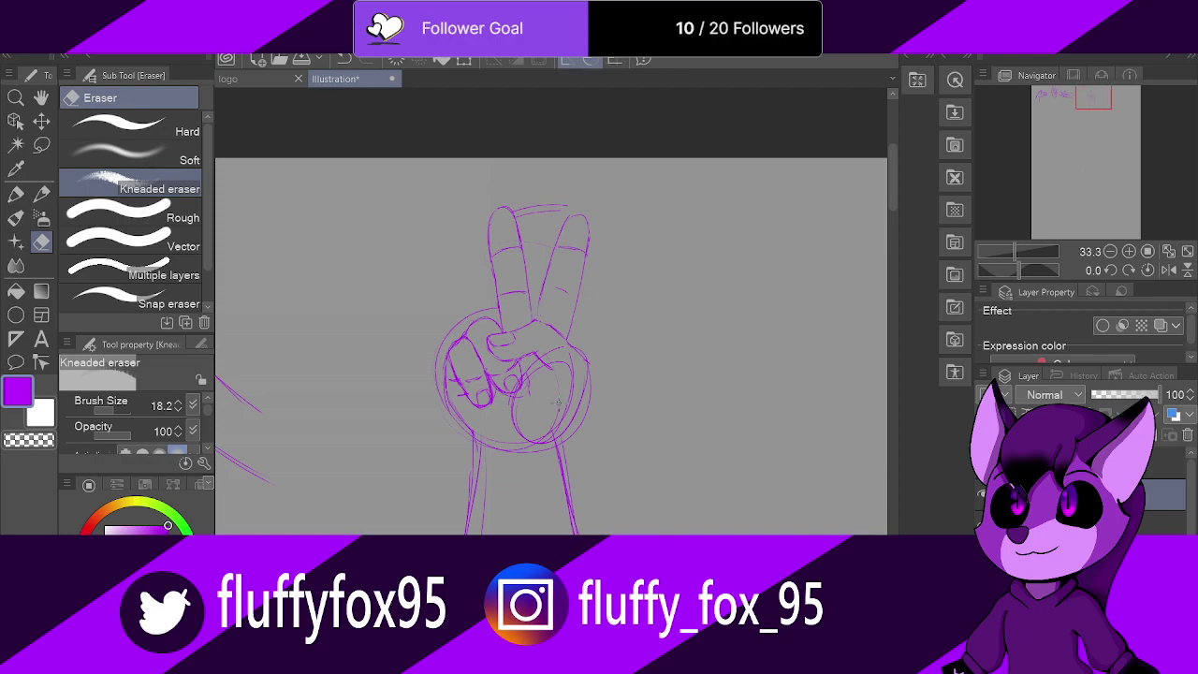
Step: Draw a slimmer inner edge on the right raised finger and undo the extra strokes along its tip and outer side
scroll(550, 321, down, 1)
scroll(662, 309, up, 3)
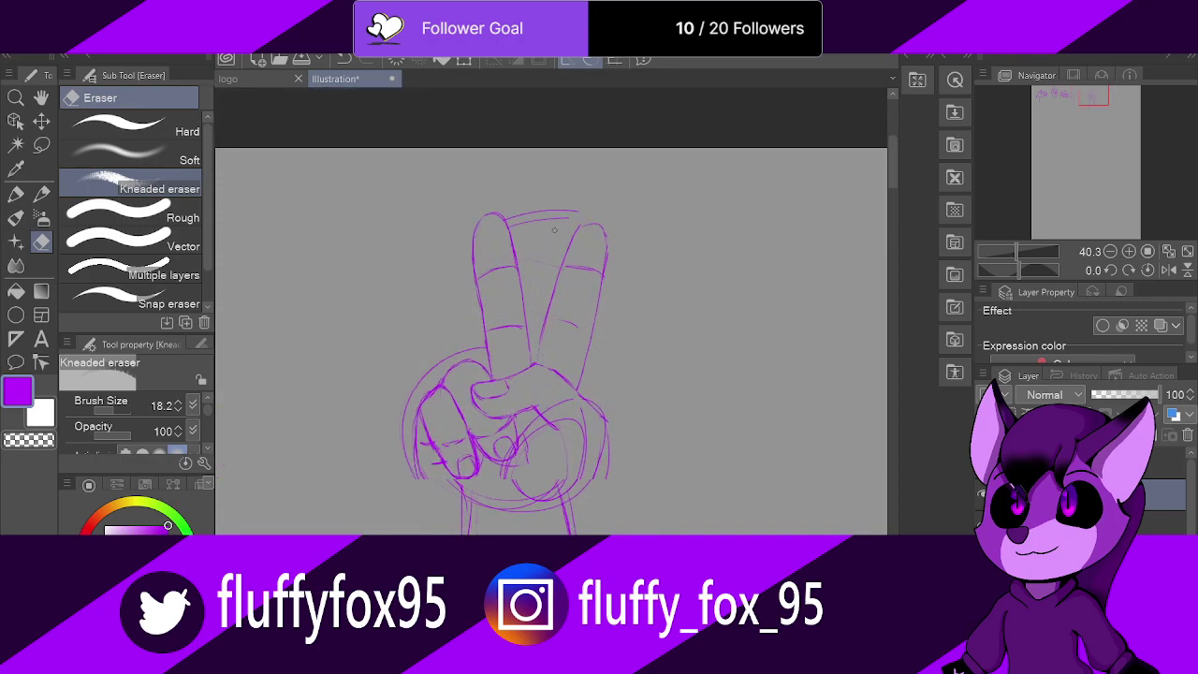
scroll(661, 308, up, 1)
key(p)
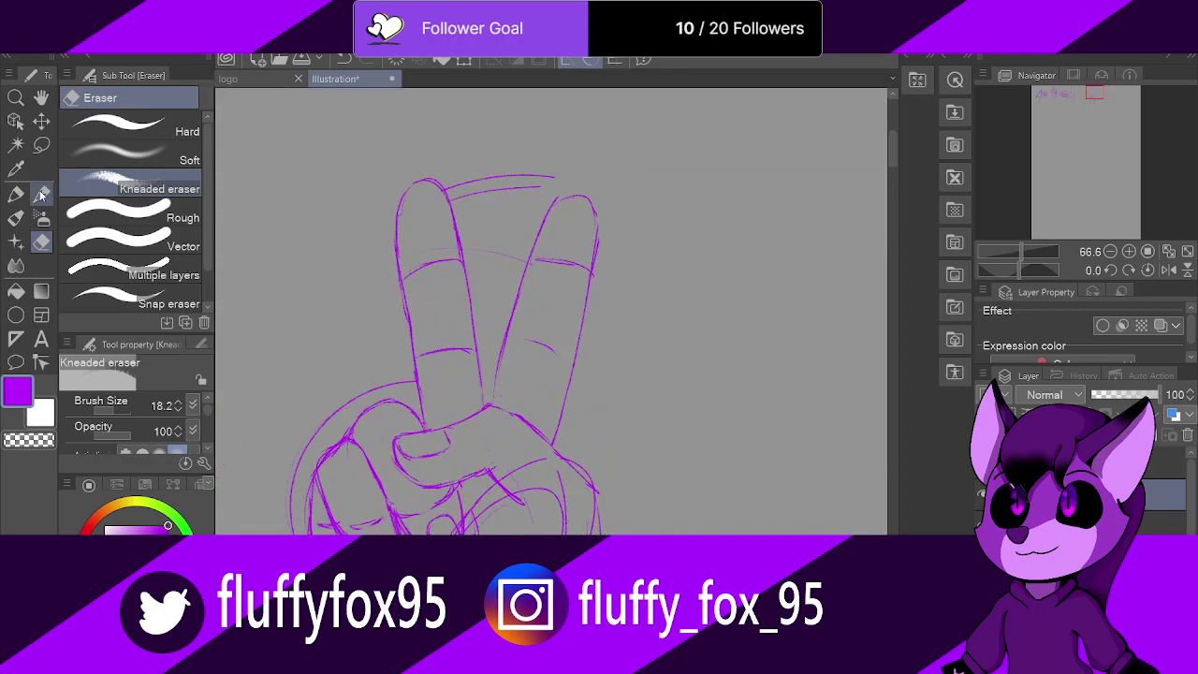
mouse_move(498, 406)
mouse_down()
mouse_move(573, 192)
mouse_move(598, 243)
mouse_up()
drag(562, 418, 601, 234)
drag(548, 263, 586, 272)
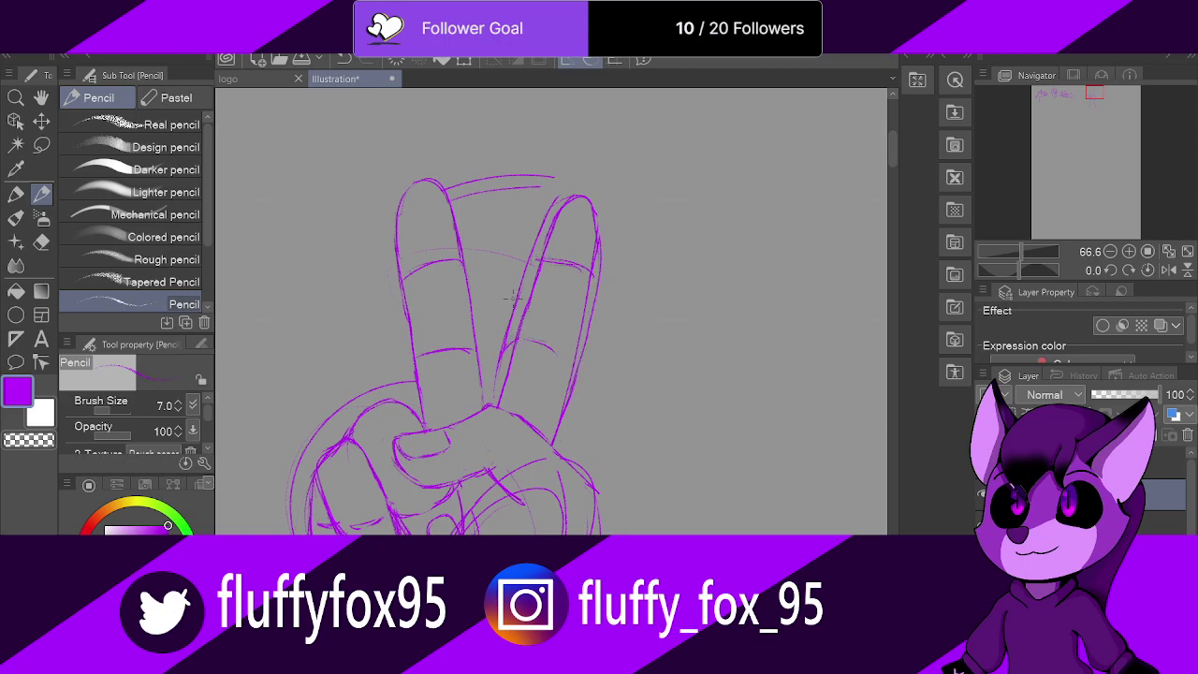
click(345, 58)
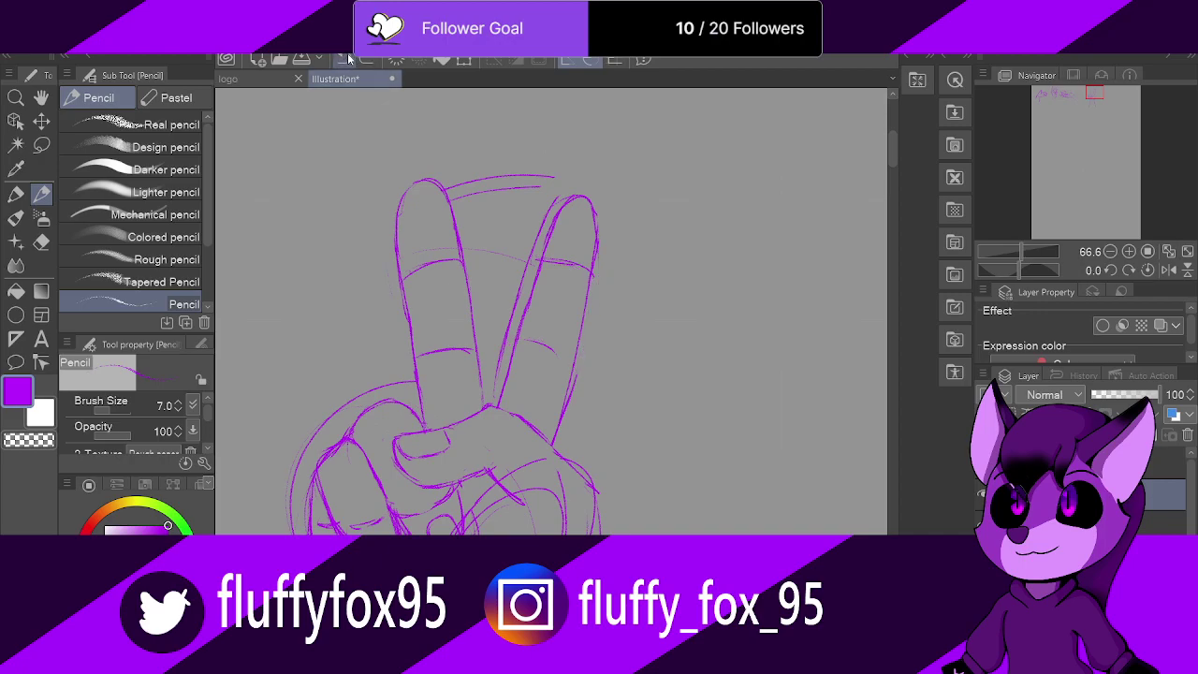
click(347, 58)
click(346, 58)
click(347, 58)
click(346, 58)
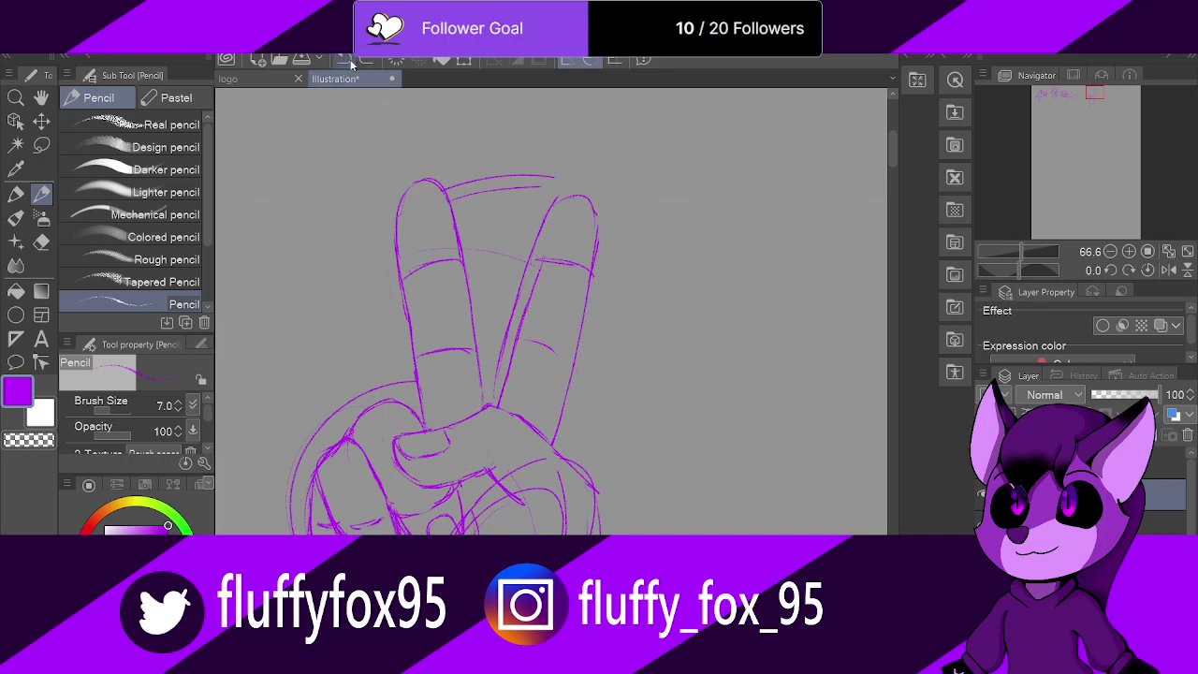
click(346, 58)
Step: Extend the right raised finger's slimmer inner edge up to its tip and erase the old edge beside it
drag(519, 326, 547, 241)
drag(531, 292, 573, 195)
click(41, 242)
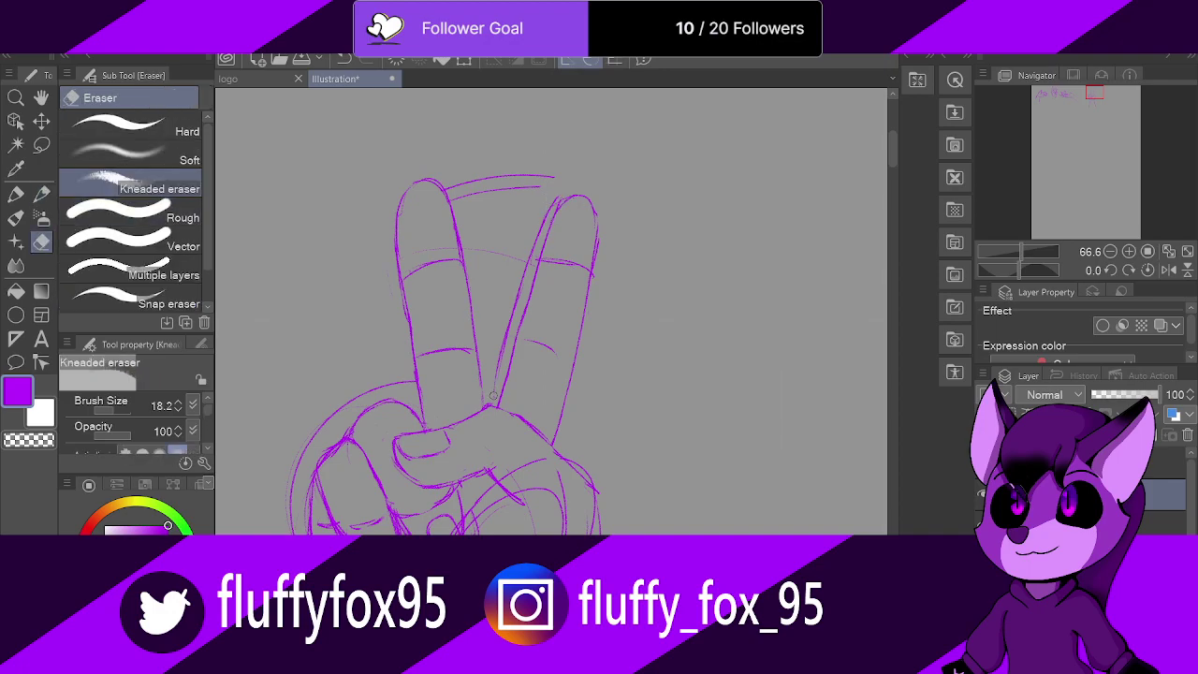
drag(493, 396, 532, 254)
drag(549, 211, 561, 196)
Step: Shorten the left raised finger's joint lines and erase the guide arcs where they touch the raised fingers
drag(450, 182, 458, 205)
mouse_move(476, 256)
mouse_down()
mouse_move(429, 253)
mouse_move(452, 236)
mouse_move(456, 256)
mouse_move(408, 273)
mouse_up()
drag(428, 349, 423, 351)
drag(546, 262, 549, 252)
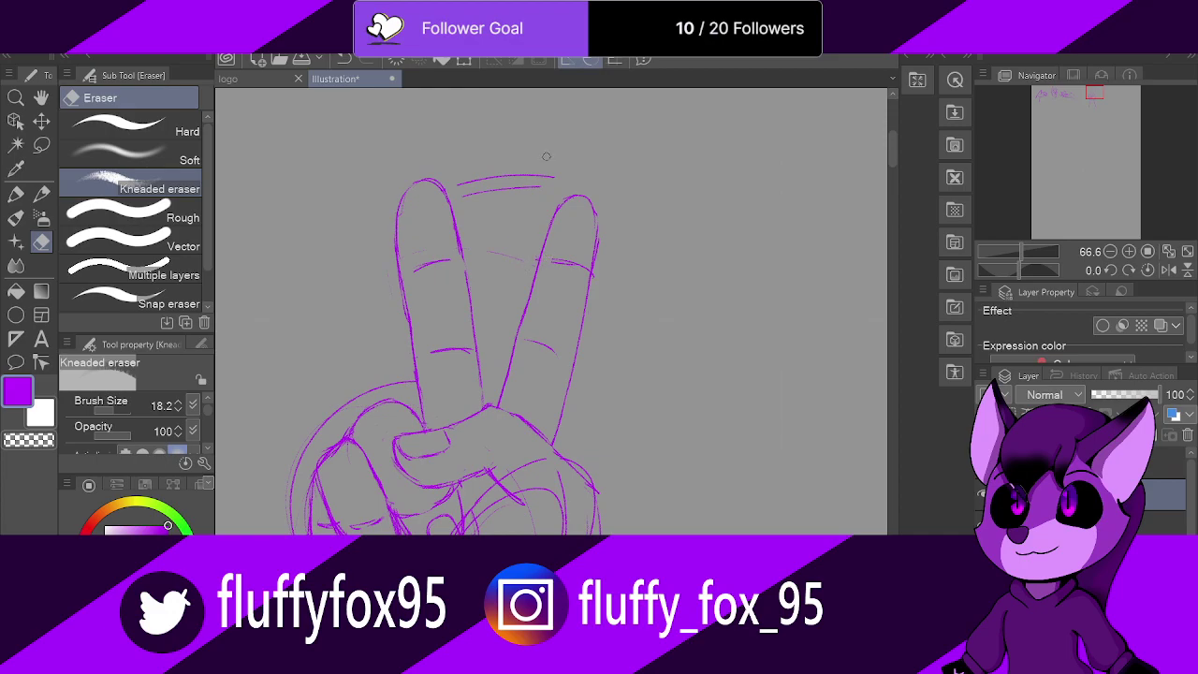
scroll(546, 157, down, 8)
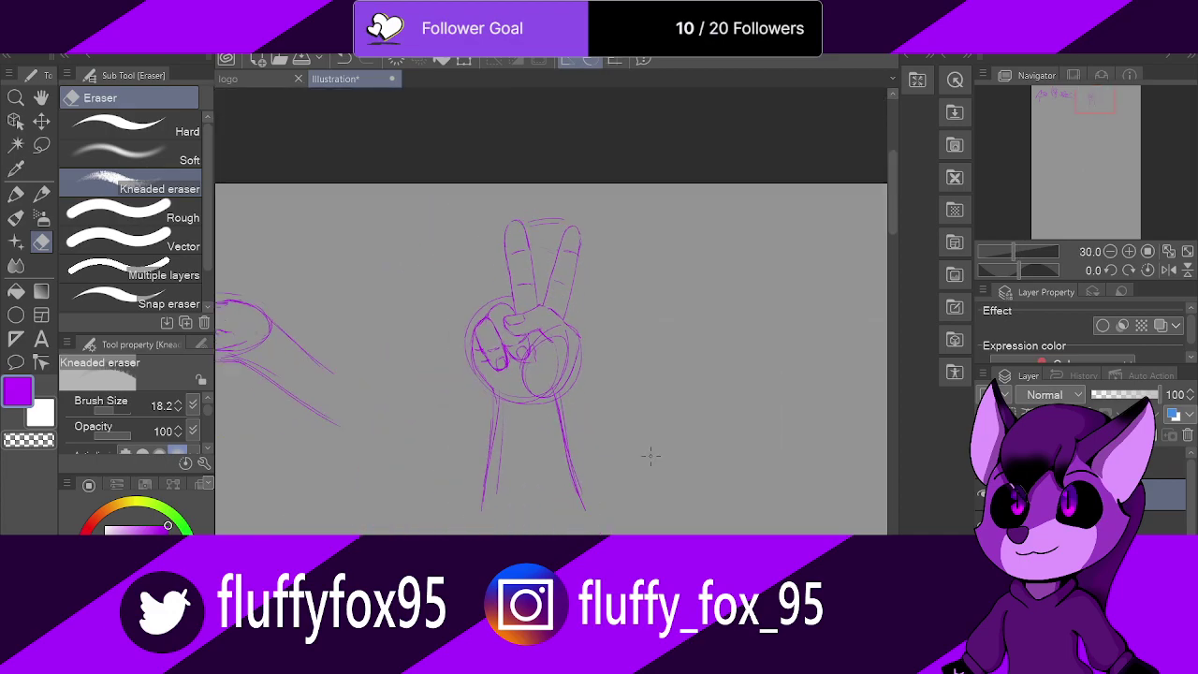
scroll(576, 401, up, 2)
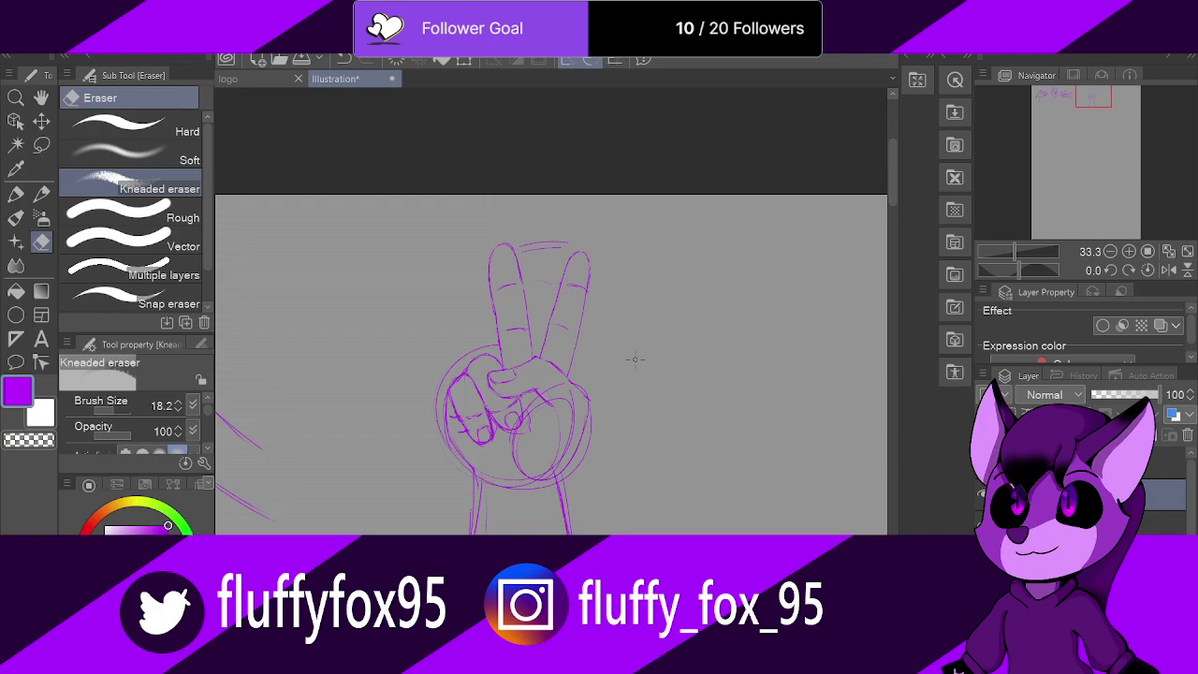
scroll(487, 230, down, 2)
scroll(487, 230, up, 3)
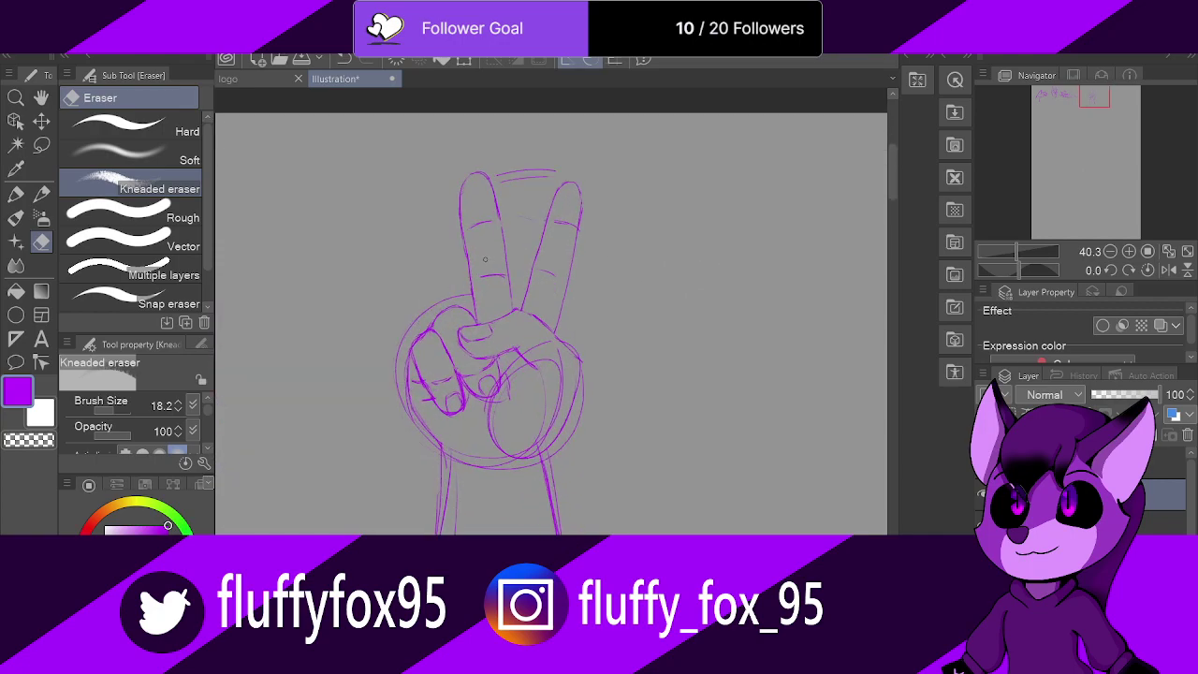
scroll(485, 259, up, 1)
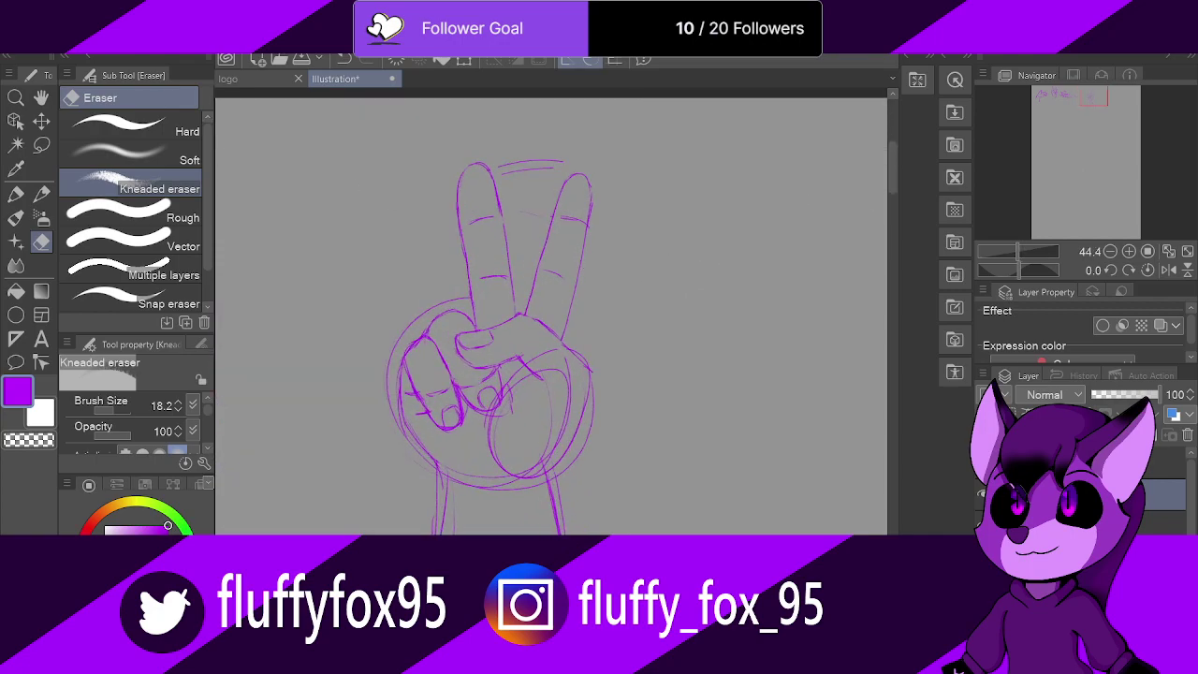